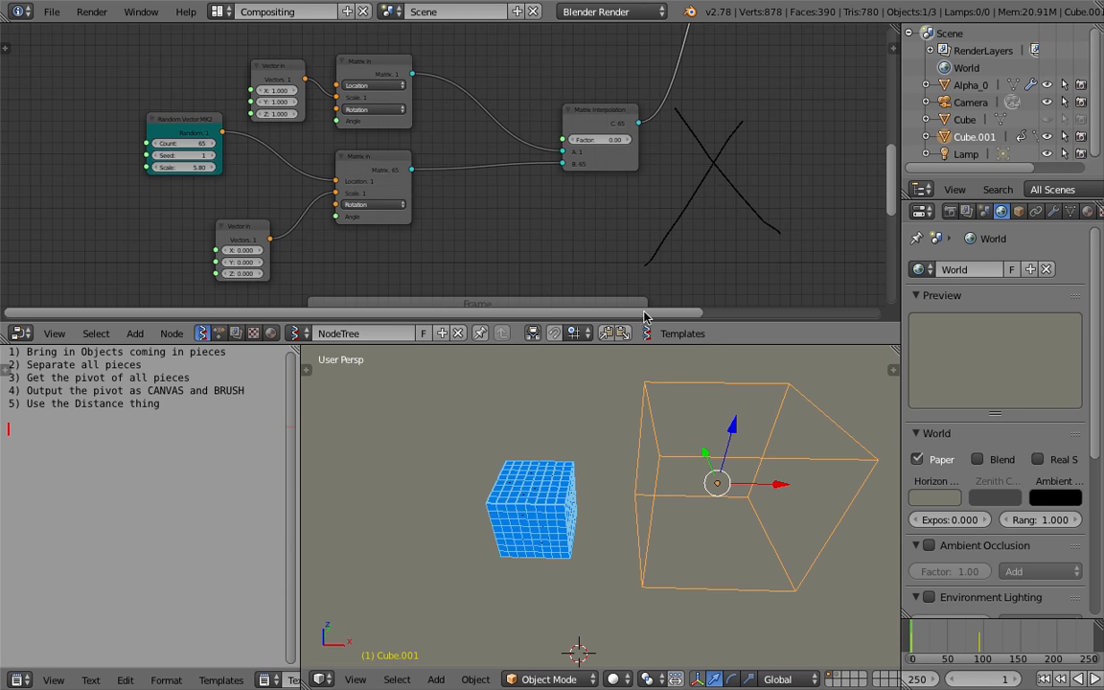
Step: Enlarge the node editor area and set the Matrix Interpolation node's Factor to 0.69
{"action": "left_click_drag", "start_coordinate": [594, 345], "coordinate": [594, 386]}
{"action": "scroll", "coordinate": [508, 230], "scroll_direction": "down", "scroll_amount": 2}
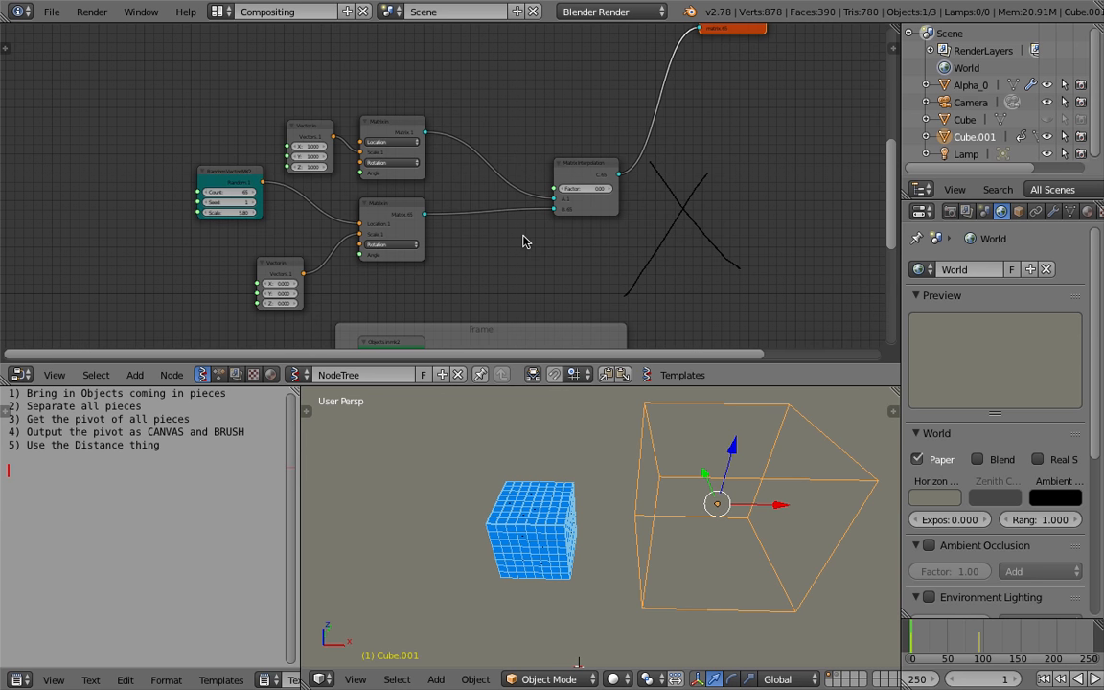
{"action": "scroll", "coordinate": [521, 292], "scroll_direction": "up", "scroll_amount": 4}
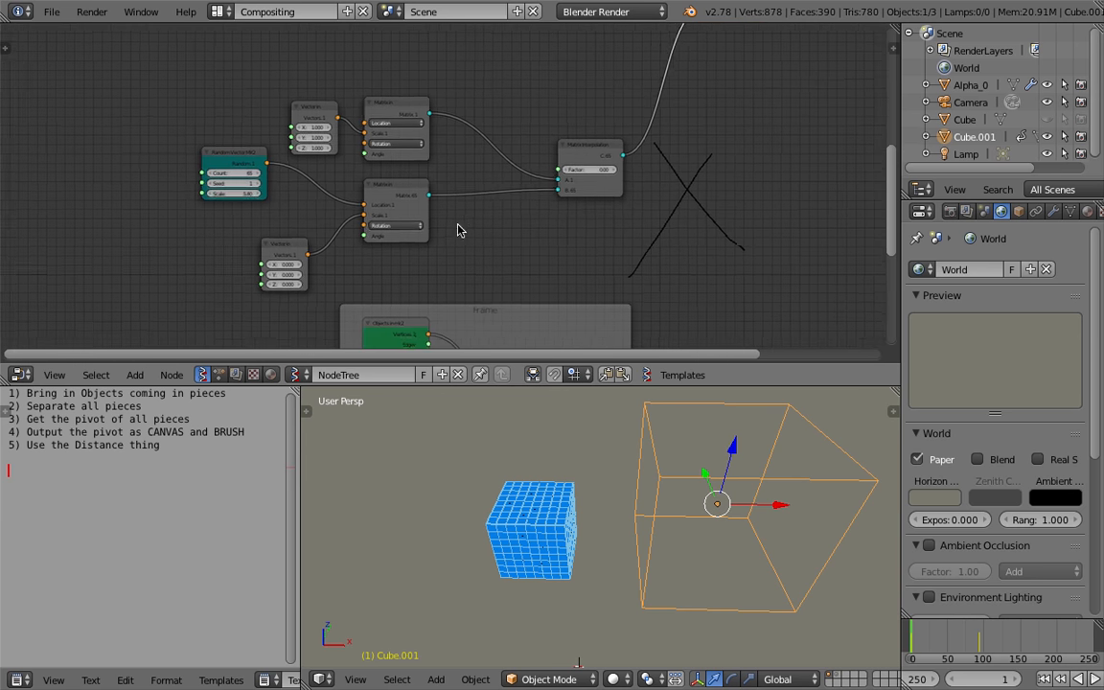
{"action": "middle_click_drag", "start_coordinate": [575, 450], "coordinate": [533, 513]}
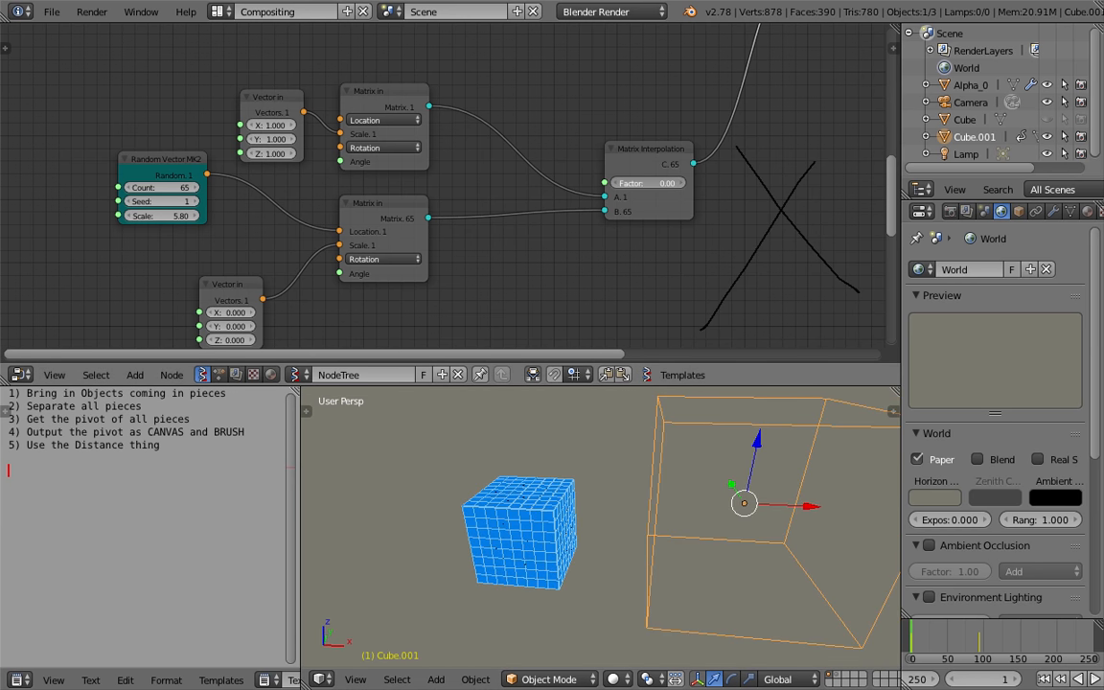
{"action": "left_click_drag", "start_coordinate": [649, 183], "coordinate": [777, 183]}
{"action": "scroll", "coordinate": [738, 498], "scroll_direction": "down", "scroll_amount": 2}
{"action": "mouse_move", "coordinate": [763, 513]}
{"action": "left_mouse_down"}
{"action": "mouse_move", "coordinate": [718, 518]}
{"action": "mouse_move", "coordinate": [753, 505]}
{"action": "left_mouse_up"}
{"action": "scroll", "coordinate": [738, 503], "scroll_direction": "up", "scroll_amount": 2}
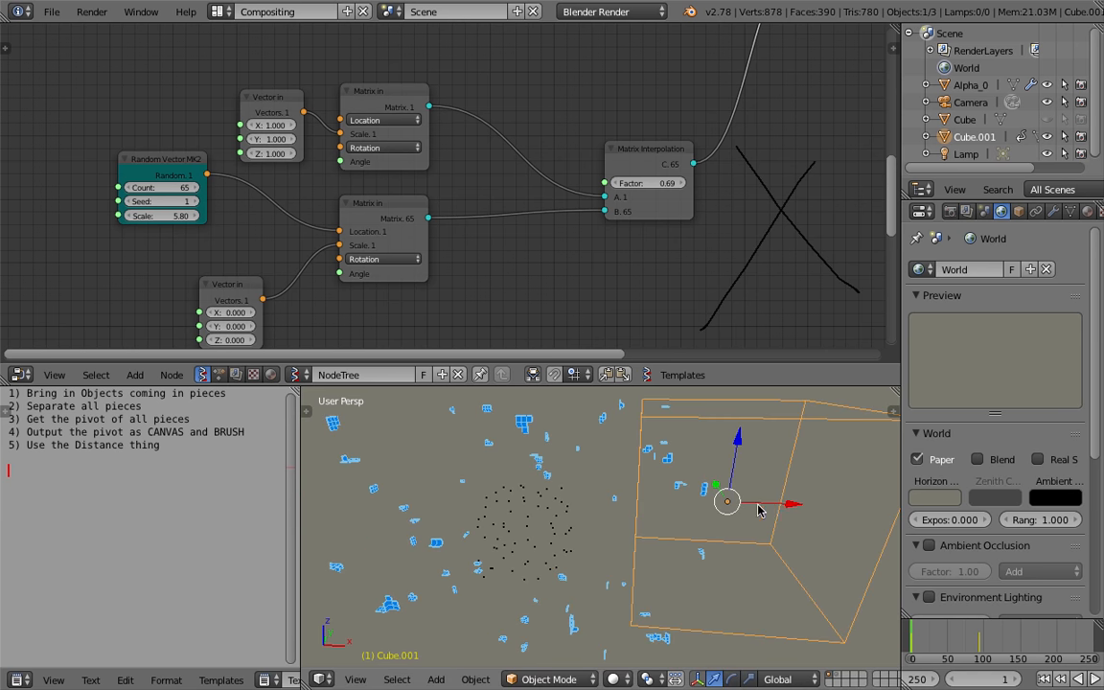
Step: Try moving the wireframe cube Cube.001 around beside the scattered pieces
{"action": "key", "text": "g"}
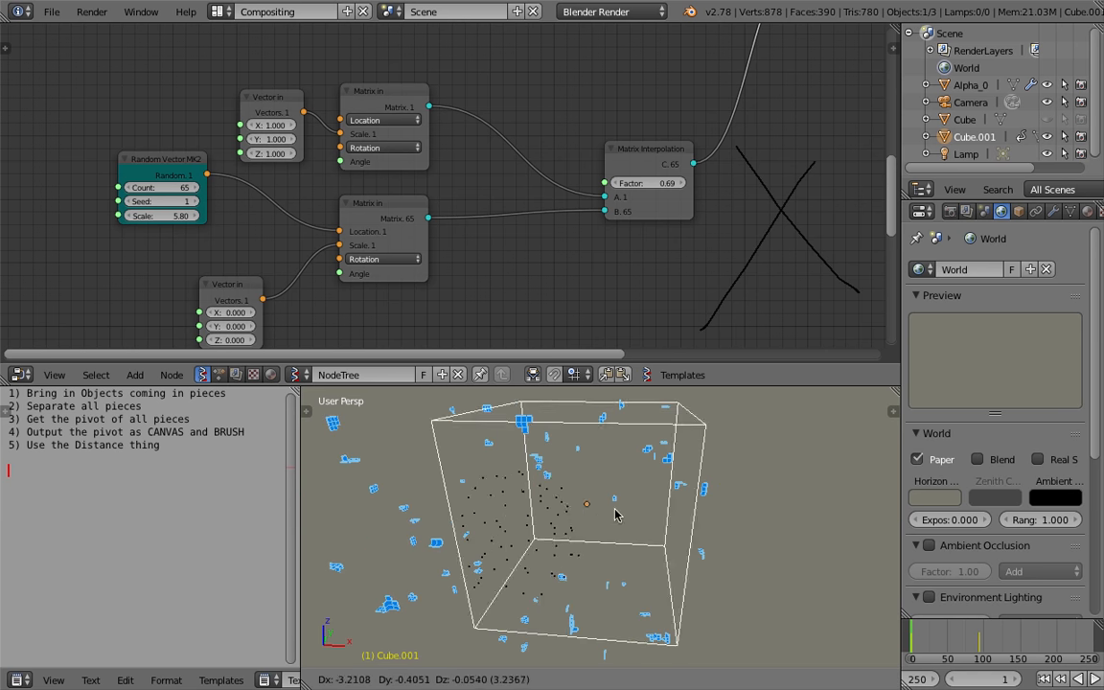
{"action": "left_click", "coordinate": [738, 510]}
{"action": "scroll", "coordinate": [688, 499], "scroll_direction": "down", "scroll_amount": 2}
{"action": "scroll", "coordinate": [706, 492], "scroll_direction": "up", "scroll_amount": 3}
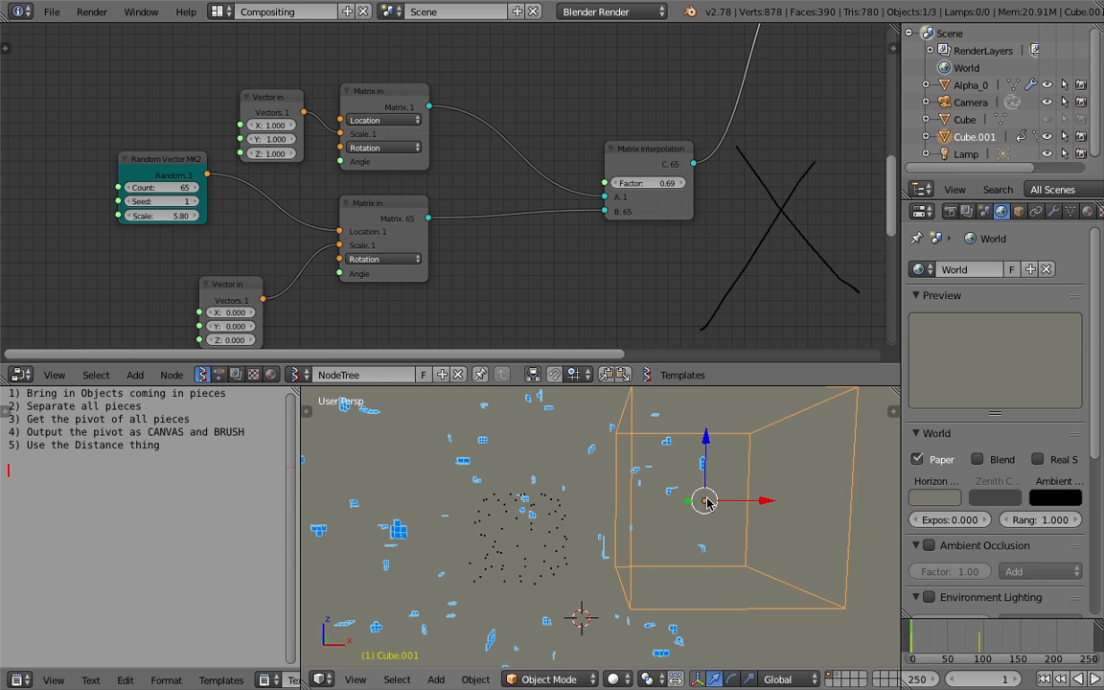
{"action": "key", "text": "g"}
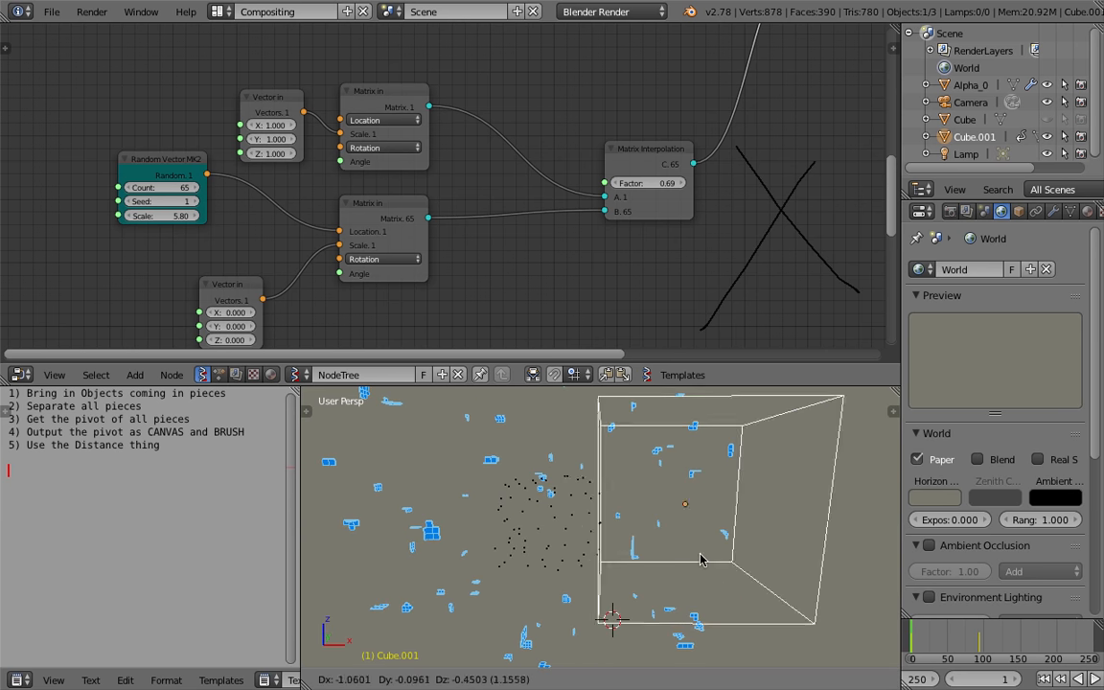
{"action": "left_click", "coordinate": [715, 547]}
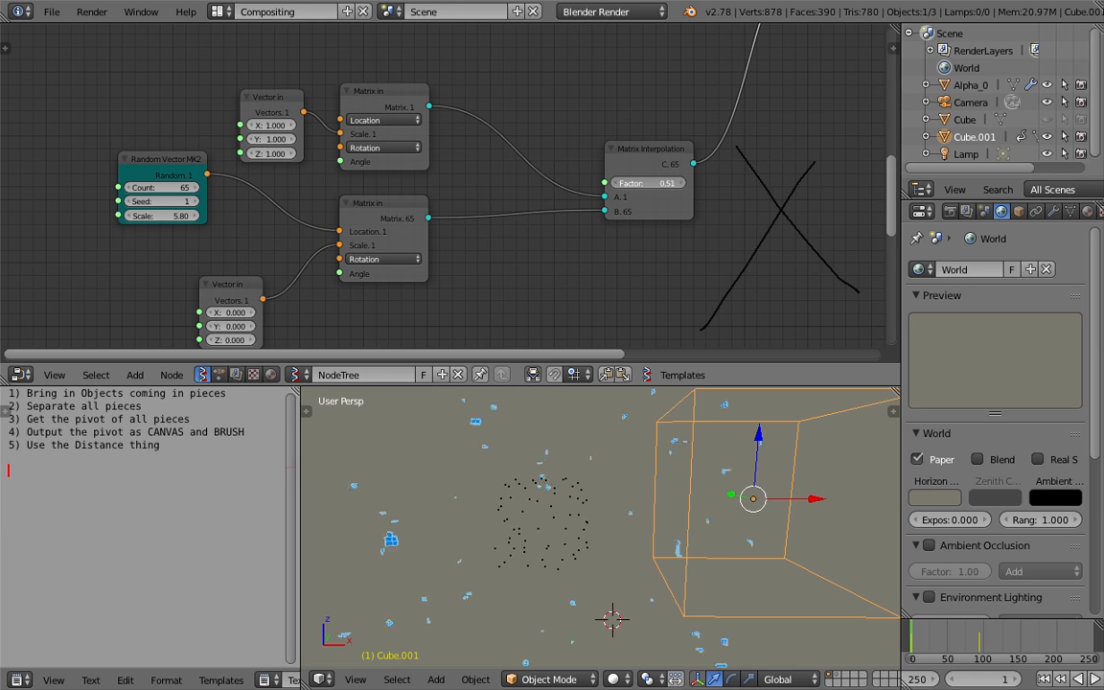
Step: Set the Matrix Interpolation node's Factor to 0.49 and inspect the scattered pieces and the node tree
{"action": "scroll", "coordinate": [671, 498], "scroll_direction": "down", "scroll_amount": 3}
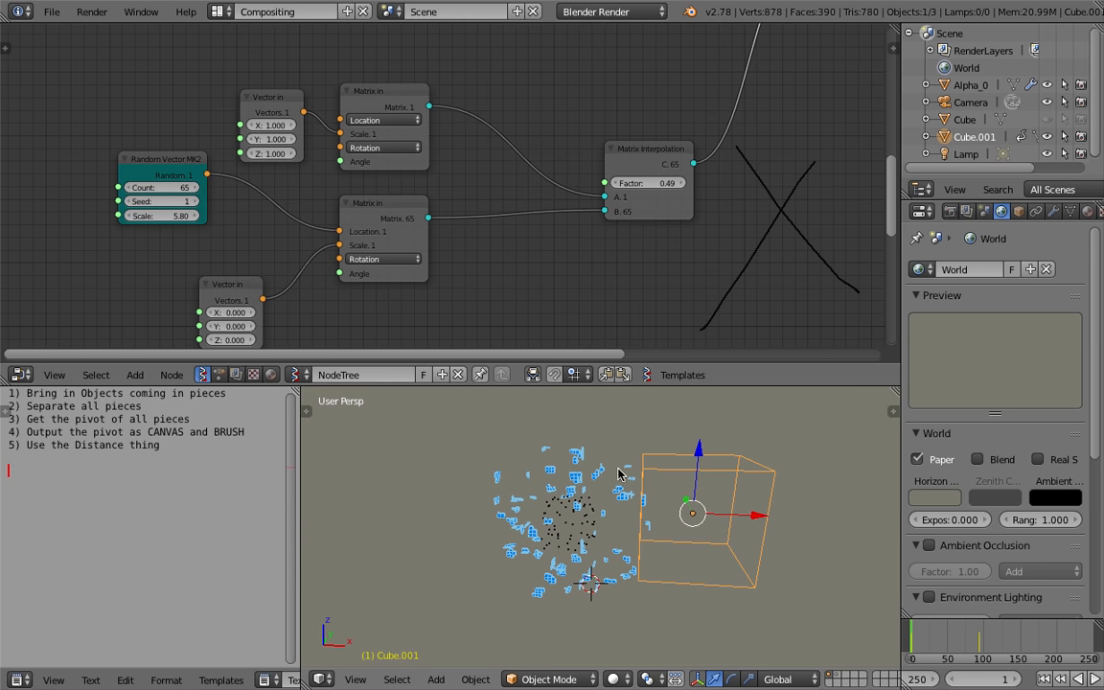
{"action": "middle_click_drag", "start_coordinate": [608, 466], "coordinate": [618, 479]}
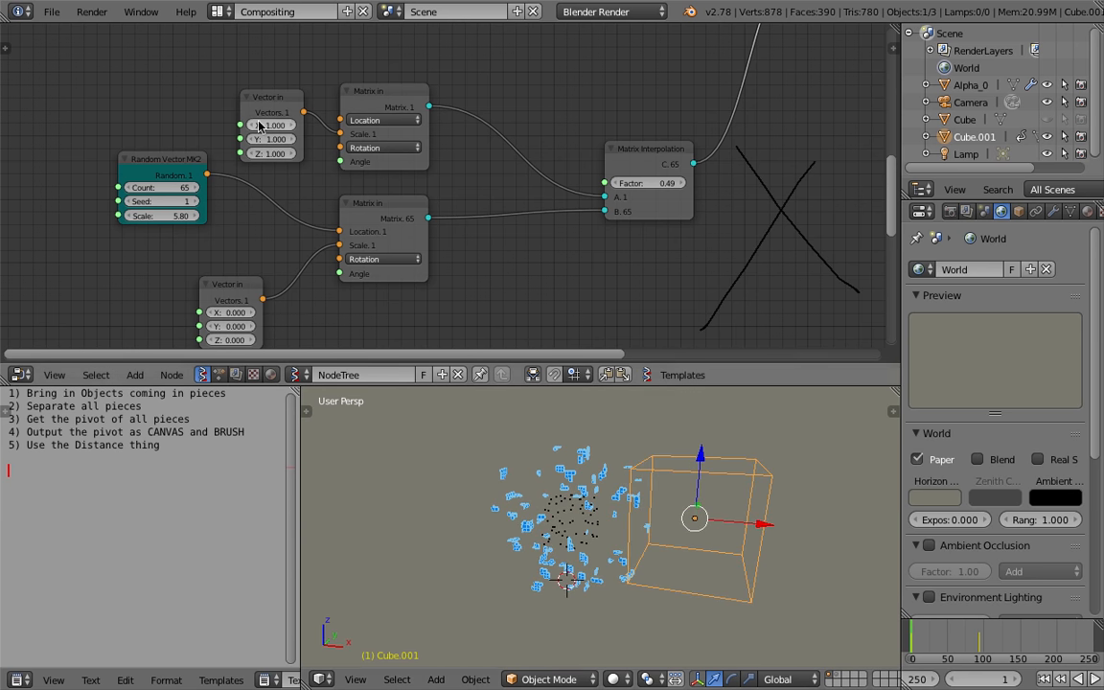
{"action": "middle_click_drag", "start_coordinate": [467, 288], "coordinate": [431, 295]}
{"action": "scroll", "coordinate": [431, 295], "scroll_direction": "down", "scroll_amount": 2}
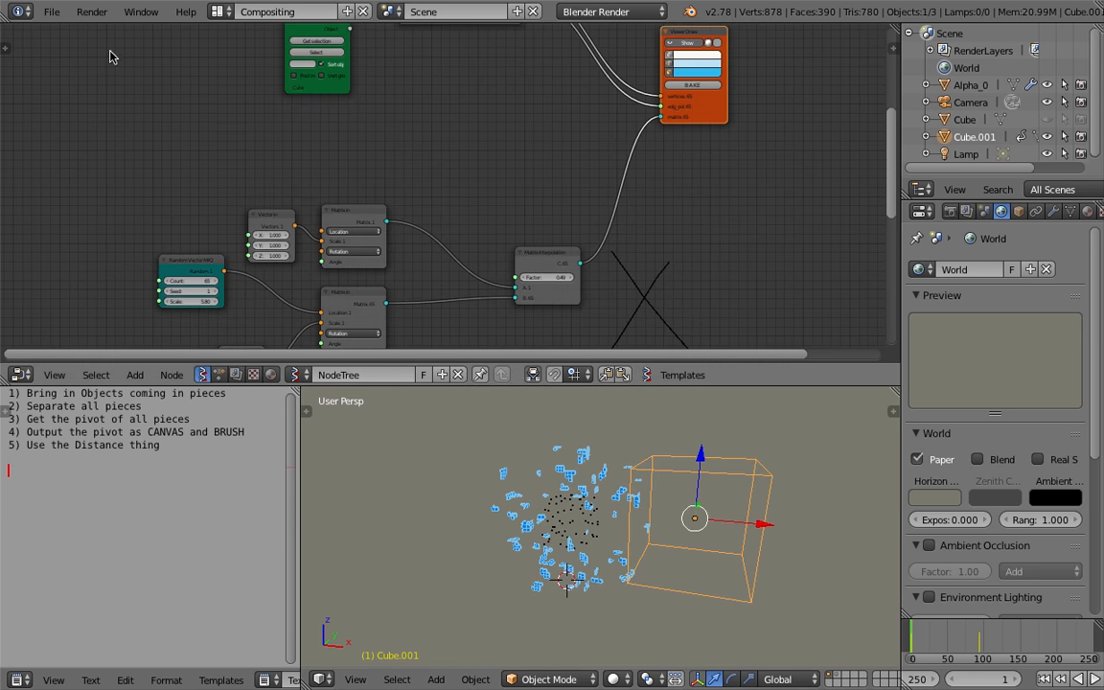
Step: Start a new scene from the start-up file and save it to the Desktop as sv_dissolve_001.blend
{"action": "left_click", "coordinate": [51, 13]}
{"action": "left_click", "coordinate": [65, 34]}
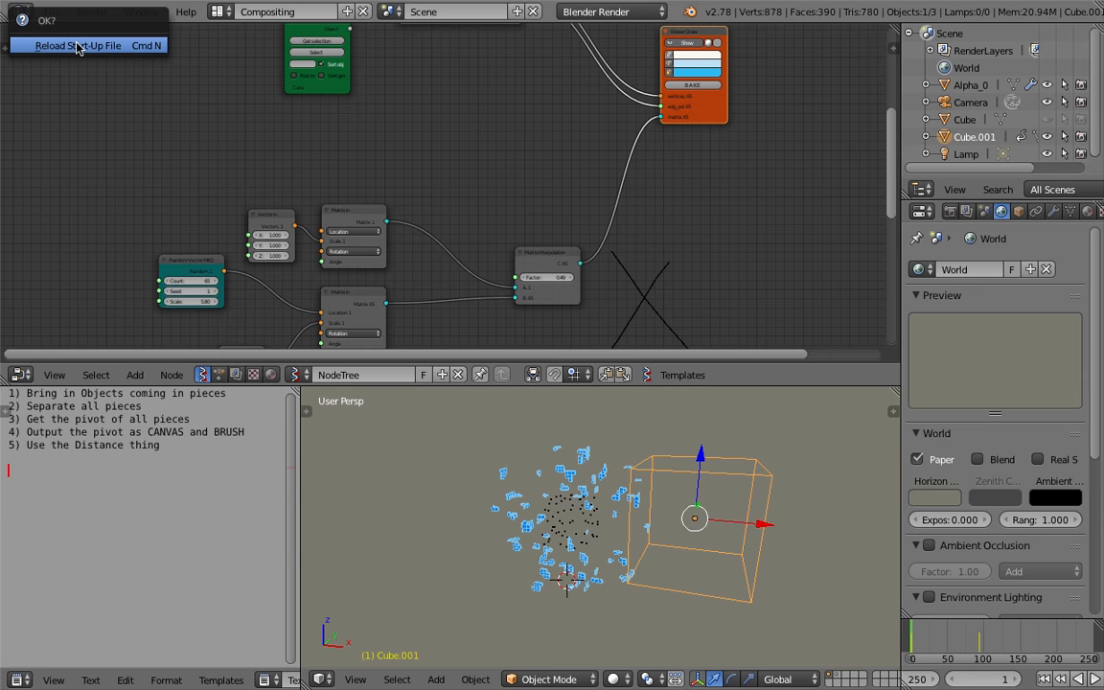
{"action": "left_click", "coordinate": [76, 46]}
{"action": "left_click", "coordinate": [50, 13]}
{"action": "left_click", "coordinate": [83, 162]}
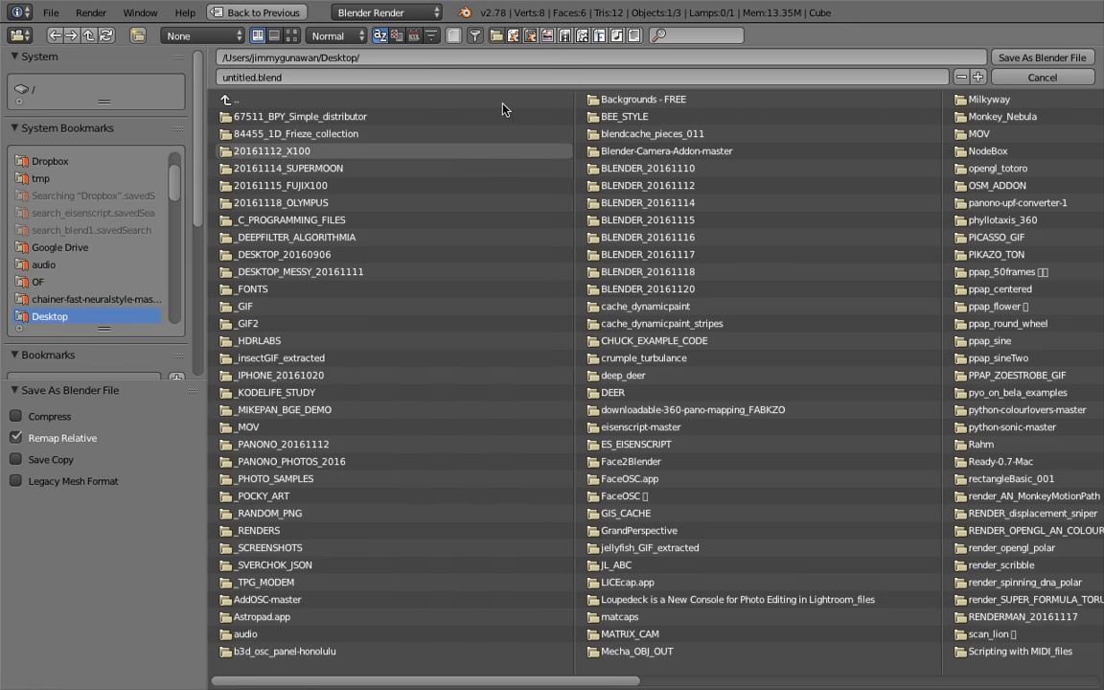
{"action": "left_click", "coordinate": [385, 78]}
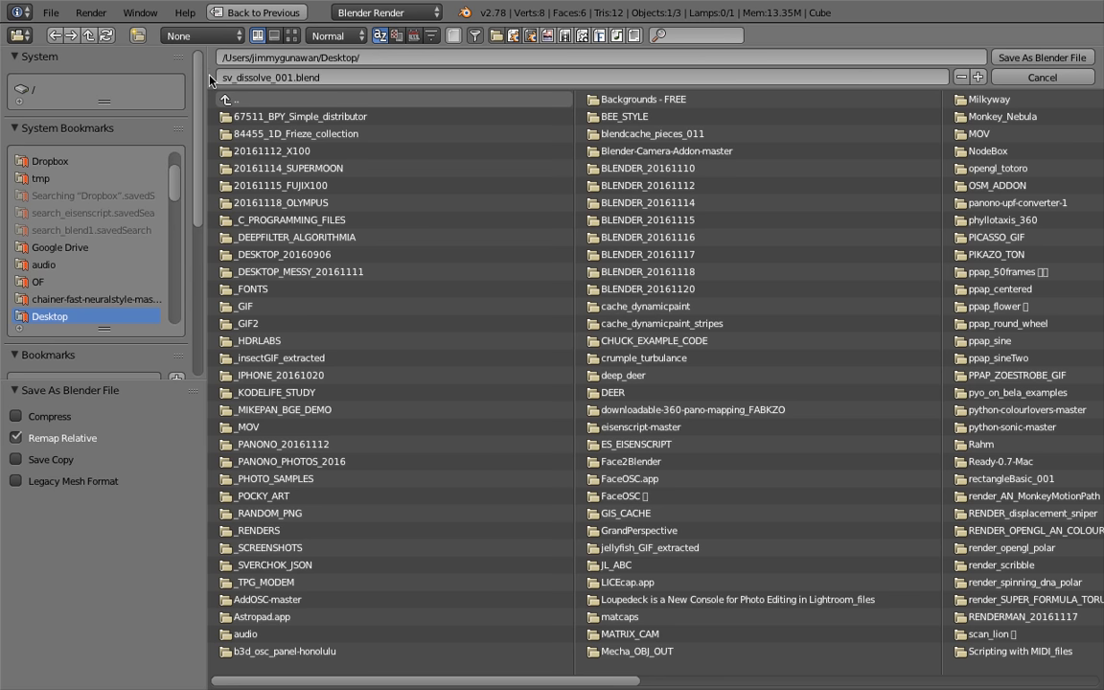
{"action": "left_click", "coordinate": [1015, 57]}
Step: Subdivide the default cube's mesh in Edit Mode, raising the number of cuts to give each side a 7 by 7 grid
{"action": "scroll", "coordinate": [591, 332], "scroll_direction": "up", "scroll_amount": 8}
{"action": "mouse_move", "coordinate": [572, 305]}
{"action": "middle_mouse_down"}
{"action": "mouse_move", "coordinate": [491, 254]}
{"action": "mouse_move", "coordinate": [715, 267]}
{"action": "mouse_move", "coordinate": [576, 303]}
{"action": "middle_mouse_up"}
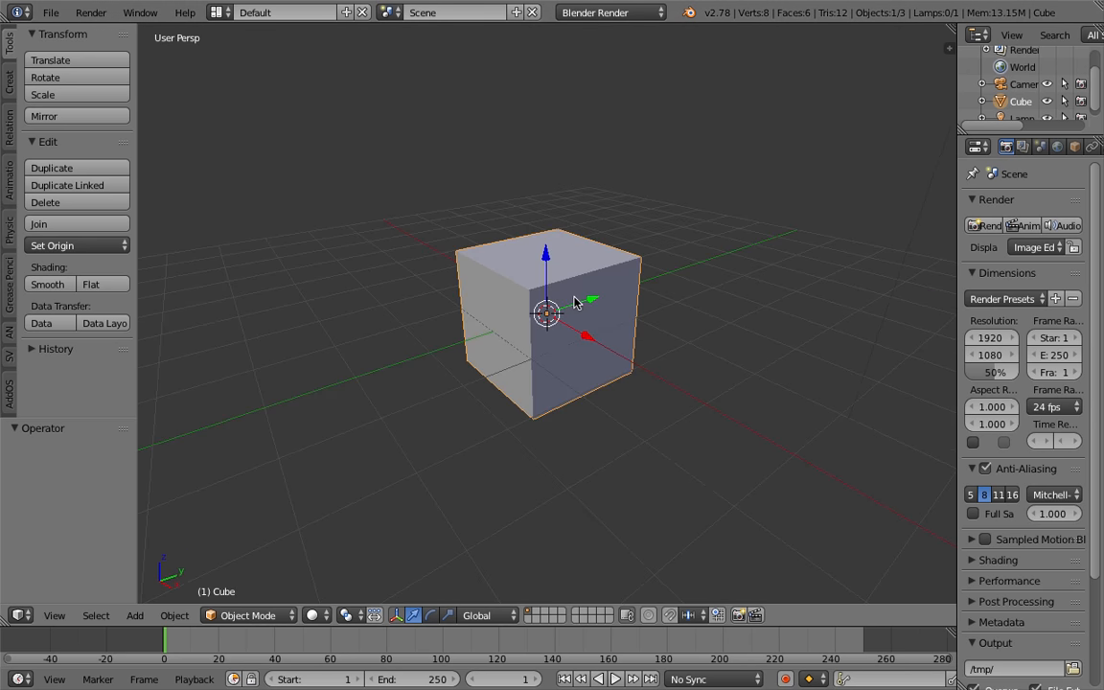
{"action": "key", "text": "Tab"}
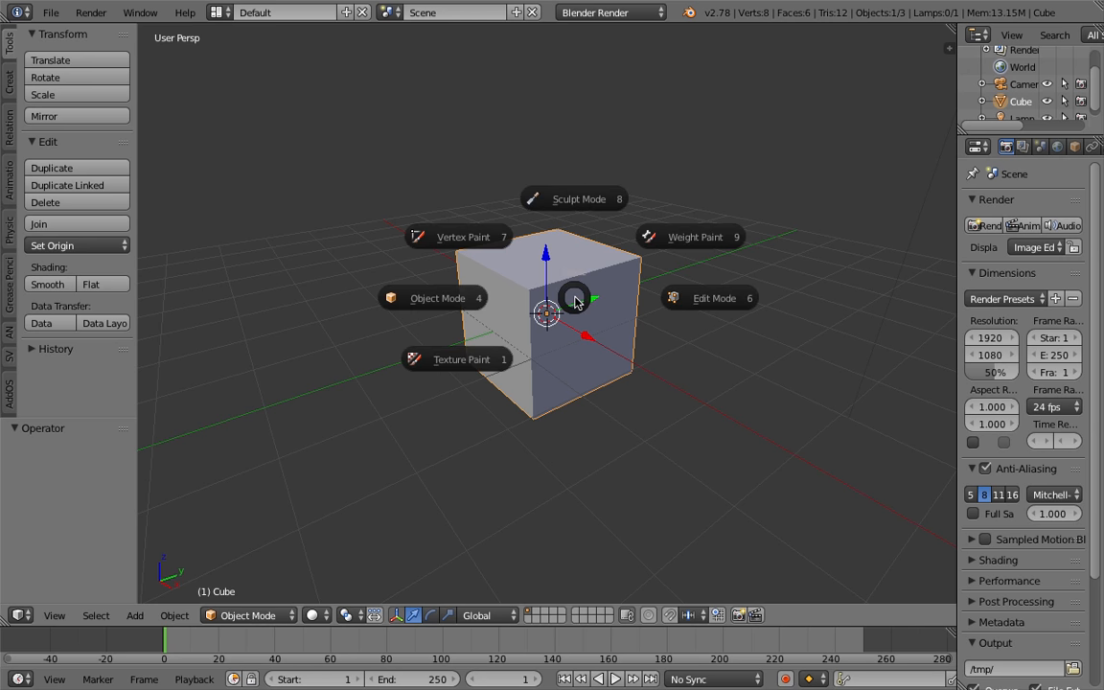
{"action": "left_click", "coordinate": [733, 305]}
{"action": "key", "text": "space"}
{"action": "type", "text": "subd"}
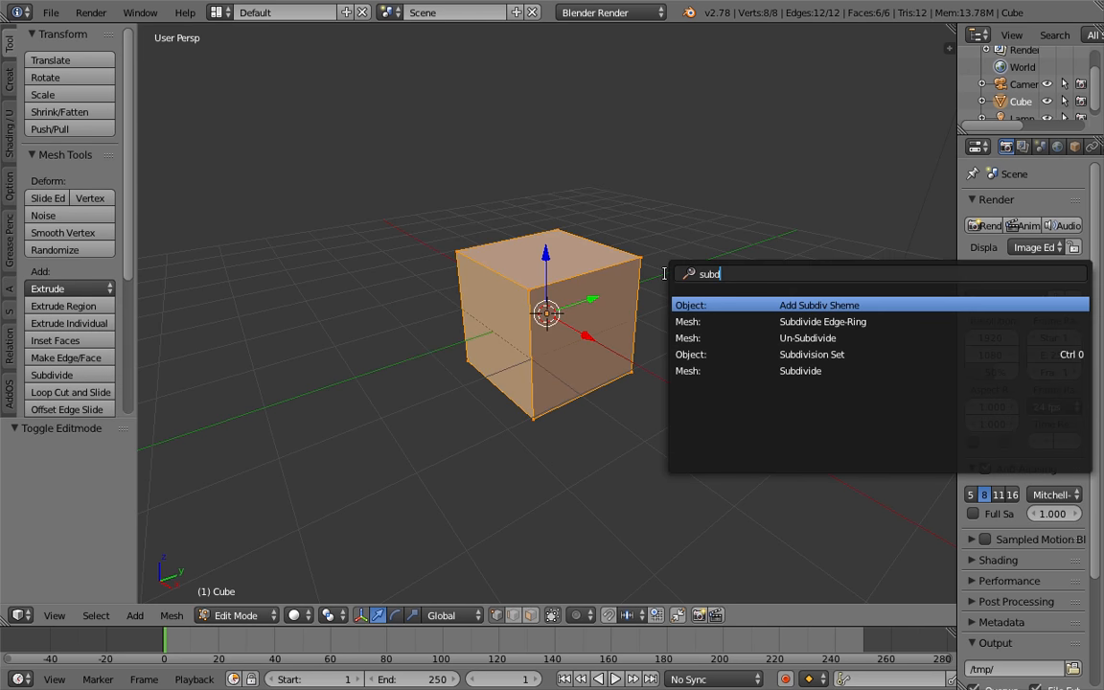
{"action": "left_click", "coordinate": [703, 365]}
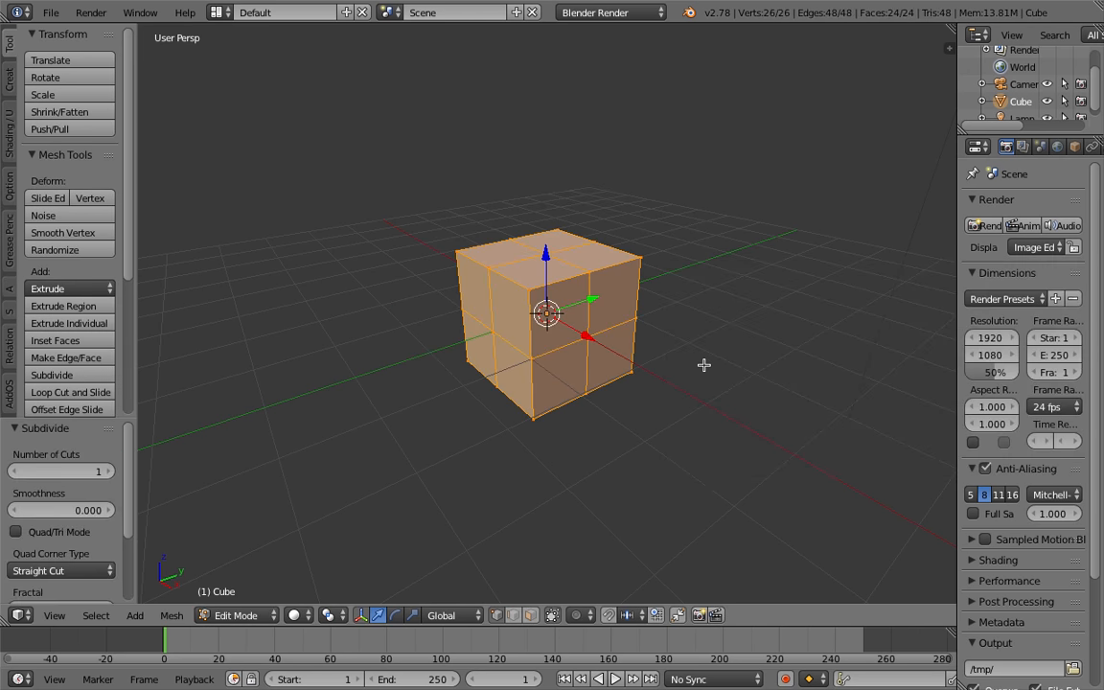
{"action": "left_click_drag", "start_coordinate": [60, 471], "coordinate": [106, 471]}
Step: Return the cube to Object Mode and save over sv_dissolve_001.blend
{"action": "key", "text": "Tab"}
{"action": "left_click", "coordinate": [446, 307]}
{"action": "key", "text": "ctrl+s"}
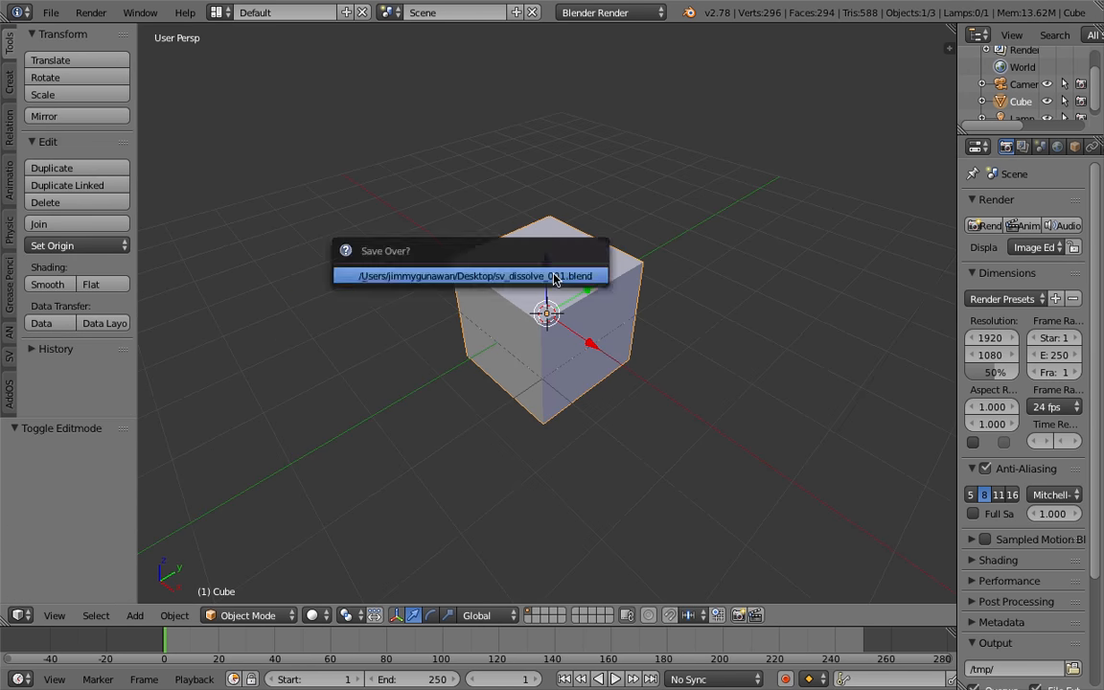
{"action": "middle_click_drag", "start_coordinate": [444, 275], "coordinate": [651, 254]}
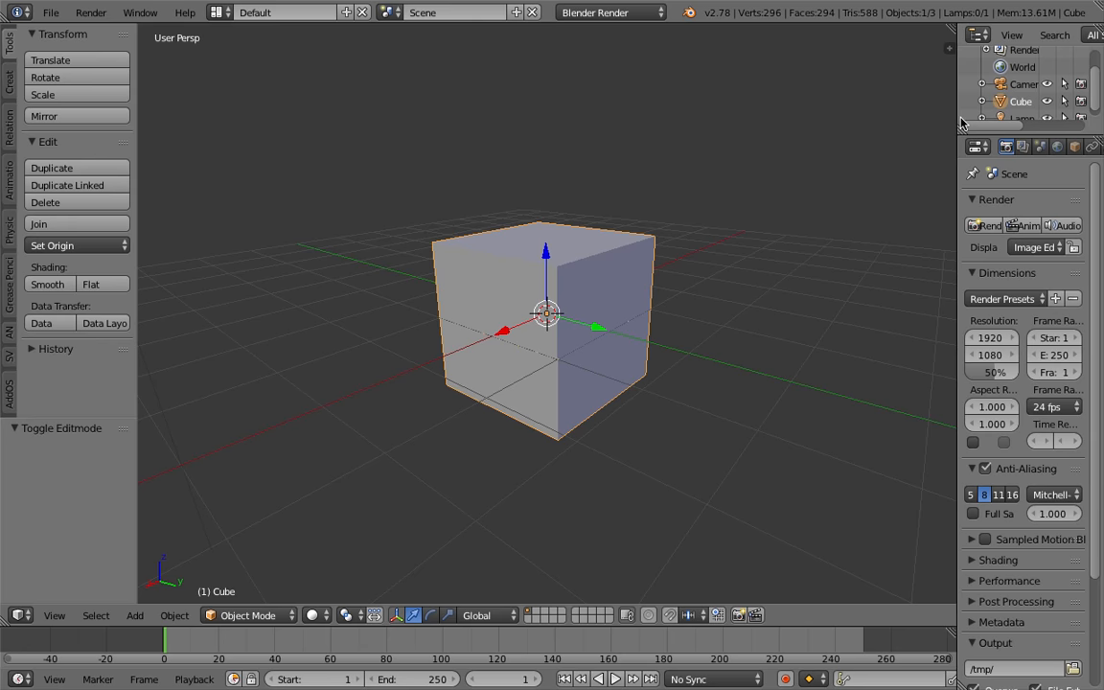
Step: Widen the properties area and enable Wire and Draw All Edges in the cube's display settings
{"action": "left_click_drag", "start_coordinate": [941, 114], "coordinate": [807, 114]}
{"action": "left_click", "coordinate": [939, 146]}
{"action": "scroll", "coordinate": [894, 567], "scroll_direction": "down", "scroll_amount": 3}
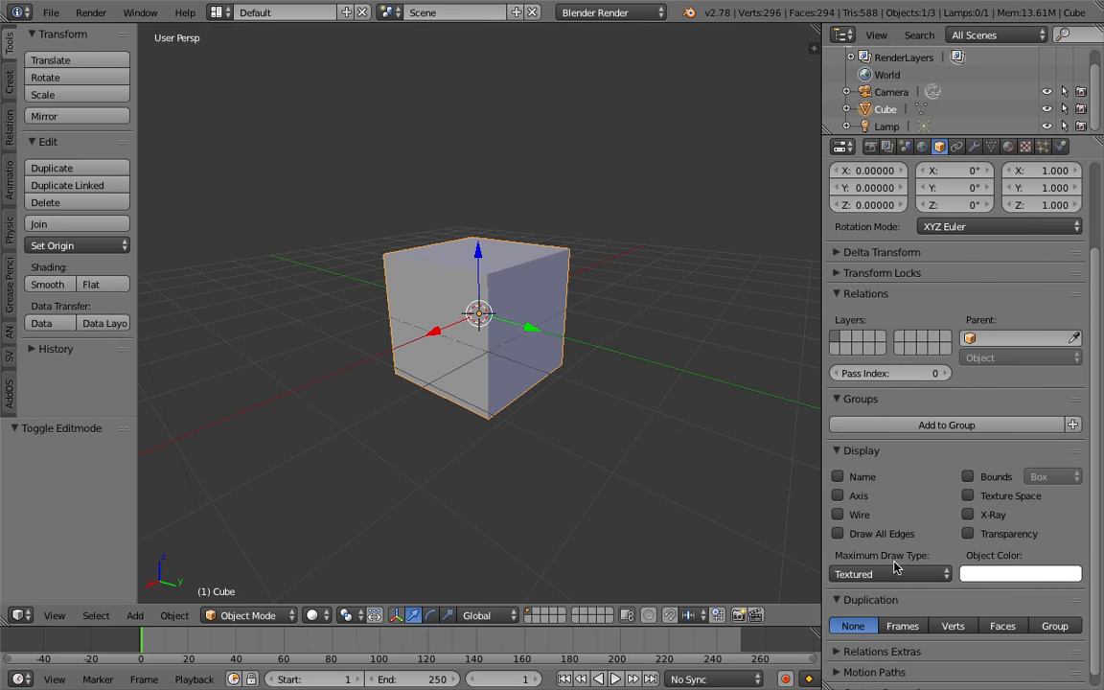
{"action": "left_click", "coordinate": [870, 535]}
{"action": "mouse_move", "coordinate": [613, 451]}
{"action": "middle_mouse_down"}
{"action": "mouse_move", "coordinate": [599, 342]}
{"action": "mouse_move", "coordinate": [540, 227]}
{"action": "mouse_move", "coordinate": [501, 308]}
{"action": "mouse_move", "coordinate": [517, 235]}
{"action": "mouse_move", "coordinate": [542, 230]}
{"action": "middle_mouse_up"}
{"action": "scroll", "coordinate": [511, 272], "scroll_direction": "up", "scroll_amount": 3}
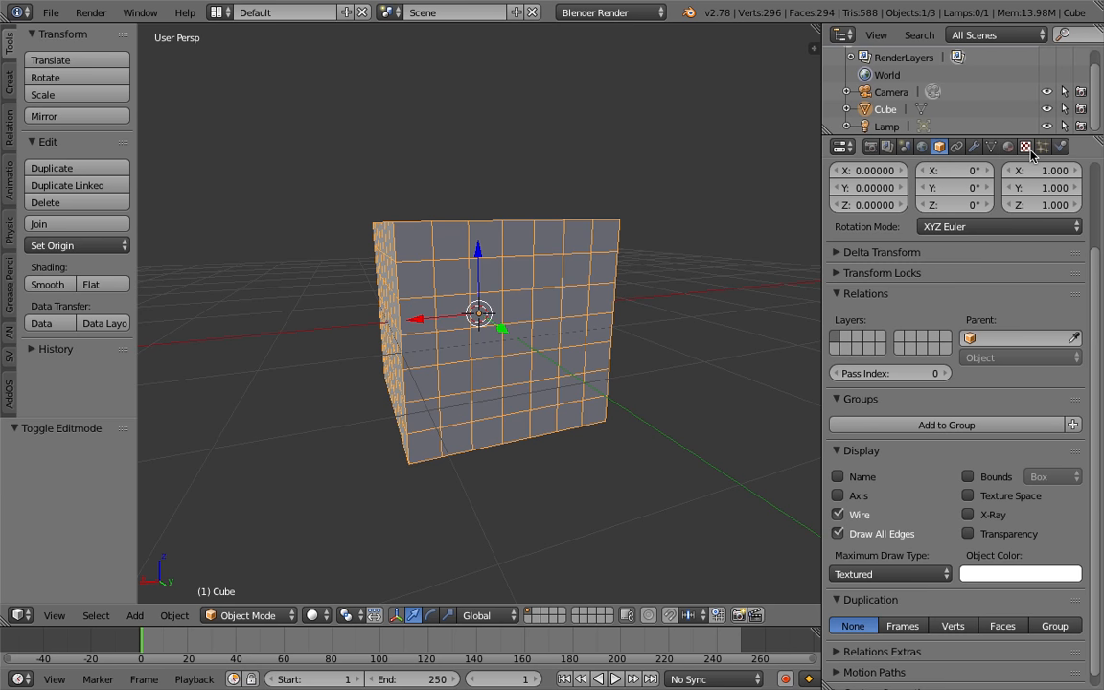
Step: Add an Explode modifier to the cube
{"action": "left_click", "coordinate": [973, 146]}
{"action": "left_click", "coordinate": [987, 206]}
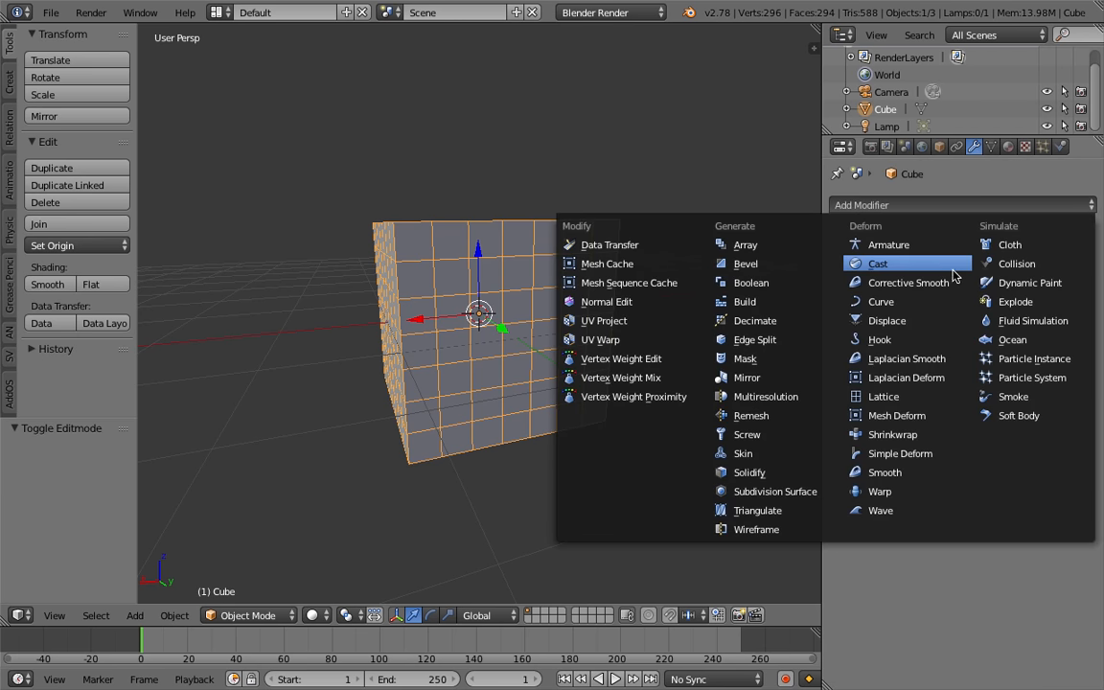
{"action": "left_click", "coordinate": [1009, 305]}
{"action": "mouse_move", "coordinate": [536, 306]}
{"action": "middle_mouse_down"}
{"action": "mouse_move", "coordinate": [518, 287]}
{"action": "mouse_move", "coordinate": [574, 246]}
{"action": "mouse_move", "coordinate": [538, 328]}
{"action": "middle_mouse_up"}
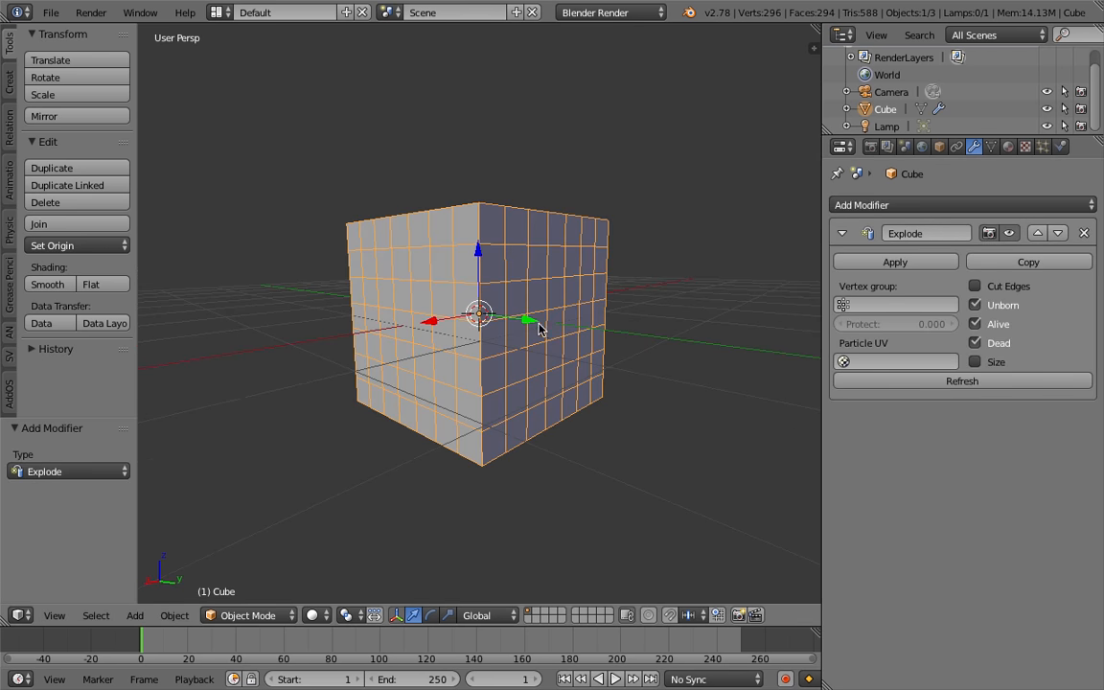
{"action": "middle_click_drag", "start_coordinate": [509, 278], "coordinate": [476, 310]}
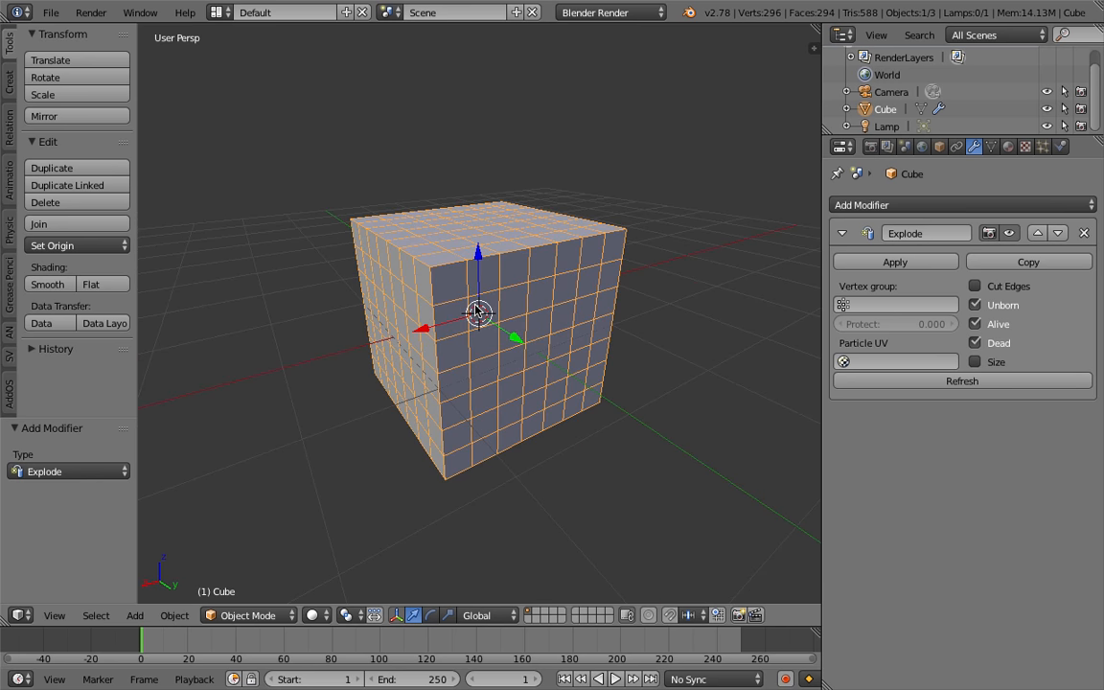
{"action": "middle_click_drag", "start_coordinate": [476, 309], "coordinate": [513, 279]}
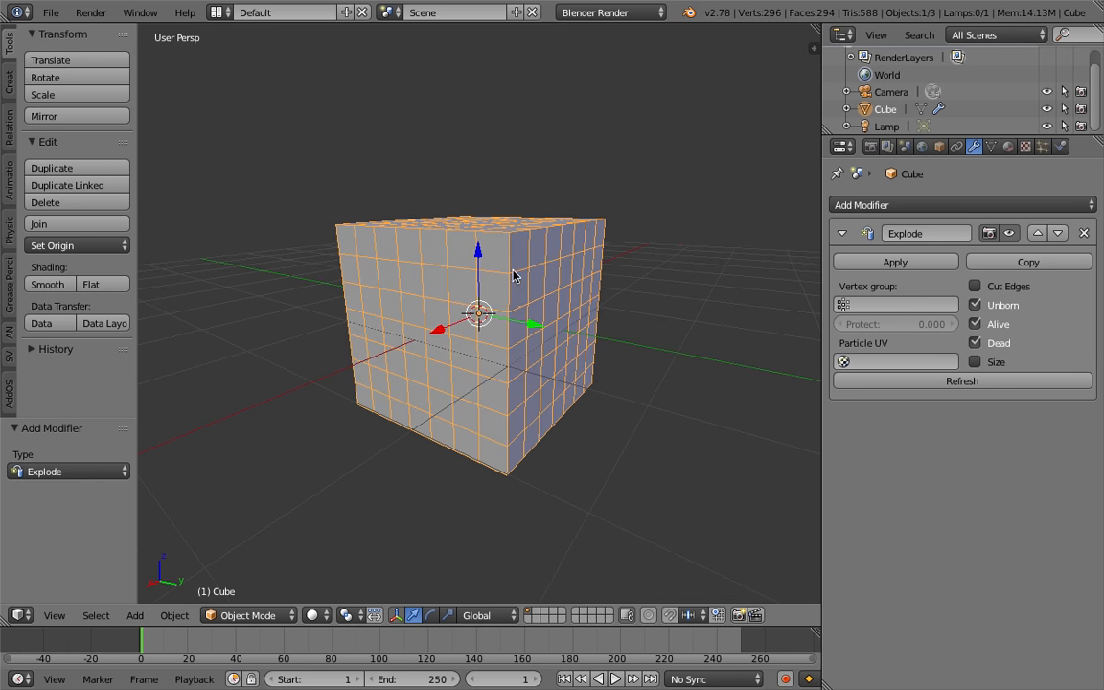
Step: Widen the properties area further and add a new particle system to the cube
{"action": "left_click_drag", "start_coordinate": [822, 244], "coordinate": [739, 239]}
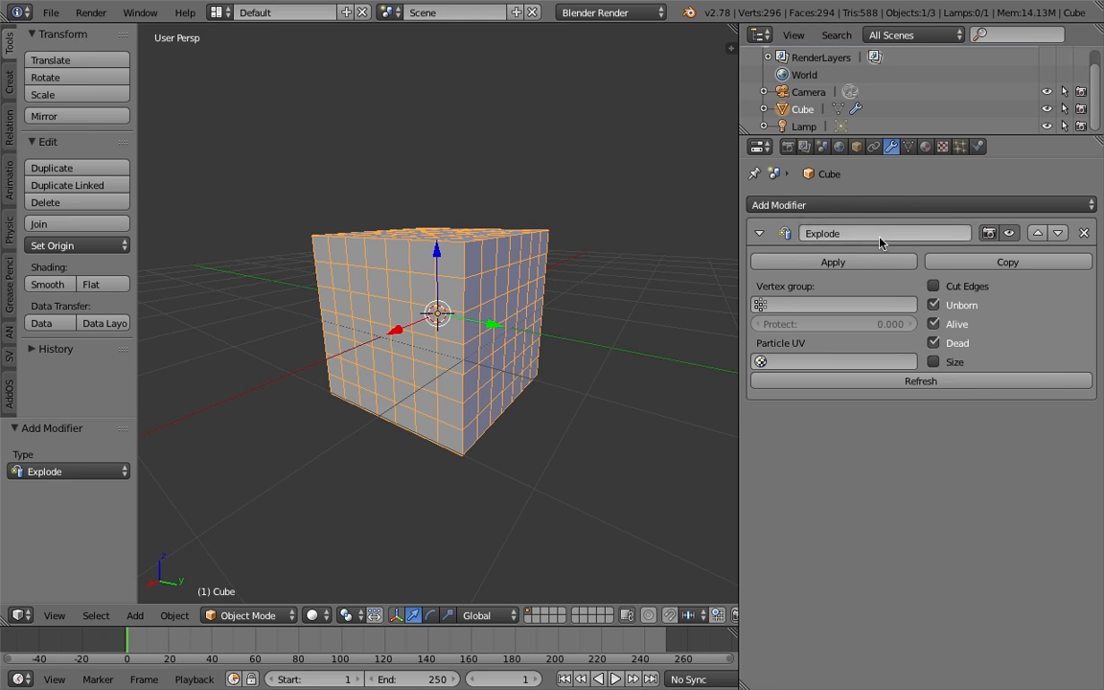
{"action": "middle_click_drag", "start_coordinate": [628, 294], "coordinate": [629, 314]}
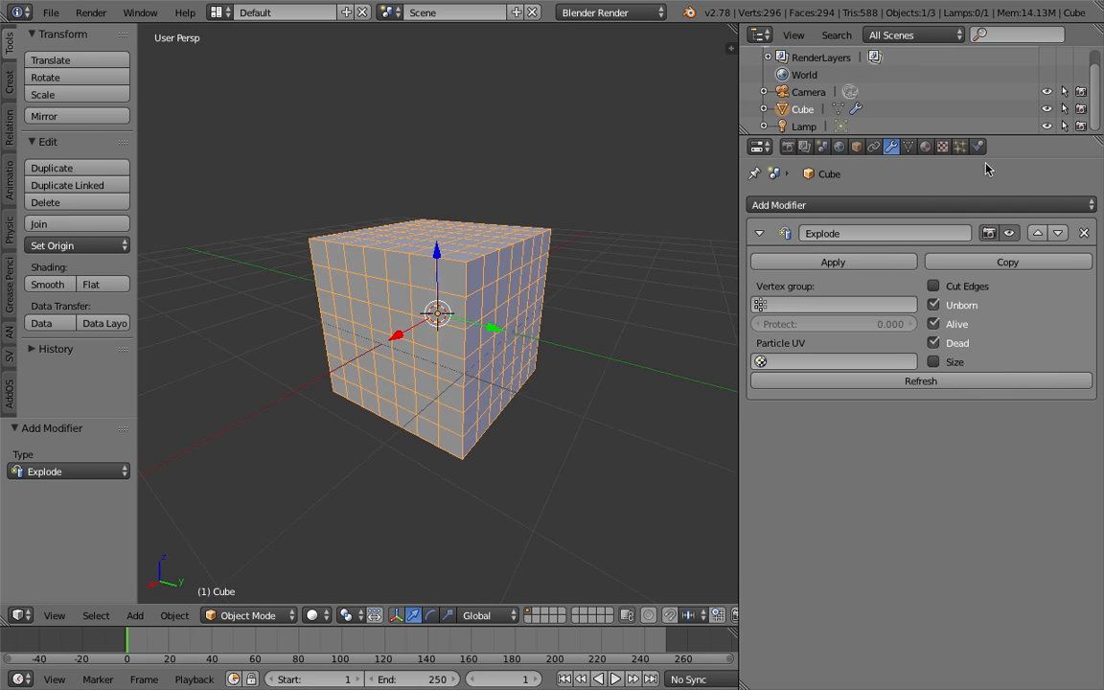
{"action": "left_click", "coordinate": [960, 147]}
{"action": "middle_click_drag", "start_coordinate": [536, 258], "coordinate": [518, 264]}
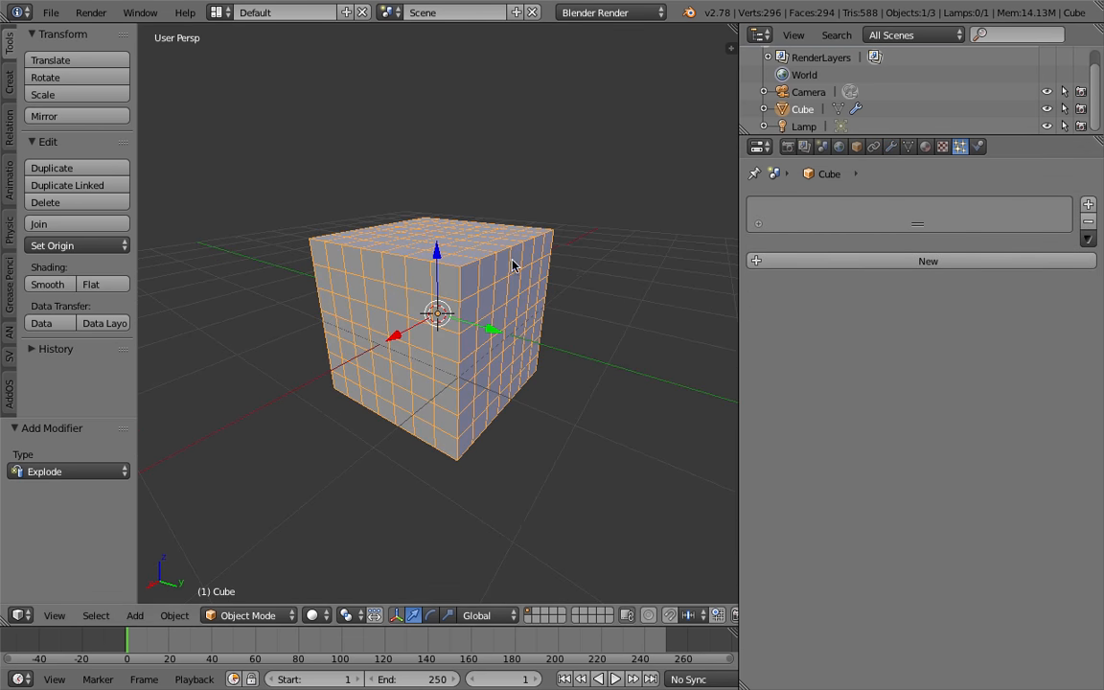
{"action": "left_click", "coordinate": [810, 262]}
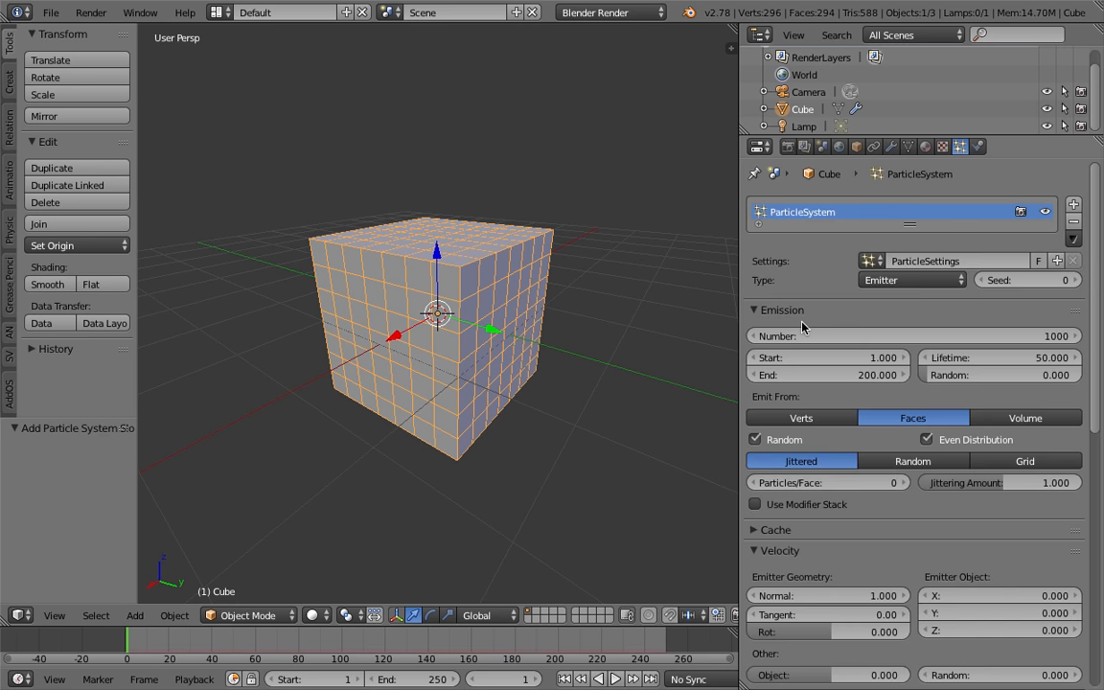
Step: Set the particle emission's End to 1.000 and its Number to 10
{"action": "left_click", "coordinate": [898, 337]}
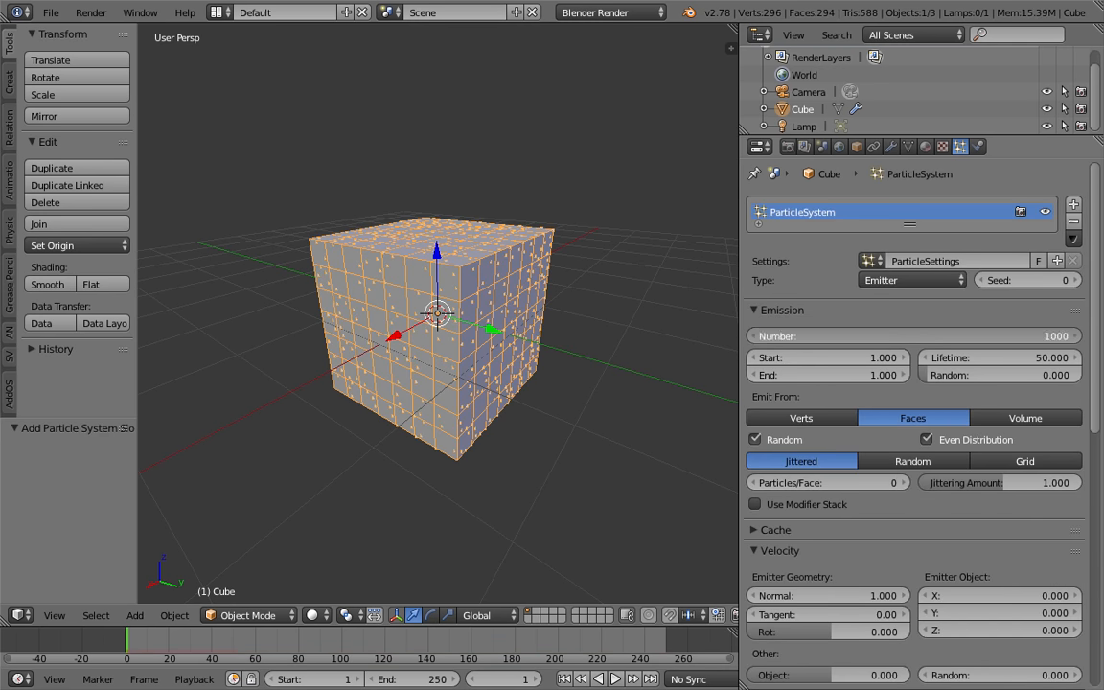
{"action": "type", "text": "10"}
{"action": "key", "text": "Return"}
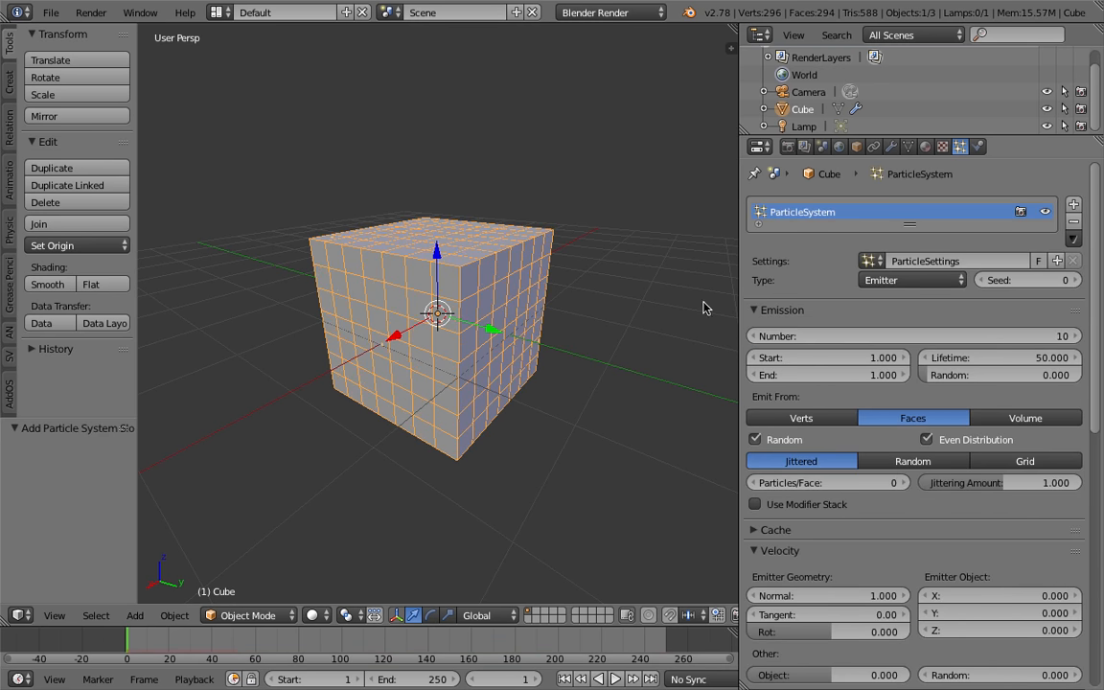
Step: Look through the particle system's settings and open its Field Weights
{"action": "scroll", "coordinate": [990, 470], "scroll_direction": "down", "scroll_amount": 2}
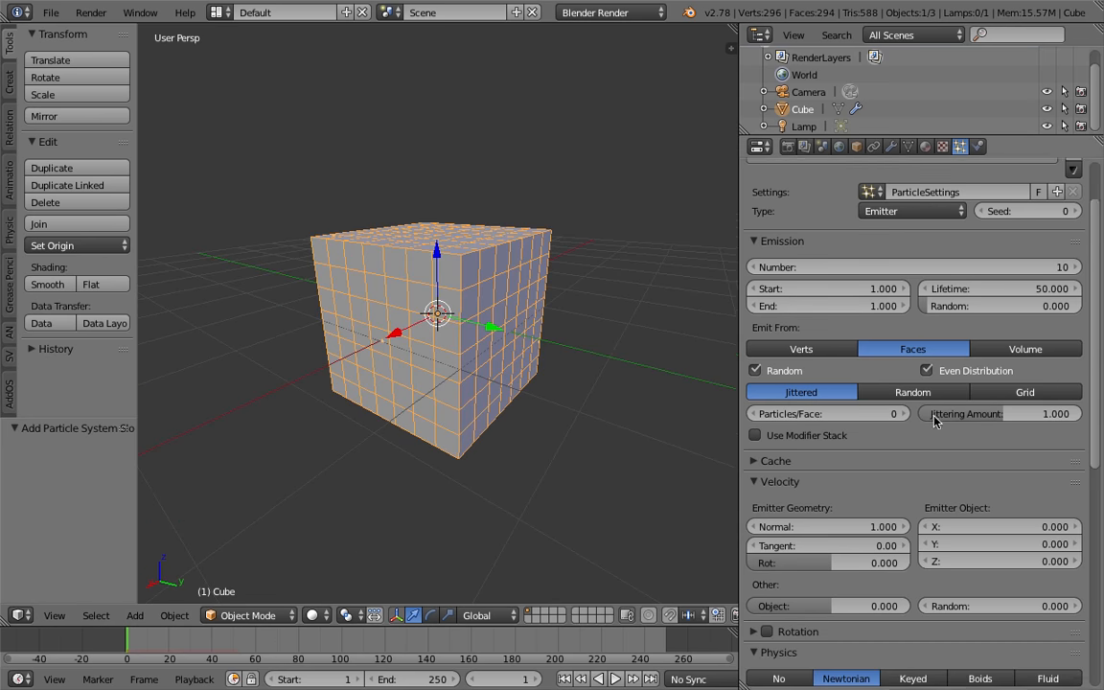
{"action": "scroll", "coordinate": [901, 364], "scroll_direction": "up", "scroll_amount": 1}
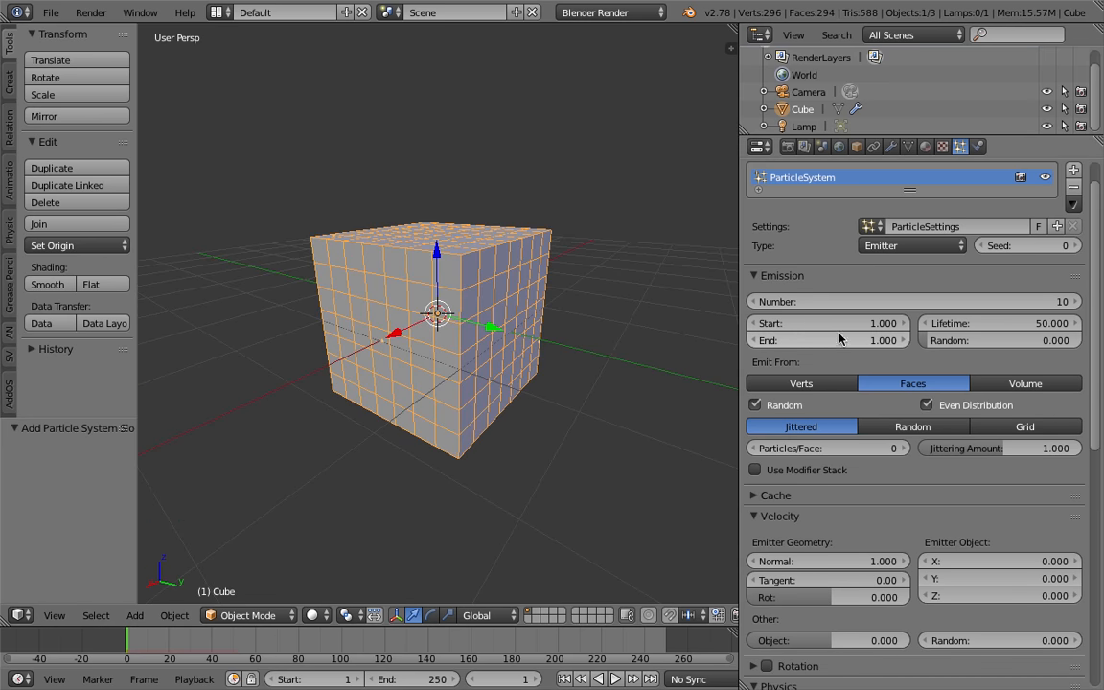
{"action": "scroll", "coordinate": [867, 441], "scroll_direction": "down", "scroll_amount": 9}
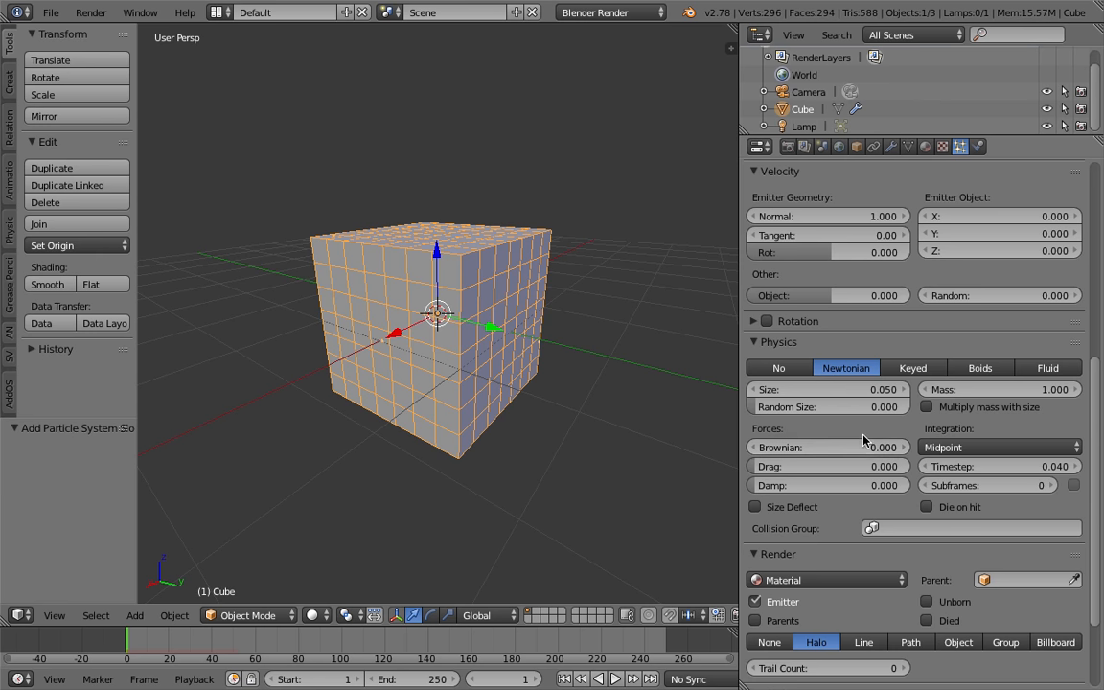
{"action": "scroll", "coordinate": [863, 474], "scroll_direction": "down", "scroll_amount": 3}
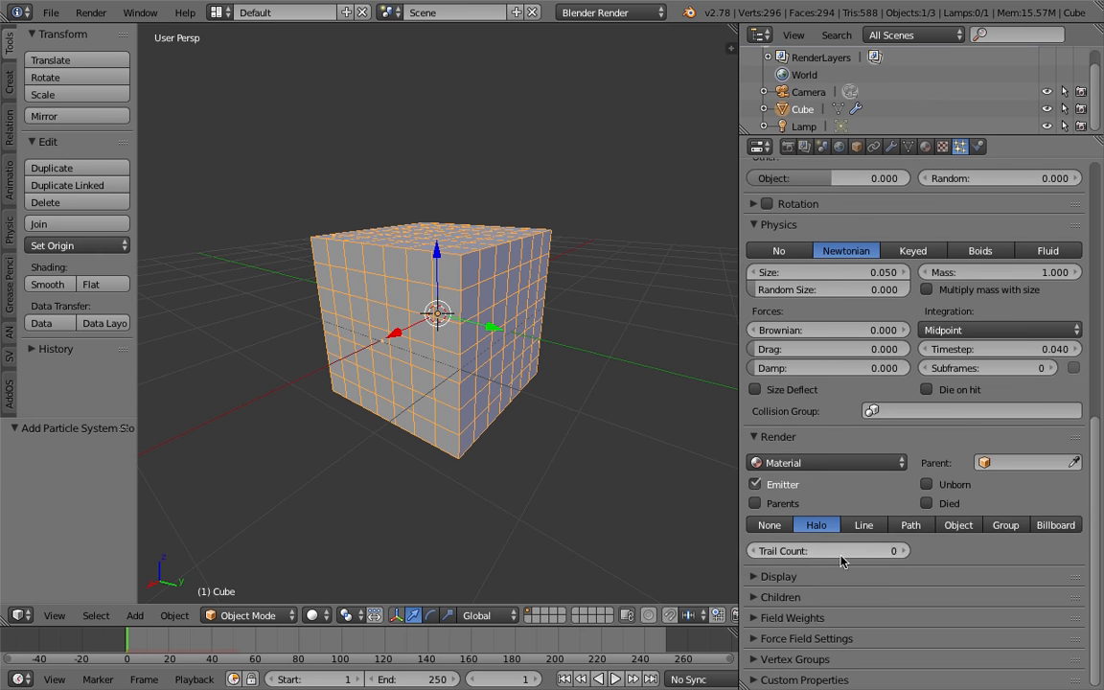
{"action": "left_click", "coordinate": [810, 620]}
{"action": "scroll", "coordinate": [824, 460], "scroll_direction": "up", "scroll_amount": 7}
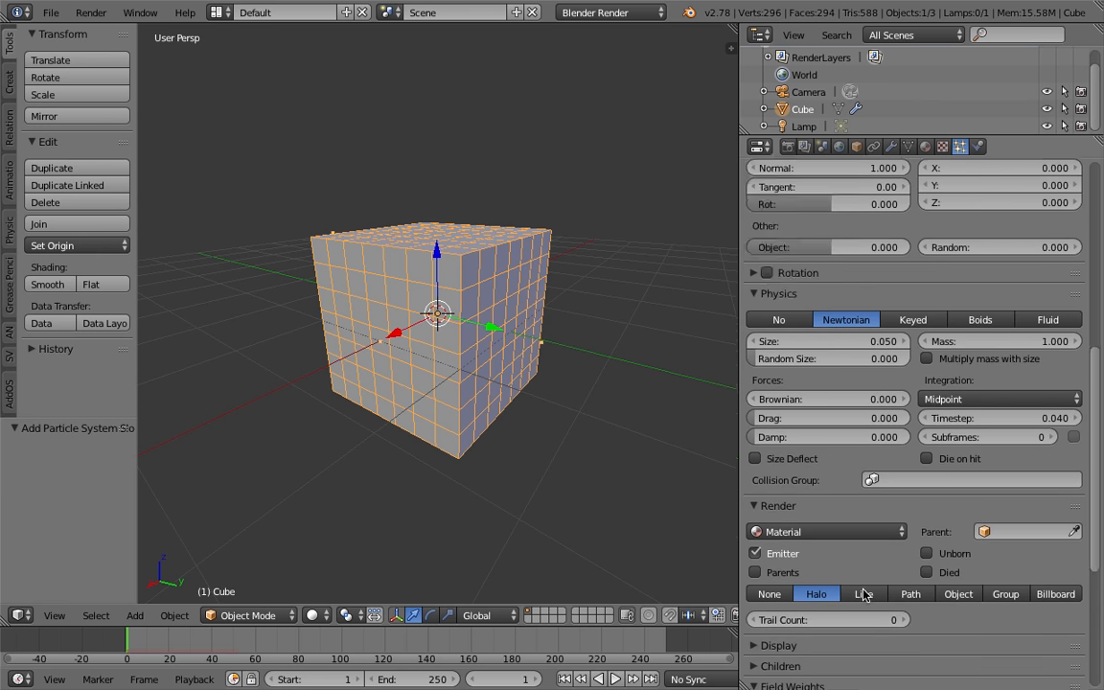
{"action": "scroll", "coordinate": [545, 487], "scroll_direction": "down", "scroll_amount": 3}
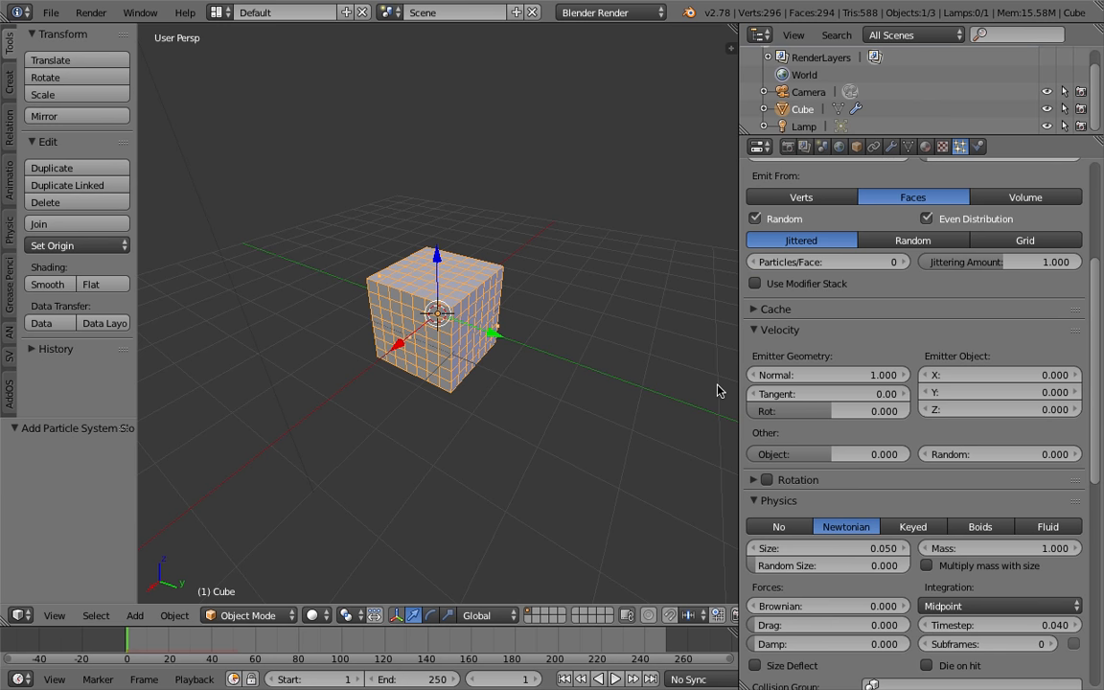
Step: Move the particle system above the Explode modifier in the cube's modifier stack
{"action": "left_click", "coordinate": [890, 146]}
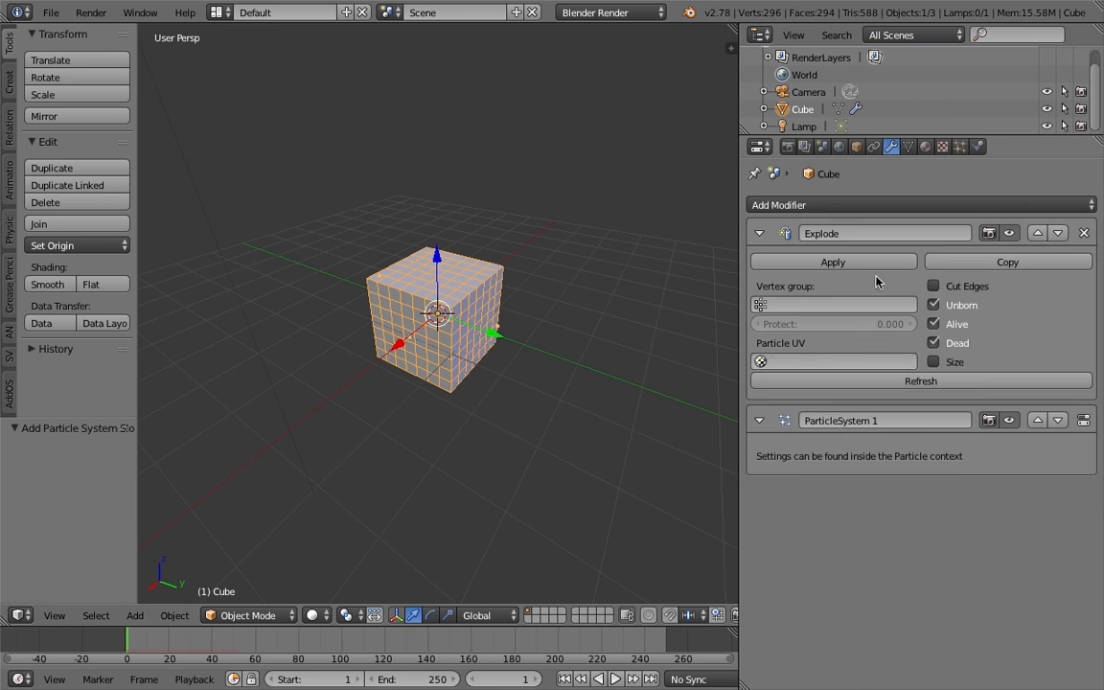
{"action": "left_click", "coordinate": [1037, 421]}
{"action": "scroll", "coordinate": [486, 256], "scroll_direction": "up", "scroll_amount": 2}
{"action": "middle_click_drag", "start_coordinate": [539, 337], "coordinate": [553, 339]}
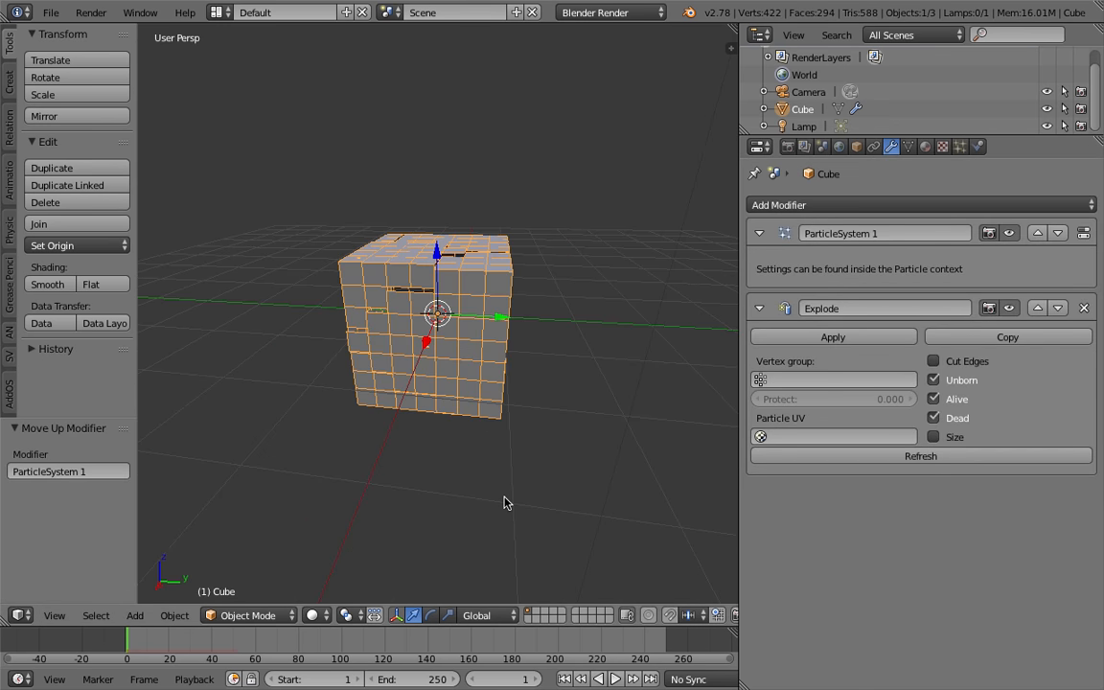
Step: Play the animation from the first frame, stop it partway and examine the separated pieces
{"action": "left_click", "coordinate": [564, 679]}
{"action": "left_click", "coordinate": [614, 678]}
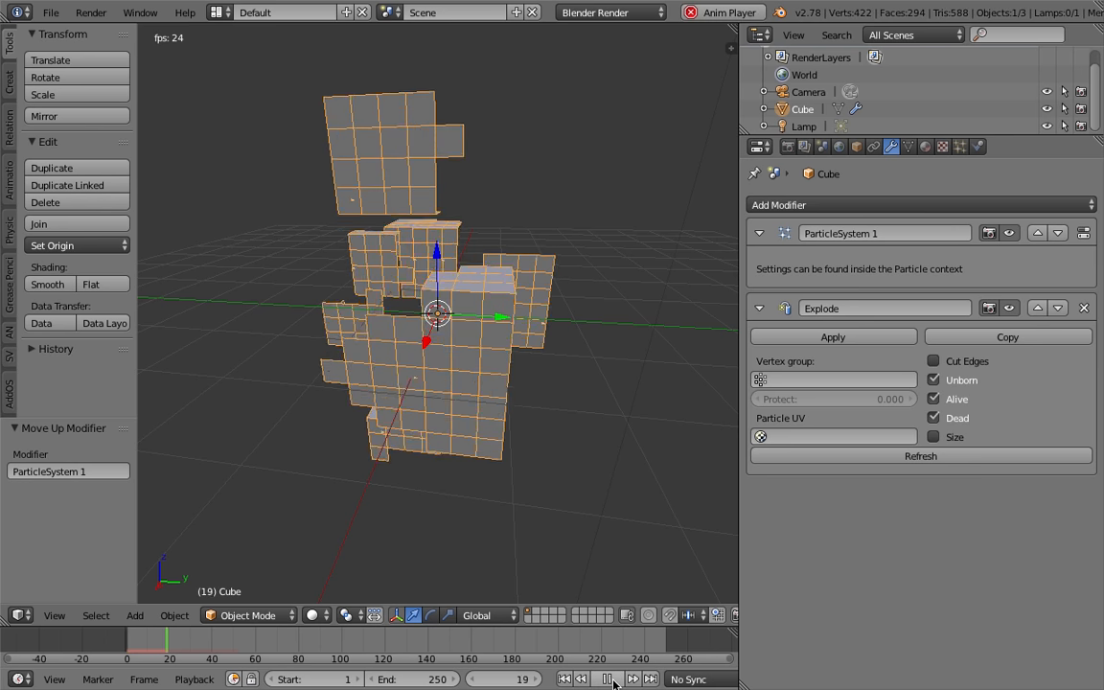
{"action": "left_click", "coordinate": [606, 678]}
{"action": "middle_click_drag", "start_coordinate": [479, 325], "coordinate": [473, 220]}
{"action": "middle_click_drag", "start_coordinate": [388, 328], "coordinate": [456, 271]}
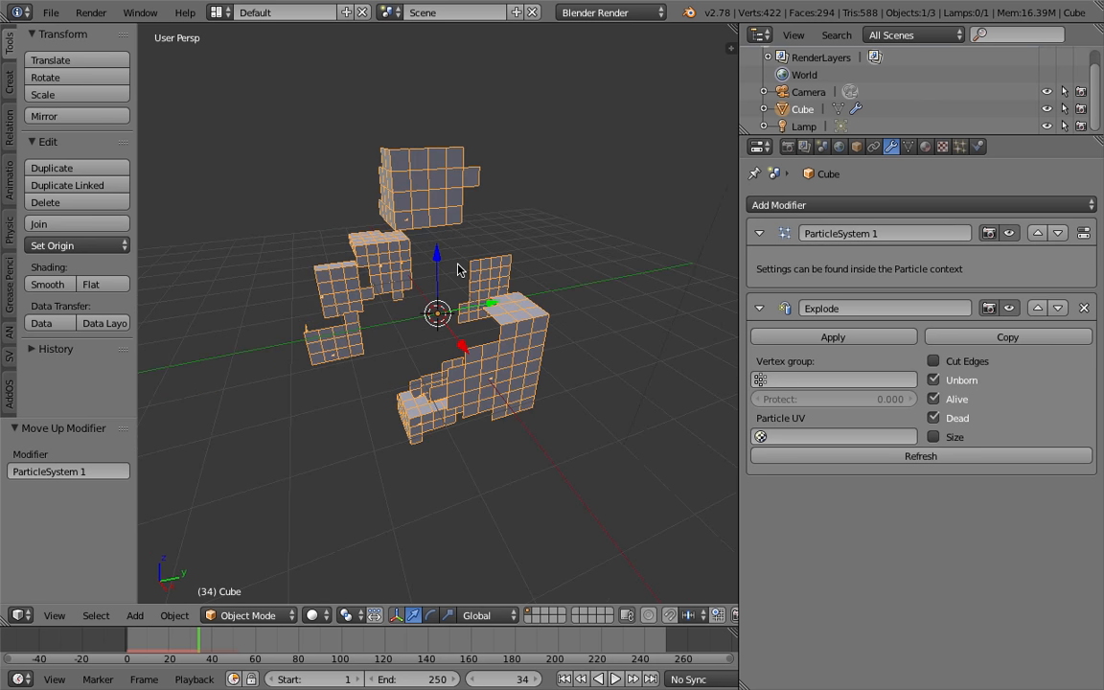
Step: Set the particle emission's Number to 2 and briefly play the animation to check the break-up
{"action": "left_click", "coordinate": [962, 147]}
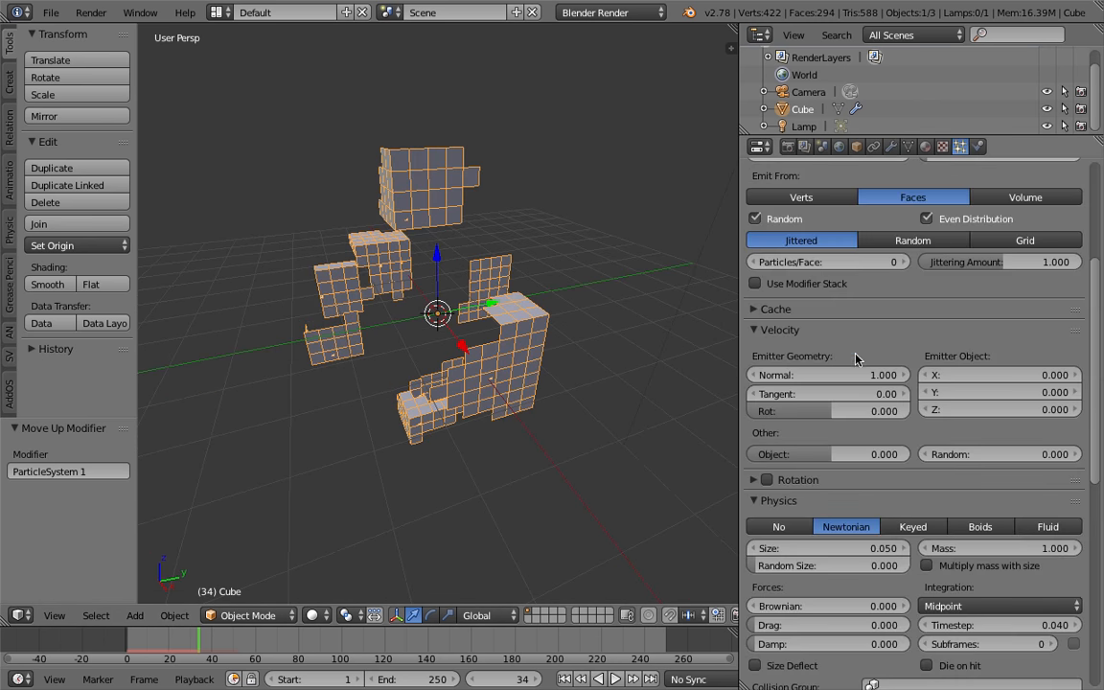
{"action": "scroll", "coordinate": [856, 359], "scroll_direction": "up", "scroll_amount": 5}
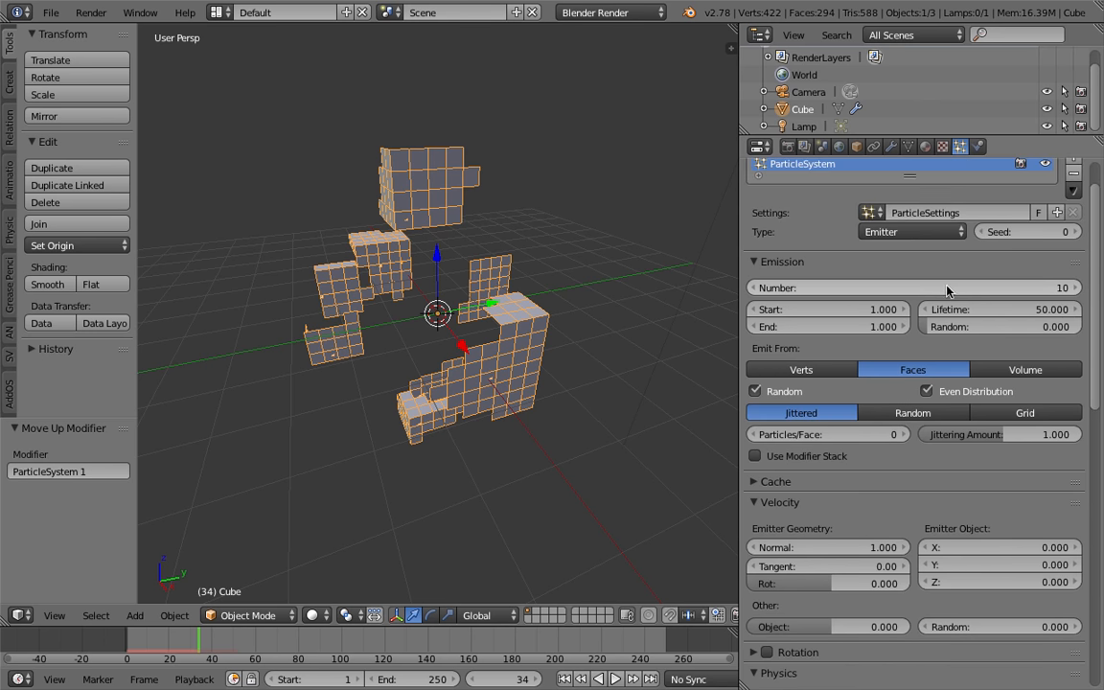
{"action": "left_click", "coordinate": [934, 296]}
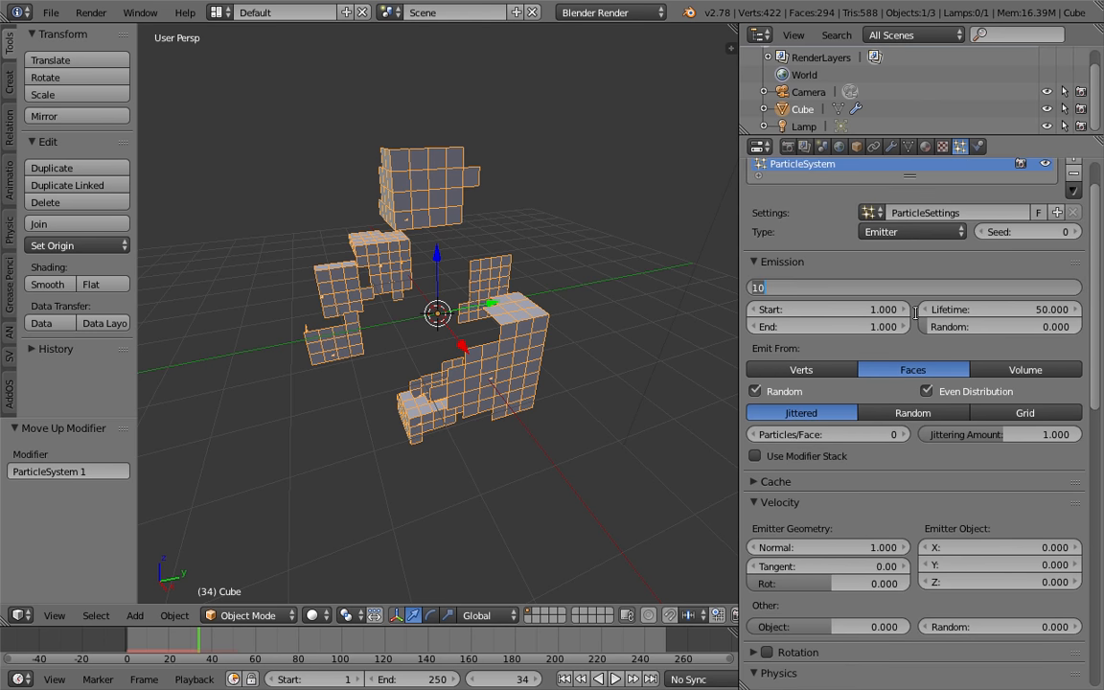
{"action": "type", "text": "2"}
{"action": "key", "text": "Return"}
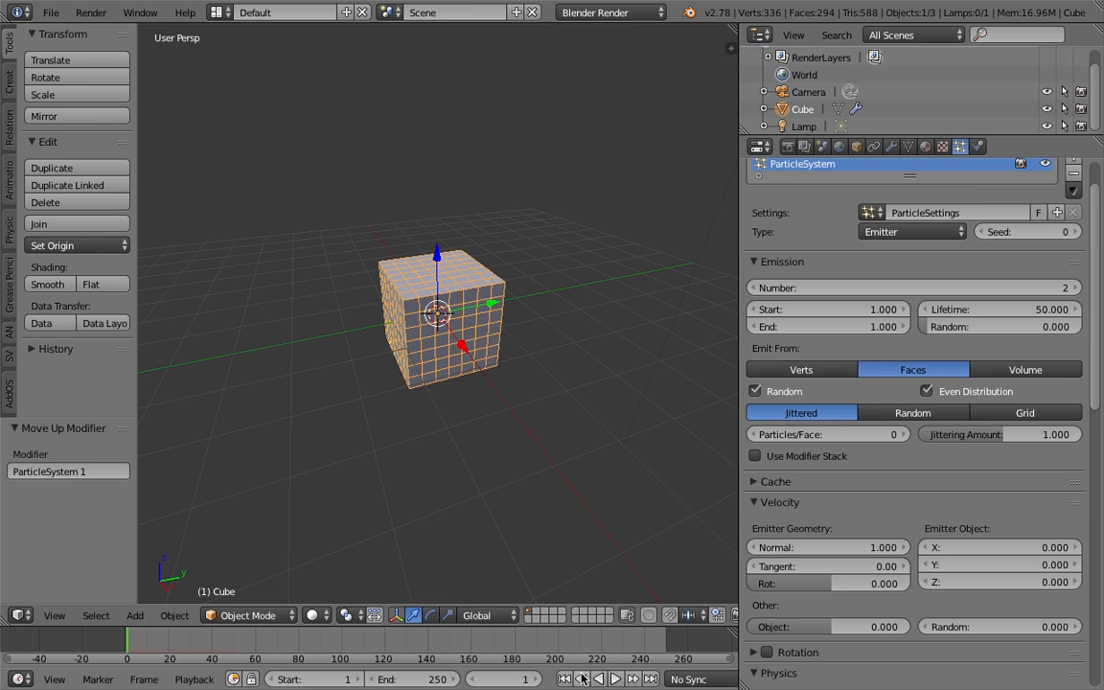
{"action": "left_click", "coordinate": [616, 679]}
{"action": "left_click", "coordinate": [616, 679]}
{"action": "middle_click_drag", "start_coordinate": [362, 376], "coordinate": [709, 338]}
Step: Set the particle emission's Number to 3 and play the animation briefly
{"action": "left_click", "coordinate": [1005, 286]}
{"action": "type", "text": "3"}
{"action": "key", "text": "Return"}
{"action": "middle_click_drag", "start_coordinate": [648, 276], "coordinate": [594, 364]}
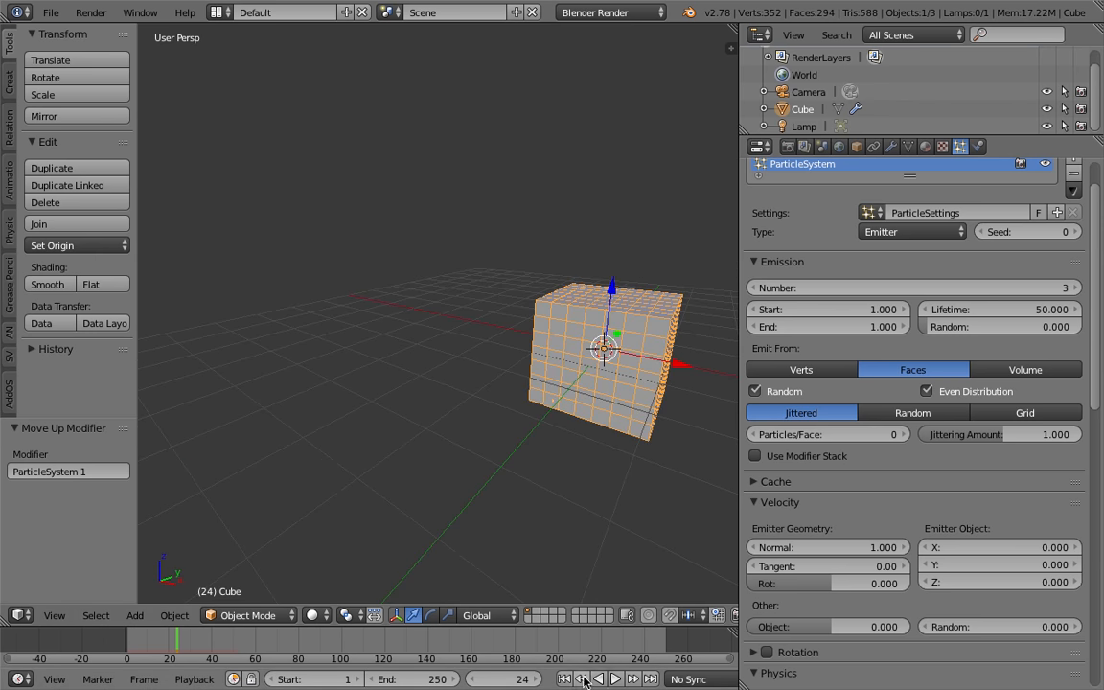
{"action": "left_click", "coordinate": [615, 678]}
{"action": "left_click", "coordinate": [618, 678]}
Step: Replay the animation from the first frame, examine the pieces from several sides and save the file
{"action": "middle_click_drag", "start_coordinate": [560, 454], "coordinate": [492, 436]}
{"action": "left_click", "coordinate": [564, 678]}
{"action": "left_click", "coordinate": [614, 678]}
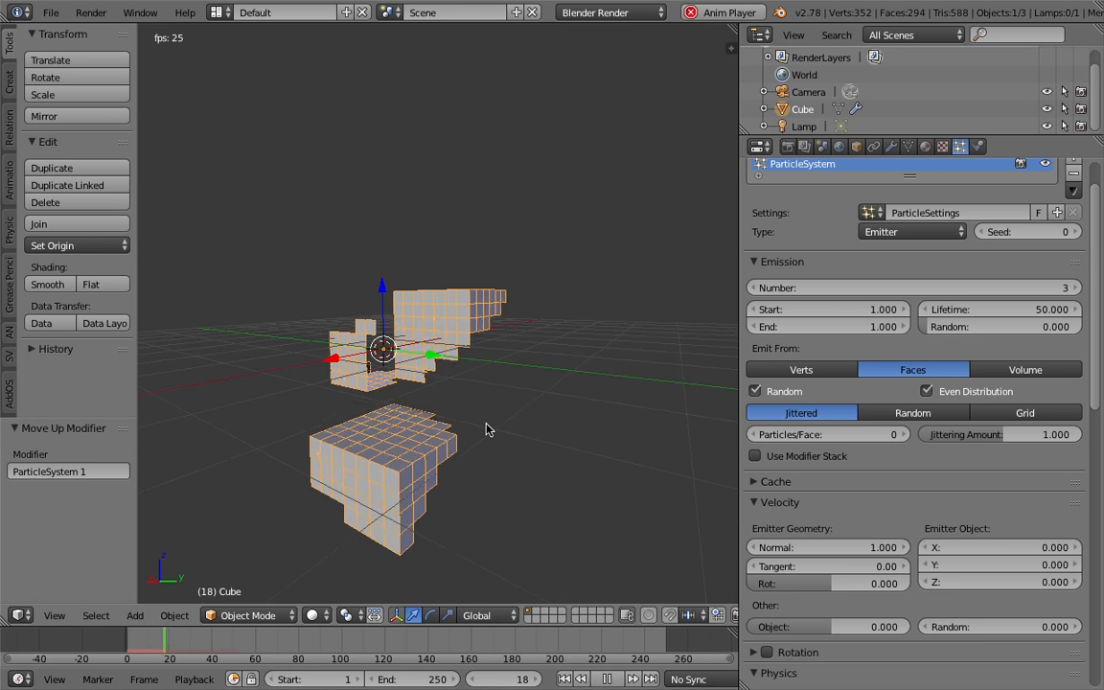
{"action": "key", "text": "alt+a"}
{"action": "middle_click_drag", "start_coordinate": [538, 482], "coordinate": [621, 482]}
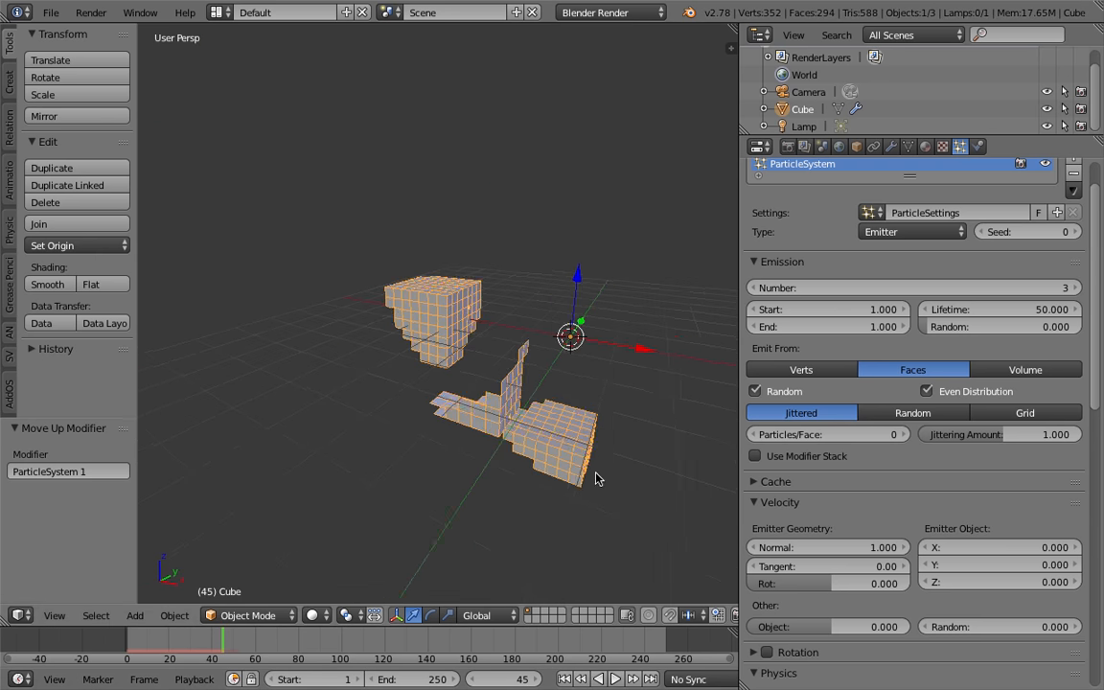
{"action": "middle_click_drag", "start_coordinate": [536, 432], "coordinate": [388, 332]}
{"action": "middle_click_drag", "start_coordinate": [537, 316], "coordinate": [454, 324]}
{"action": "key", "text": "ctrl+s"}
{"action": "left_click", "coordinate": [458, 320]}
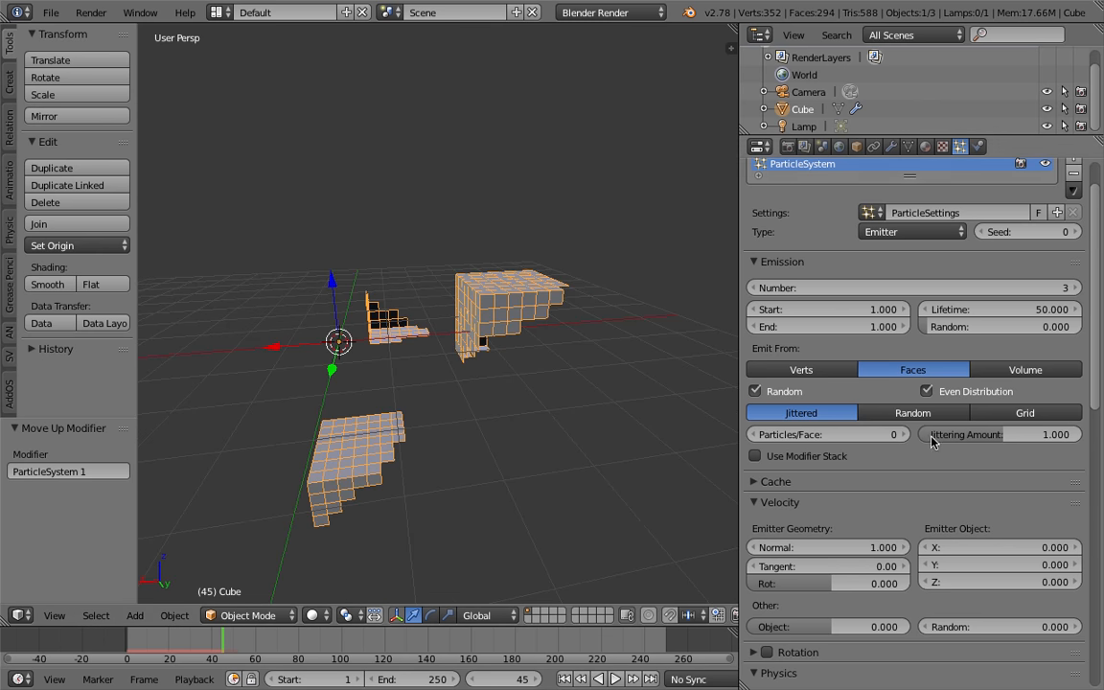
Step: Set the particle physics type to No, return to the first frame and save the file
{"action": "scroll", "coordinate": [843, 412], "scroll_direction": "down", "scroll_amount": 5}
{"action": "scroll", "coordinate": [841, 495], "scroll_direction": "down", "scroll_amount": 1}
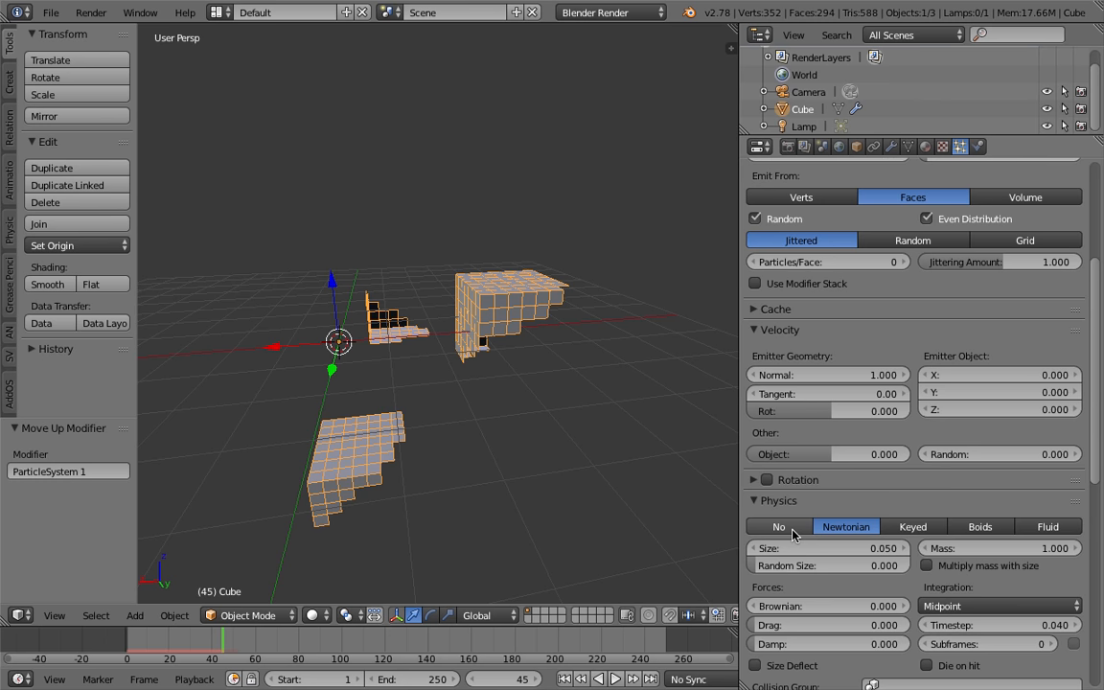
{"action": "left_click", "coordinate": [790, 527]}
{"action": "middle_click_drag", "start_coordinate": [541, 393], "coordinate": [501, 386]}
{"action": "left_click", "coordinate": [564, 679]}
{"action": "scroll", "coordinate": [534, 347], "scroll_direction": "up", "scroll_amount": 3}
{"action": "middle_click_drag", "start_coordinate": [487, 308], "coordinate": [510, 332]}
{"action": "key", "text": "ctrl+s"}
{"action": "left_click", "coordinate": [535, 346]}
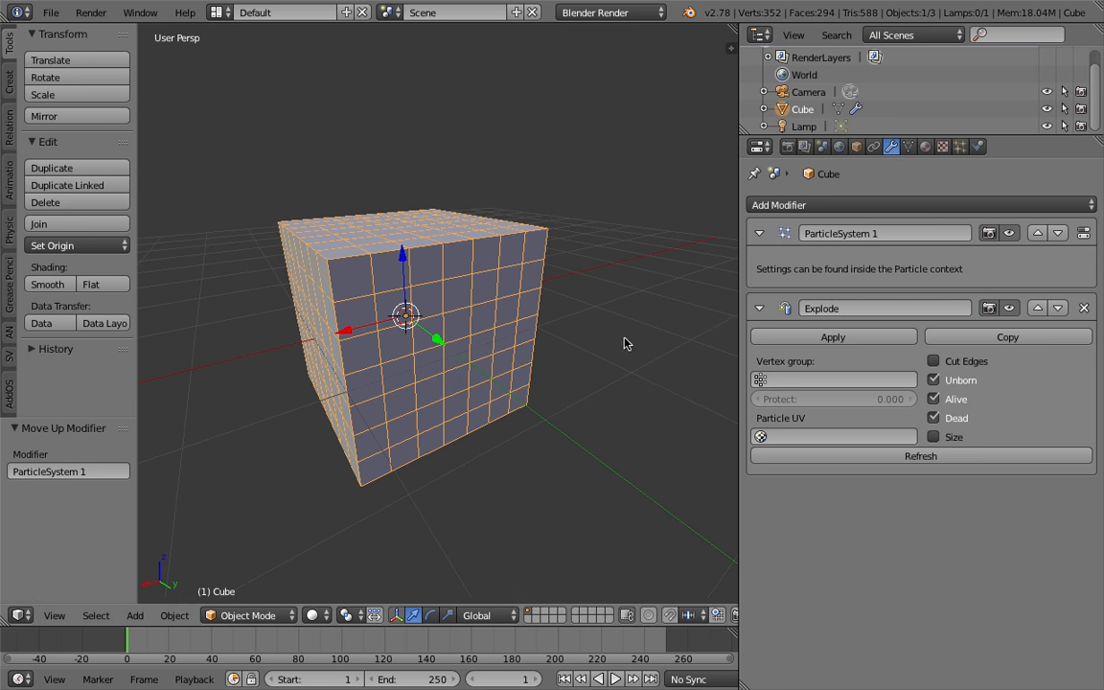
Step: Add a Smooth modifier to the cube below the Explode modifier and save the file
{"action": "middle_click_drag", "start_coordinate": [625, 340], "coordinate": [572, 305]}
{"action": "key", "text": "ctrl+s"}
{"action": "left_click", "coordinate": [571, 305]}
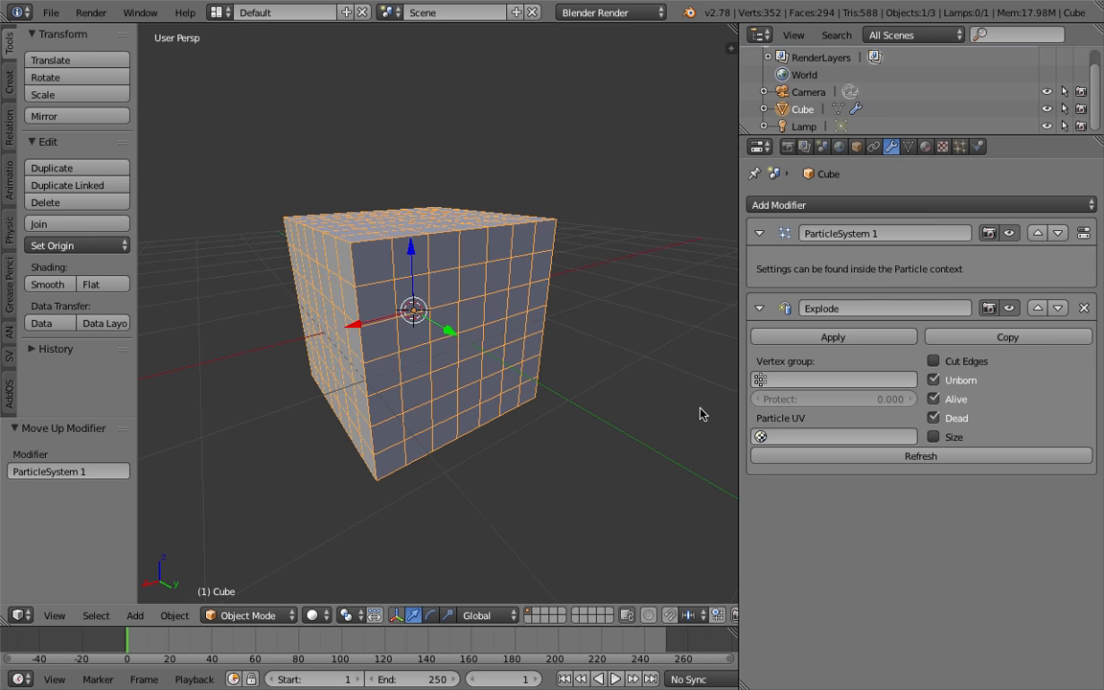
{"action": "middle_click_drag", "start_coordinate": [699, 414], "coordinate": [709, 350]}
{"action": "key", "text": "ctrl+s"}
{"action": "left_click", "coordinate": [635, 399]}
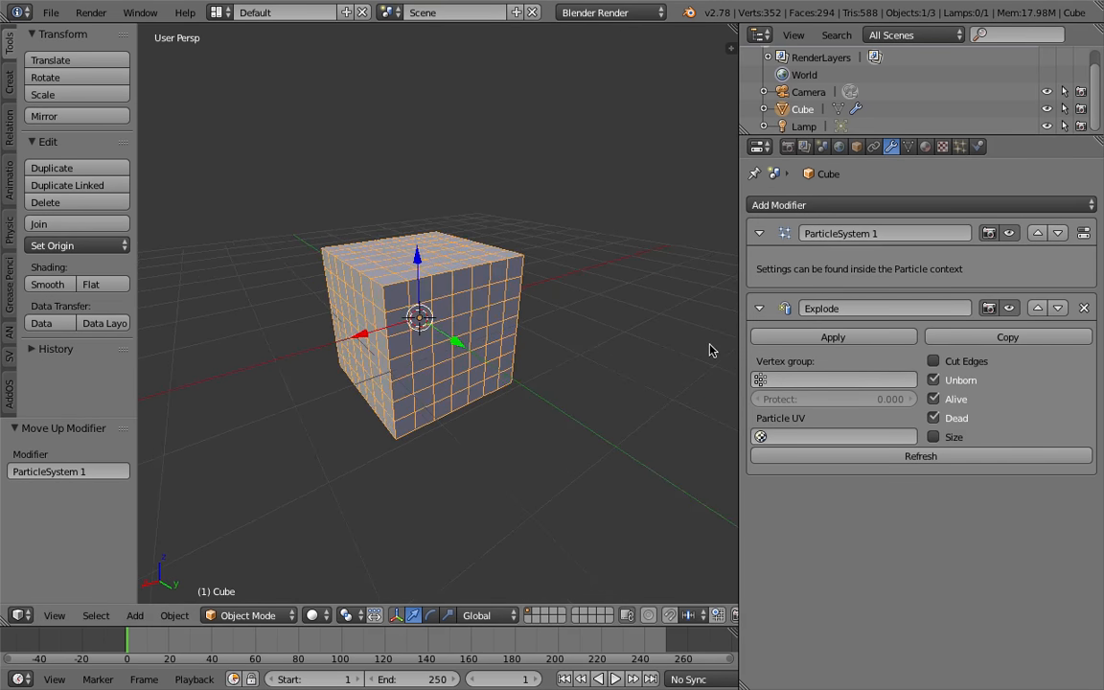
{"action": "left_click", "coordinate": [825, 205]}
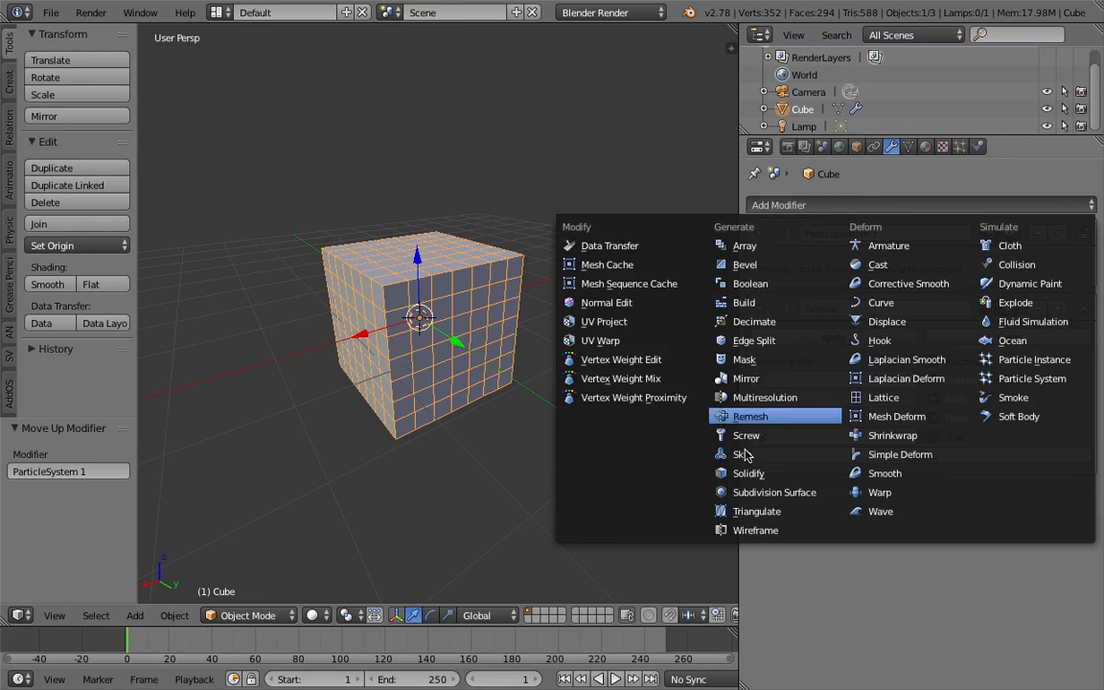
{"action": "left_click", "coordinate": [892, 472]}
{"action": "middle_click_drag", "start_coordinate": [591, 365], "coordinate": [452, 340]}
{"action": "key", "text": "ctrl+s"}
{"action": "left_click", "coordinate": [505, 294]}
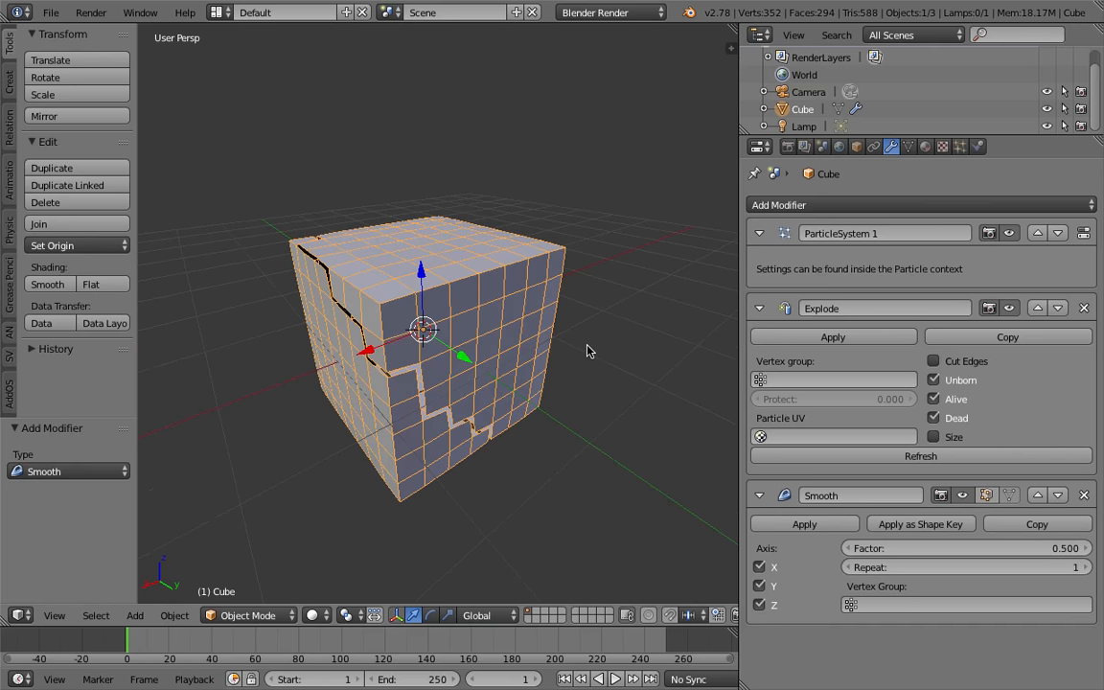
Step: Set the Smooth modifier's Factor to 1.290 and save the file
{"action": "middle_click_drag", "start_coordinate": [587, 351], "coordinate": [828, 451]}
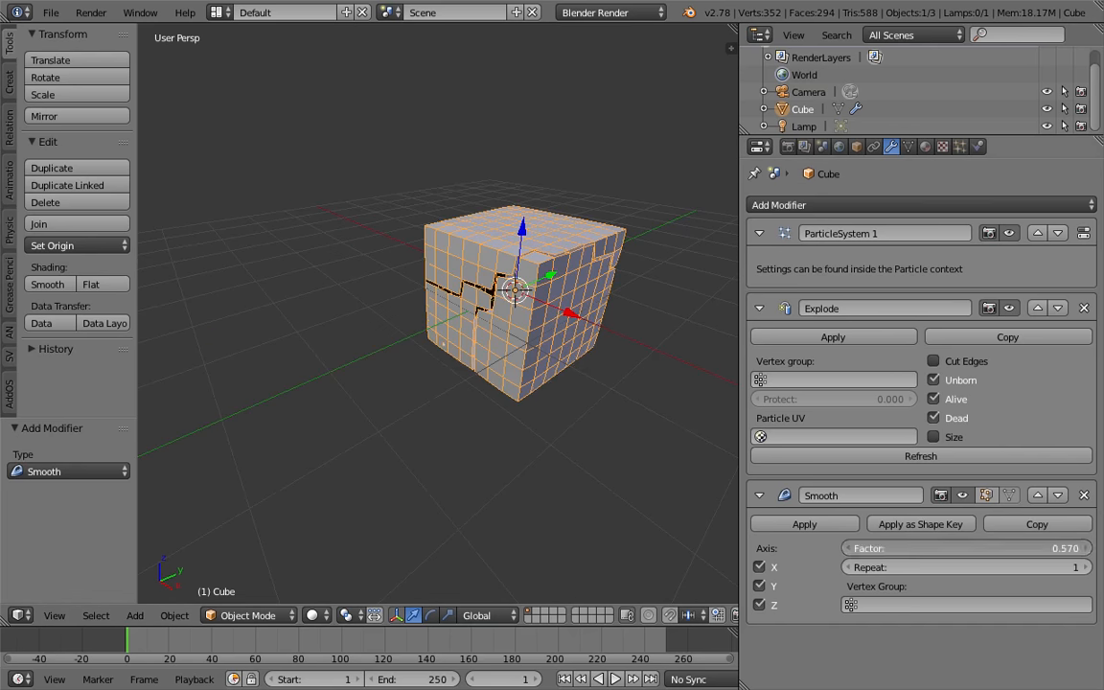
{"action": "scroll", "coordinate": [594, 332], "scroll_direction": "up", "scroll_amount": 4}
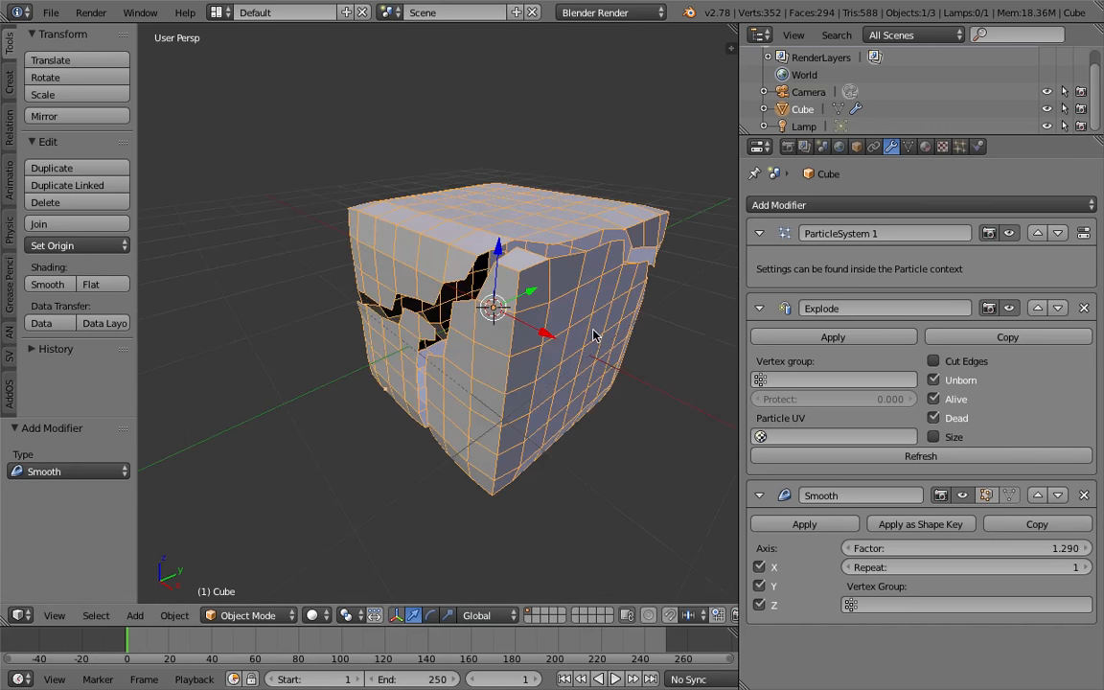
{"action": "key", "text": "ctrl+s"}
{"action": "left_click", "coordinate": [573, 317]}
Step: Save the file and set the particle emission's Number to 5
{"action": "left_click", "coordinate": [959, 146]}
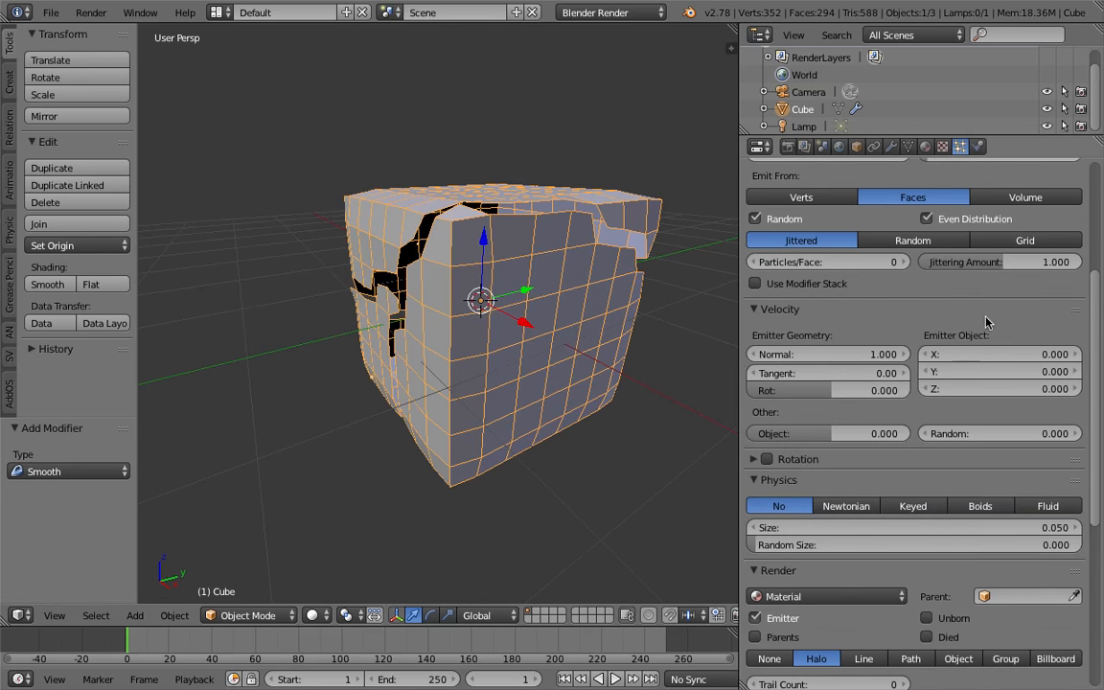
{"action": "scroll", "coordinate": [987, 323], "scroll_direction": "up", "scroll_amount": 5}
{"action": "key", "text": "ctrl+s"}
{"action": "left_click", "coordinate": [961, 290]}
{"action": "left_click", "coordinate": [961, 287]}
{"action": "type", "text": "5"}
{"action": "key", "text": "Return"}
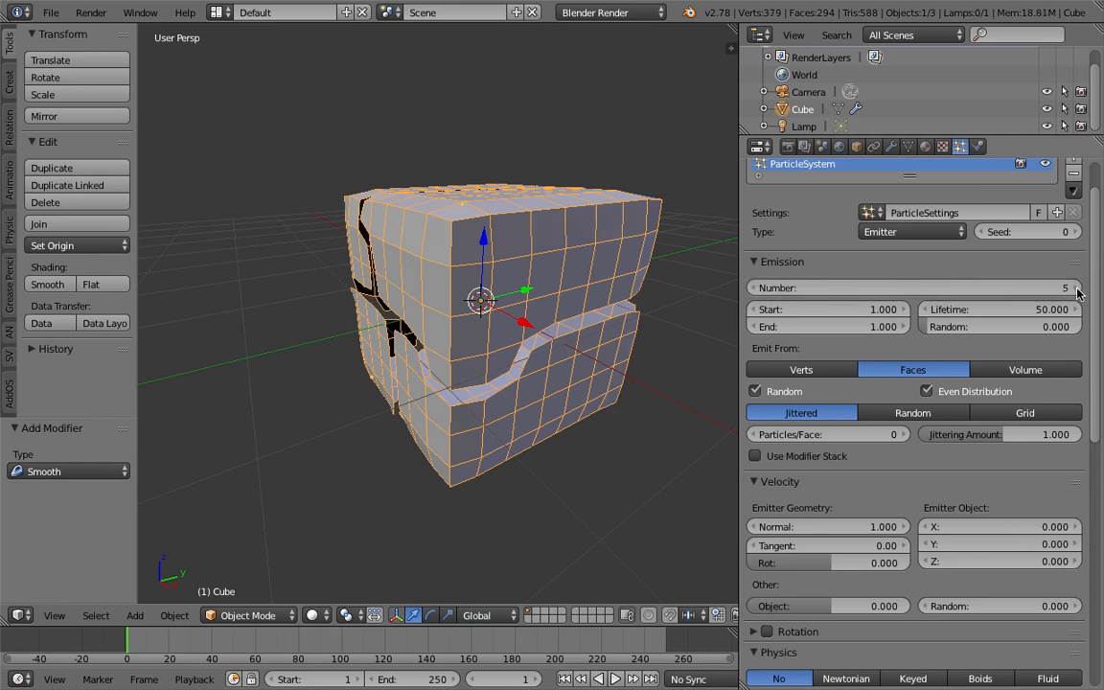
Step: Raise the particle emission's Number further to split the cube into more pieces, and save the file
{"action": "left_click", "coordinate": [1077, 291]}
{"action": "left_click_drag", "start_coordinate": [1077, 291], "coordinate": [1095, 292]}
{"action": "middle_click_drag", "start_coordinate": [606, 323], "coordinate": [537, 337]}
{"action": "left_click_drag", "start_coordinate": [1060, 289], "coordinate": [1092, 289]}
{"action": "middle_click_drag", "start_coordinate": [430, 304], "coordinate": [474, 316]}
{"action": "key", "text": "ctrl+s"}
{"action": "left_click", "coordinate": [578, 271]}
Step: Add a Solidify modifier to the cube and set its Thickness to 0.0770
{"action": "left_click", "coordinate": [891, 145]}
{"action": "left_click", "coordinate": [860, 205]}
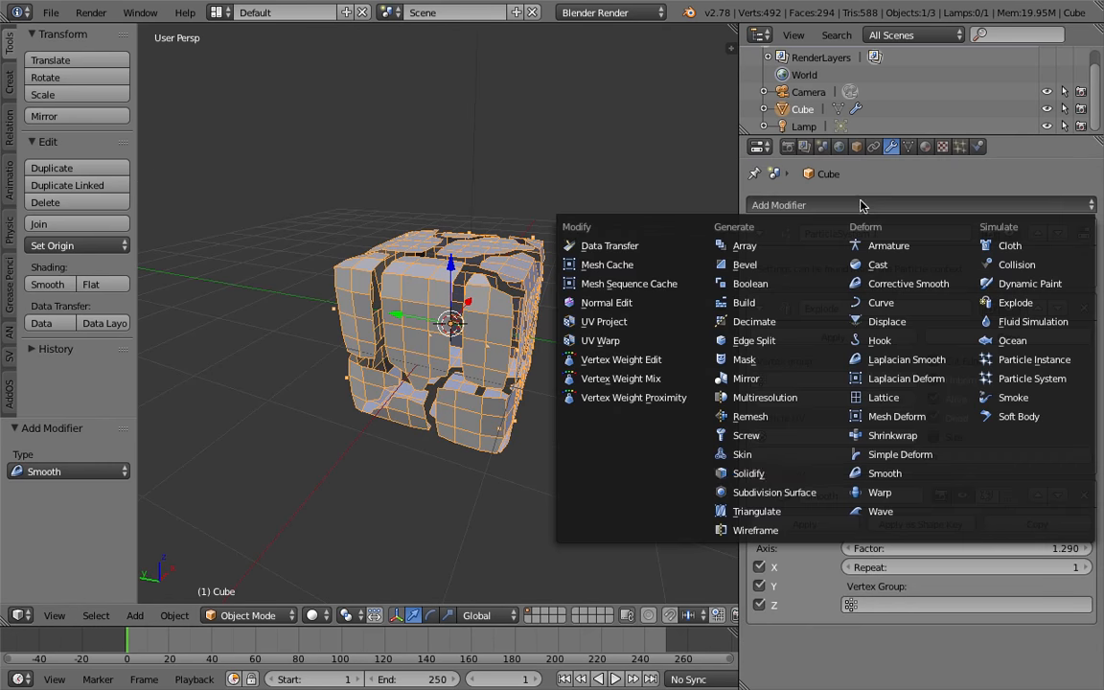
{"action": "left_click", "coordinate": [781, 473]}
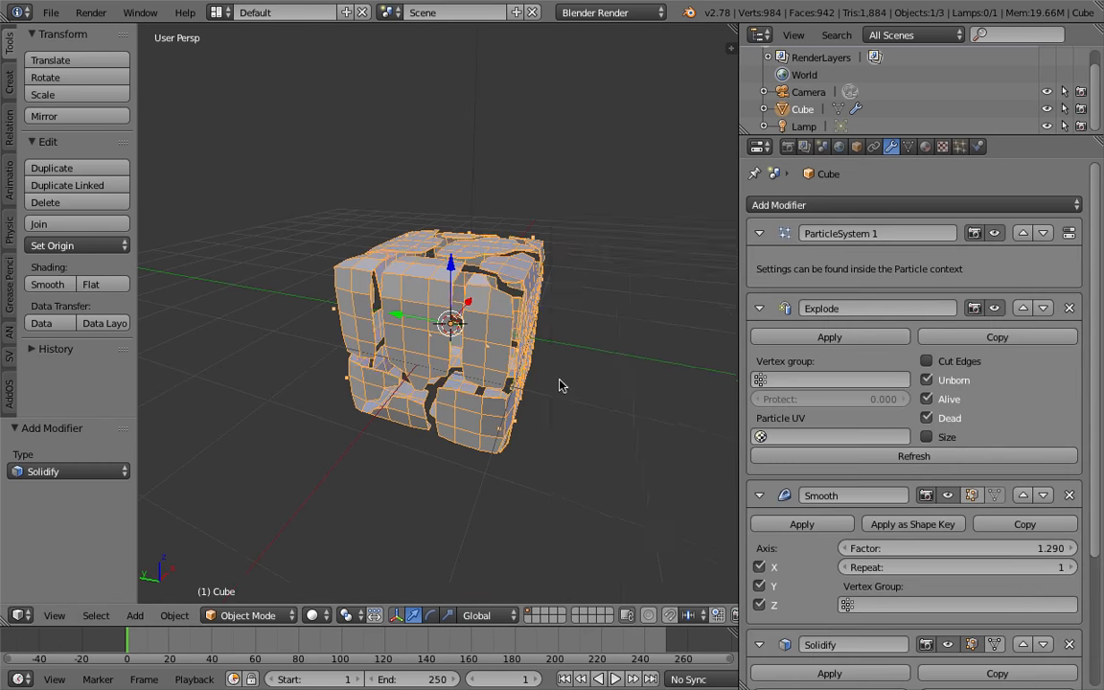
{"action": "scroll", "coordinate": [860, 553], "scroll_direction": "down", "scroll_amount": 5}
{"action": "left_click_drag", "start_coordinate": [829, 524], "coordinate": [867, 524]}
{"action": "scroll", "coordinate": [498, 399], "scroll_direction": "up", "scroll_amount": 2}
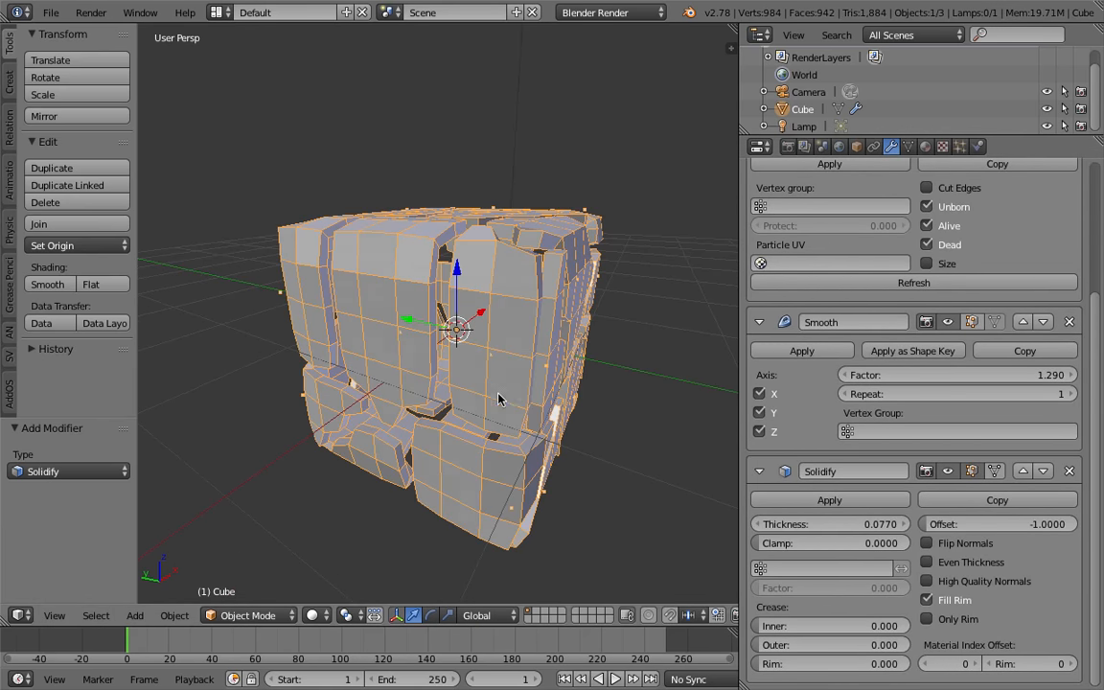
Step: Enable Matcap in the viewport shading settings and choose the glossy turquoise material
{"action": "middle_click_drag", "start_coordinate": [509, 395], "coordinate": [467, 290]}
{"action": "scroll", "coordinate": [484, 299], "scroll_direction": "down", "scroll_amount": 3}
{"action": "left_click", "coordinate": [734, 52]}
{"action": "scroll", "coordinate": [482, 291], "scroll_direction": "up", "scroll_amount": 4}
{"action": "scroll", "coordinate": [658, 515], "scroll_direction": "down", "scroll_amount": 10}
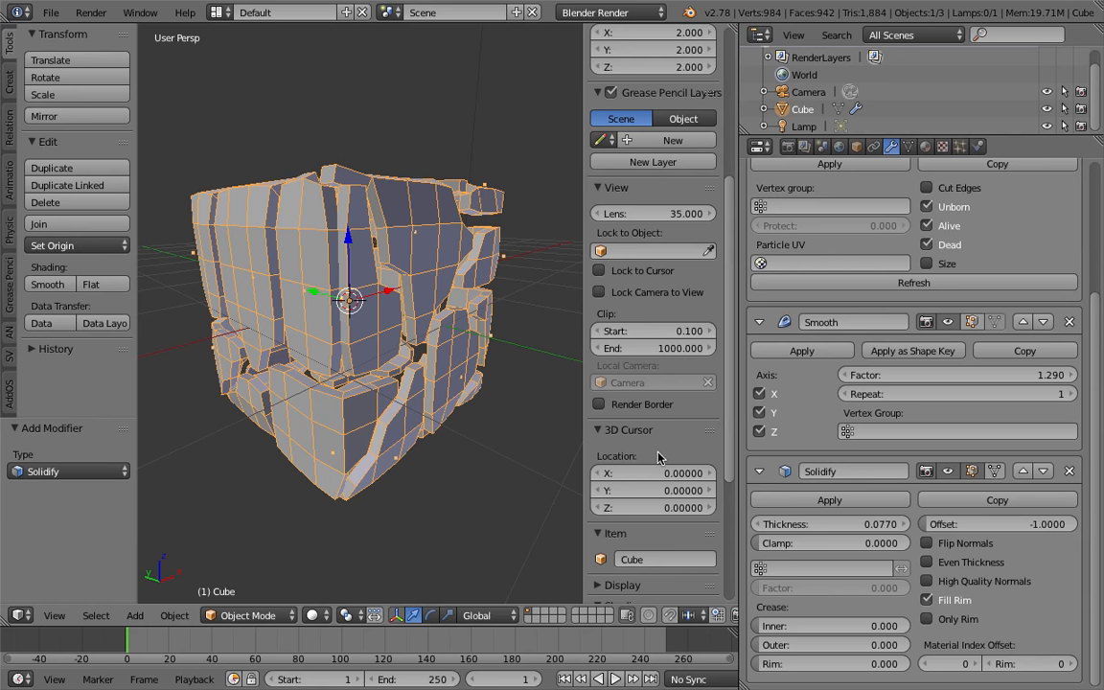
{"action": "left_click", "coordinate": [640, 533]}
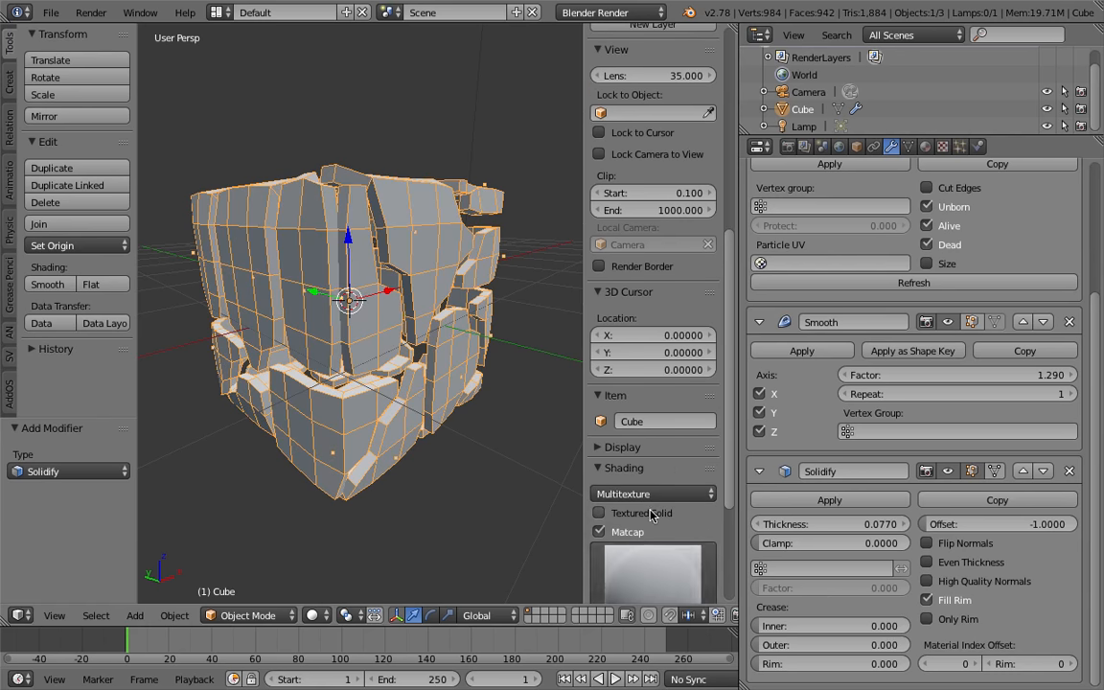
{"action": "left_click", "coordinate": [652, 577]}
{"action": "left_click", "coordinate": [707, 321]}
{"action": "mouse_move", "coordinate": [437, 246]}
{"action": "middle_mouse_down"}
{"action": "mouse_move", "coordinate": [468, 372]}
{"action": "mouse_move", "coordinate": [498, 343]}
{"action": "mouse_move", "coordinate": [465, 278]}
{"action": "mouse_move", "coordinate": [508, 256]}
{"action": "mouse_move", "coordinate": [532, 260]}
{"action": "middle_mouse_up"}
{"action": "left_click", "coordinate": [700, 585]}
{"action": "left_click", "coordinate": [862, 426]}
Step: Enable Ambient Occlusion for the viewport shading and deselect the cube
{"action": "scroll", "coordinate": [591, 465], "scroll_direction": "down", "scroll_amount": 1}
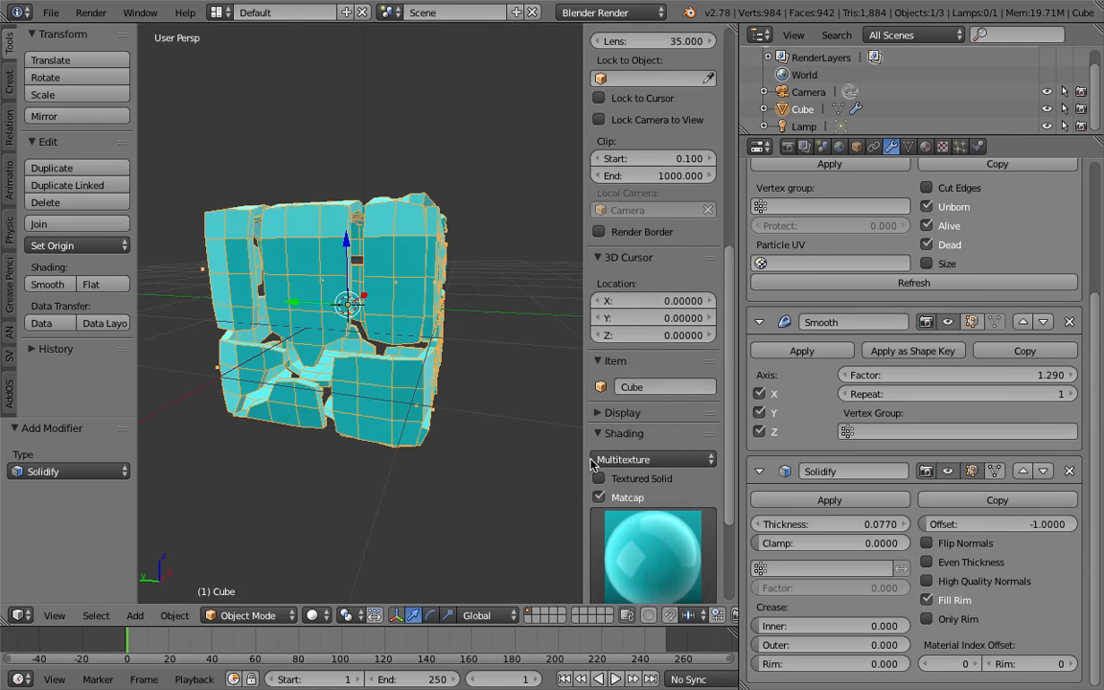
{"action": "scroll", "coordinate": [591, 465], "scroll_direction": "down", "scroll_amount": 4}
{"action": "left_click", "coordinate": [599, 506]}
{"action": "key", "text": "a"}
{"action": "middle_click_drag", "start_coordinate": [466, 409], "coordinate": [460, 378]}
{"action": "scroll", "coordinate": [858, 182], "scroll_direction": "up", "scroll_amount": 5}
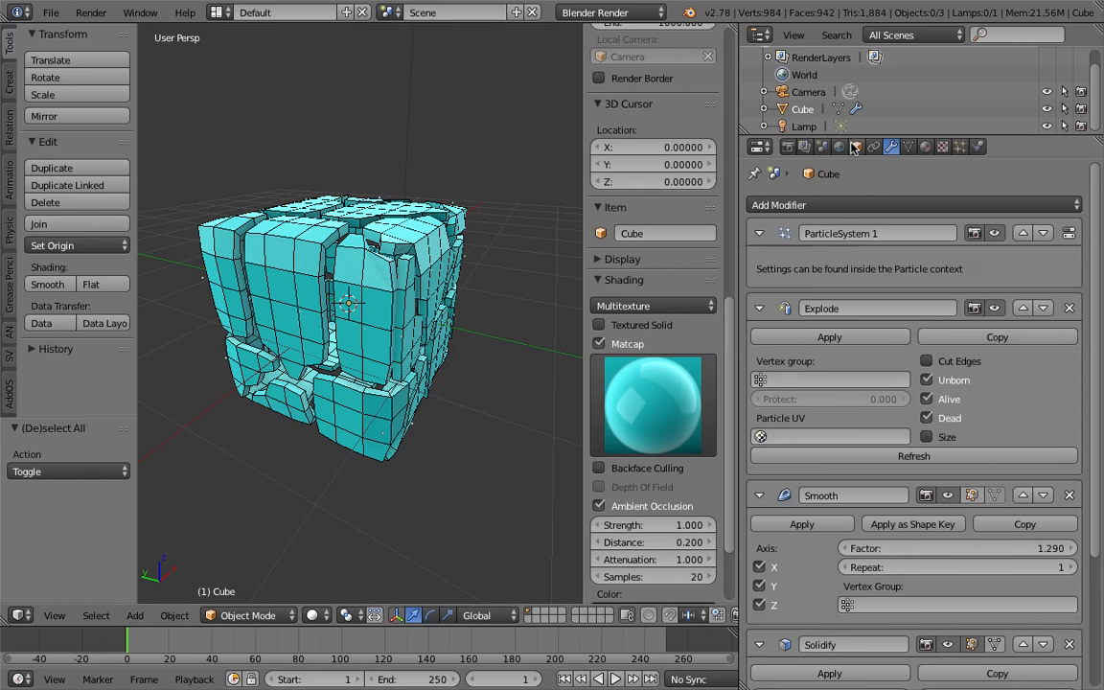
Step: Turn off the cube's Wire display, save the file and reselect the cube
{"action": "left_click", "coordinate": [857, 147]}
{"action": "left_click", "coordinate": [781, 516]}
{"action": "middle_click_drag", "start_coordinate": [469, 360], "coordinate": [498, 278]}
{"action": "key", "text": "ctrl+s"}
{"action": "left_click", "coordinate": [382, 303]}
{"action": "right_click", "coordinate": [362, 313]}
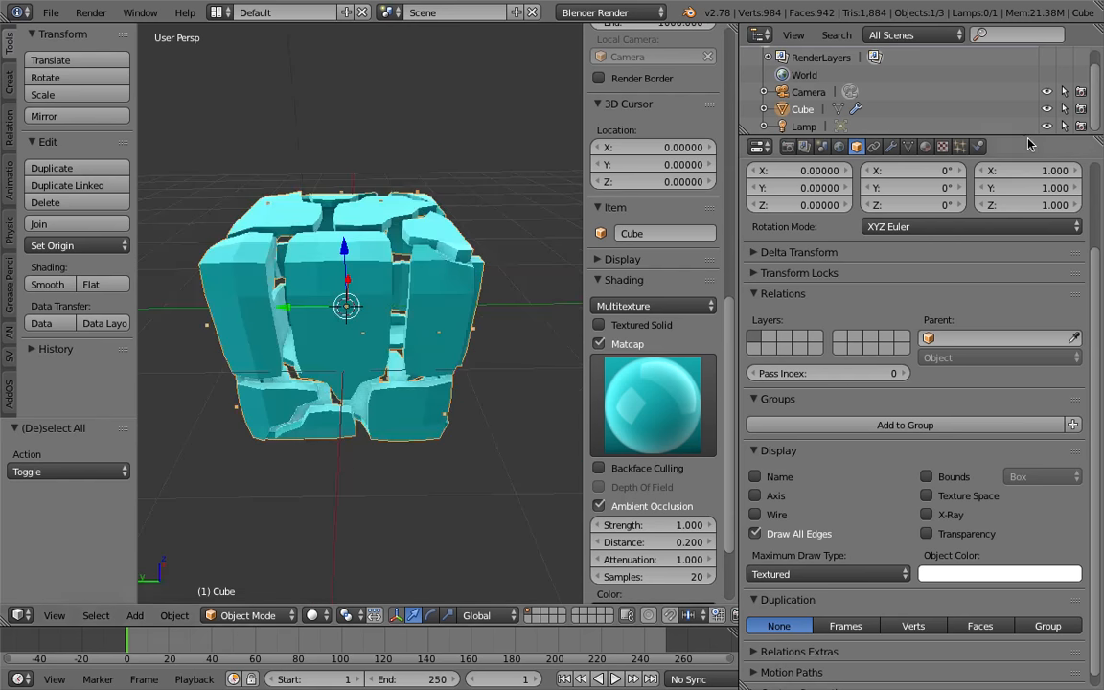
Step: Set the particle emission Number to 50 to break the cube into more pieces
{"action": "left_click", "coordinate": [959, 146]}
{"action": "scroll", "coordinate": [1019, 343], "scroll_direction": "up", "scroll_amount": 2}
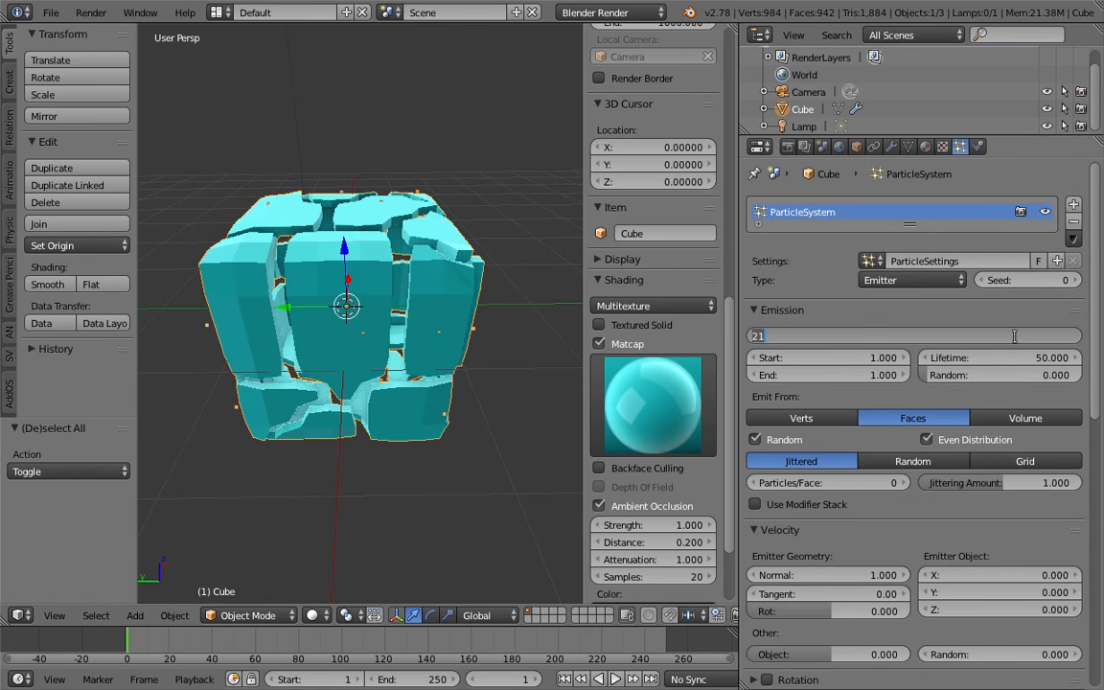
{"action": "type", "text": "50"}
{"action": "key", "text": "Return"}
{"action": "middle_click_drag", "start_coordinate": [460, 240], "coordinate": [470, 266]}
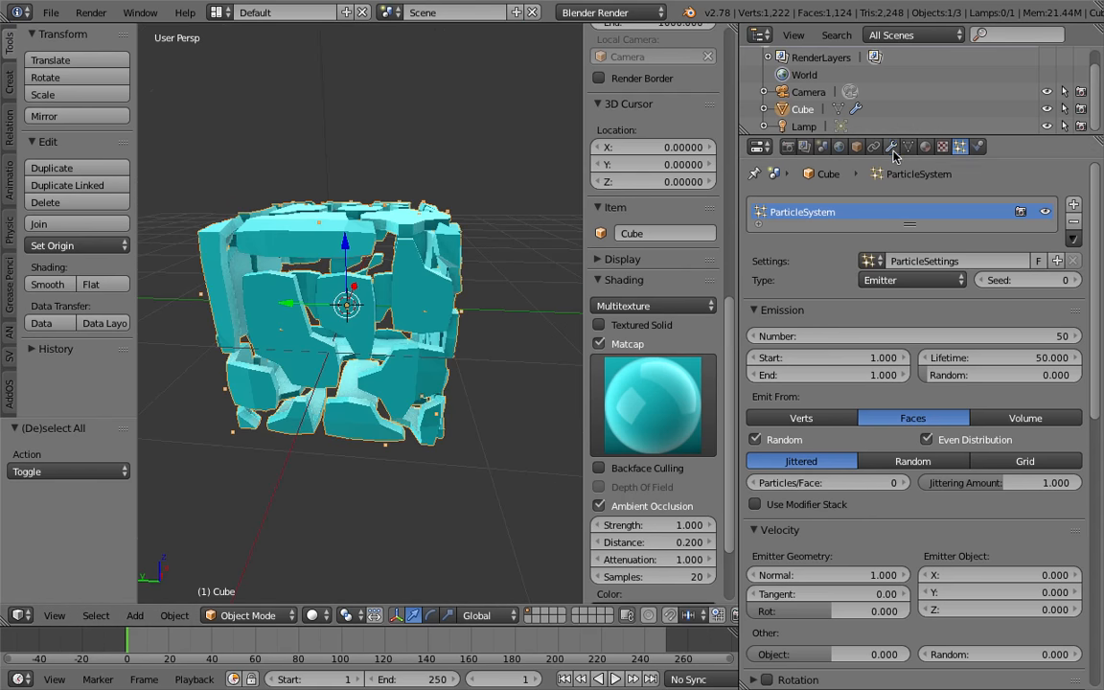
Step: Try lowering the Smooth modifier's Factor to -0.500 on the cube
{"action": "left_click", "coordinate": [890, 147]}
{"action": "scroll", "coordinate": [937, 423], "scroll_direction": "down", "scroll_amount": 5}
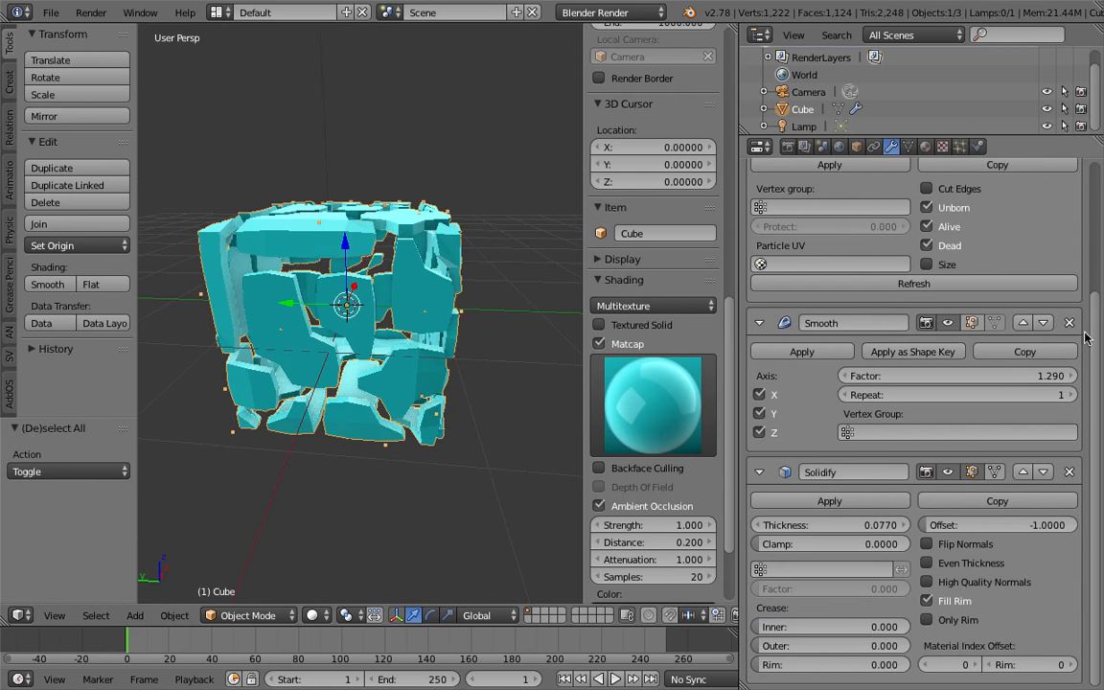
{"action": "middle_click_drag", "start_coordinate": [538, 336], "coordinate": [490, 315]}
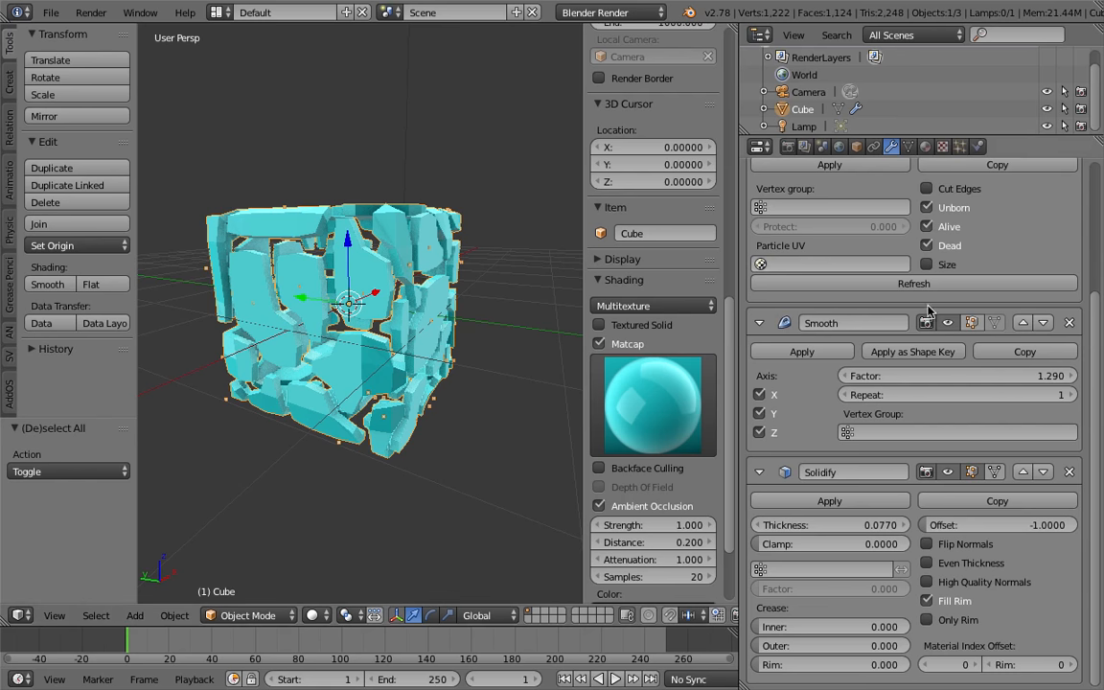
{"action": "left_click_drag", "start_coordinate": [996, 375], "coordinate": [896, 374]}
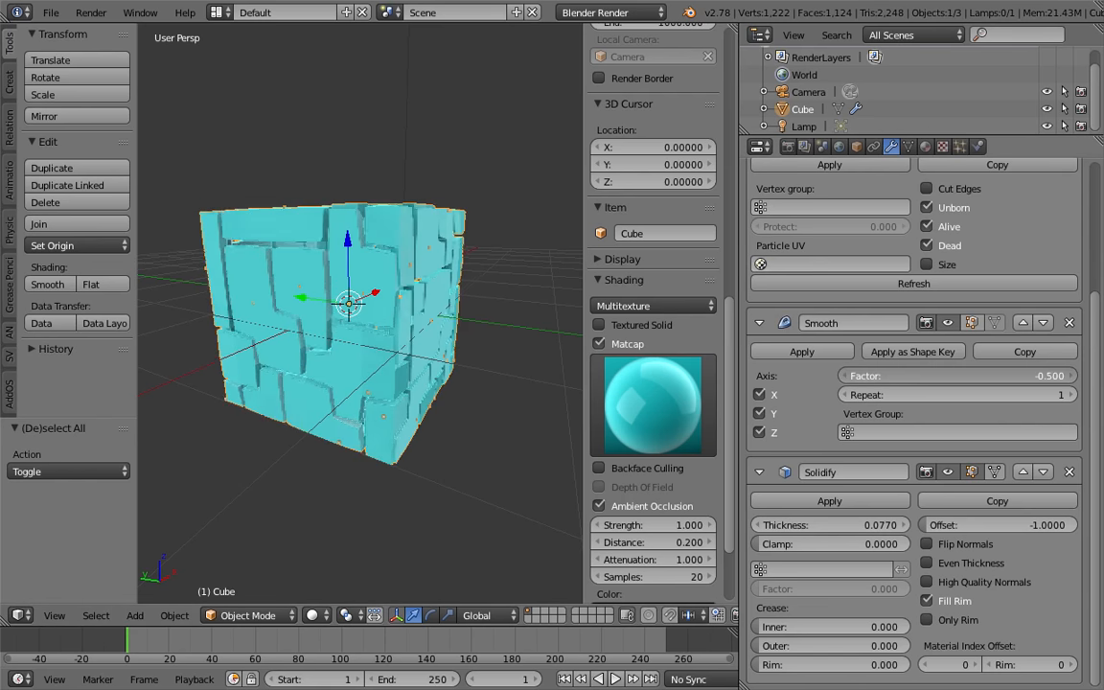
Step: Remove the Smooth and Solidify modifiers from the cube, and save the file
{"action": "left_click", "coordinate": [1069, 322]}
{"action": "middle_click_drag", "start_coordinate": [518, 292], "coordinate": [406, 217]}
{"action": "key", "text": "ctrl+s"}
{"action": "scroll", "coordinate": [863, 287], "scroll_direction": "up", "scroll_amount": 3}
{"action": "key", "text": "ctrl+s"}
{"action": "left_click", "coordinate": [860, 290]}
{"action": "left_click", "coordinate": [1070, 429]}
{"action": "scroll", "coordinate": [1035, 435], "scroll_direction": "up", "scroll_amount": 2}
{"action": "key", "text": "ctrl+s"}
{"action": "left_click", "coordinate": [1013, 445]}
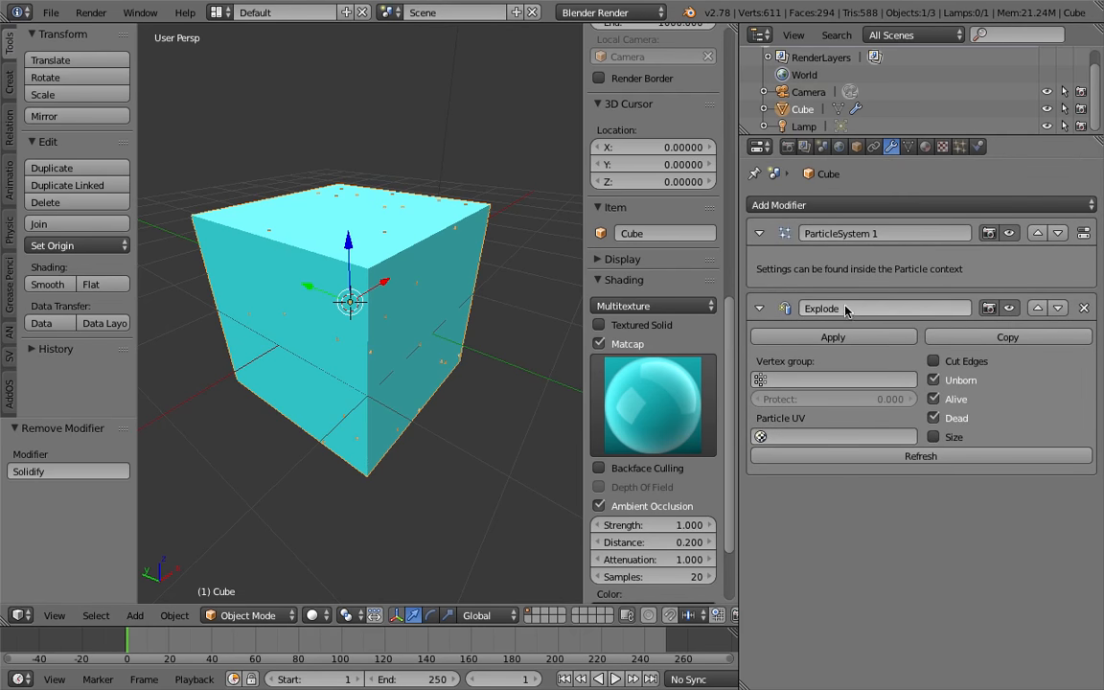
Step: Apply the Explode modifier to the cube and remove its particle system
{"action": "left_click", "coordinate": [808, 337]}
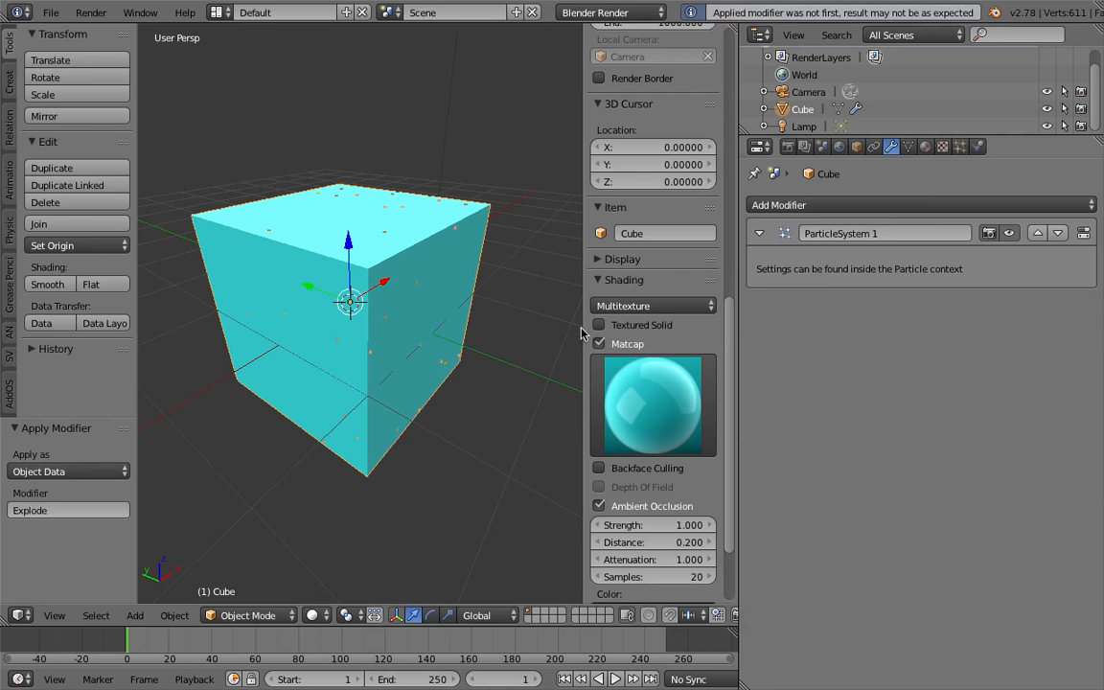
{"action": "left_click", "coordinate": [959, 145]}
{"action": "left_click", "coordinate": [1087, 221]}
{"action": "middle_click_drag", "start_coordinate": [383, 294], "coordinate": [365, 275]}
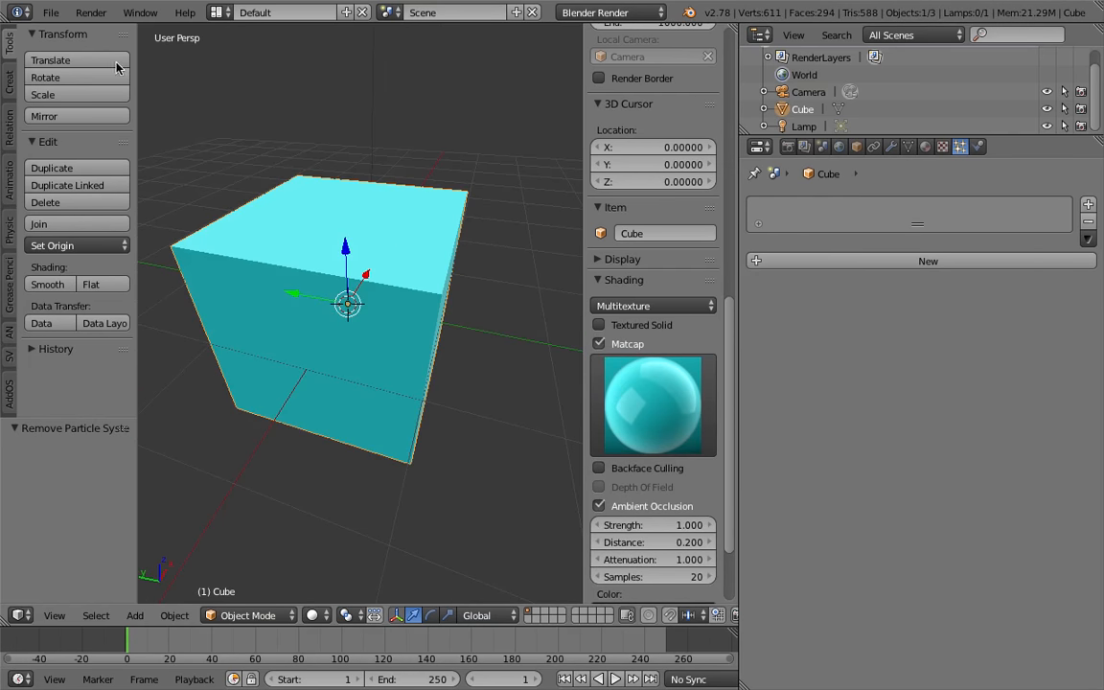
Step: Save the scene as a new file, raising the version number of sv_dissolve_001.blend by one
{"action": "left_click", "coordinate": [51, 13]}
{"action": "left_click", "coordinate": [139, 162]}
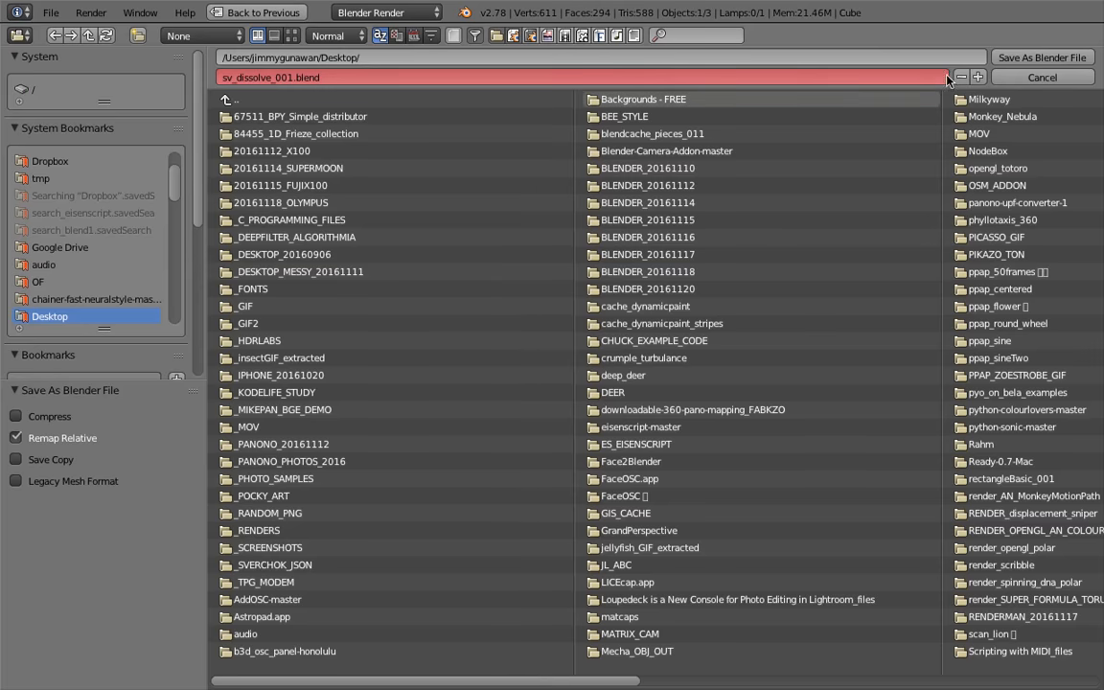
{"action": "left_click", "coordinate": [977, 78]}
{"action": "left_click", "coordinate": [1022, 59]}
{"action": "middle_click_drag", "start_coordinate": [362, 242], "coordinate": [325, 245]}
{"action": "key", "text": "ctrl+s"}
{"action": "left_click", "coordinate": [325, 244]}
{"action": "left_click", "coordinate": [890, 145]}
{"action": "middle_click_drag", "start_coordinate": [460, 251], "coordinate": [400, 254]}
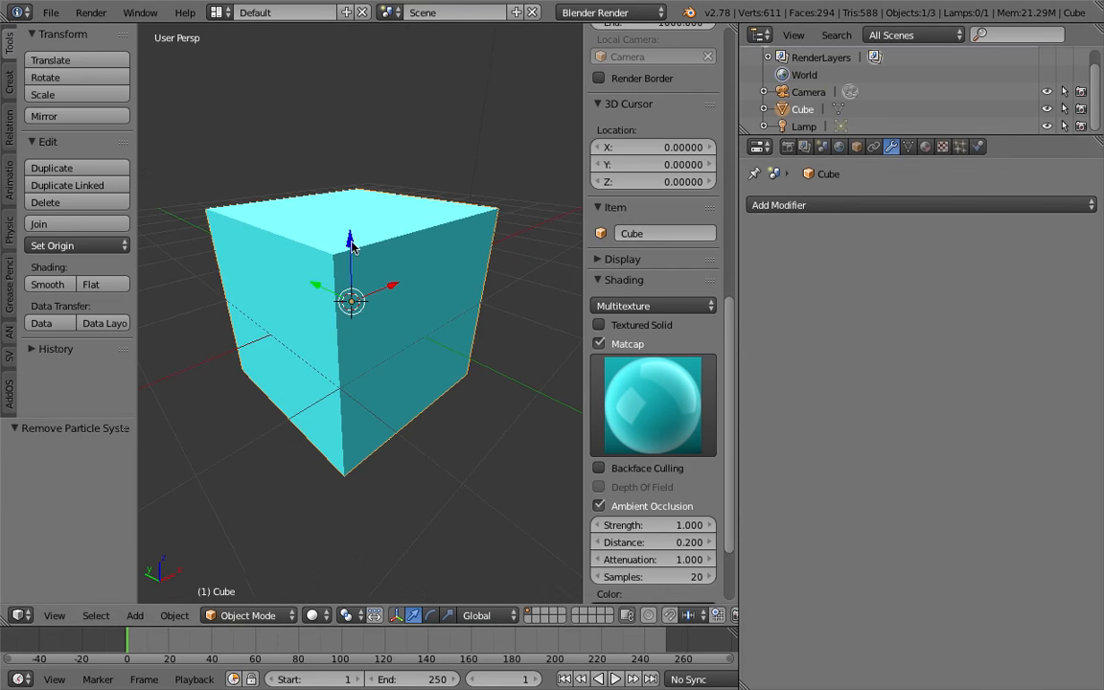
{"action": "left_click", "coordinate": [803, 207]}
{"action": "left_click", "coordinate": [913, 469]}
{"action": "middle_click_drag", "start_coordinate": [365, 287], "coordinate": [160, 330]}
{"action": "left_click", "coordinate": [1083, 233]}
{"action": "middle_click_drag", "start_coordinate": [443, 198], "coordinate": [316, 245]}
Step: Save the file, and switch to the Compositing screen layout with a new Sverchok node tree
{"action": "key", "text": "ctrl+s"}
{"action": "key", "text": "Return"}
{"action": "left_click", "coordinate": [217, 12]}
{"action": "left_click", "coordinate": [240, 74]}
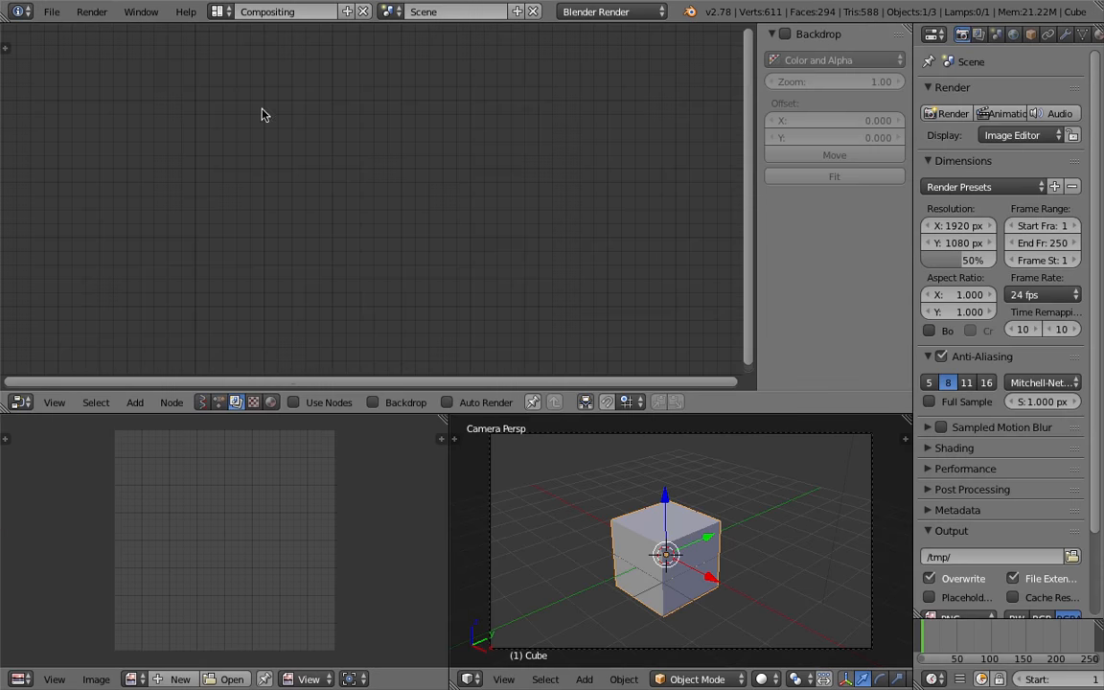
{"action": "left_click", "coordinate": [202, 402]}
{"action": "left_click", "coordinate": [364, 402]}
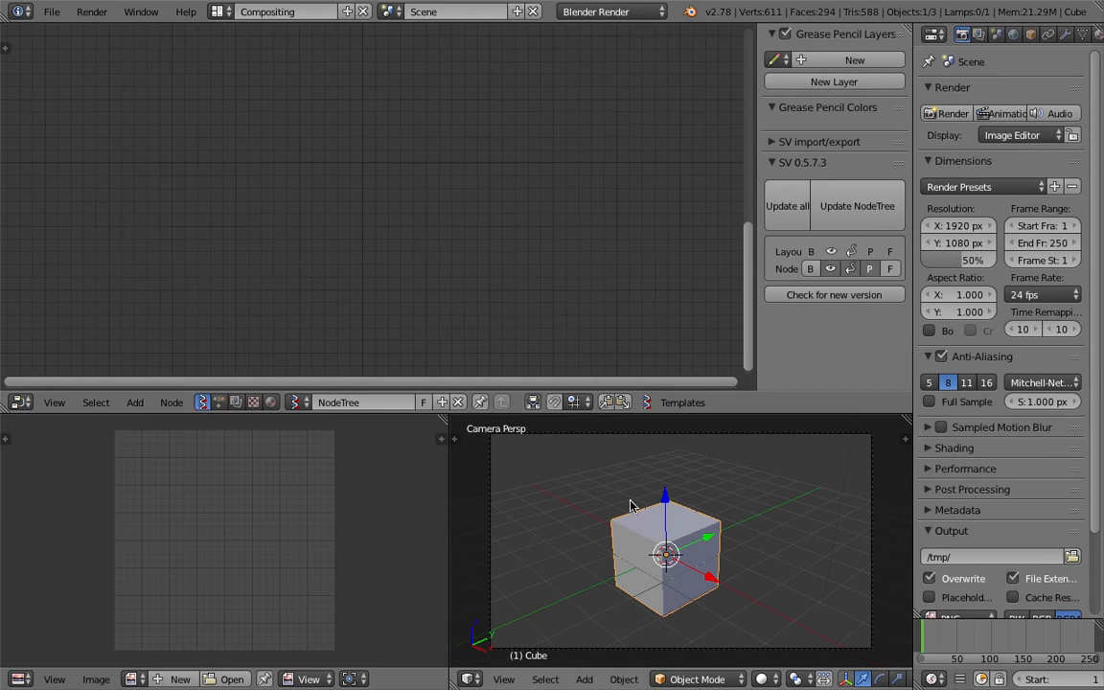
Step: Enable Matcap in the 3D viewport's shading settings and choose the light blue material
{"action": "middle_click_drag", "start_coordinate": [632, 529], "coordinate": [789, 461]}
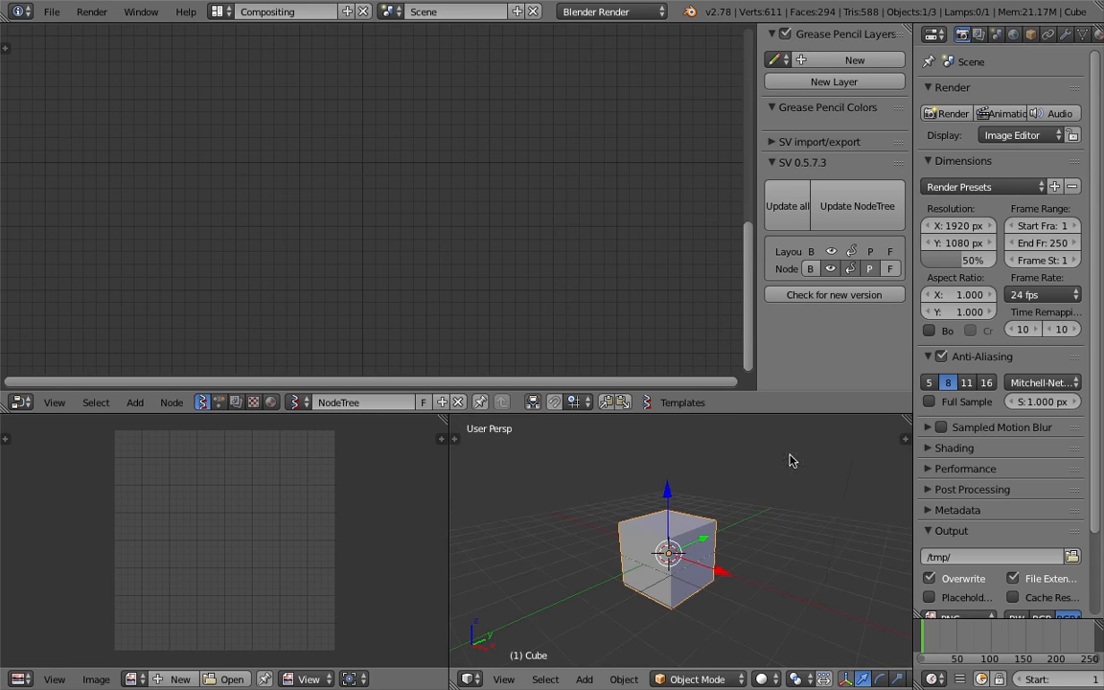
{"action": "left_click", "coordinate": [905, 438]}
{"action": "scroll", "coordinate": [824, 537], "scroll_direction": "down", "scroll_amount": 10}
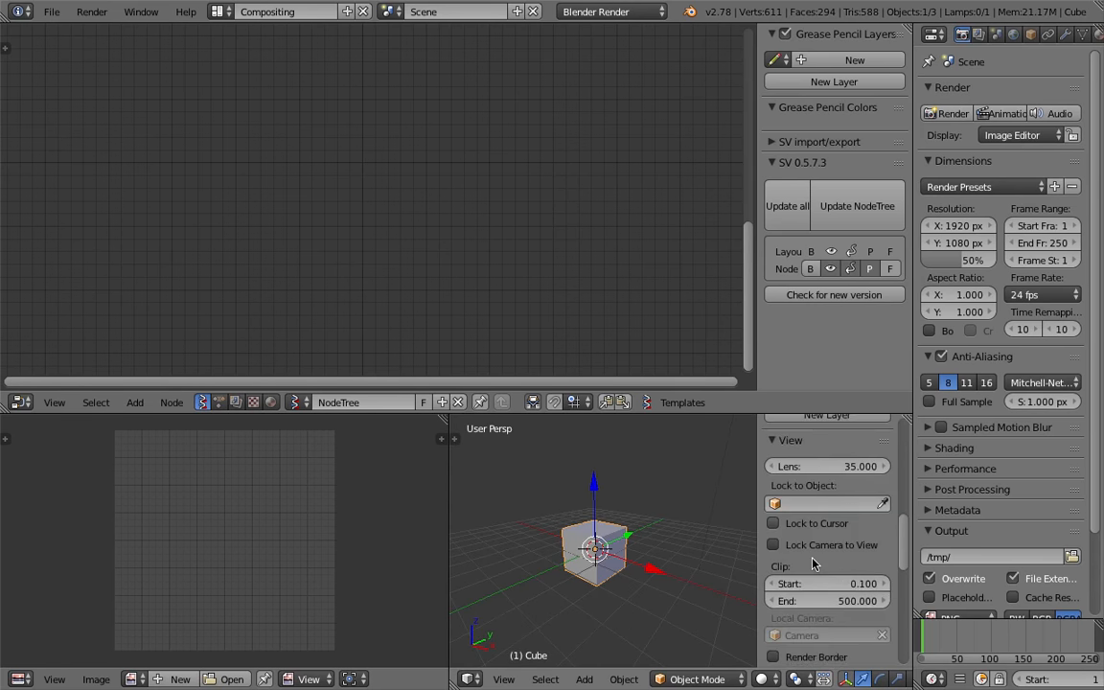
{"action": "scroll", "coordinate": [819, 553], "scroll_direction": "down", "scroll_amount": 8}
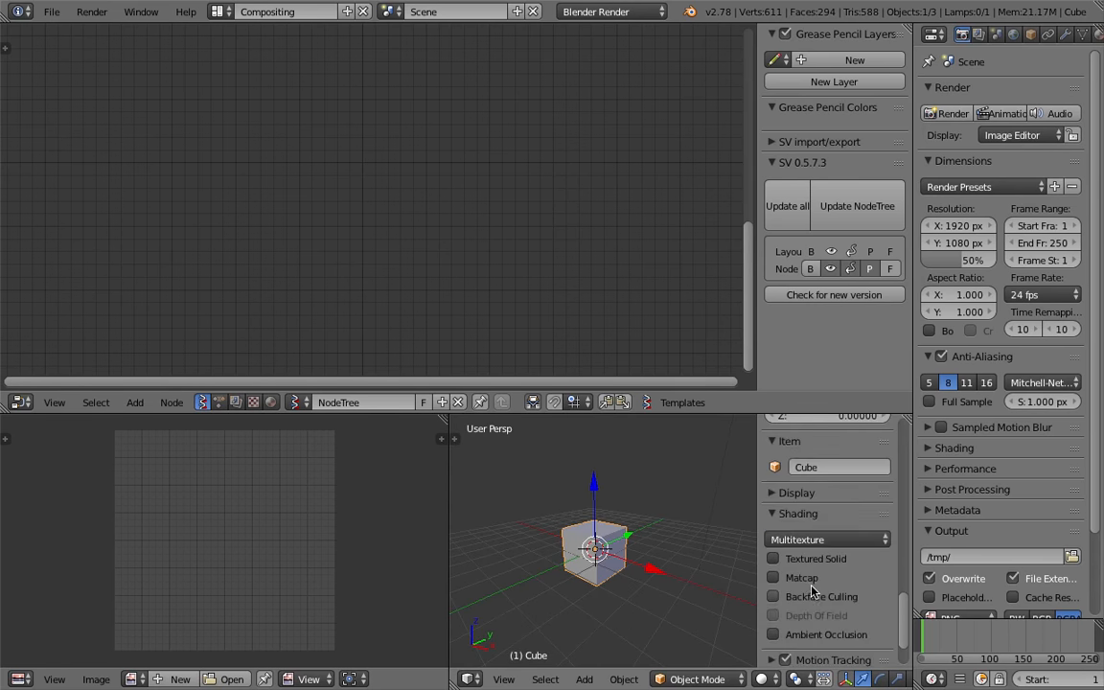
{"action": "left_click", "coordinate": [773, 578]}
{"action": "left_click", "coordinate": [810, 618]}
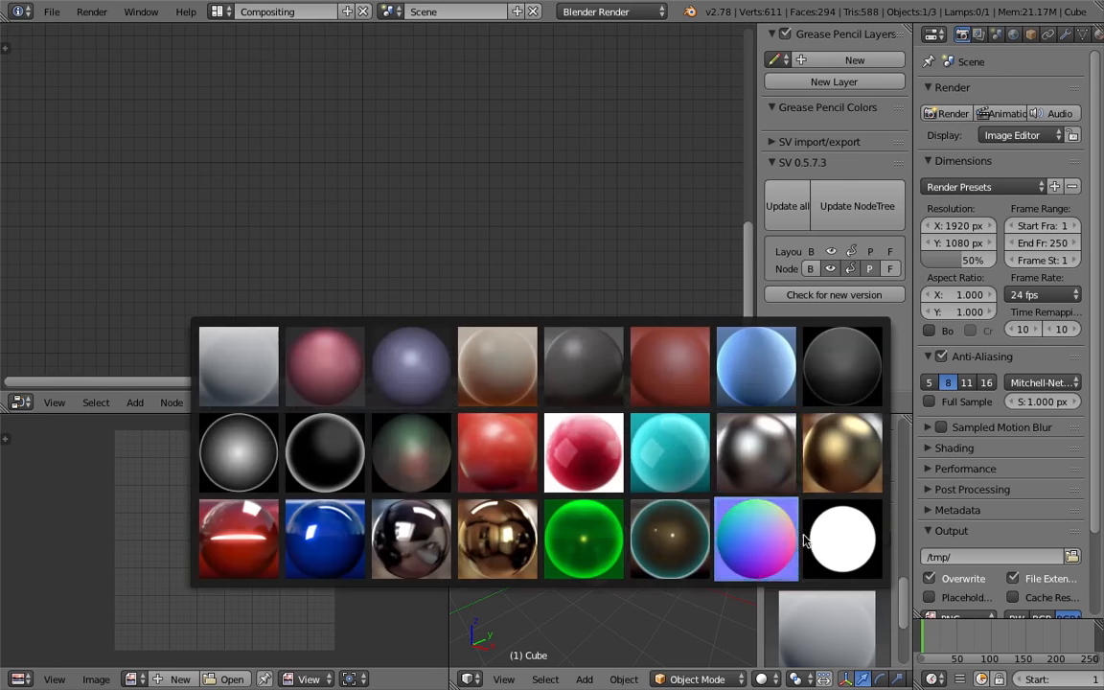
{"action": "left_click", "coordinate": [752, 450]}
{"action": "scroll", "coordinate": [671, 489], "scroll_direction": "up", "scroll_amount": 3}
{"action": "middle_click_drag", "start_coordinate": [700, 456], "coordinate": [732, 550]}
{"action": "left_click", "coordinate": [824, 628]}
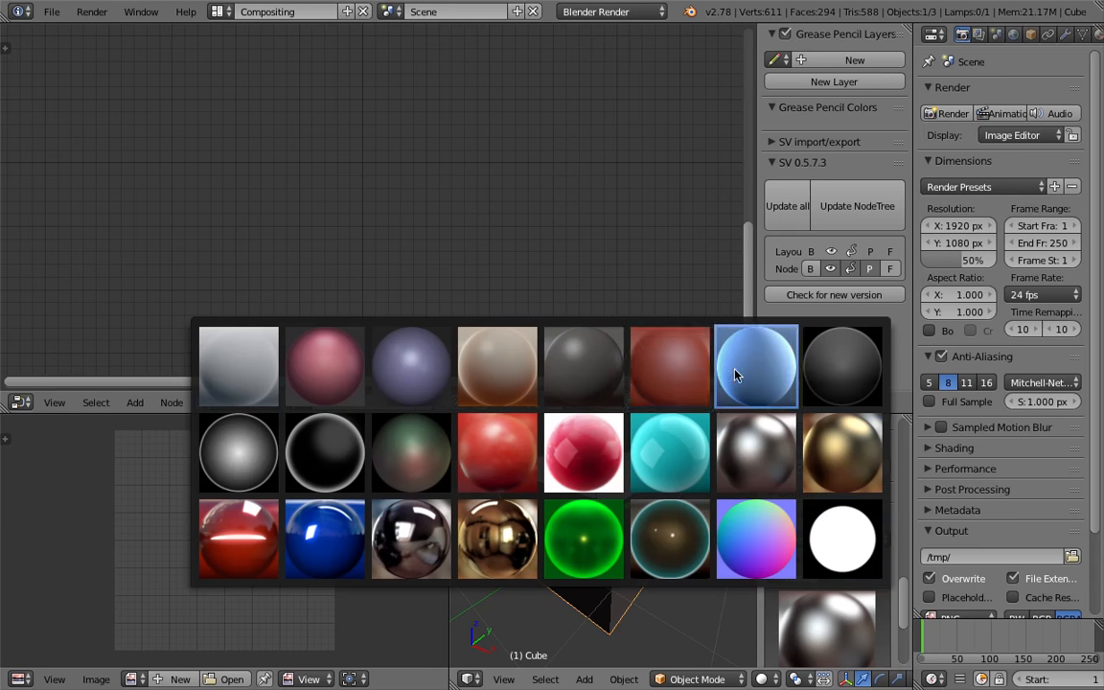
{"action": "left_click", "coordinate": [735, 375]}
{"action": "middle_click_drag", "start_coordinate": [661, 498], "coordinate": [613, 499]}
Step: Add an Objects in mk2 node holding the selected cube, and widen and reposition it
{"action": "key", "text": "shift+a"}
{"action": "left_click", "coordinate": [315, 190]}
{"action": "type", "text": "objects"}
{"action": "key", "text": "Down"}
{"action": "key", "text": "Return"}
{"action": "left_click", "coordinate": [216, 148]}
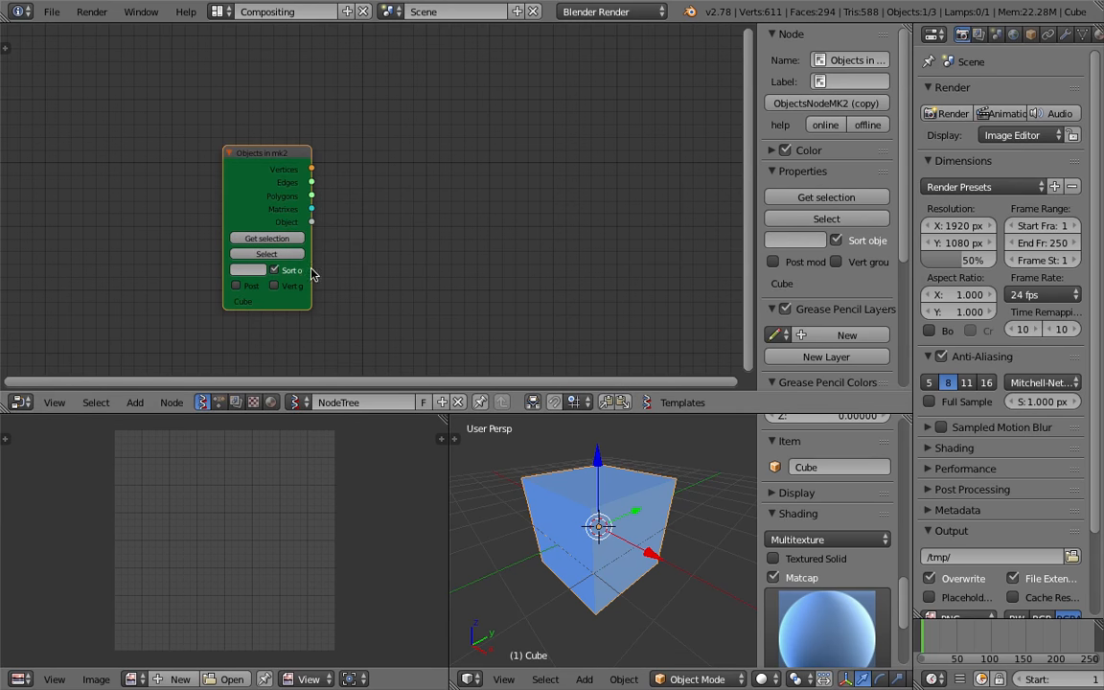
{"action": "left_click_drag", "start_coordinate": [312, 269], "coordinate": [361, 262]}
{"action": "left_click_drag", "start_coordinate": [333, 204], "coordinate": [264, 201]}
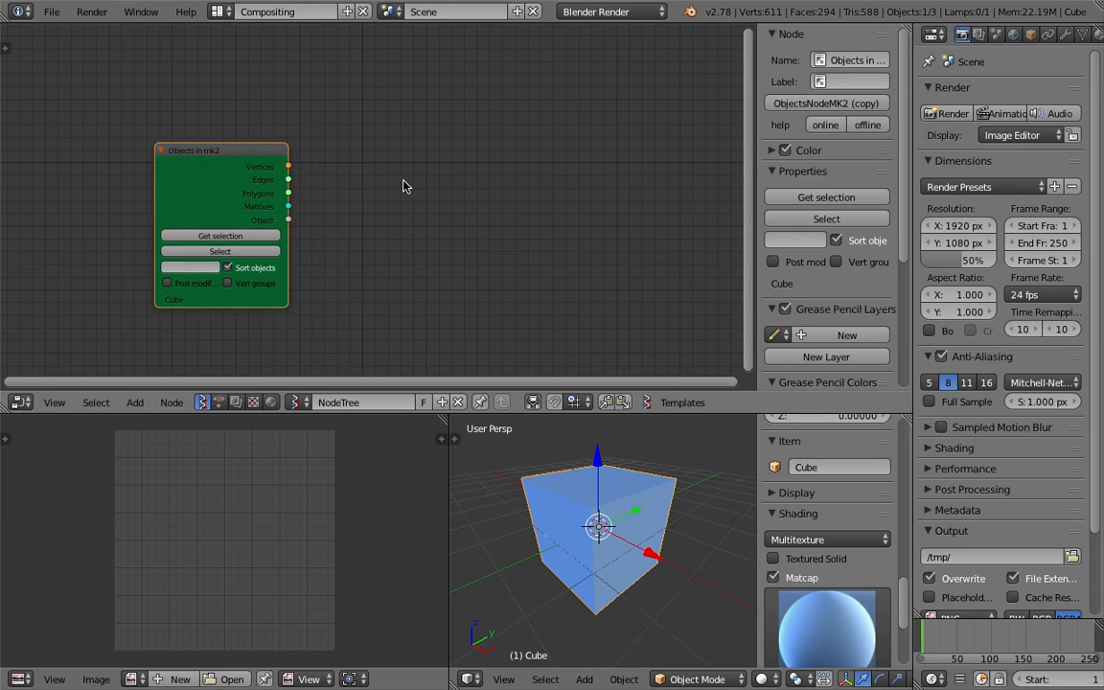
Step: Add a Viewer Draw node beside the Objects in mk2 node and save the file
{"action": "key", "text": "shift+a"}
{"action": "left_click", "coordinate": [415, 183]}
{"action": "type", "text": "vi"}
{"action": "key", "text": "Return"}
{"action": "left_click", "coordinate": [503, 136]}
{"action": "key", "text": "ctrl+s"}
Step: Hide the node editor's sidebar and save the file
{"action": "left_click", "coordinate": [260, 159]}
{"action": "key", "text": "n"}
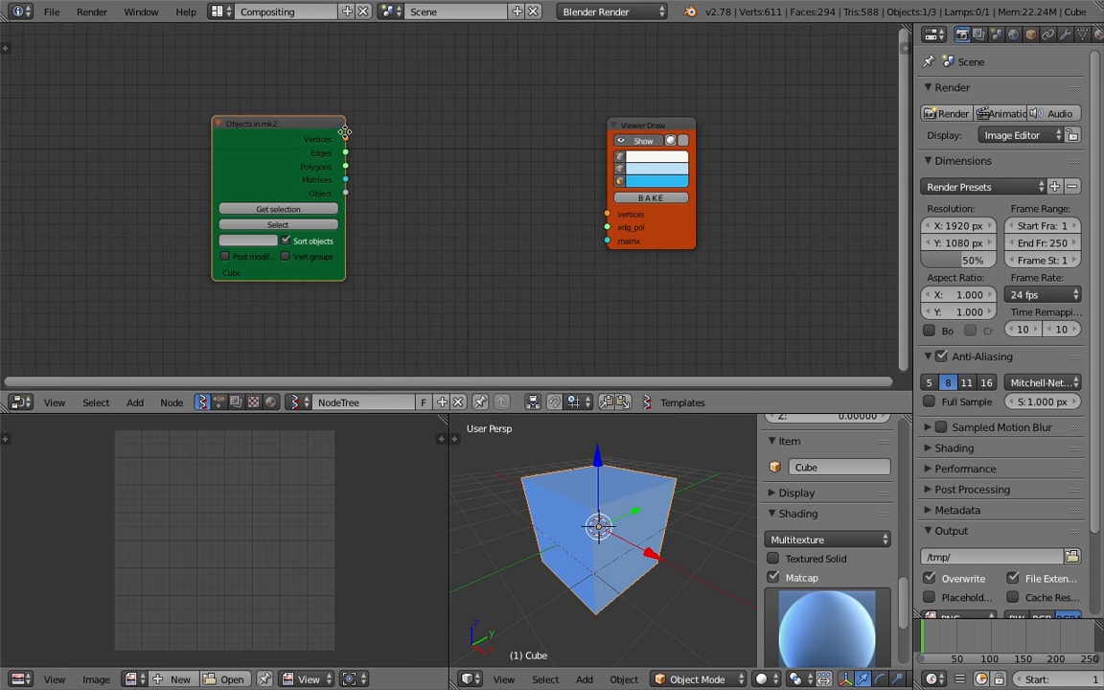
{"action": "key", "text": "ctrl+s"}
{"action": "middle_click_drag", "start_coordinate": [657, 484], "coordinate": [685, 470]}
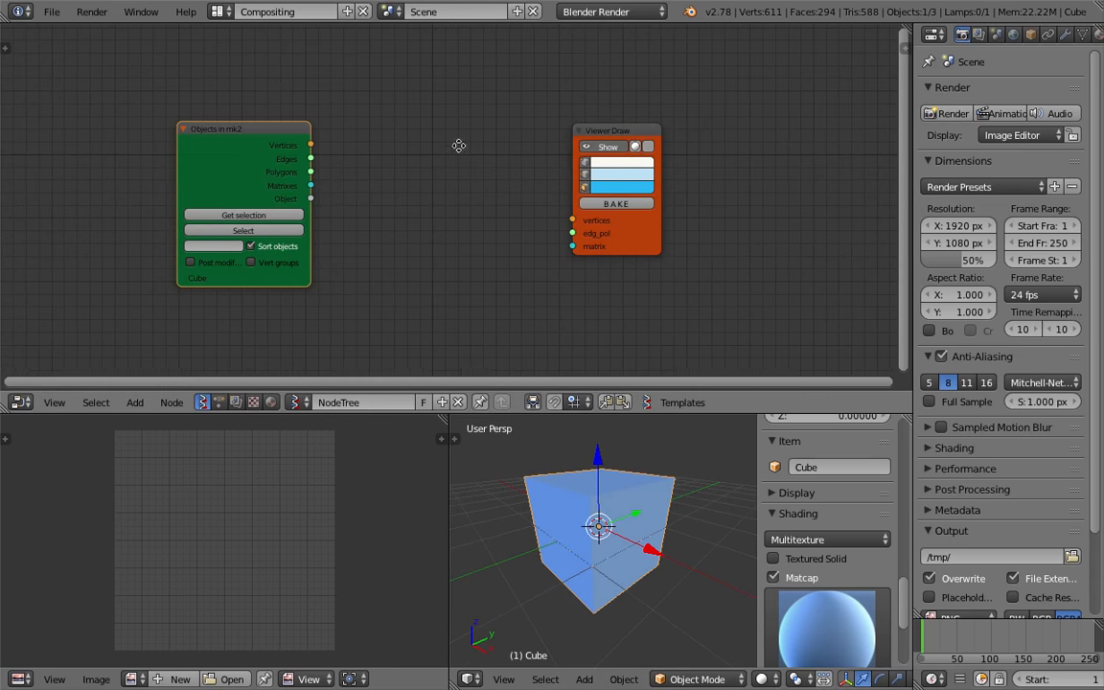
{"action": "middle_click_drag", "start_coordinate": [458, 145], "coordinate": [480, 165]}
{"action": "scroll", "coordinate": [480, 165], "scroll_direction": "up", "scroll_amount": 1}
{"action": "scroll", "coordinate": [421, 164], "scroll_direction": "up", "scroll_amount": 1}
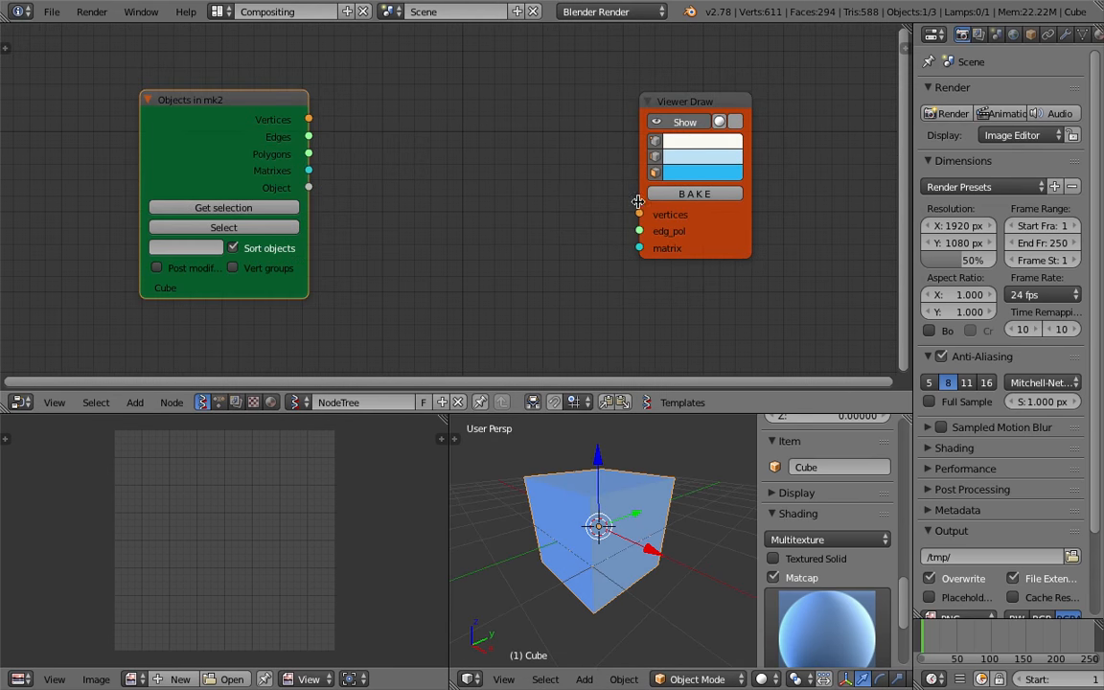
Step: Add a Separate Loose Parts node and feed it the Vertices and Polygons of the Objects in mk2 node
{"action": "left_click_drag", "start_coordinate": [703, 231], "coordinate": [720, 209]}
{"action": "key", "text": "alt+space"}
{"action": "type", "text": "sep"}
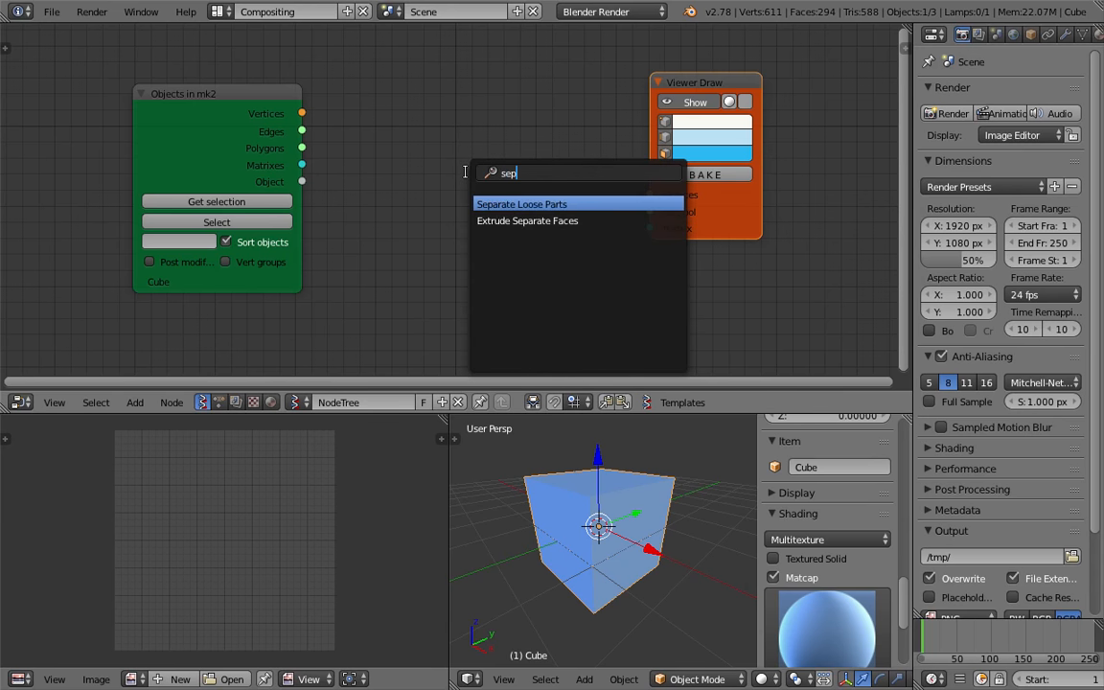
{"action": "key", "text": "Return"}
{"action": "left_click", "coordinate": [415, 132]}
{"action": "left_click_drag", "start_coordinate": [303, 115], "coordinate": [415, 188]}
{"action": "left_click_drag", "start_coordinate": [301, 147], "coordinate": [415, 206]}
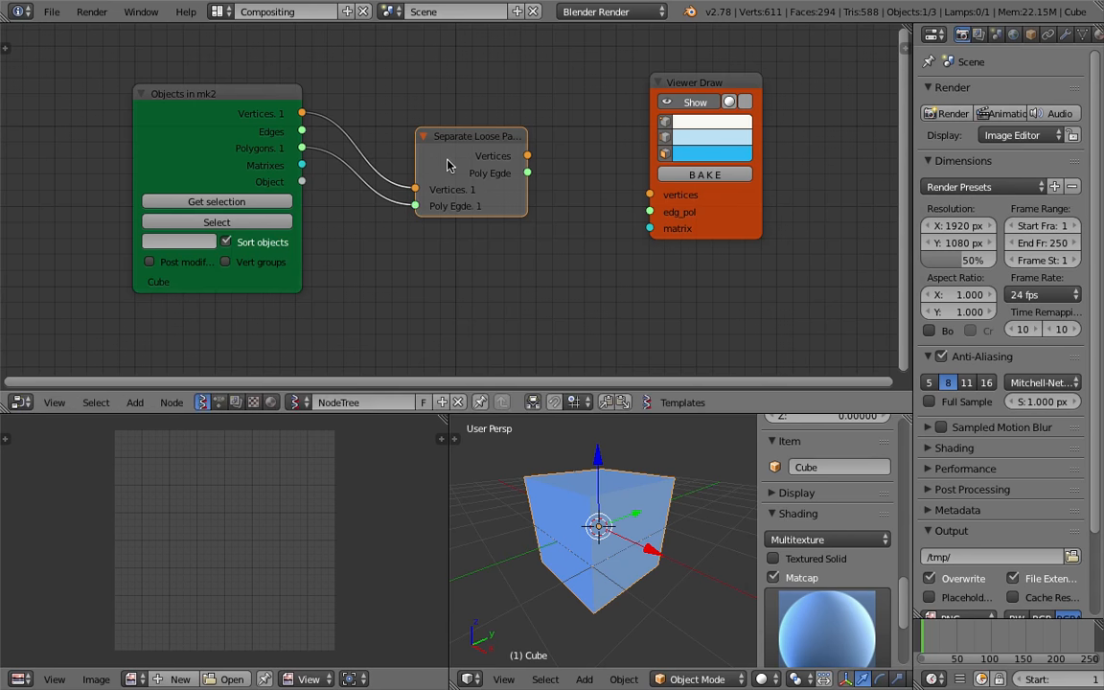
Step: Connect the Separate Loose Parts node's Vertices and Poly Egde outputs to Viewer Draw's vertices and edg_pol inputs, and tidy the node layout
{"action": "left_click_drag", "start_coordinate": [447, 164], "coordinate": [403, 148]}
{"action": "left_click_drag", "start_coordinate": [484, 137], "coordinate": [629, 201]}
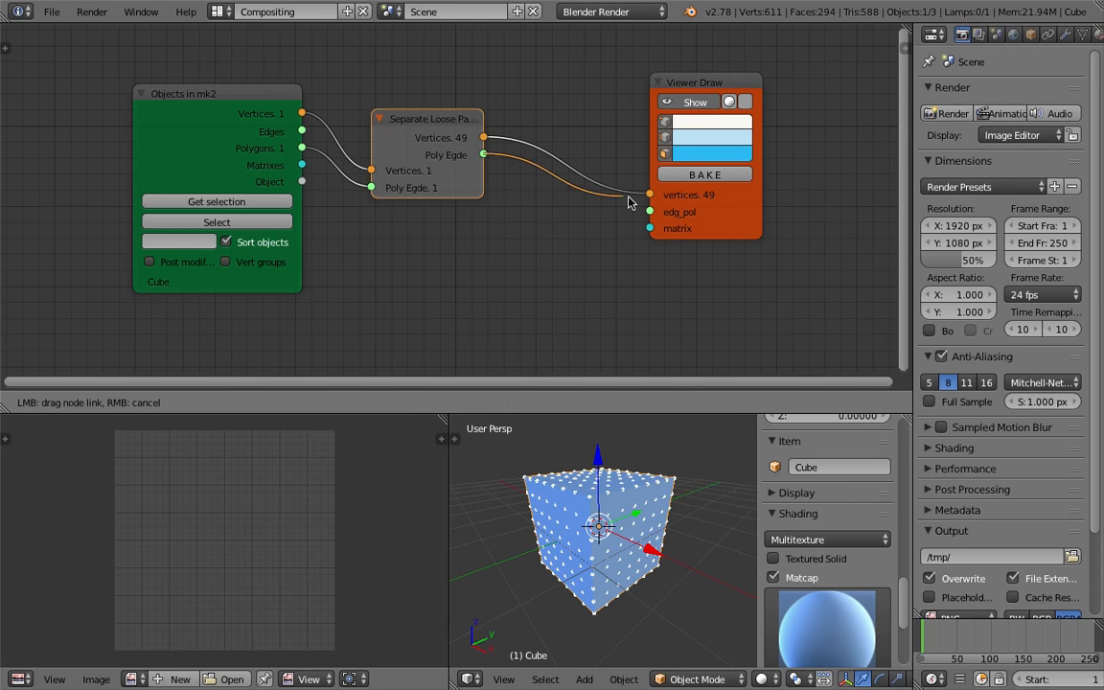
{"action": "left_click_drag", "start_coordinate": [640, 303], "coordinate": [650, 212]}
{"action": "scroll", "coordinate": [490, 230], "scroll_direction": "up", "scroll_amount": 1}
{"action": "middle_click_drag", "start_coordinate": [490, 230], "coordinate": [483, 246]}
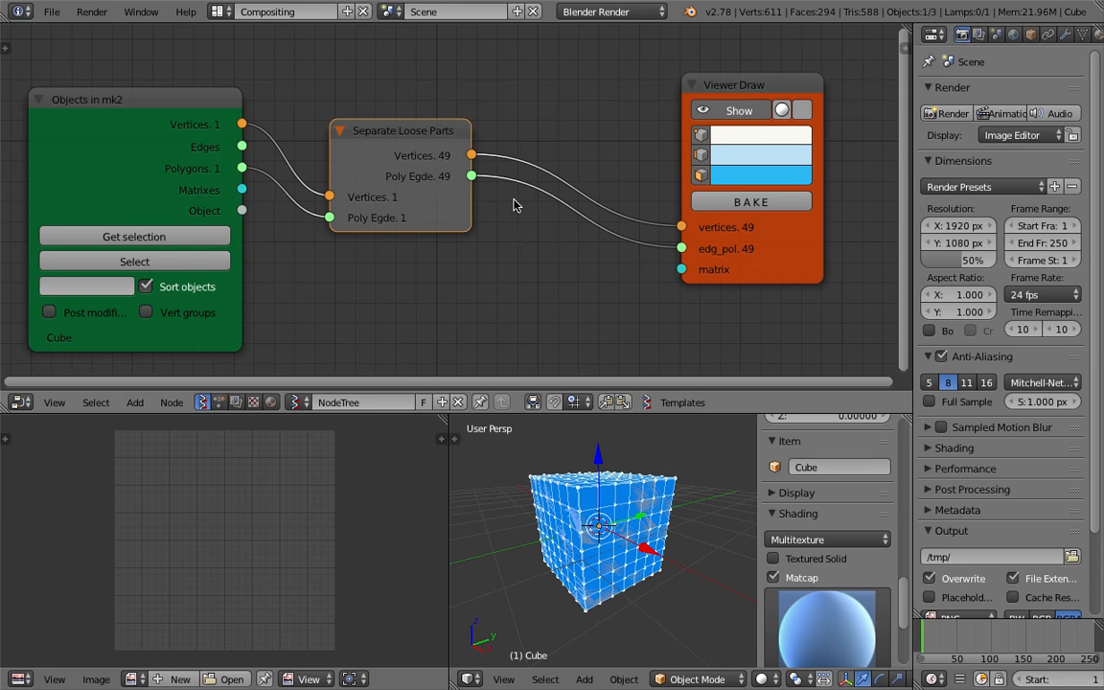
{"action": "scroll", "coordinate": [517, 211], "scroll_direction": "down", "scroll_amount": 1}
{"action": "left_click_drag", "start_coordinate": [736, 237], "coordinate": [713, 227]}
{"action": "scroll", "coordinate": [690, 230], "scroll_direction": "down", "scroll_amount": 1}
{"action": "middle_click_drag", "start_coordinate": [660, 234], "coordinate": [676, 222]}
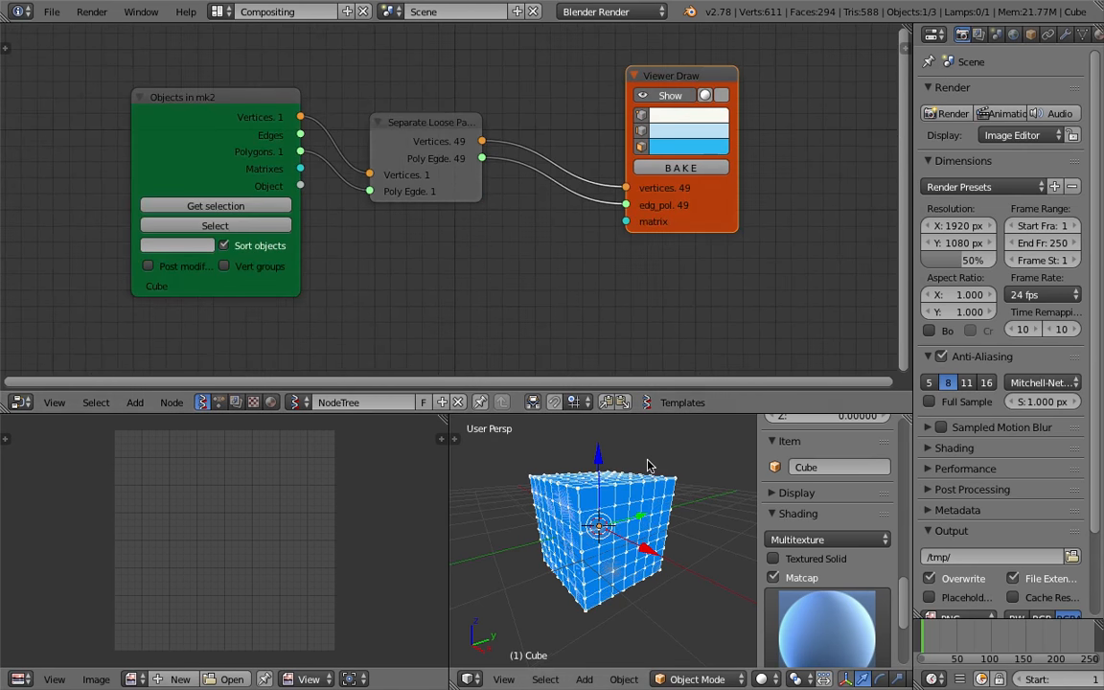
{"action": "middle_click_drag", "start_coordinate": [648, 464], "coordinate": [663, 477]}
{"action": "middle_click_drag", "start_coordinate": [501, 262], "coordinate": [527, 201]}
{"action": "key", "text": "shift+a"}
{"action": "left_click", "coordinate": [518, 200]}
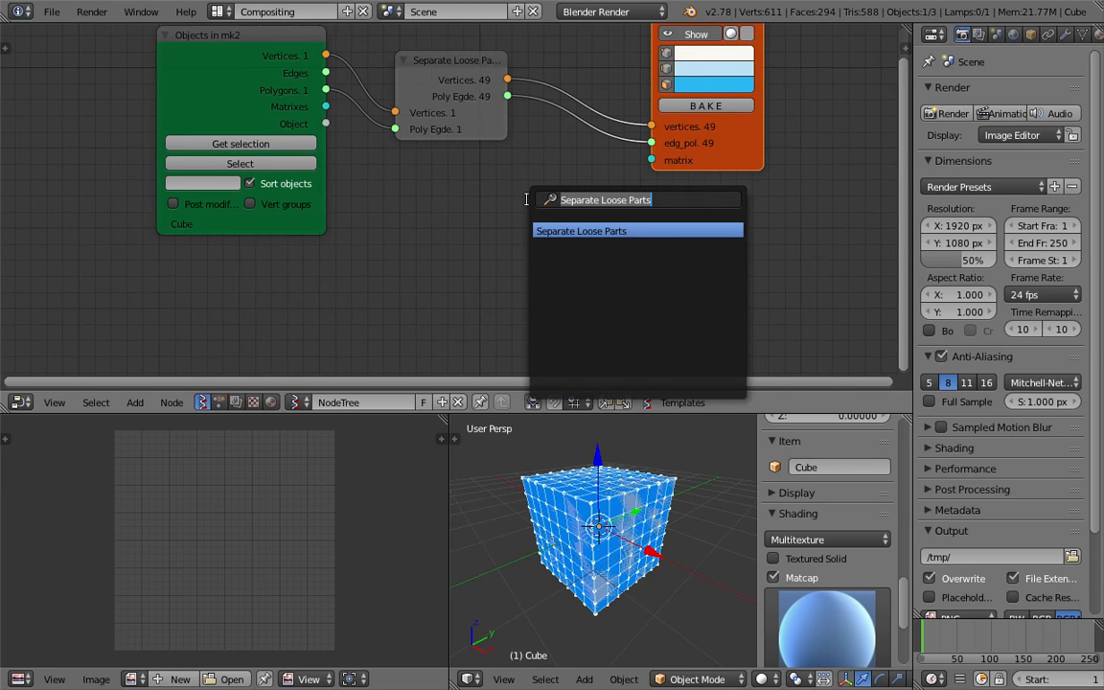
{"action": "type", "text": "view"}
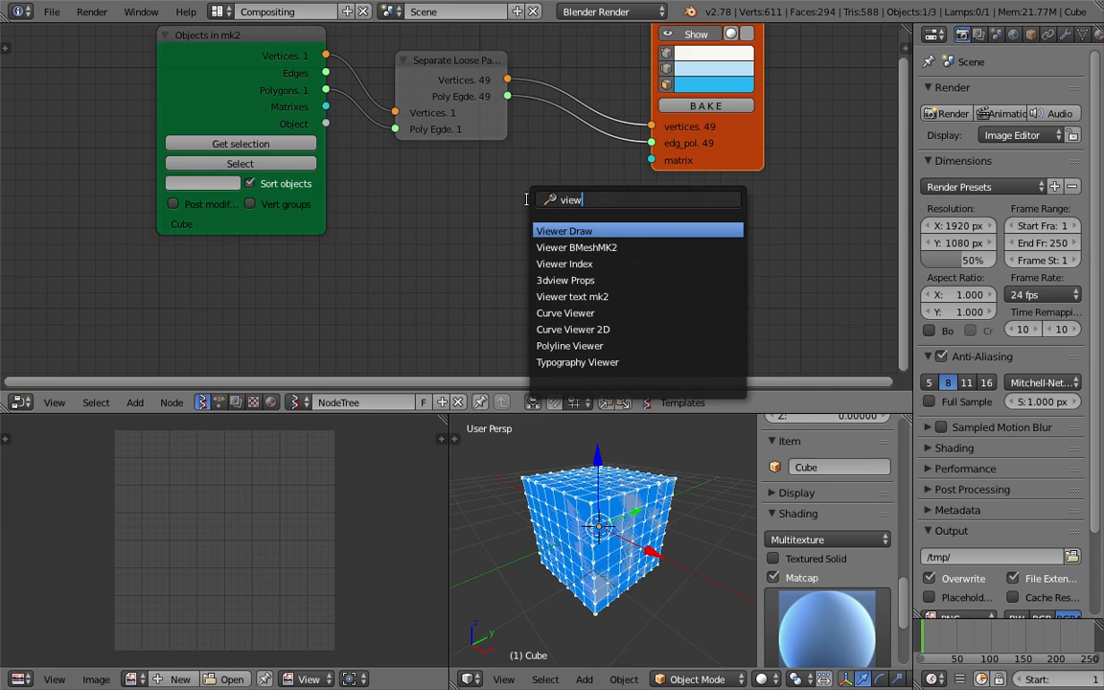
{"action": "key", "text": "Escape"}
Step: Add a Matrix in node below the Separate Loose Parts node
{"action": "key", "text": "shift+a"}
{"action": "left_click", "coordinate": [490, 233]}
{"action": "type", "text": "matri"}
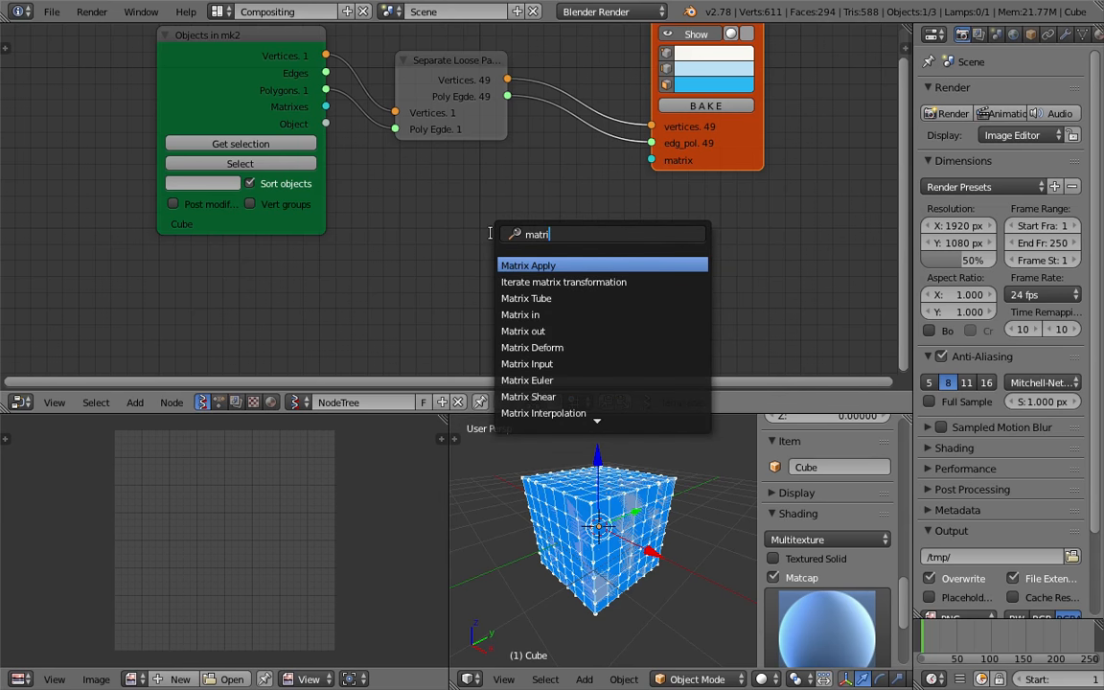
{"action": "key", "text": "Return"}
{"action": "left_click", "coordinate": [491, 236]}
Step: Add a Line node with N Verts set to 5 and connect its Vertices to the Matrix in node's Location
{"action": "key", "text": "shift+a"}
{"action": "left_click", "coordinate": [447, 226]}
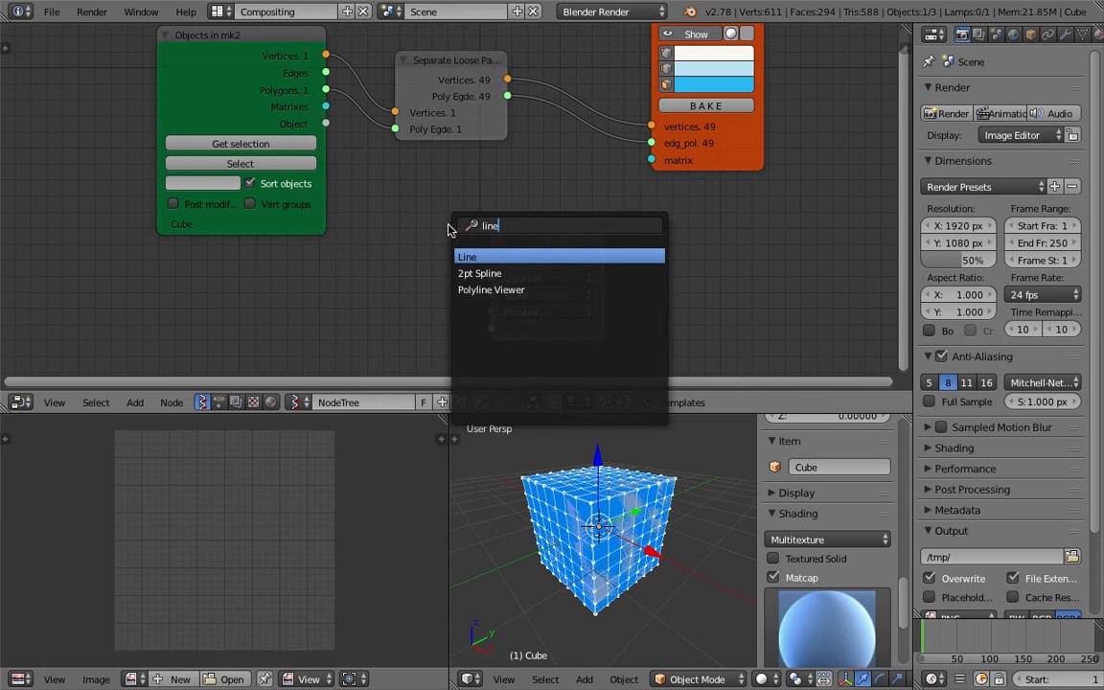
{"action": "key", "text": "Return"}
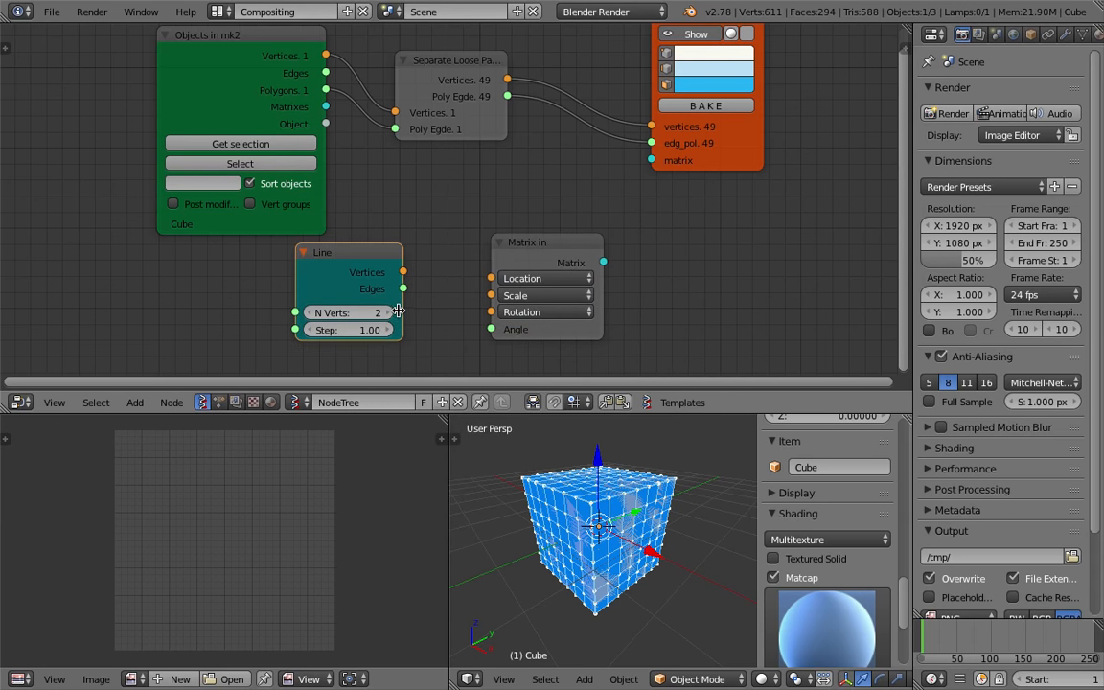
{"action": "left_click_drag", "start_coordinate": [403, 272], "coordinate": [491, 278]}
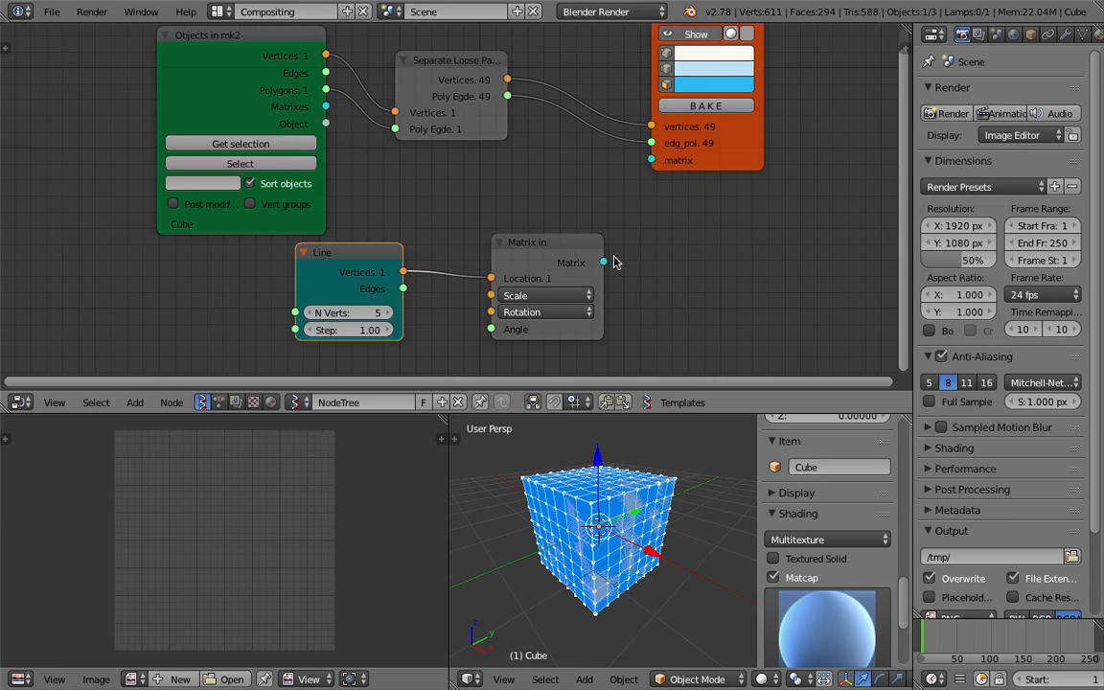
Step: Connect the Matrix in output to Viewer Draw's matrix input and set the Line node's N Verts to 7
{"action": "left_click_drag", "start_coordinate": [603, 262], "coordinate": [652, 159]}
{"action": "scroll", "coordinate": [613, 518], "scroll_direction": "down", "scroll_amount": 3}
{"action": "middle_click_drag", "start_coordinate": [610, 520], "coordinate": [634, 518]}
{"action": "scroll", "coordinate": [648, 488], "scroll_direction": "down", "scroll_amount": 2}
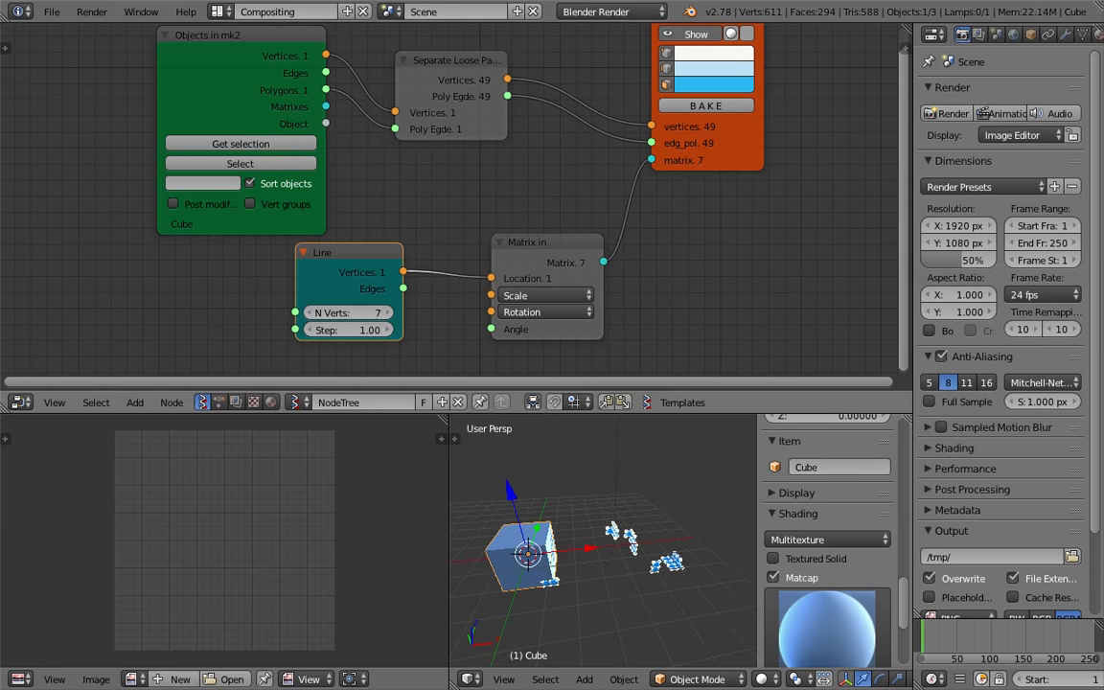
Step: Set the Line node's N Verts to 12 and widen the 3D view to inspect the scattered pieces
{"action": "middle_click_drag", "start_coordinate": [551, 501], "coordinate": [418, 467]}
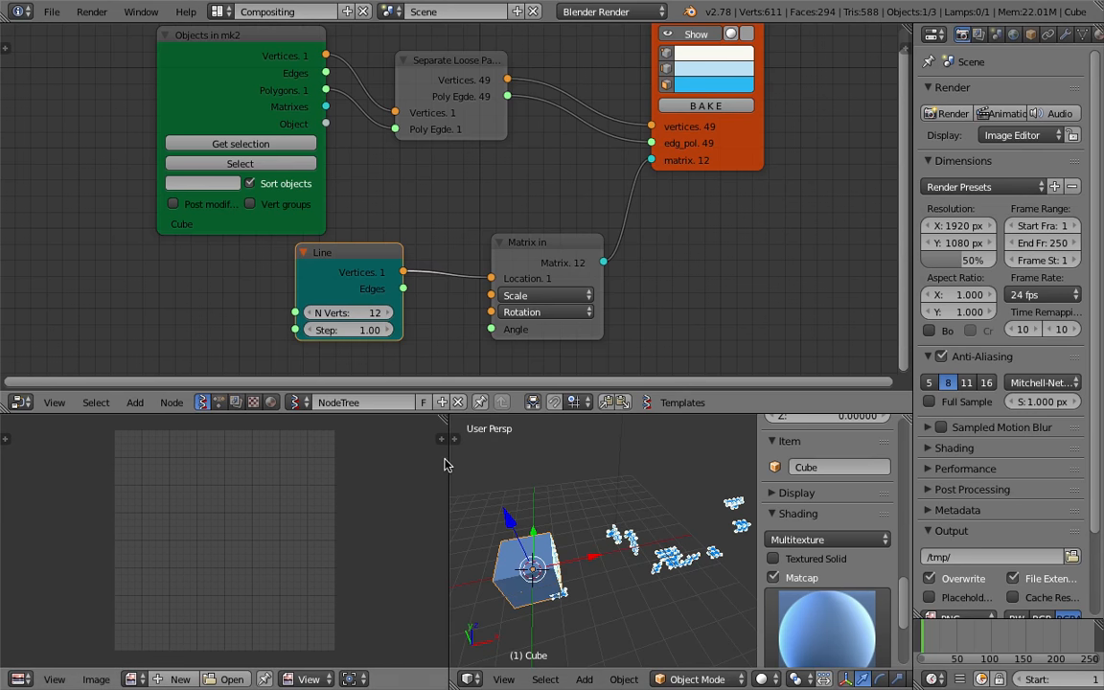
{"action": "left_click_drag", "start_coordinate": [417, 459], "coordinate": [300, 460]}
{"action": "middle_click_drag", "start_coordinate": [594, 484], "coordinate": [572, 495]}
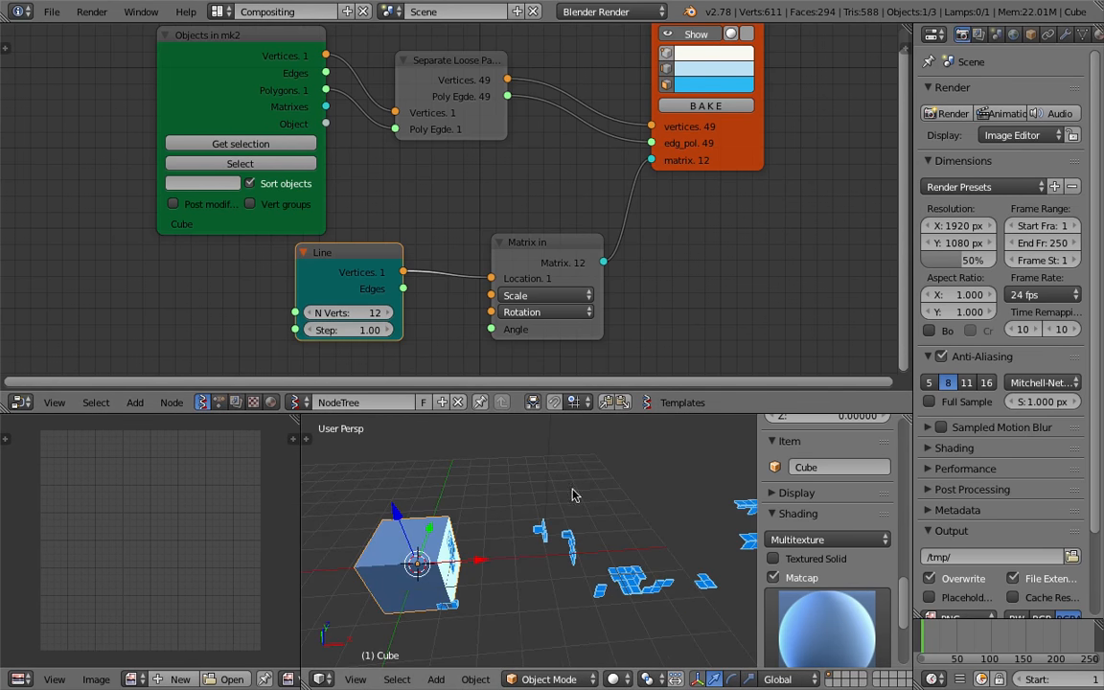
{"action": "middle_click_drag", "start_coordinate": [430, 534], "coordinate": [494, 503], "text": "shift"}
{"action": "middle_click_drag", "start_coordinate": [433, 520], "coordinate": [424, 515]}
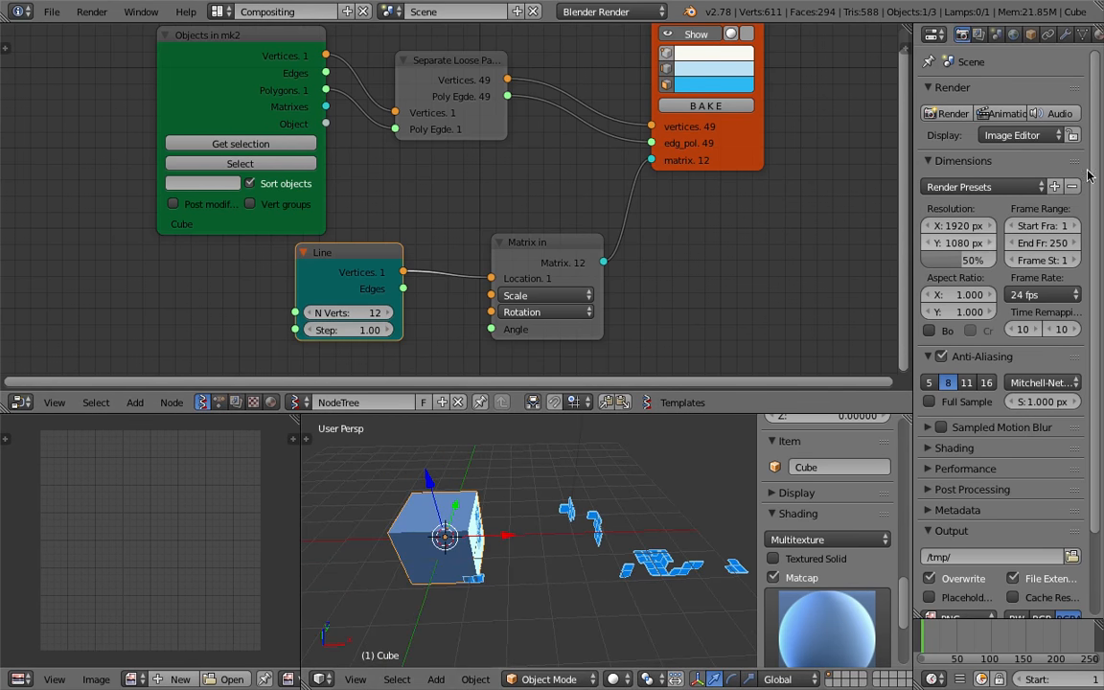
Step: Split the properties area to make an Outliner above it and hide the Cube object
{"action": "left_click_drag", "start_coordinate": [1098, 42], "coordinate": [1074, 278]}
{"action": "left_click", "coordinate": [934, 35]}
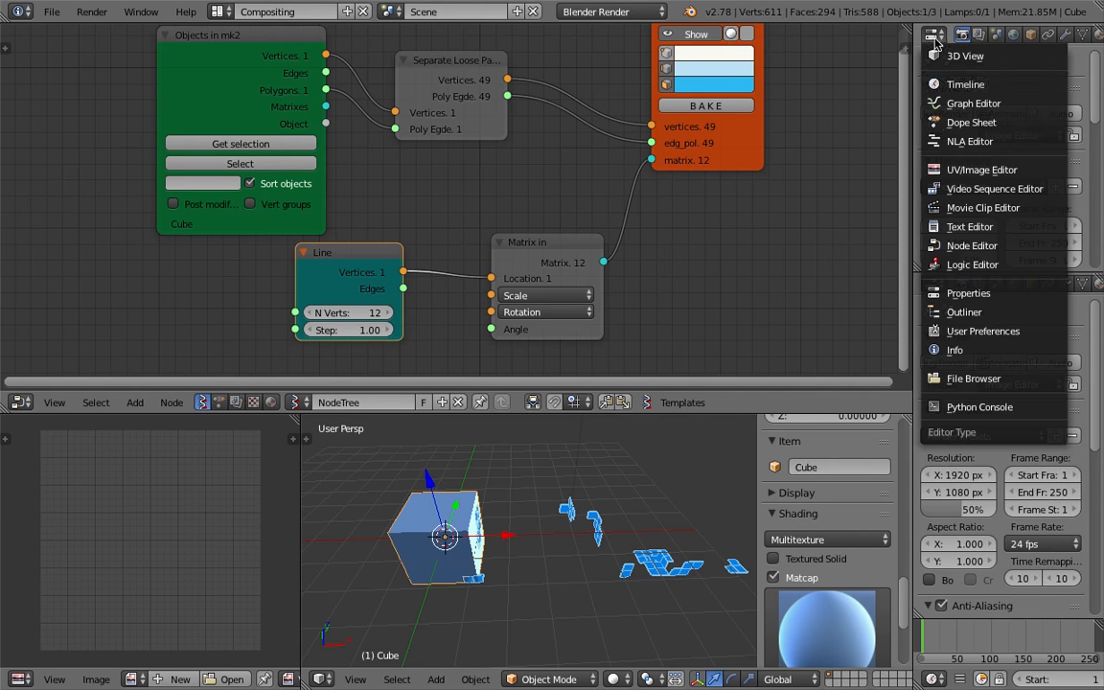
{"action": "left_click", "coordinate": [965, 313]}
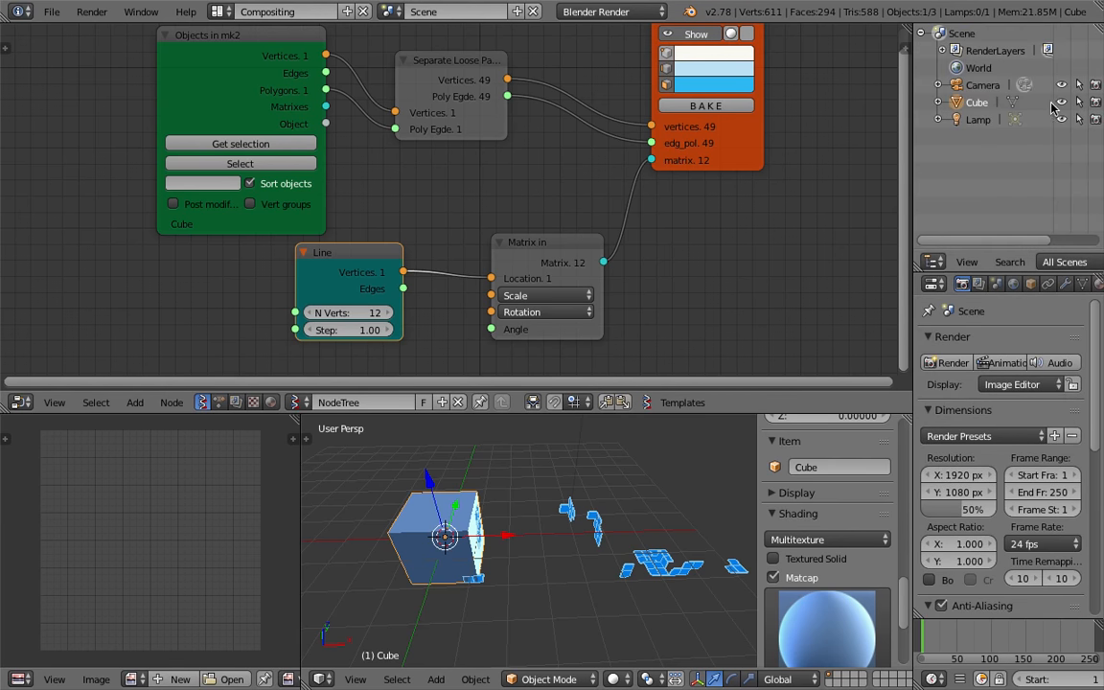
{"action": "left_click", "coordinate": [1060, 104]}
Step: Save the file over the existing sv_dissolve blend file while inspecting the pieces without the cube
{"action": "middle_click_drag", "start_coordinate": [525, 519], "coordinate": [526, 518]}
{"action": "key", "text": "ctrl+s"}
{"action": "left_click", "coordinate": [526, 517]}
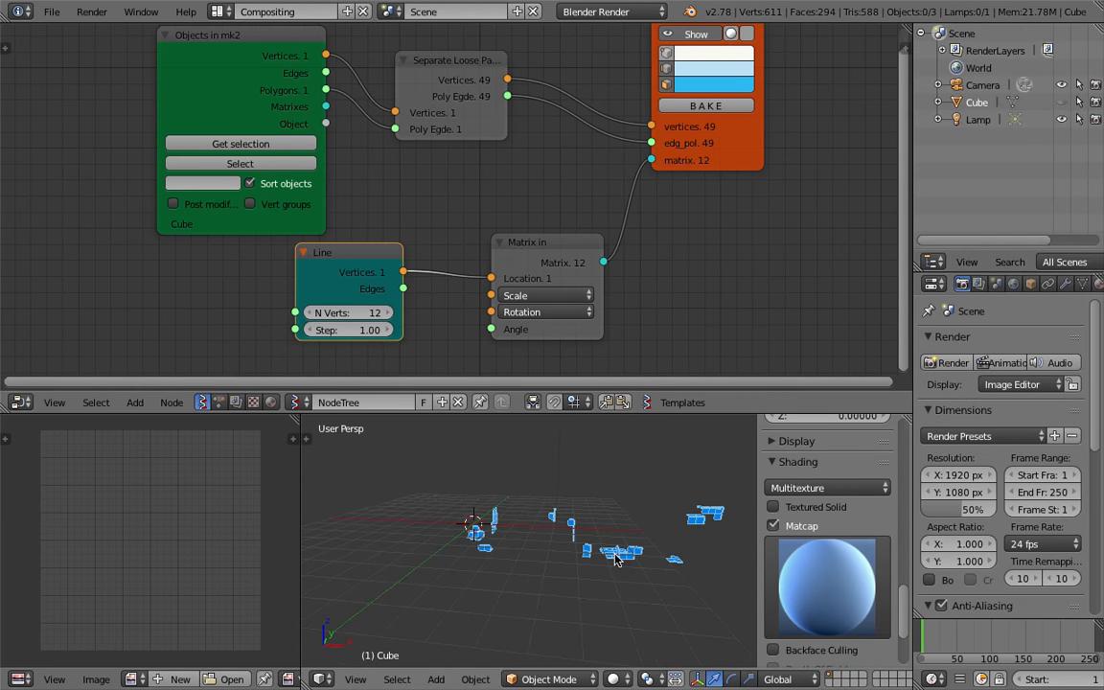
{"action": "middle_click_drag", "start_coordinate": [616, 559], "coordinate": [637, 584]}
{"action": "key", "text": "ctrl+s"}
{"action": "left_click", "coordinate": [637, 584]}
Step: Delete the Line node and add a Plane node in its place
{"action": "scroll", "coordinate": [471, 246], "scroll_direction": "down", "scroll_amount": 1}
{"action": "middle_click_drag", "start_coordinate": [471, 247], "coordinate": [547, 203]}
{"action": "left_click_drag", "start_coordinate": [448, 219], "coordinate": [429, 238]}
{"action": "key", "text": "x"}
{"action": "key", "text": "shift+a"}
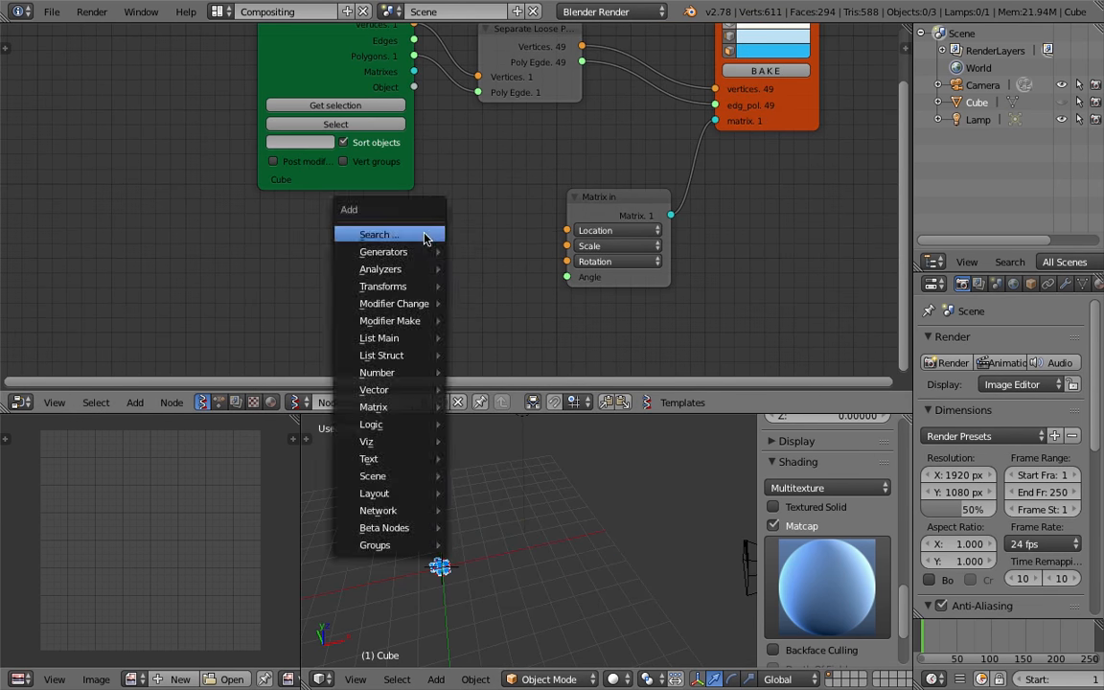
{"action": "left_click", "coordinate": [427, 238]}
{"action": "key", "text": "Return"}
{"action": "left_click", "coordinate": [345, 219]}
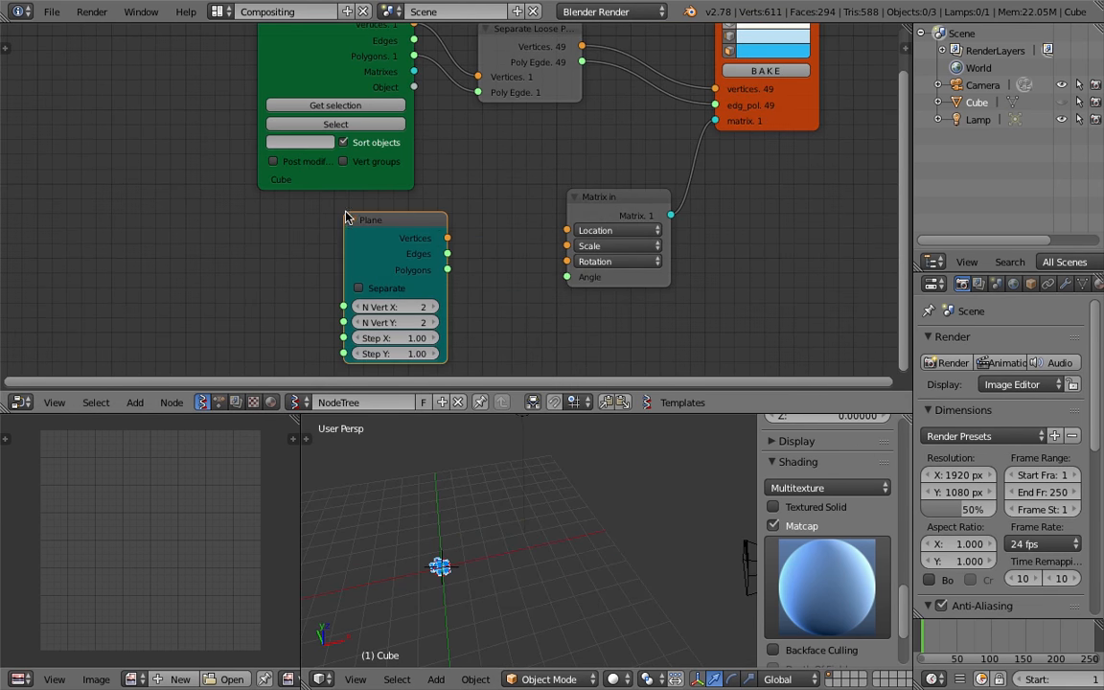
Step: Connect the Plane node's Vertices to Matrix in's Location and set N Vert X and N Vert Y to 7
{"action": "left_click_drag", "start_coordinate": [447, 238], "coordinate": [453, 240]}
{"action": "left_click_drag", "start_coordinate": [564, 231], "coordinate": [566, 230]}
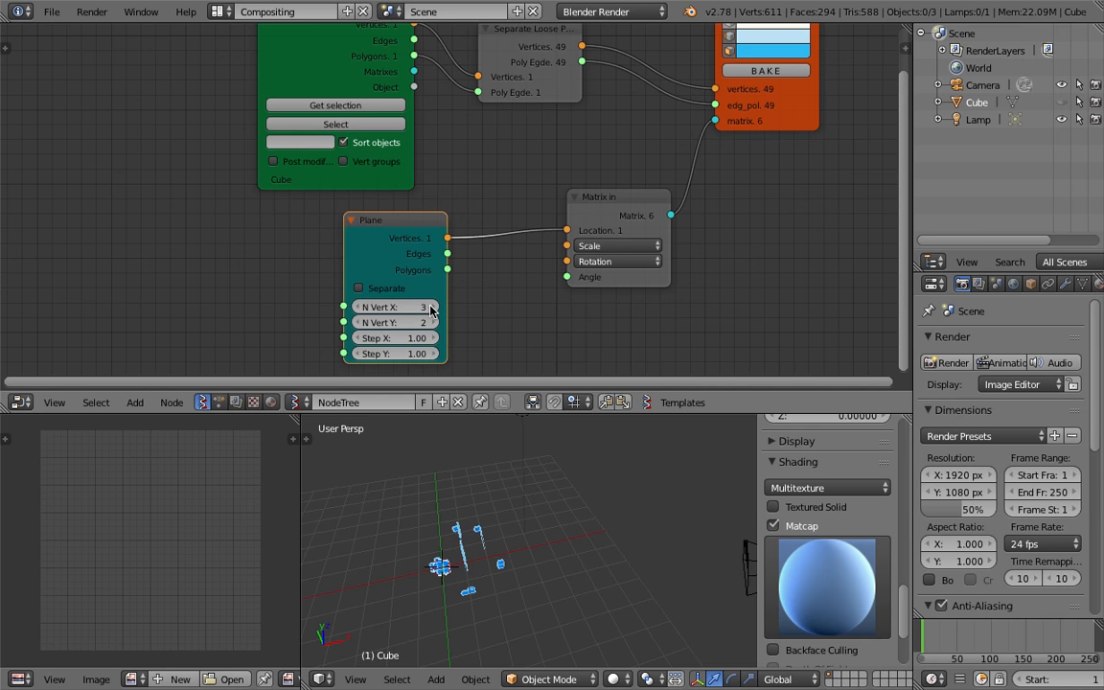
{"action": "type", "text": "7"}
{"action": "left_click", "coordinate": [418, 324]}
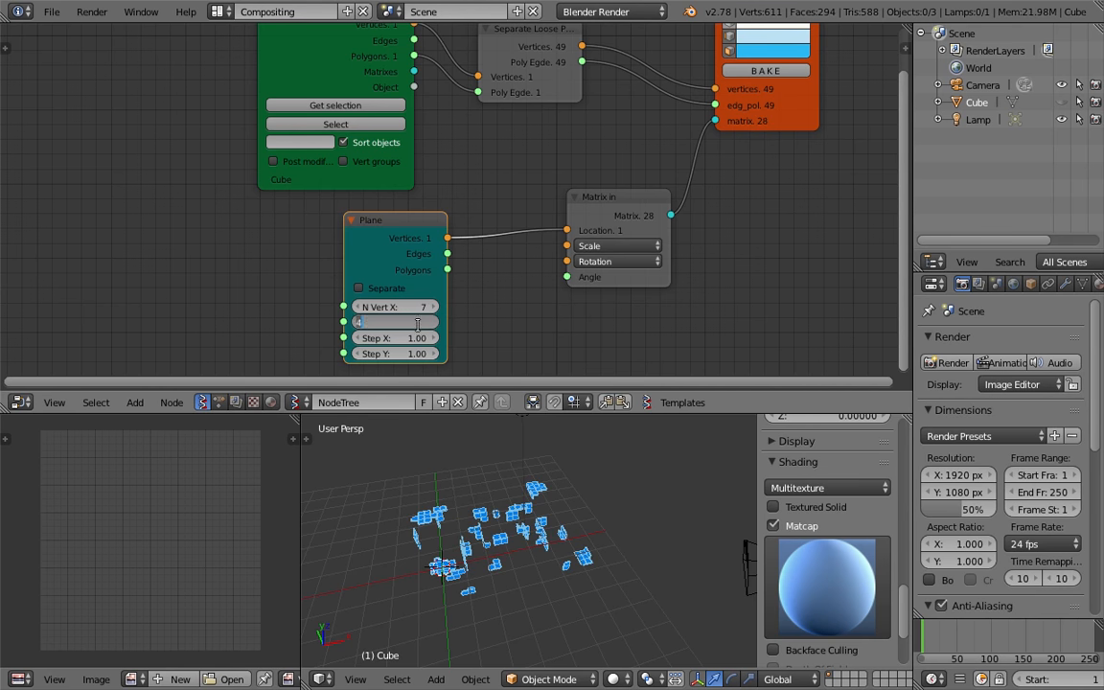
{"action": "key", "text": "Return"}
Step: Enlarge the 3D view to show the spread pieces, select the camera and save over the existing file
{"action": "scroll", "coordinate": [607, 507], "scroll_direction": "down", "scroll_amount": 2}
{"action": "right_click", "coordinate": [699, 486]}
{"action": "key", "text": "2"}
{"action": "left_click_drag", "start_coordinate": [597, 413], "coordinate": [597, 262]}
{"action": "key", "text": "ctrl+s"}
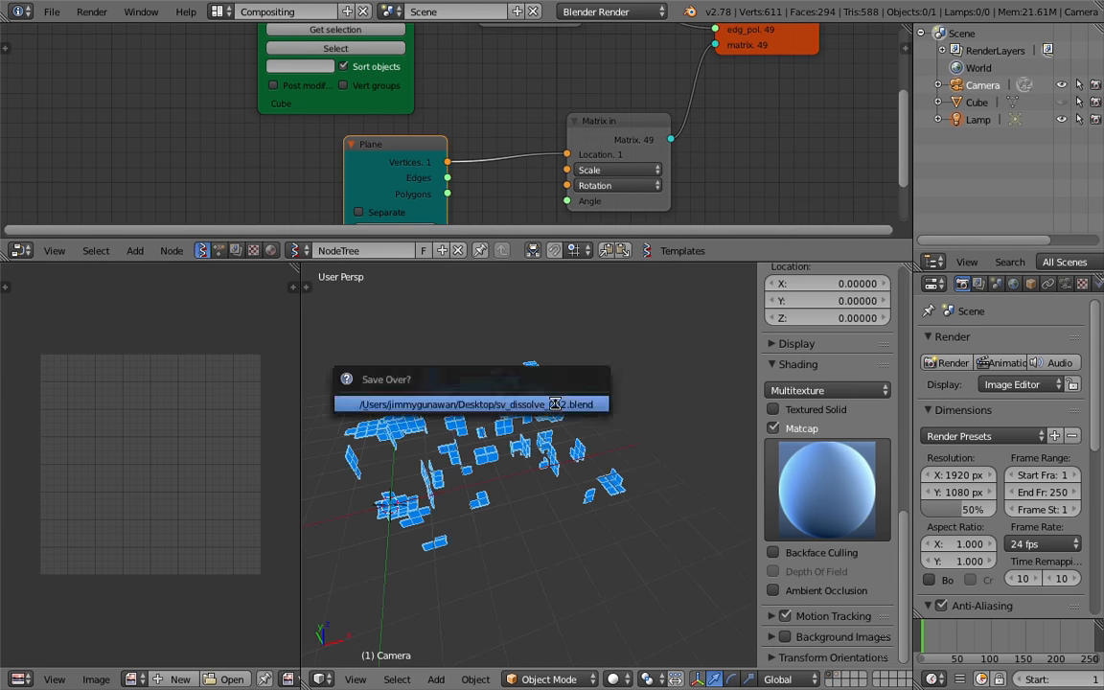
{"action": "middle_click_drag", "start_coordinate": [573, 419], "coordinate": [628, 484]}
Step: Set the Plane node's Step X and Step Y to 2.98 to spread the pieces
{"action": "middle_click_drag", "start_coordinate": [431, 182], "coordinate": [417, 125]}
{"action": "scroll", "coordinate": [417, 124], "scroll_direction": "down", "scroll_amount": 1}
{"action": "left_click_drag", "start_coordinate": [381, 193], "coordinate": [536, 483]}
{"action": "middle_click_drag", "start_coordinate": [536, 483], "coordinate": [332, 383]}
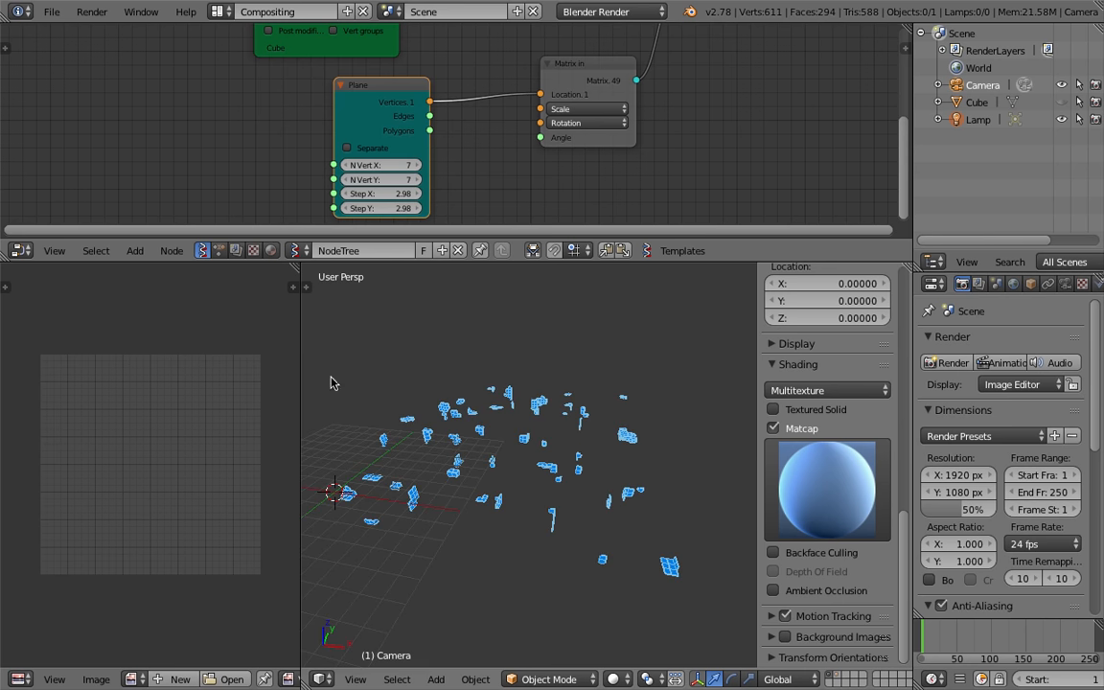
Step: Widen the 3D view and make the node editor taller
{"action": "left_click_drag", "start_coordinate": [301, 366], "coordinate": [217, 358]}
{"action": "left_click", "coordinate": [623, 448]}
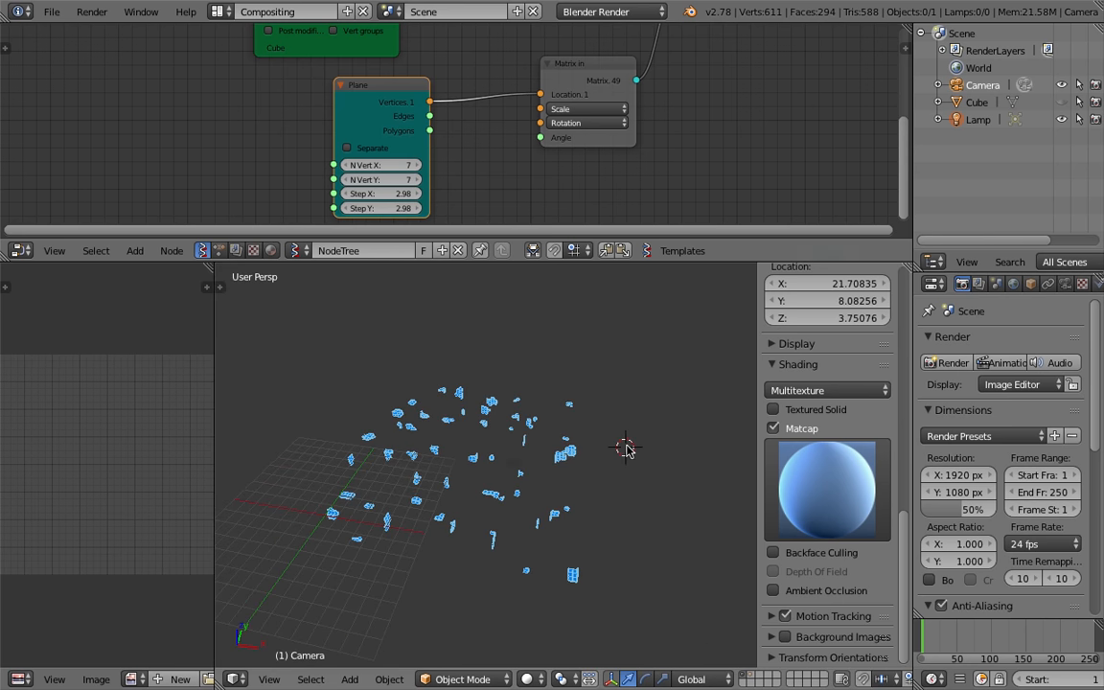
{"action": "middle_click_drag", "start_coordinate": [533, 137], "coordinate": [548, 229]}
{"action": "left_click_drag", "start_coordinate": [547, 239], "coordinate": [536, 372]}
Step: Rearrange the nodes with more space between Objects in, Separate Loose Parts and Matrix in
{"action": "left_click_drag", "start_coordinate": [529, 254], "coordinate": [549, 239]}
{"action": "left_click_drag", "start_coordinate": [448, 105], "coordinate": [460, 78]}
{"action": "left_click_drag", "start_coordinate": [287, 77], "coordinate": [312, 33]}
{"action": "left_click_drag", "start_coordinate": [349, 274], "coordinate": [379, 241]}
{"action": "middle_click_drag", "start_coordinate": [373, 134], "coordinate": [359, 194]}
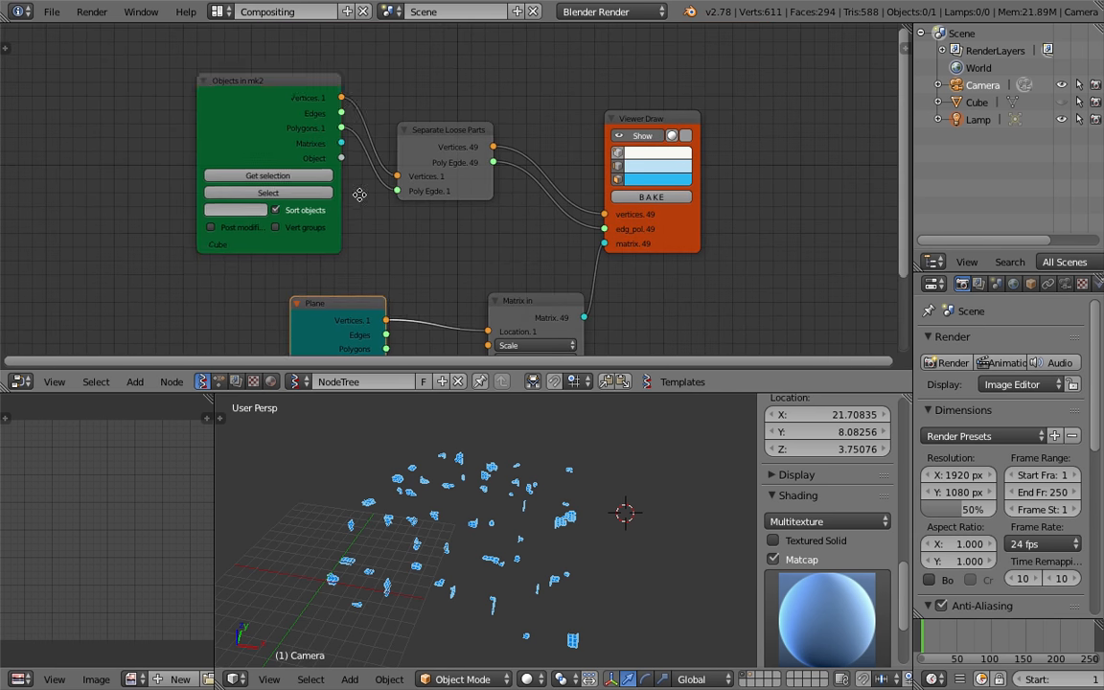
{"action": "left_click_drag", "start_coordinate": [292, 89], "coordinate": [229, 93]}
{"action": "left_click", "coordinate": [356, 306]}
{"action": "middle_click_drag", "start_coordinate": [357, 306], "coordinate": [369, 273]}
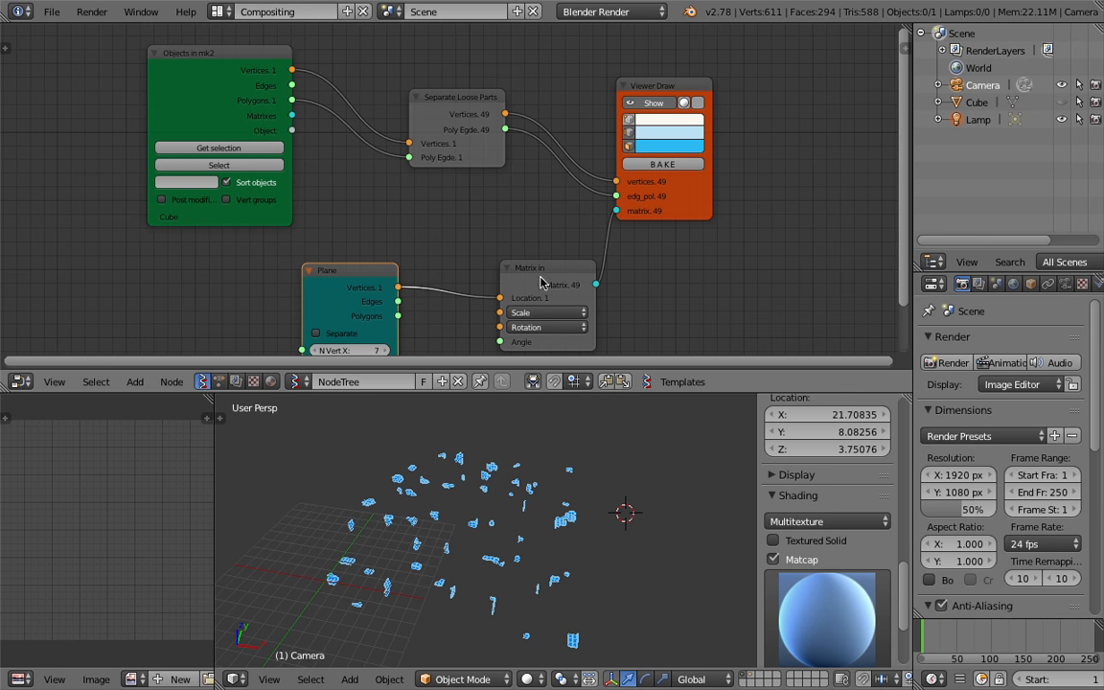
Step: Delete the Plane and Matrix in nodes and save the file
{"action": "left_click", "coordinate": [540, 276]}
{"action": "left_click", "coordinate": [368, 274]}
{"action": "key", "text": "x"}
{"action": "key", "text": "x"}
{"action": "key", "text": "ctrl+s"}
{"action": "left_click", "coordinate": [525, 269]}
{"action": "middle_click_drag", "start_coordinate": [525, 271], "coordinate": [525, 258]}
{"action": "middle_click_drag", "start_coordinate": [377, 221], "coordinate": [391, 208]}
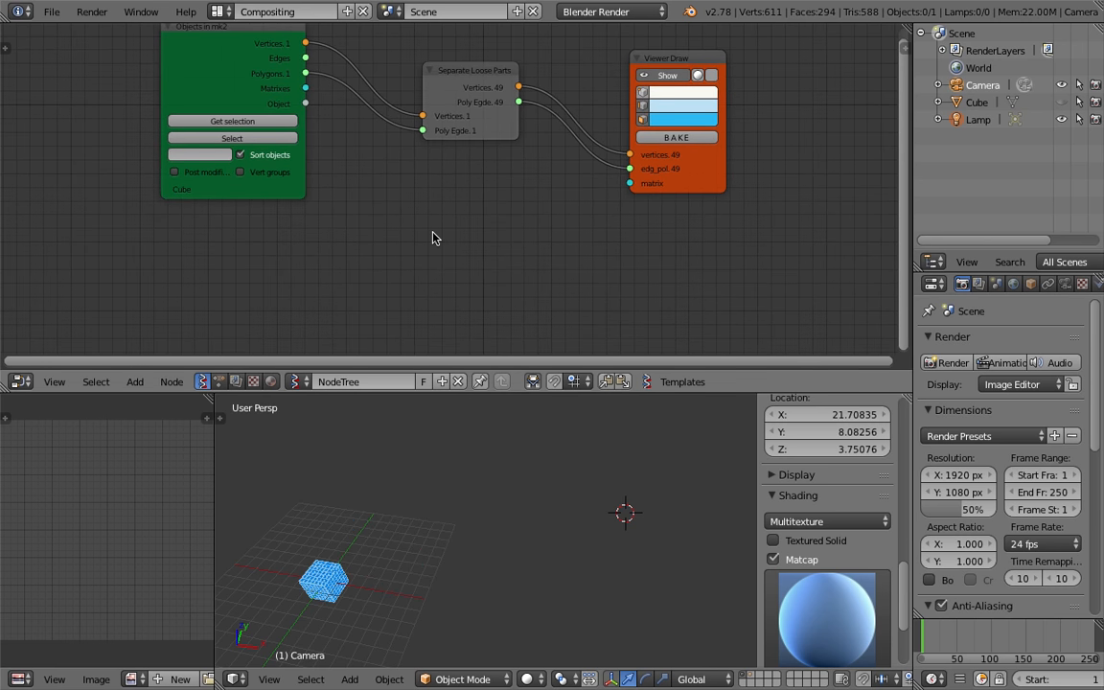
Step: Add a Bounding box node below the Separate Loose Parts node and save the file
{"action": "key", "text": "space"}
{"action": "type", "text": "bound"}
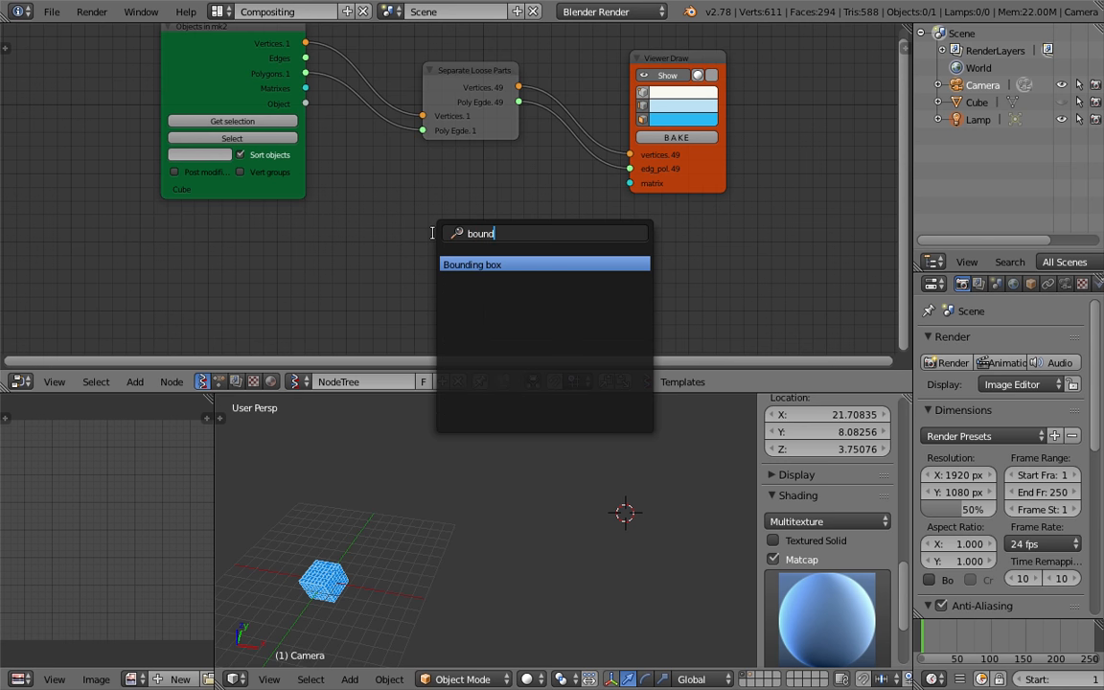
{"action": "key", "text": "Return"}
{"action": "left_click", "coordinate": [422, 191]}
{"action": "key", "text": "ctrl+s"}
{"action": "left_click", "coordinate": [427, 189]}
Step: Move the Viewer Draw node farther from the Bounding box node and save the file
{"action": "left_click_drag", "start_coordinate": [516, 257], "coordinate": [521, 262]}
{"action": "left_click_drag", "start_coordinate": [604, 223], "coordinate": [614, 219]}
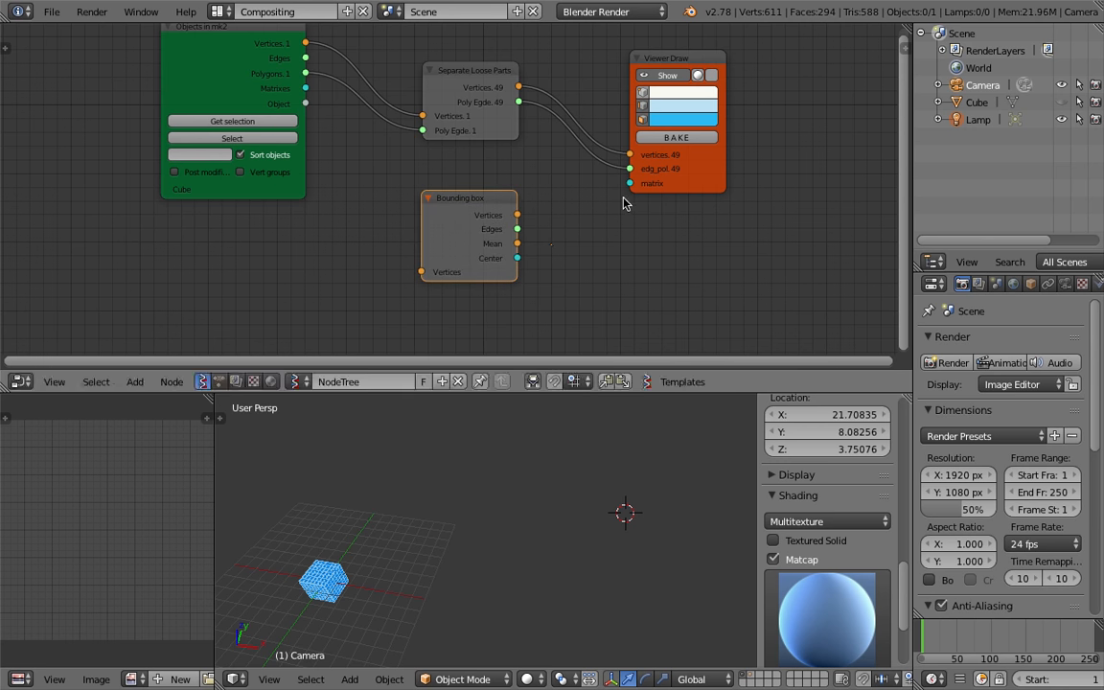
{"action": "left_click_drag", "start_coordinate": [700, 179], "coordinate": [751, 185]}
{"action": "key", "text": "ctrl+s"}
{"action": "left_click", "coordinate": [583, 202]}
Step: Make the node editor taller and move the Bounding box node closer to the Objects in node
{"action": "left_click_drag", "start_coordinate": [645, 393], "coordinate": [644, 480]}
{"action": "middle_click_drag", "start_coordinate": [562, 360], "coordinate": [527, 308]}
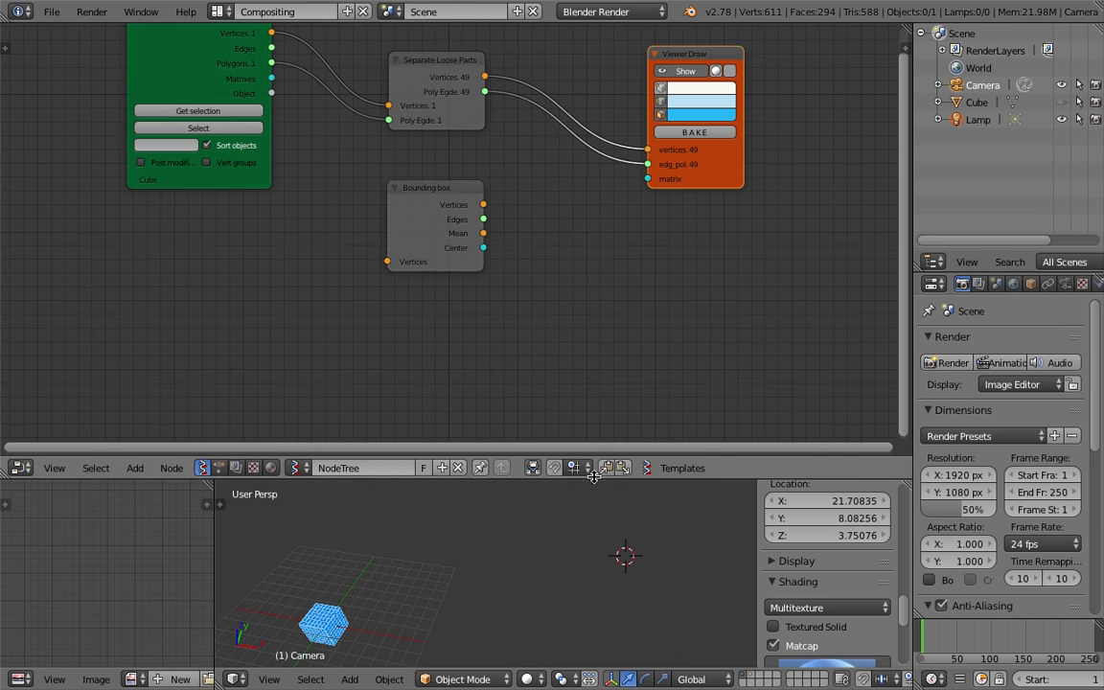
{"action": "left_click_drag", "start_coordinate": [585, 458], "coordinate": [580, 419]}
{"action": "middle_click_drag", "start_coordinate": [547, 261], "coordinate": [532, 269]}
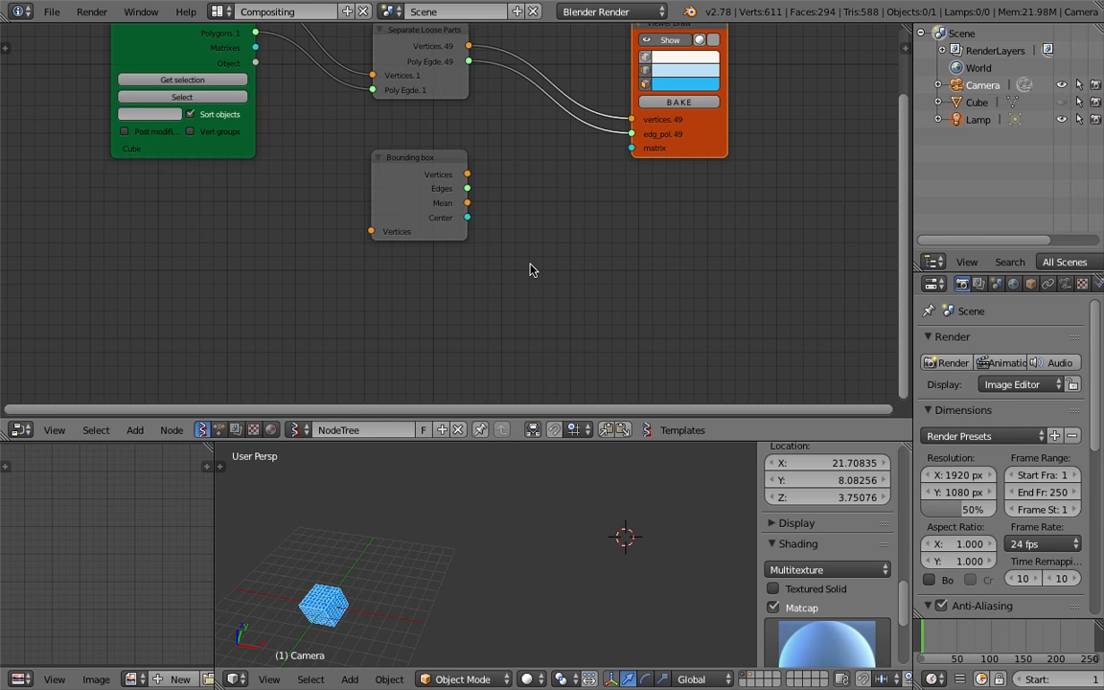
{"action": "left_click_drag", "start_coordinate": [403, 168], "coordinate": [334, 173]}
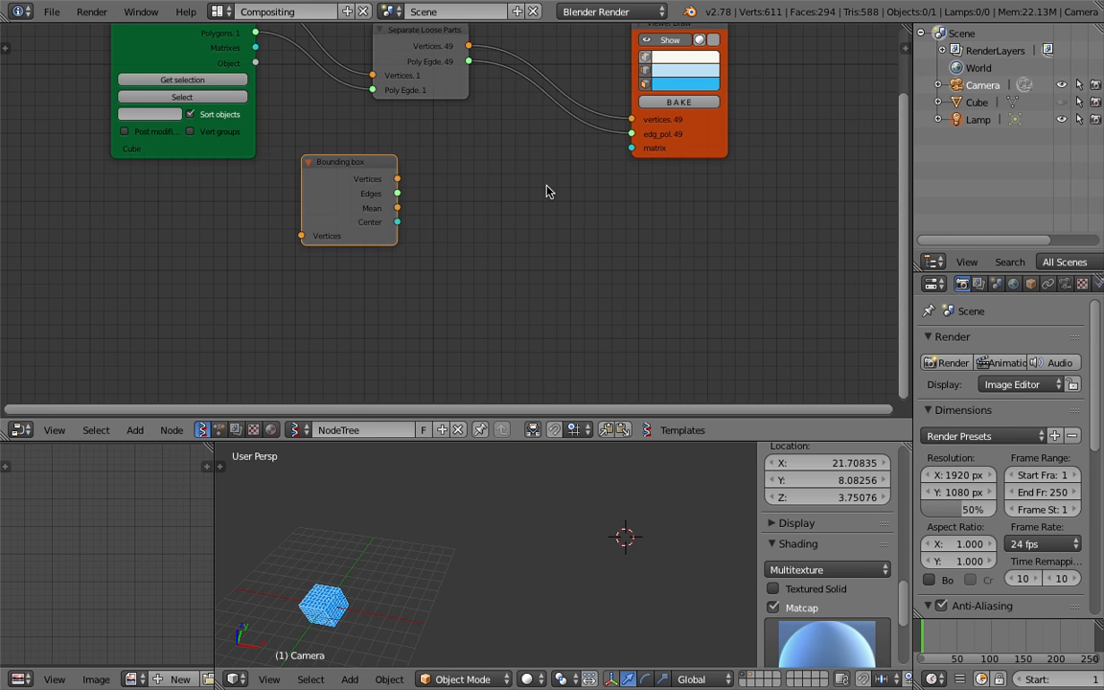
Step: Add a Matrix Interpolation node between the Bounding box and Viewer Draw nodes
{"action": "key", "text": "ctrl+f"}
{"action": "type", "text": "matrix"}
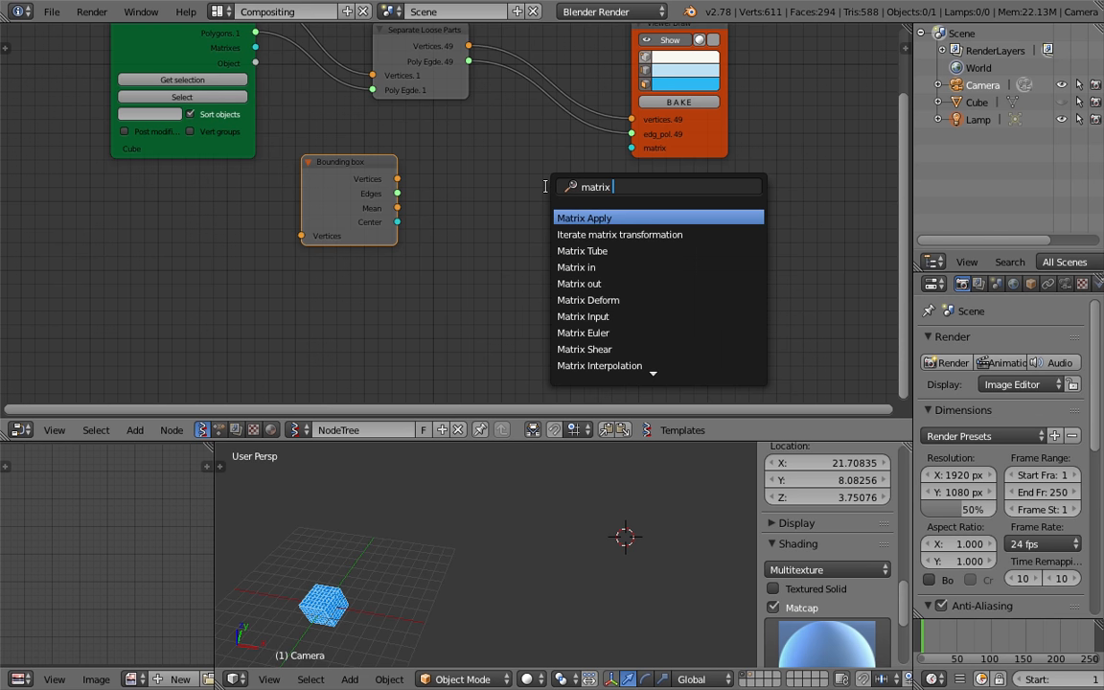
{"action": "type", "text": " iu"}
{"action": "key", "text": "BackSpace"}
{"action": "type", "text": "n"}
{"action": "key", "text": "Down"}
{"action": "key", "text": "Down"}
{"action": "key", "text": "Return"}
{"action": "left_click", "coordinate": [494, 181]}
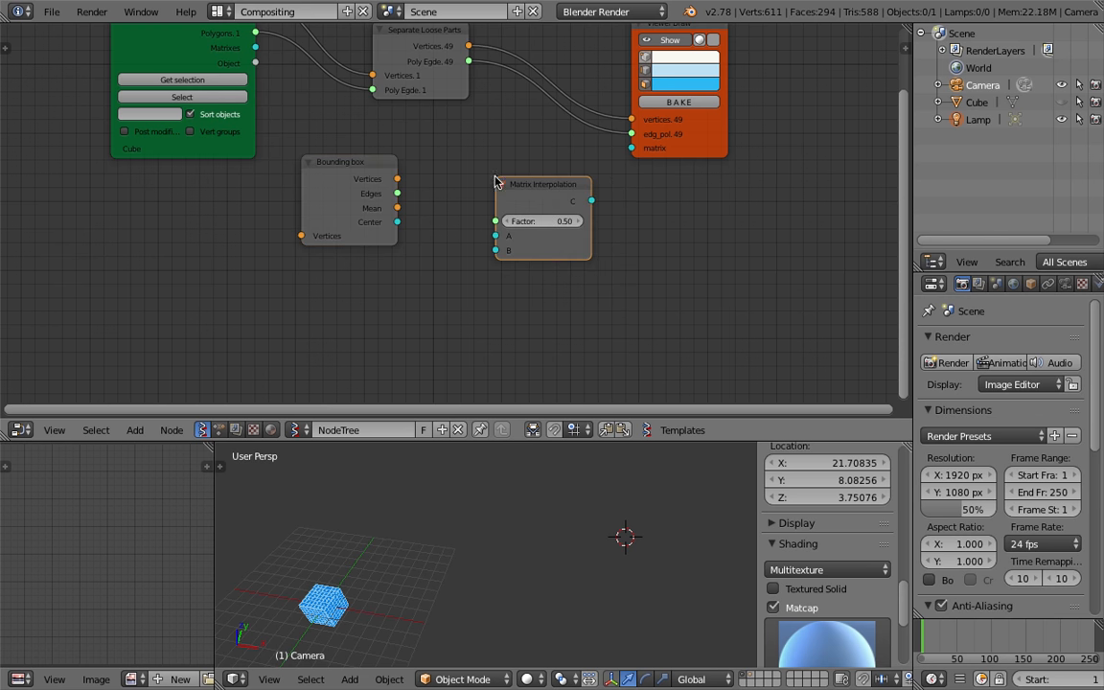
Step: Shift the Viewer Draw node aside, save, and connect Matrix Interpolation's C output to its matrix input
{"action": "left_click_drag", "start_coordinate": [712, 144], "coordinate": [750, 153]}
{"action": "key", "text": "ctrl+s"}
{"action": "left_click", "coordinate": [750, 153]}
{"action": "middle_click_drag", "start_coordinate": [605, 166], "coordinate": [620, 181]}
{"action": "left_click_drag", "start_coordinate": [607, 216], "coordinate": [685, 171]}
{"action": "middle_click_drag", "start_coordinate": [544, 200], "coordinate": [582, 171]}
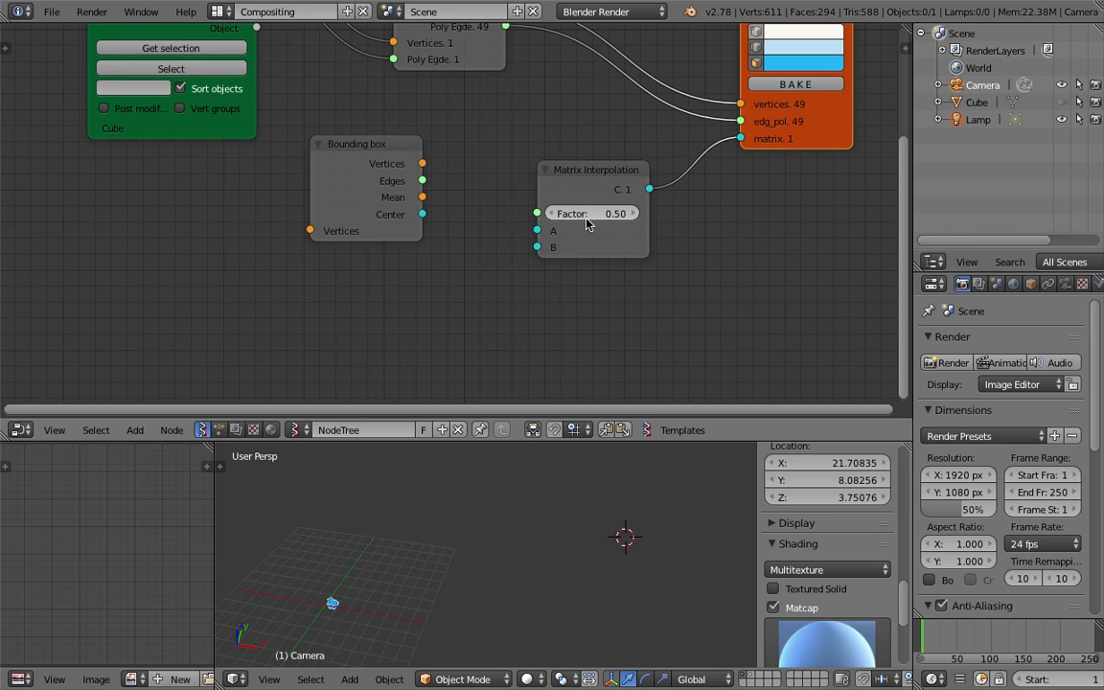
Step: Add a Matrix in node beside the Bounding box node and connect its Matrix output to Matrix Interpolation's A input
{"action": "left_click_drag", "start_coordinate": [408, 168], "coordinate": [302, 184]}
{"action": "key", "text": "shift+a"}
{"action": "left_click", "coordinate": [419, 173]}
{"action": "type", "text": "matri"}
{"action": "key", "text": "Down"}
{"action": "key", "text": "Down"}
{"action": "key", "text": "Down"}
{"action": "key", "text": "Return"}
{"action": "left_click", "coordinate": [466, 181]}
{"action": "left_click_drag", "start_coordinate": [478, 181], "coordinate": [537, 230]}
{"action": "left_click_drag", "start_coordinate": [434, 166], "coordinate": [436, 151]}
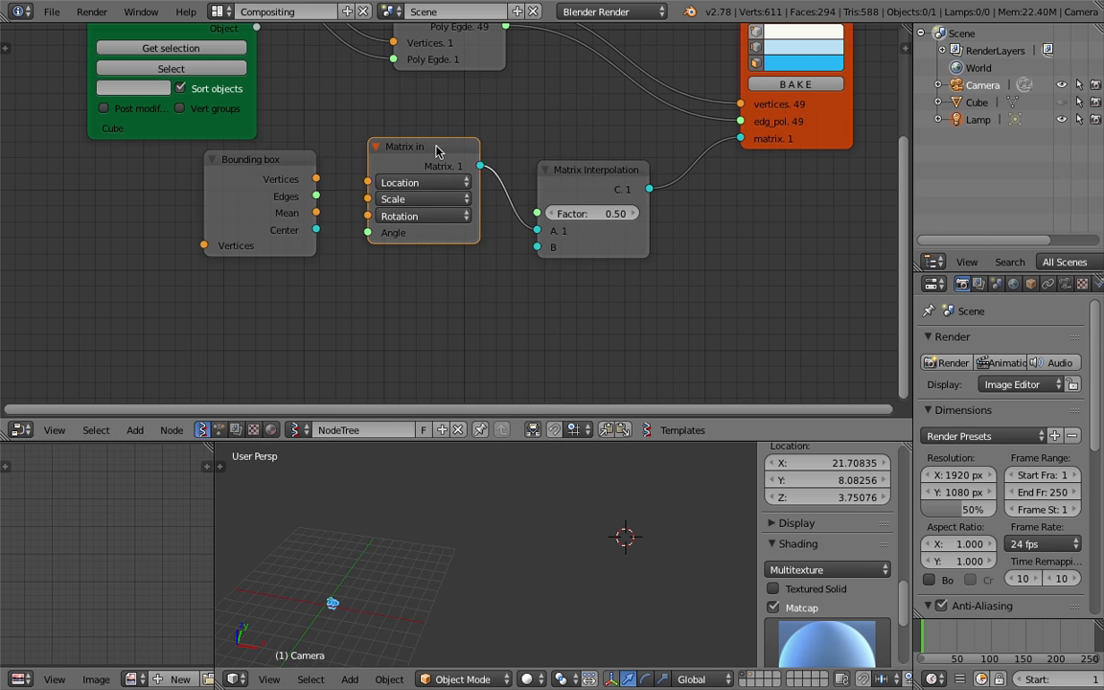
Step: Duplicate the Matrix in node below the original and connect the copy to Matrix Interpolation's B input
{"action": "key", "text": "shift+d"}
{"action": "left_click", "coordinate": [446, 277]}
{"action": "left_click_drag", "start_coordinate": [489, 291], "coordinate": [538, 248]}
{"action": "middle_click_drag", "start_coordinate": [511, 271], "coordinate": [572, 225]}
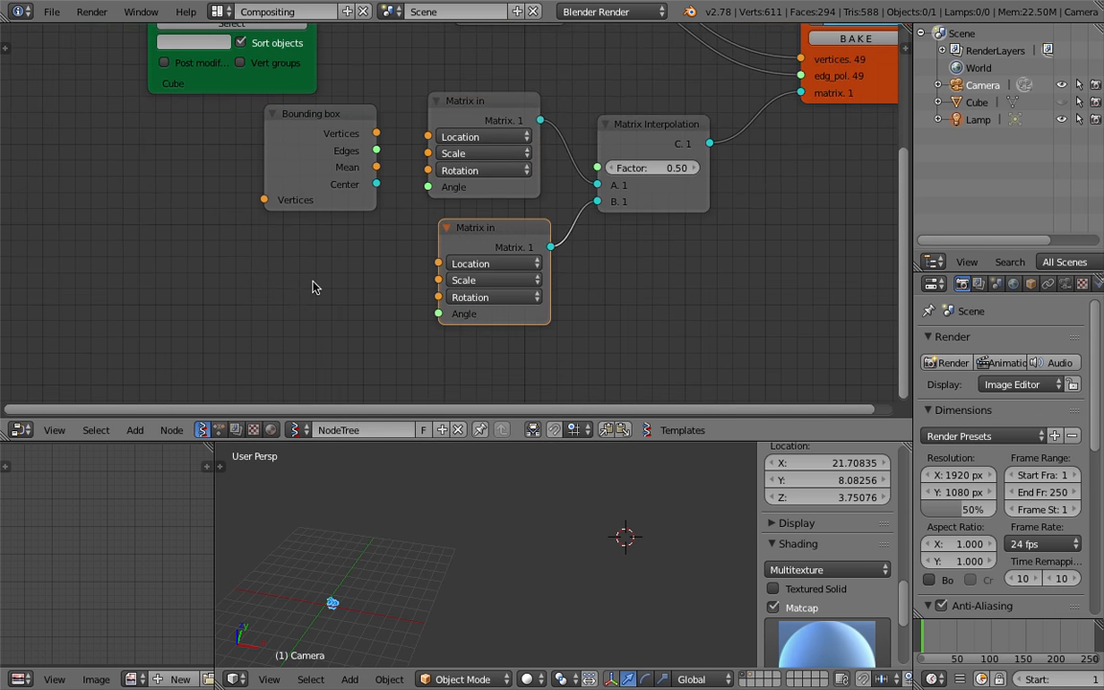
Step: Add a Vector in node and connect its Vectors output to the lower Matrix in node's Scale input
{"action": "key", "text": "space"}
{"action": "type", "text": "vec"}
{"action": "key", "text": "Down"}
{"action": "key", "text": "Return"}
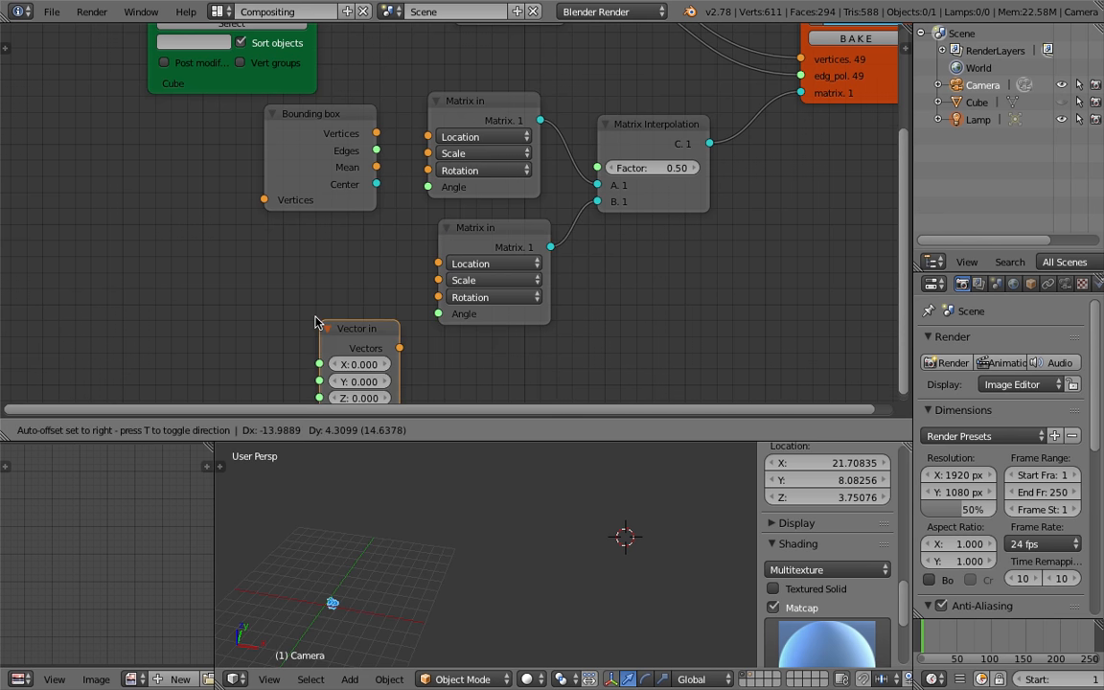
{"action": "left_click", "coordinate": [305, 306]}
{"action": "left_click_drag", "start_coordinate": [387, 336], "coordinate": [437, 280]}
{"action": "left_click_drag", "start_coordinate": [346, 319], "coordinate": [342, 277]}
Step: Set the Matrix Interpolation Factor to 0.00 while checking the piece in the 3D view
{"action": "left_click_drag", "start_coordinate": [674, 178], "coordinate": [623, 168]}
{"action": "middle_click_drag", "start_coordinate": [491, 456], "coordinate": [542, 533]}
{"action": "left_click_drag", "start_coordinate": [664, 165], "coordinate": [667, 166]}
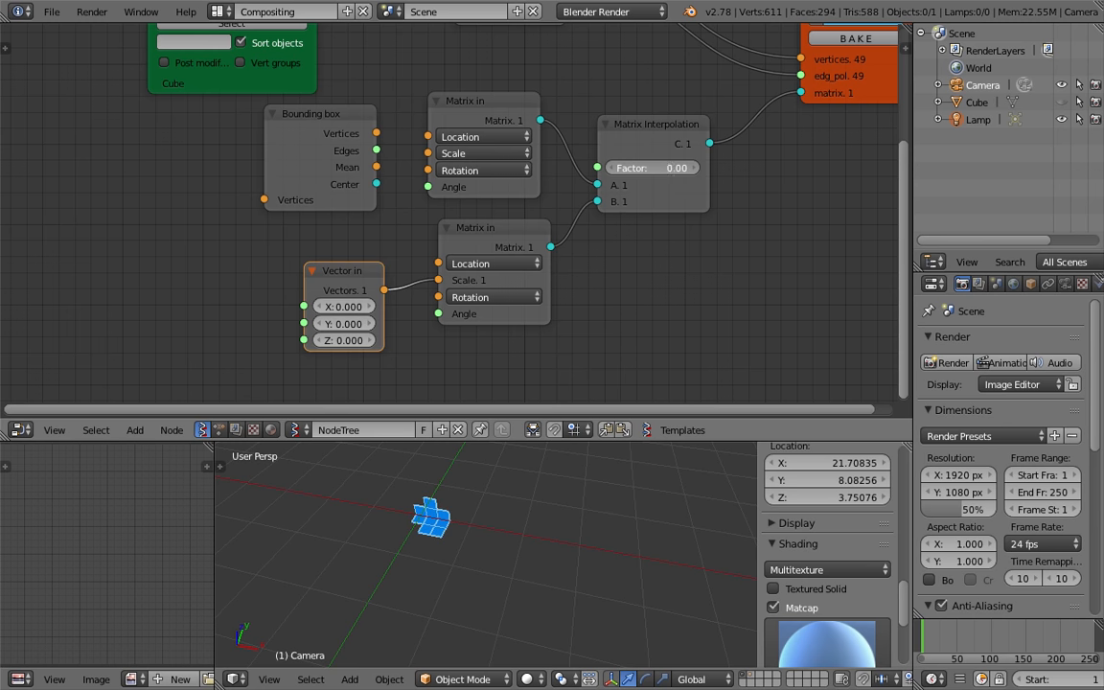
Step: Move the Objects in, Bounding box and Separate Loose Parts nodes away from the matrix nodes, saving the file
{"action": "middle_click_drag", "start_coordinate": [644, 165], "coordinate": [654, 295]}
{"action": "scroll", "coordinate": [652, 299], "scroll_direction": "down", "scroll_amount": 4}
{"action": "left_click_drag", "start_coordinate": [326, 130], "coordinate": [217, 108]}
{"action": "key", "text": "ctrl+s"}
{"action": "left_click", "coordinate": [217, 129]}
{"action": "left_click_drag", "start_coordinate": [370, 234], "coordinate": [245, 261]}
{"action": "left_click_drag", "start_coordinate": [485, 113], "coordinate": [371, 107]}
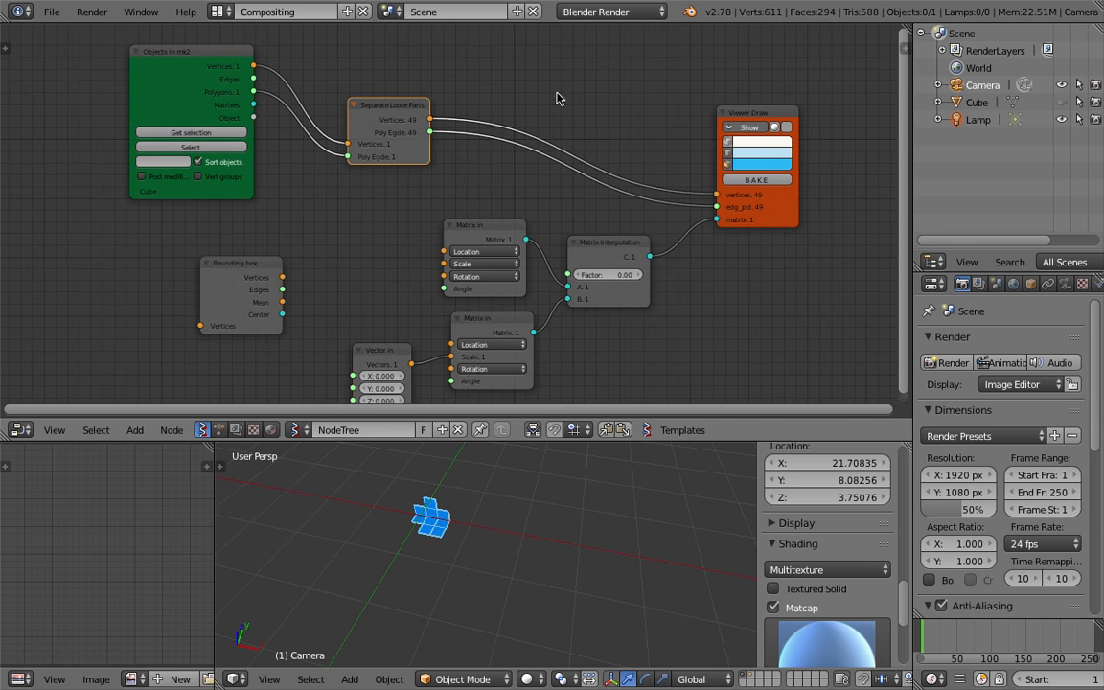
Step: Space out the Viewer Draw, Matrix Interpolation, both Matrix in and Vector in nodes, and save the file
{"action": "left_click_drag", "start_coordinate": [771, 116], "coordinate": [829, 91]}
{"action": "left_click_drag", "start_coordinate": [643, 242], "coordinate": [732, 218]}
{"action": "left_click_drag", "start_coordinate": [502, 238], "coordinate": [572, 217]}
{"action": "left_click_drag", "start_coordinate": [507, 323], "coordinate": [558, 320]}
{"action": "middle_click_drag", "start_coordinate": [562, 237], "coordinate": [587, 163]}
{"action": "left_click_drag", "start_coordinate": [417, 273], "coordinate": [489, 256]}
{"action": "key", "text": "ctrl+s"}
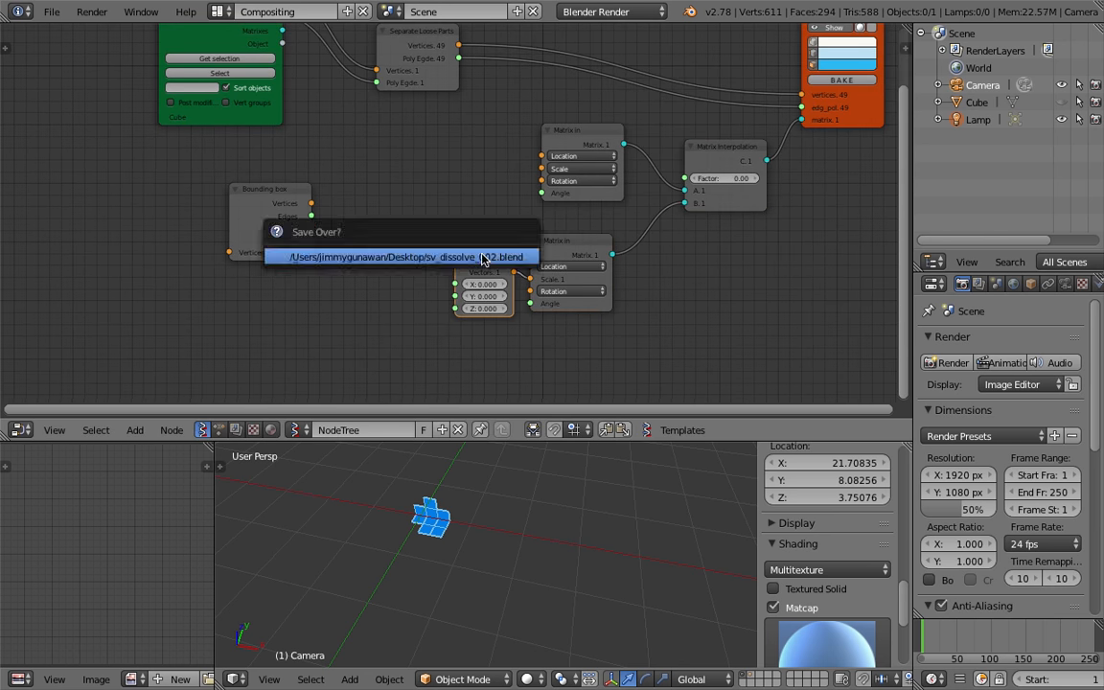
{"action": "left_click", "coordinate": [485, 254]}
Step: Save the file again and shift the Separate Loose Parts node slightly toward the Objects in node
{"action": "scroll", "coordinate": [461, 196], "scroll_direction": "up", "scroll_amount": 2}
{"action": "scroll", "coordinate": [460, 197], "scroll_direction": "down", "scroll_amount": 2}
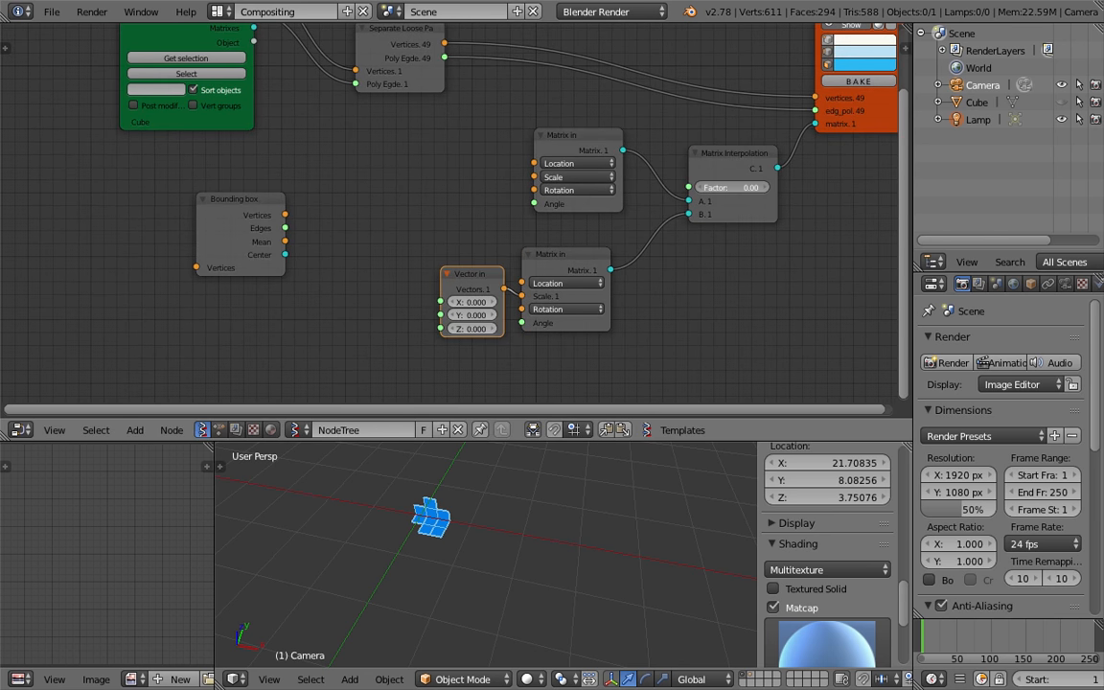
{"action": "middle_click_drag", "start_coordinate": [641, 128], "coordinate": [631, 151]}
{"action": "key", "text": "ctrl+s"}
{"action": "left_click", "coordinate": [631, 151]}
{"action": "left_click_drag", "start_coordinate": [397, 64], "coordinate": [385, 61]}
{"action": "middle_click_drag", "start_coordinate": [402, 96], "coordinate": [410, 123]}
{"action": "scroll", "coordinate": [430, 142], "scroll_direction": "down", "scroll_amount": 1}
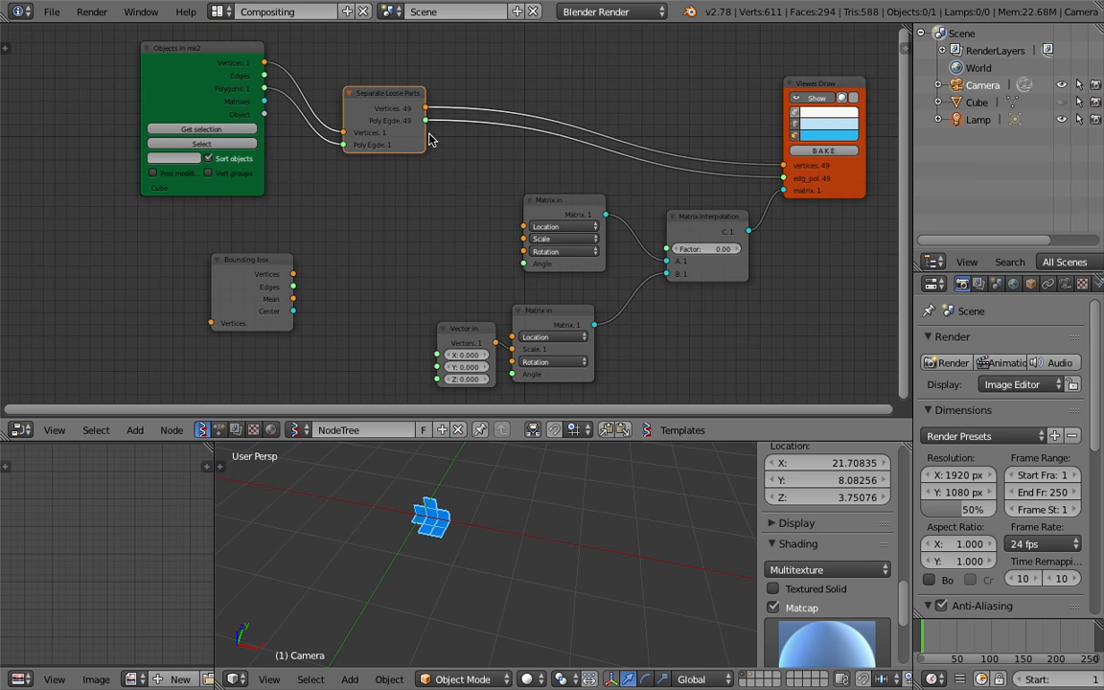
Step: Connect Separate Loose Parts' Vertices to the Bounding box input, and the Bounding box Vertices output to the upper Matrix in's Location
{"action": "left_click_drag", "start_coordinate": [431, 120], "coordinate": [459, 133]}
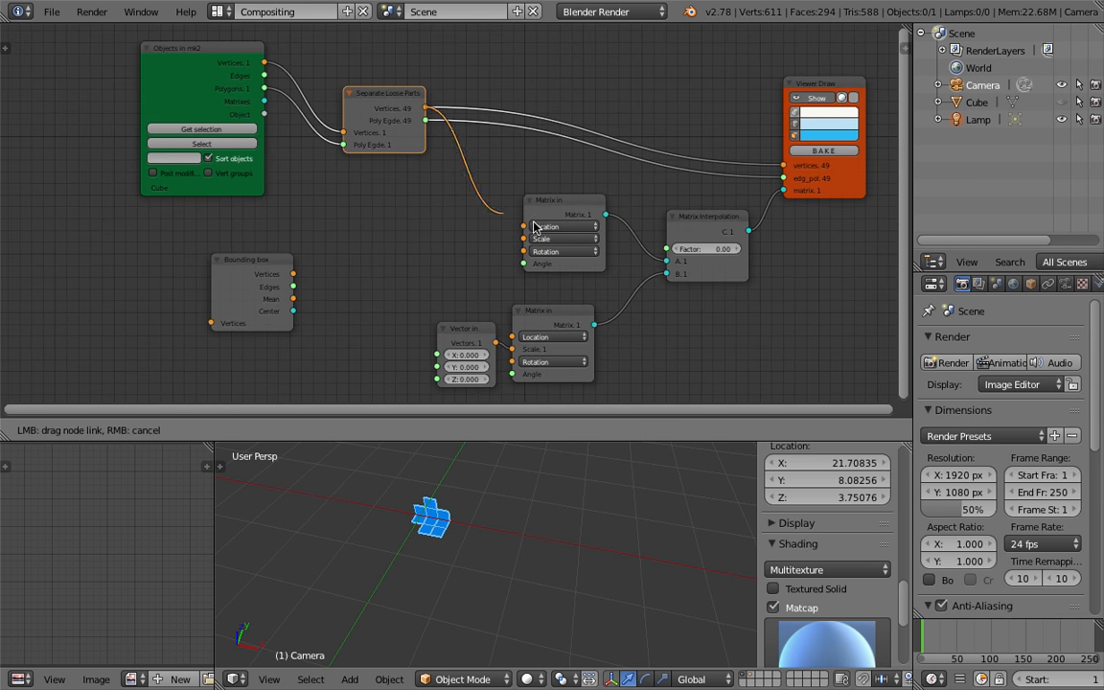
{"action": "left_click_drag", "start_coordinate": [451, 212], "coordinate": [438, 178]}
{"action": "left_click_drag", "start_coordinate": [228, 296], "coordinate": [335, 275]}
{"action": "scroll", "coordinate": [485, 279], "scroll_direction": "up", "scroll_amount": 2}
{"action": "left_click_drag", "start_coordinate": [400, 211], "coordinate": [440, 154]}
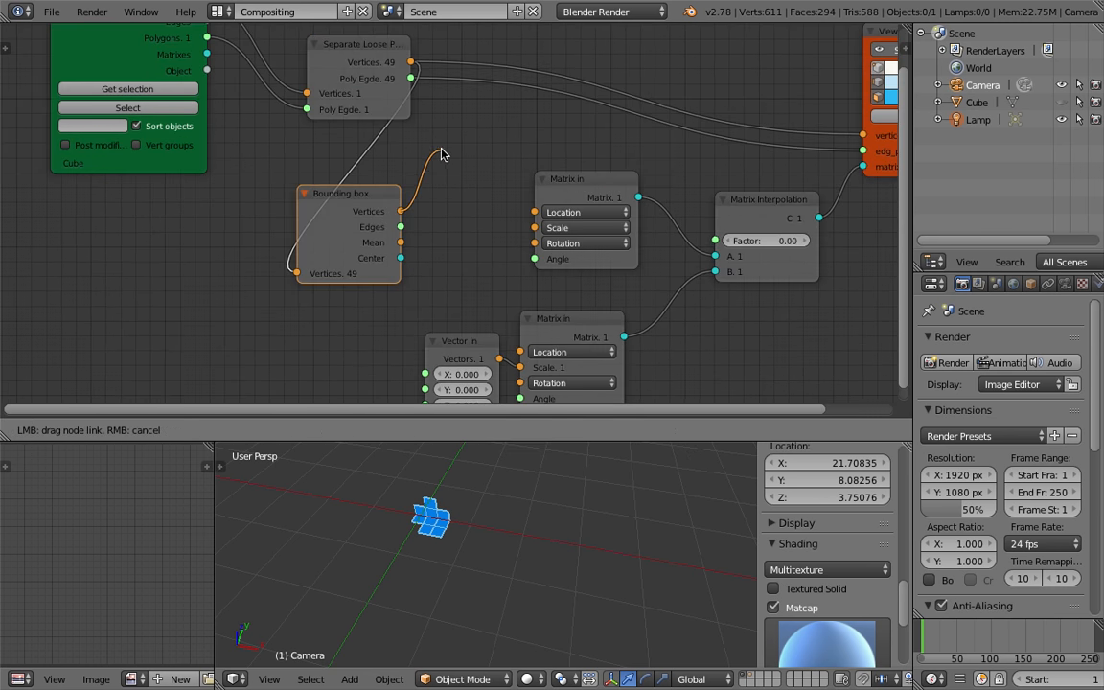
{"action": "left_click_drag", "start_coordinate": [534, 266], "coordinate": [534, 216]}
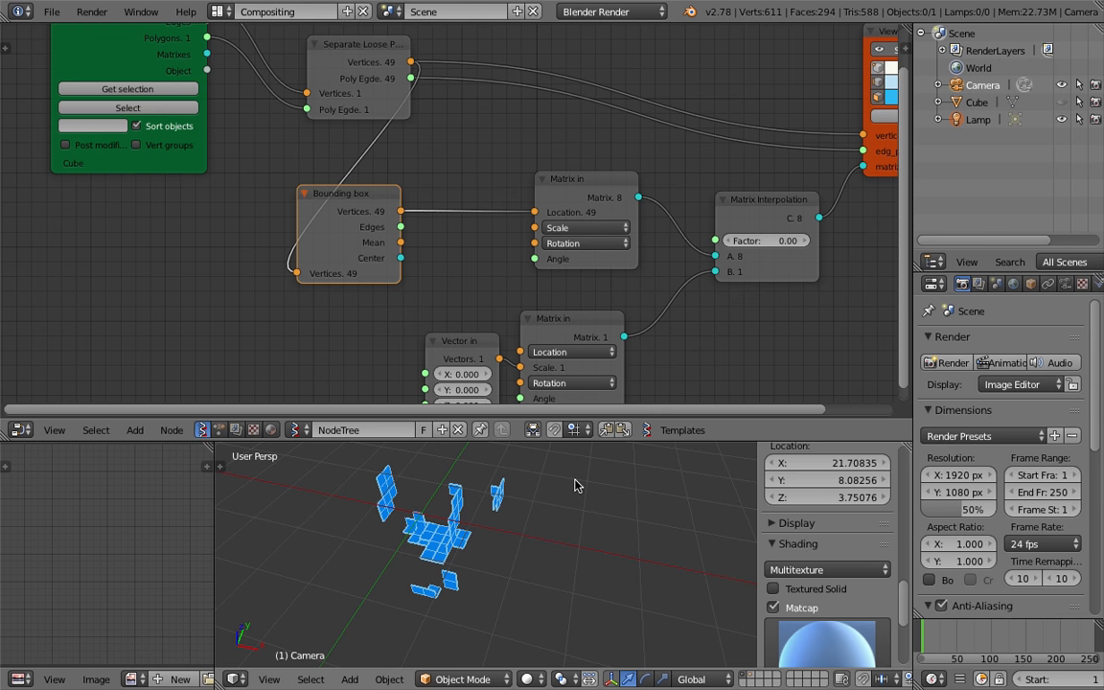
Step: Try the Bounding box Mean output as the upper Matrix in's Location, and test it by varying the Matrix Interpolation factor
{"action": "left_click_drag", "start_coordinate": [766, 241], "coordinate": [729, 240]}
{"action": "middle_click_drag", "start_coordinate": [505, 239], "coordinate": [499, 227]}
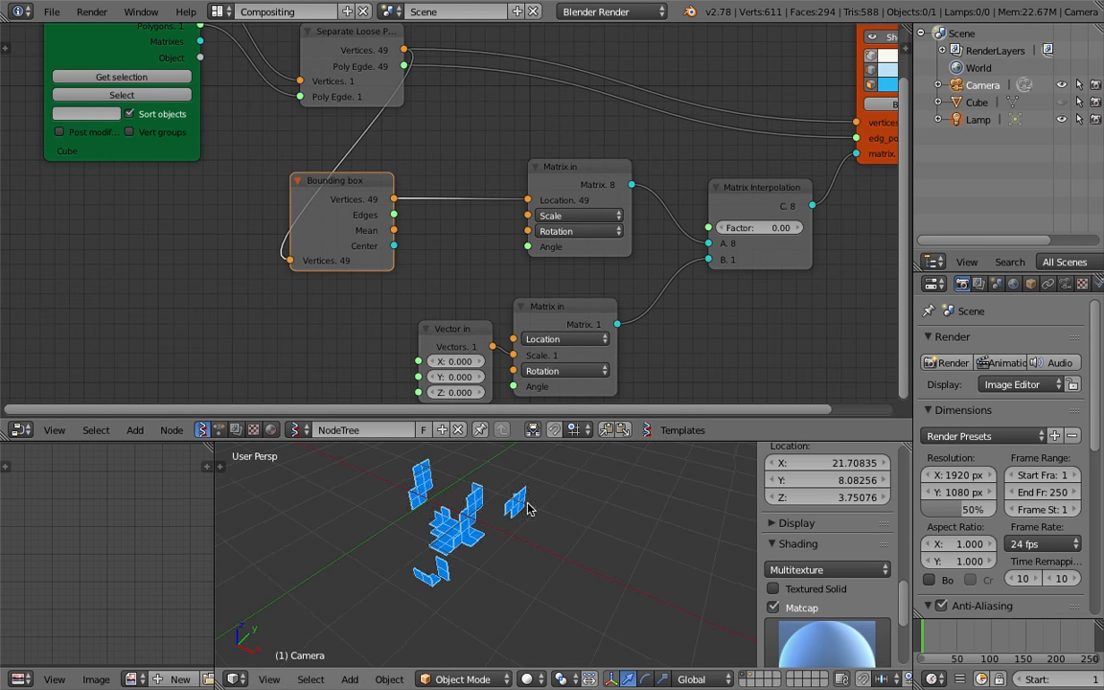
{"action": "left_click_drag", "start_coordinate": [394, 230], "coordinate": [527, 200]}
{"action": "left_click_drag", "start_coordinate": [755, 240], "coordinate": [820, 241]}
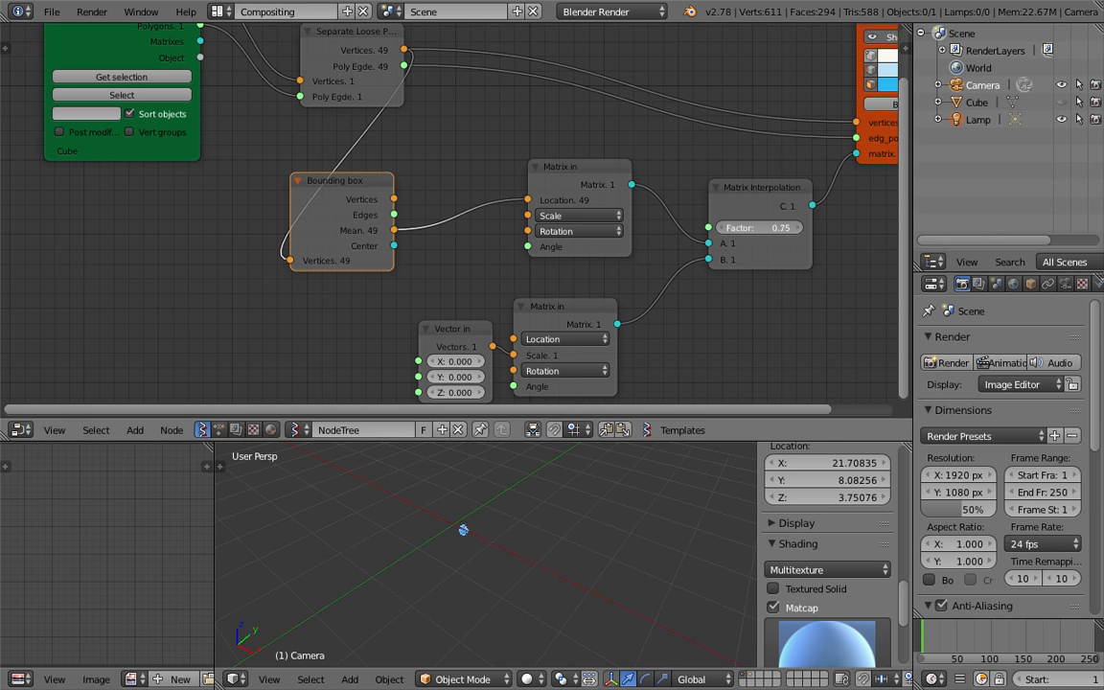
{"action": "left_click_drag", "start_coordinate": [757, 227], "coordinate": [728, 227]}
Step: Try a Matrix out node between Bounding box's Mean output and the upper Matrix in's Location, and delete that node
{"action": "left_click_drag", "start_coordinate": [379, 216], "coordinate": [294, 226]}
{"action": "key", "text": "space"}
{"action": "type", "text": "matrix out"}
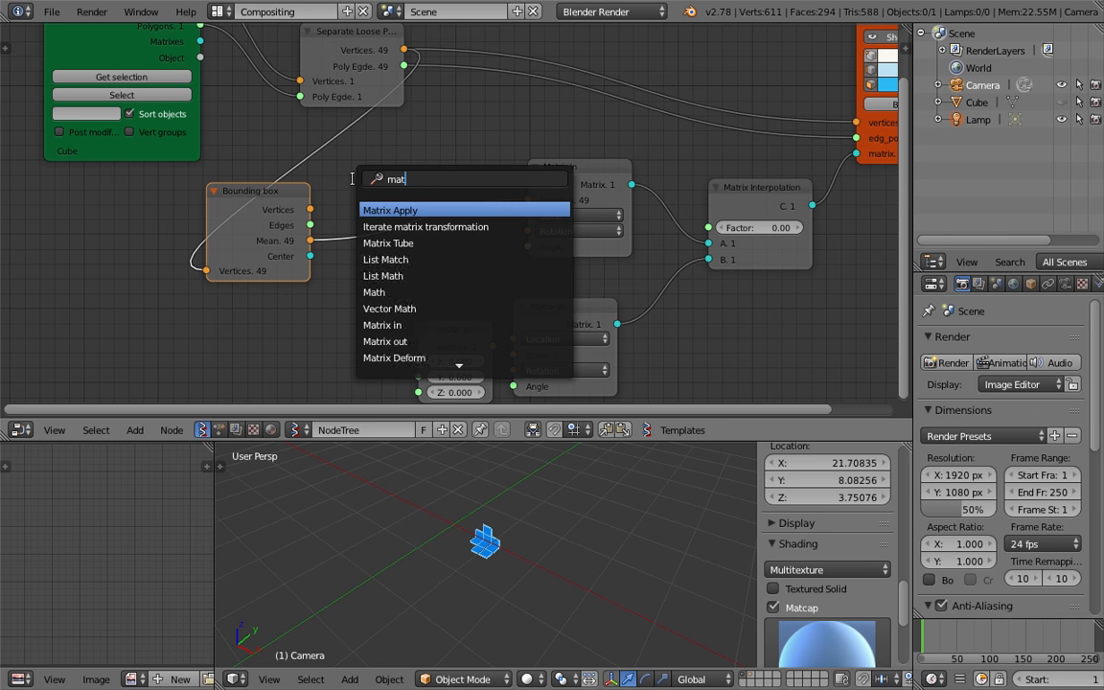
{"action": "key", "text": "Return"}
{"action": "left_click", "coordinate": [354, 183]}
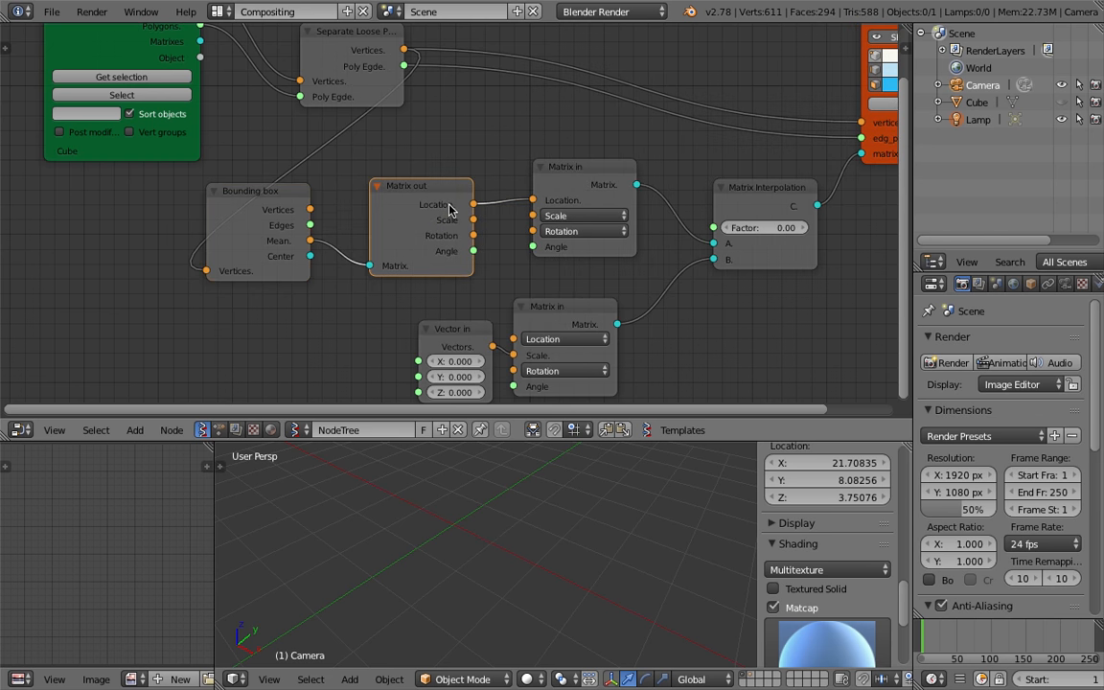
{"action": "left_click_drag", "start_coordinate": [448, 203], "coordinate": [411, 191]}
{"action": "left_click_drag", "start_coordinate": [481, 177], "coordinate": [540, 198], "text": "ctrl"}
{"action": "left_click_drag", "start_coordinate": [526, 252], "coordinate": [533, 199]}
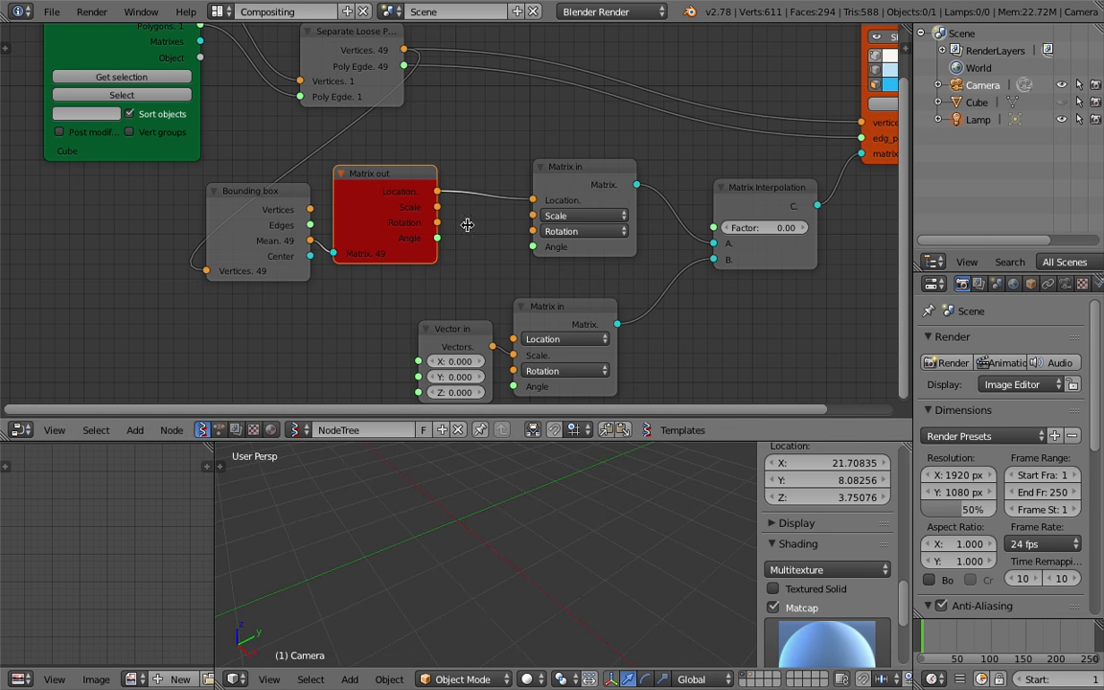
{"action": "key", "text": "x"}
{"action": "key", "text": "space"}
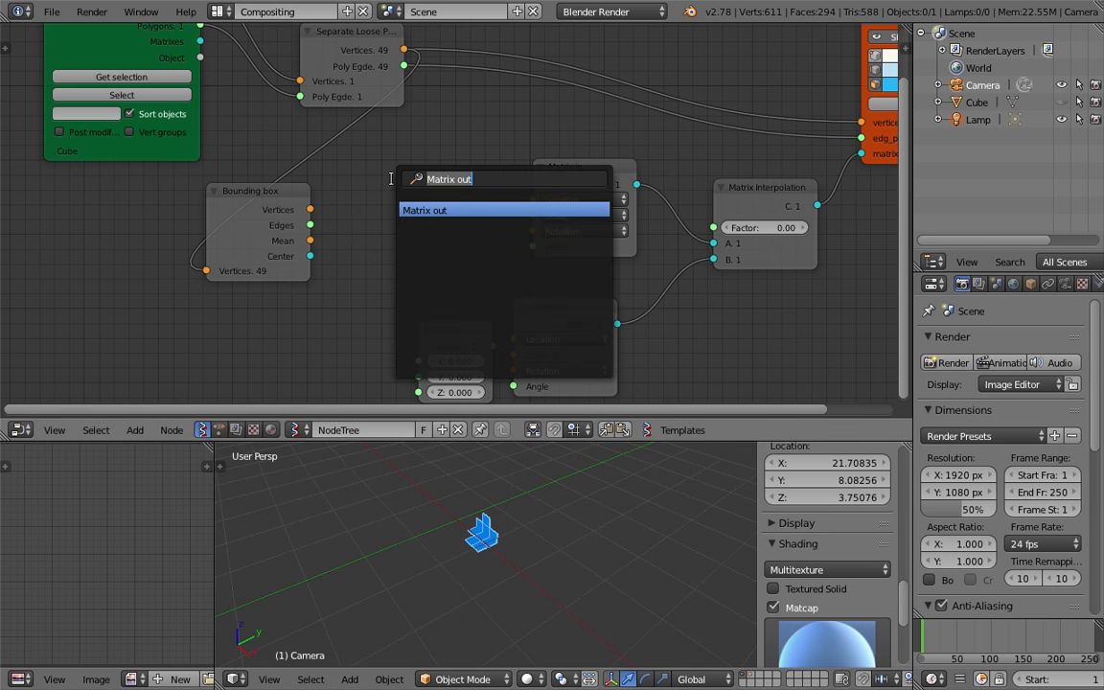
{"action": "type", "text": "list"}
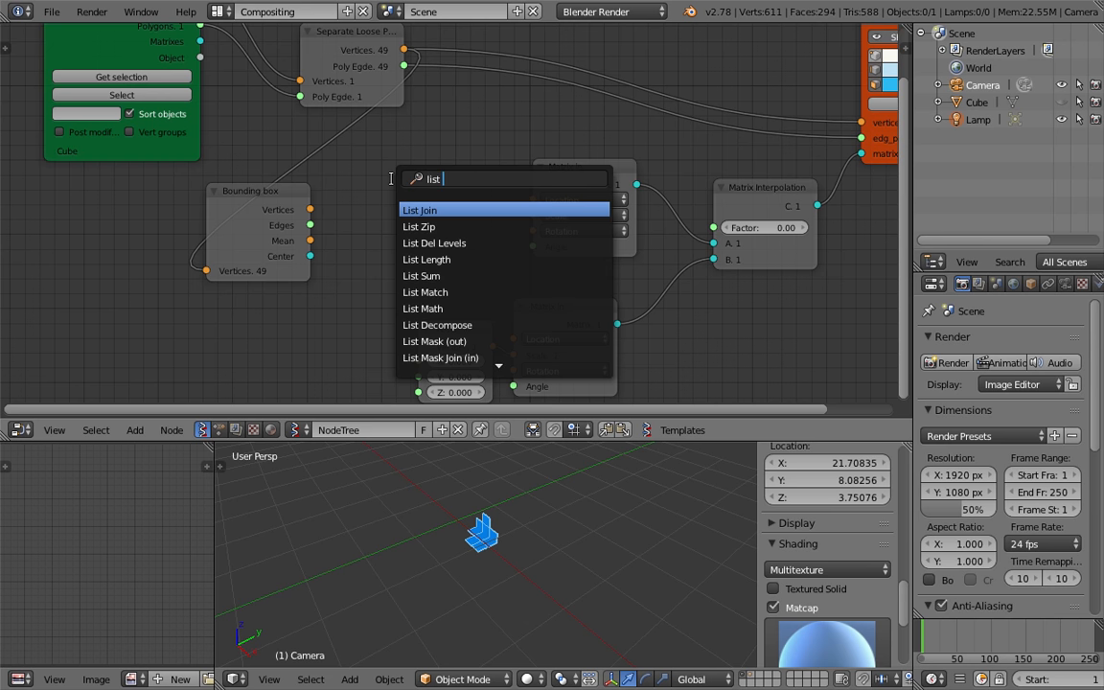
{"action": "key", "text": "Escape"}
Step: Add a Matrix out node fed by Bounding box's Center output, and shift the upper Matrix in away to make room
{"action": "key", "text": "space"}
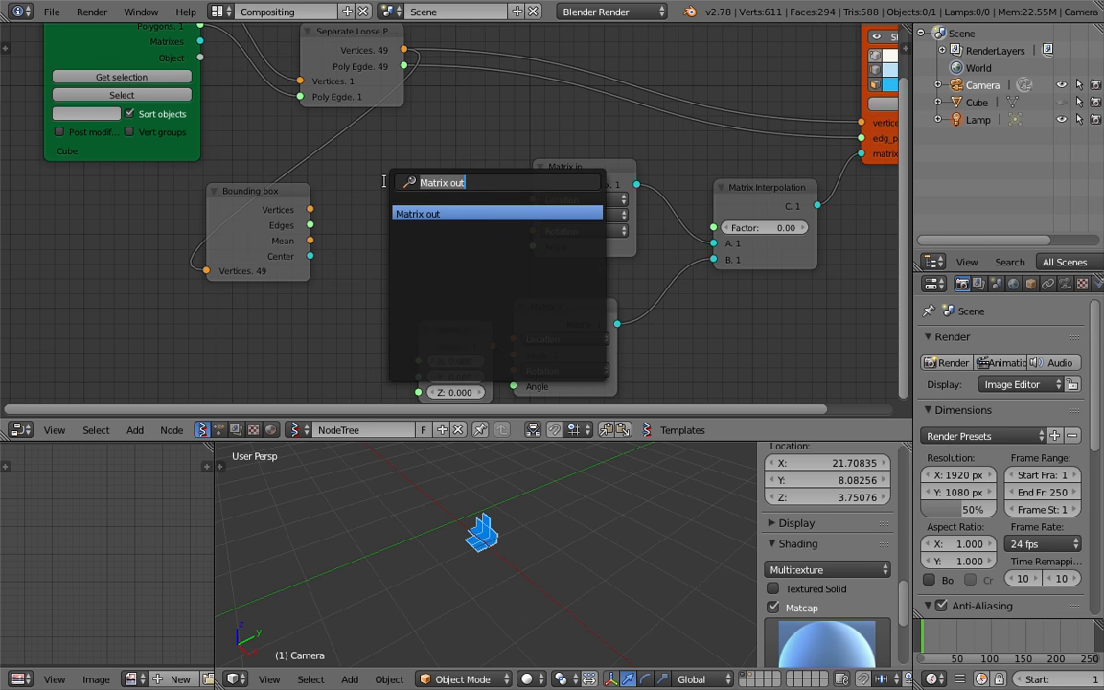
{"action": "type", "text": "matrix out"}
{"action": "key", "text": "Return"}
{"action": "left_click", "coordinate": [338, 186]}
{"action": "left_click_drag", "start_coordinate": [309, 256], "coordinate": [338, 269]}
{"action": "left_click_drag", "start_coordinate": [582, 172], "coordinate": [611, 173]}
Step: Add a List Join node between the Matrix out and upper Matrix in nodes
{"action": "key", "text": "shift+a"}
{"action": "left_click", "coordinate": [528, 152]}
{"action": "type", "text": "joint"}
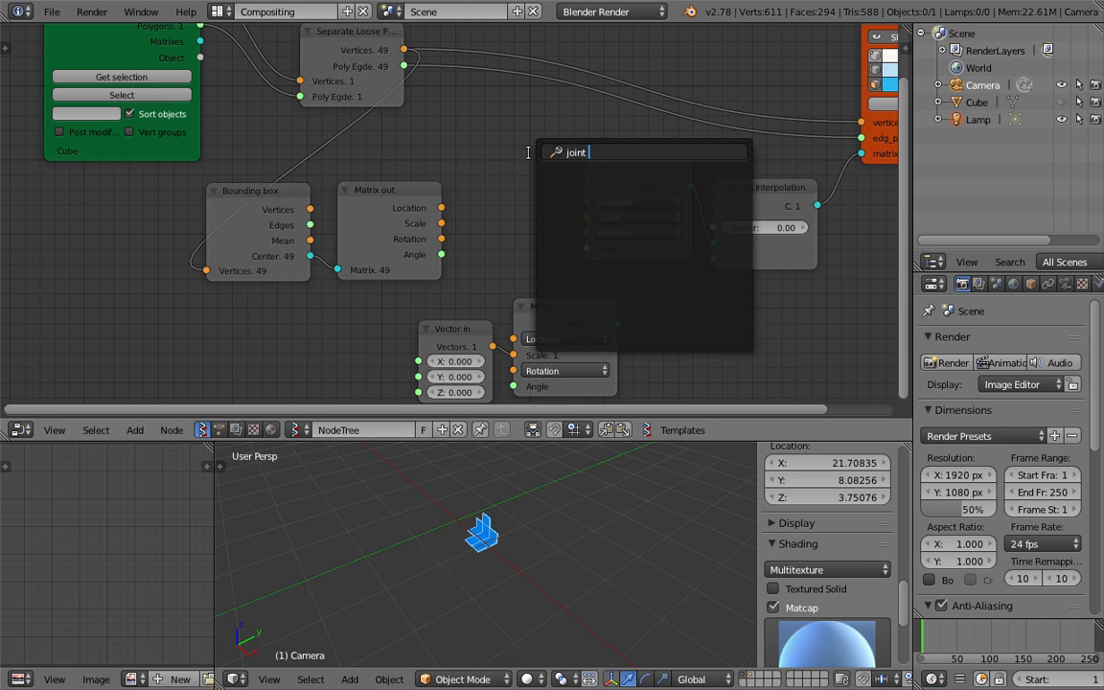
{"action": "key", "text": "BackSpace"}
{"action": "key", "text": "Down"}
{"action": "key", "text": "Return"}
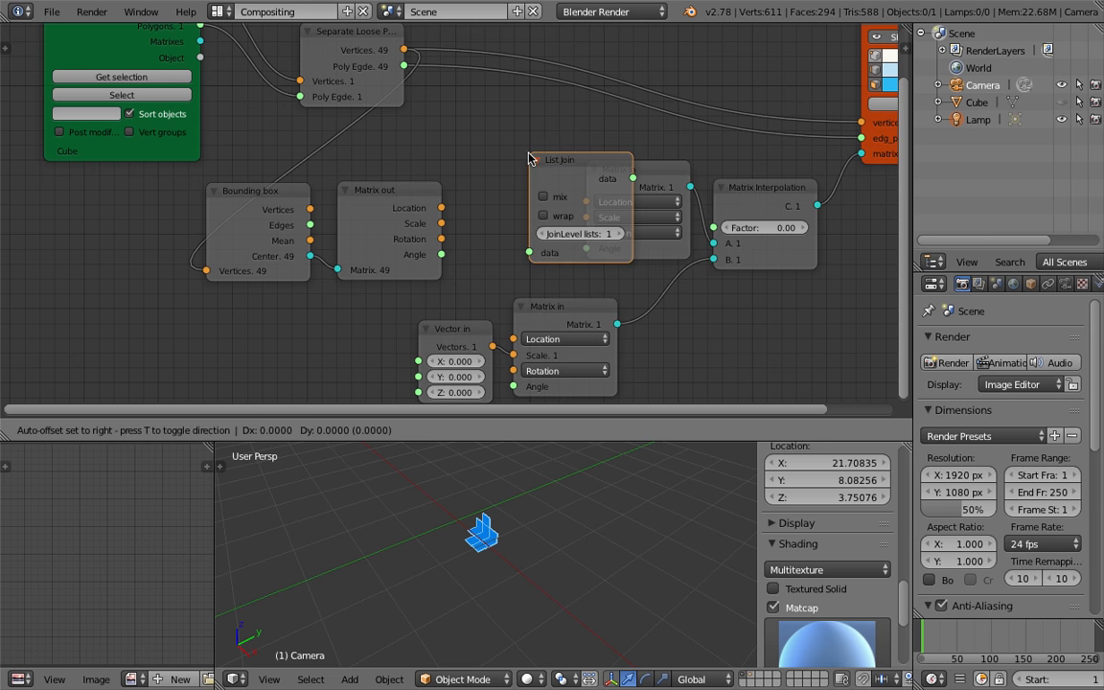
{"action": "left_click", "coordinate": [456, 168]}
Step: Link Matrix out's Location through List Join at join level 2 into the upper Matrix in's Location, and test the interpolation factor
{"action": "left_click_drag", "start_coordinate": [441, 208], "coordinate": [465, 230]}
{"action": "left_click_drag", "start_coordinate": [568, 155], "coordinate": [586, 203]}
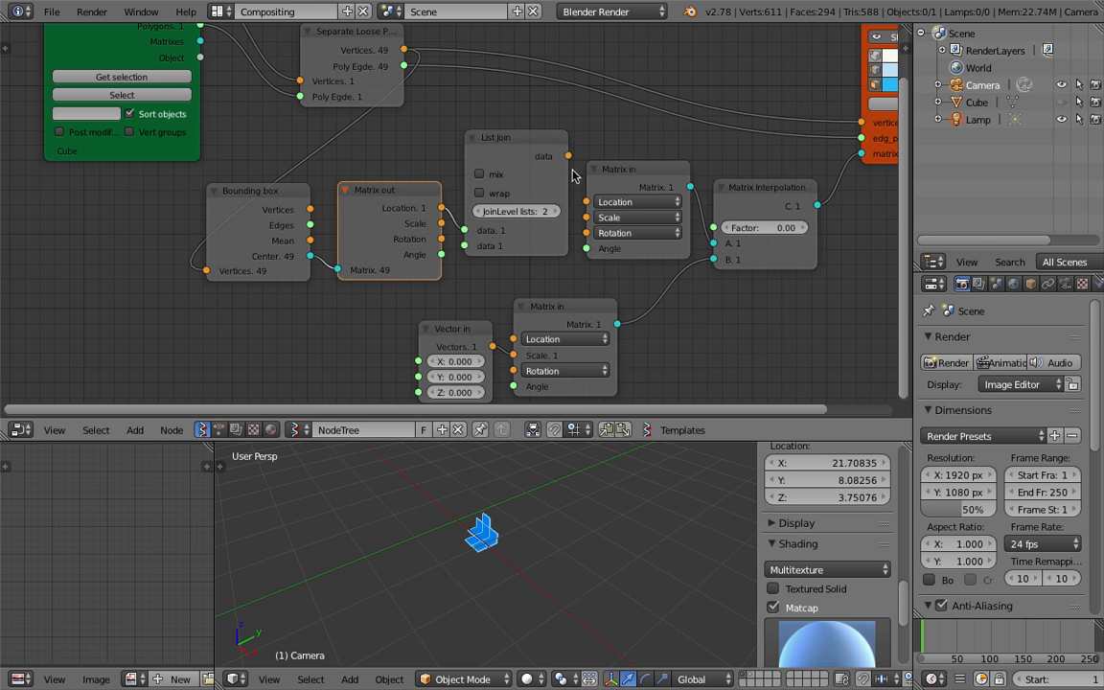
{"action": "left_click_drag", "start_coordinate": [569, 156], "coordinate": [586, 202]}
{"action": "left_click_drag", "start_coordinate": [568, 155], "coordinate": [596, 203]}
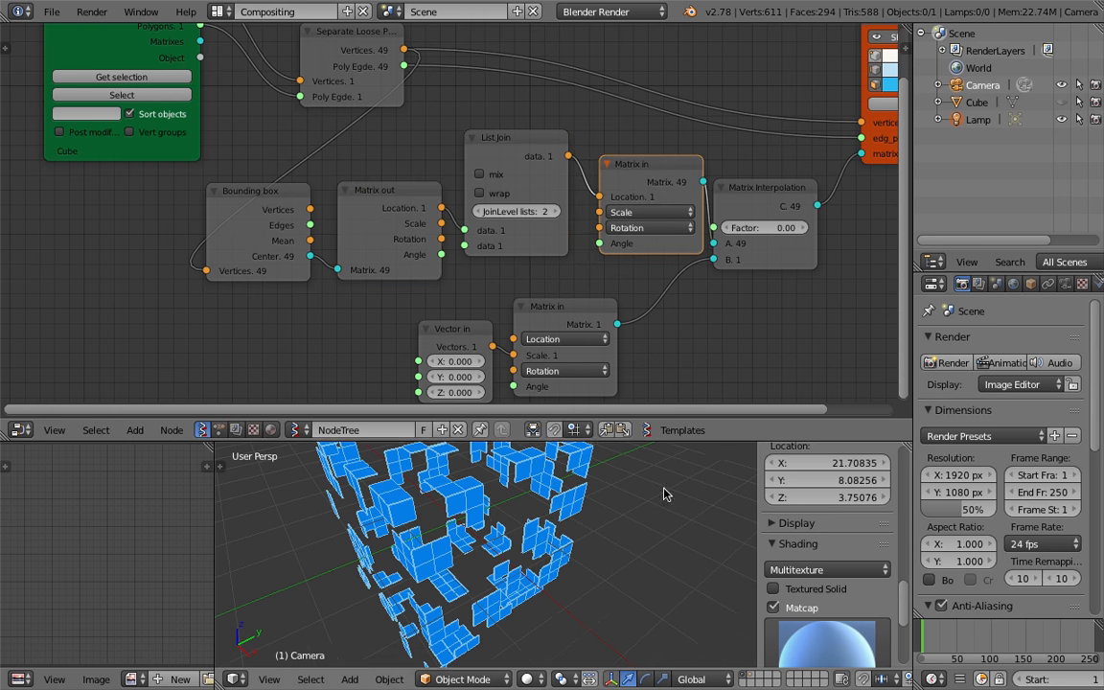
{"action": "mouse_move", "coordinate": [521, 548]}
{"action": "middle_mouse_down"}
{"action": "mouse_move", "coordinate": [599, 523]}
{"action": "mouse_move", "coordinate": [489, 490]}
{"action": "mouse_move", "coordinate": [528, 525]}
{"action": "mouse_move", "coordinate": [572, 599]}
{"action": "mouse_move", "coordinate": [510, 556]}
{"action": "mouse_move", "coordinate": [525, 546]}
{"action": "middle_mouse_up"}
{"action": "left_click_drag", "start_coordinate": [769, 228], "coordinate": [728, 228]}
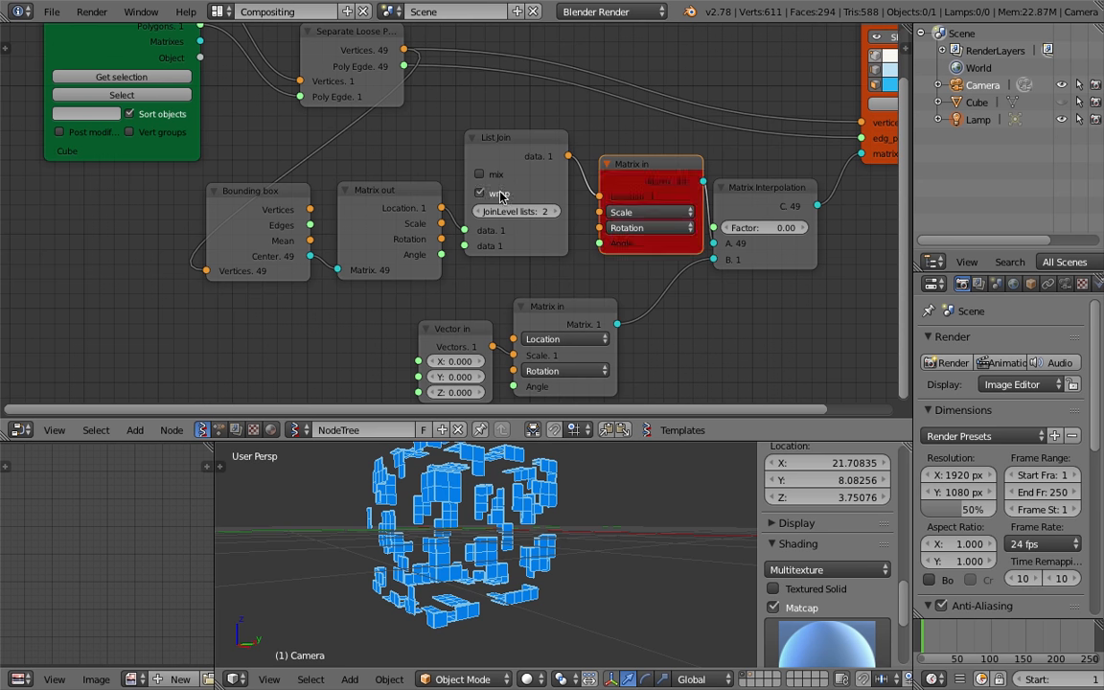
Step: Delete the List Join and Matrix out nodes
{"action": "left_click", "coordinate": [507, 147]}
{"action": "key", "text": "x"}
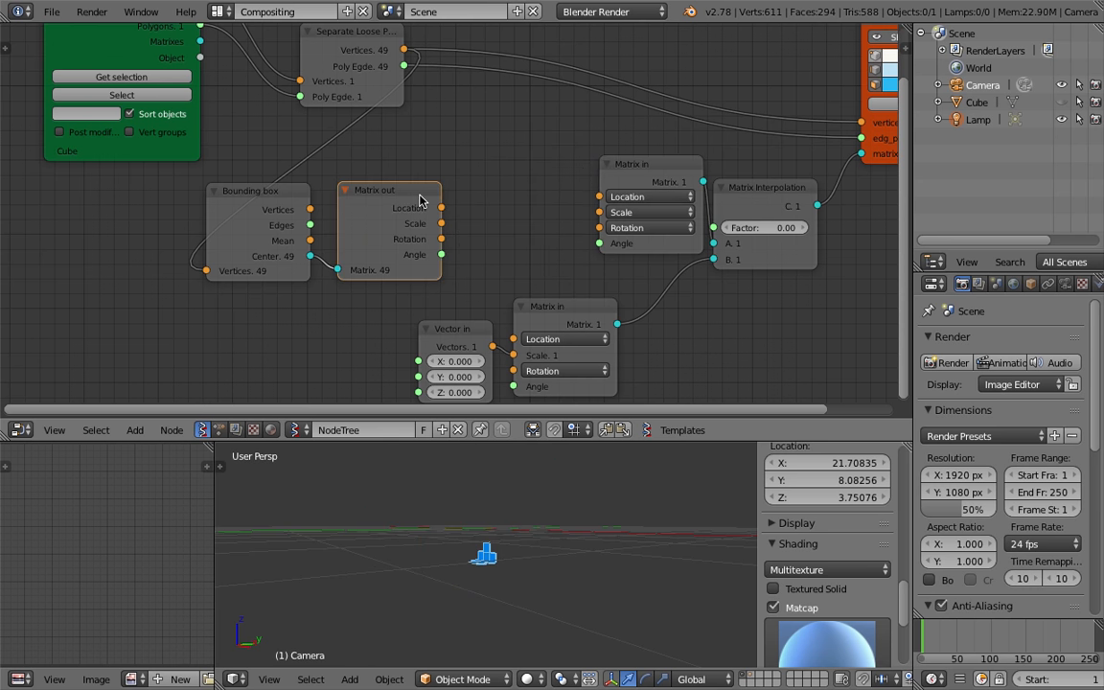
{"action": "key", "text": "x"}
Step: Move the Bounding box node just beneath Separate Loose Parts and save the file
{"action": "left_click_drag", "start_coordinate": [277, 189], "coordinate": [467, 120]}
{"action": "key", "text": "ctrl+s"}
{"action": "left_click", "coordinate": [475, 129]}
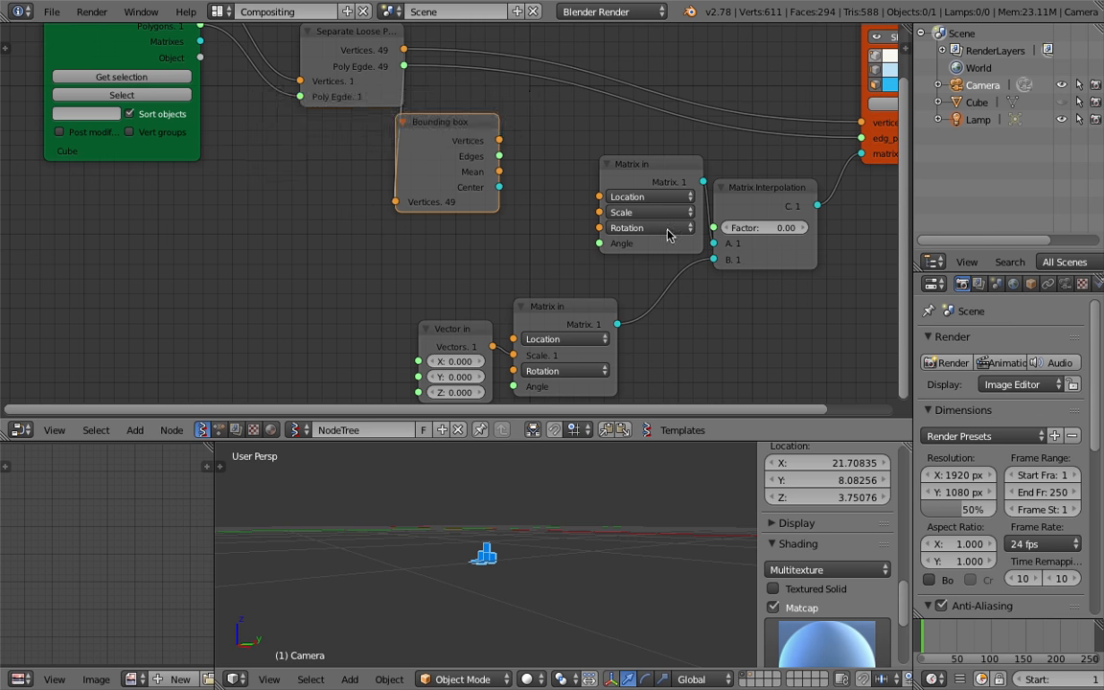
Step: Space out the Matrix Interpolation, Viewer Draw, Vector in and both Matrix in nodes
{"action": "middle_click_drag", "start_coordinate": [668, 236], "coordinate": [572, 170]}
{"action": "left_click_drag", "start_coordinate": [695, 184], "coordinate": [710, 221]}
{"action": "middle_click_drag", "start_coordinate": [721, 254], "coordinate": [725, 287]}
{"action": "left_click_drag", "start_coordinate": [848, 118], "coordinate": [888, 188]}
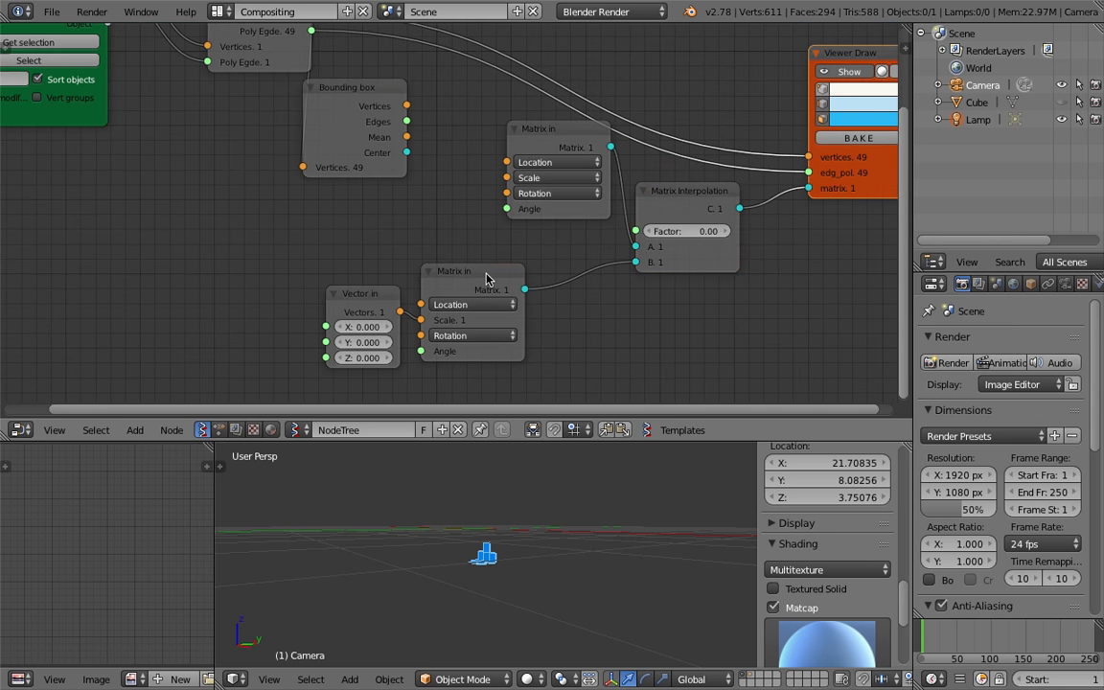
{"action": "left_click_drag", "start_coordinate": [486, 278], "coordinate": [502, 301]}
{"action": "left_click_drag", "start_coordinate": [530, 129], "coordinate": [500, 182]}
{"action": "middle_click_drag", "start_coordinate": [488, 171], "coordinate": [493, 144]}
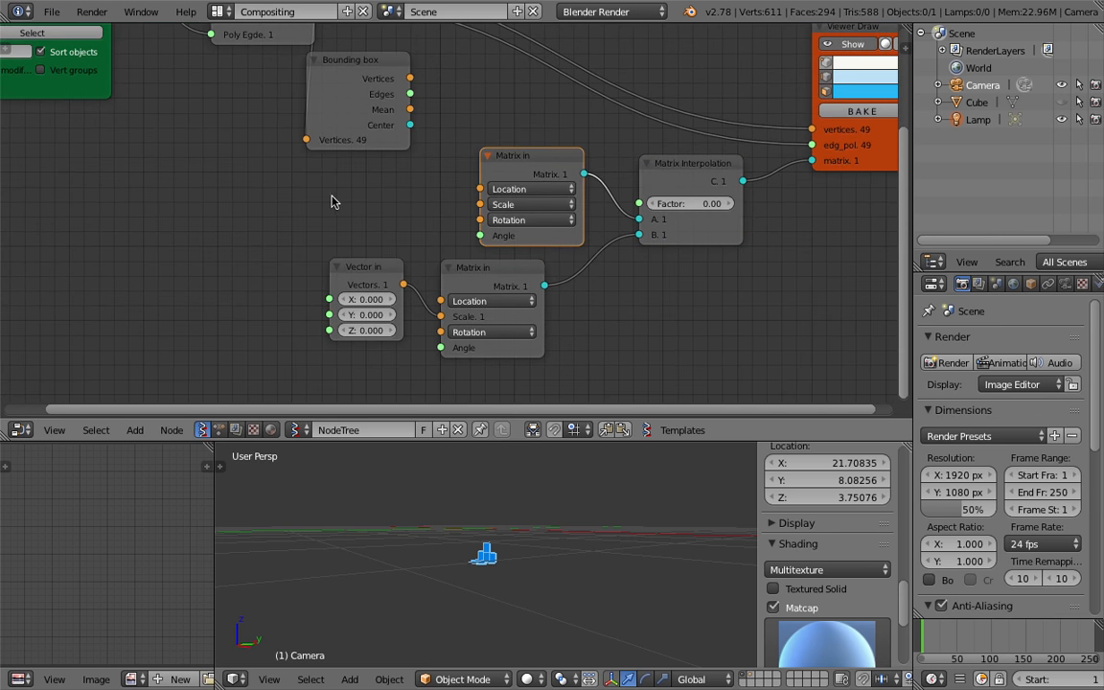
{"action": "left_click_drag", "start_coordinate": [356, 268], "coordinate": [355, 326]}
{"action": "left_click_drag", "start_coordinate": [479, 268], "coordinate": [506, 314]}
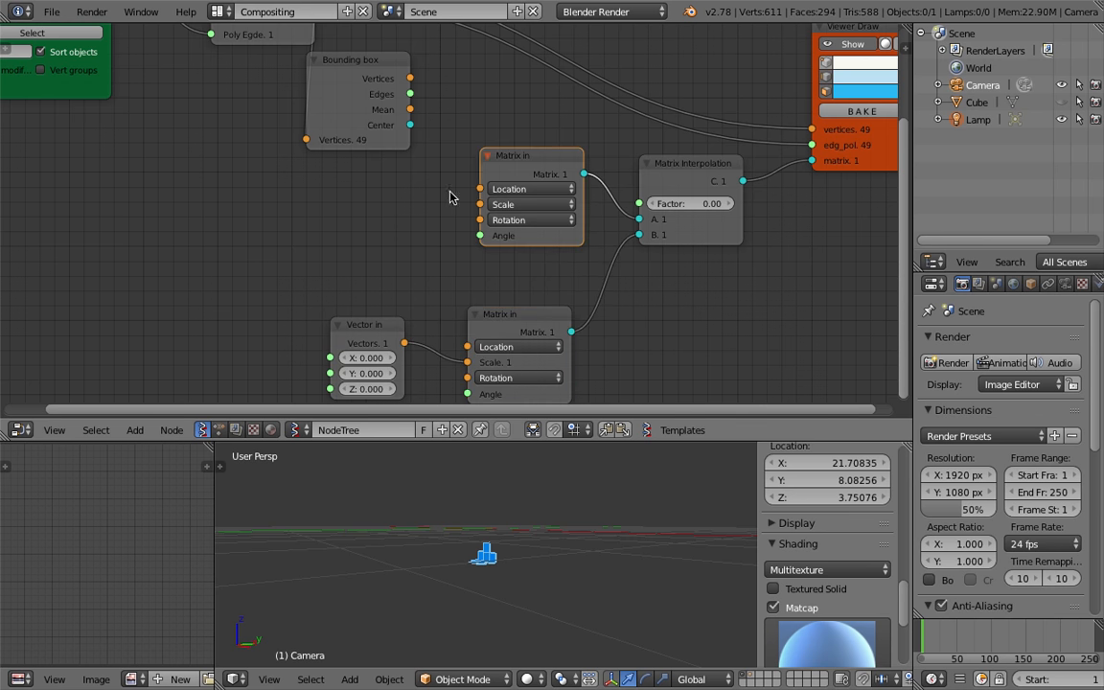
Step: Add a second Vector in node, connect it to the upper Matrix in's Location, and test the Matrix Interpolation factor
{"action": "key", "text": "shift+a"}
{"action": "left_click", "coordinate": [317, 193]}
{"action": "type", "text": "vec"}
{"action": "left_click", "coordinate": [345, 242]}
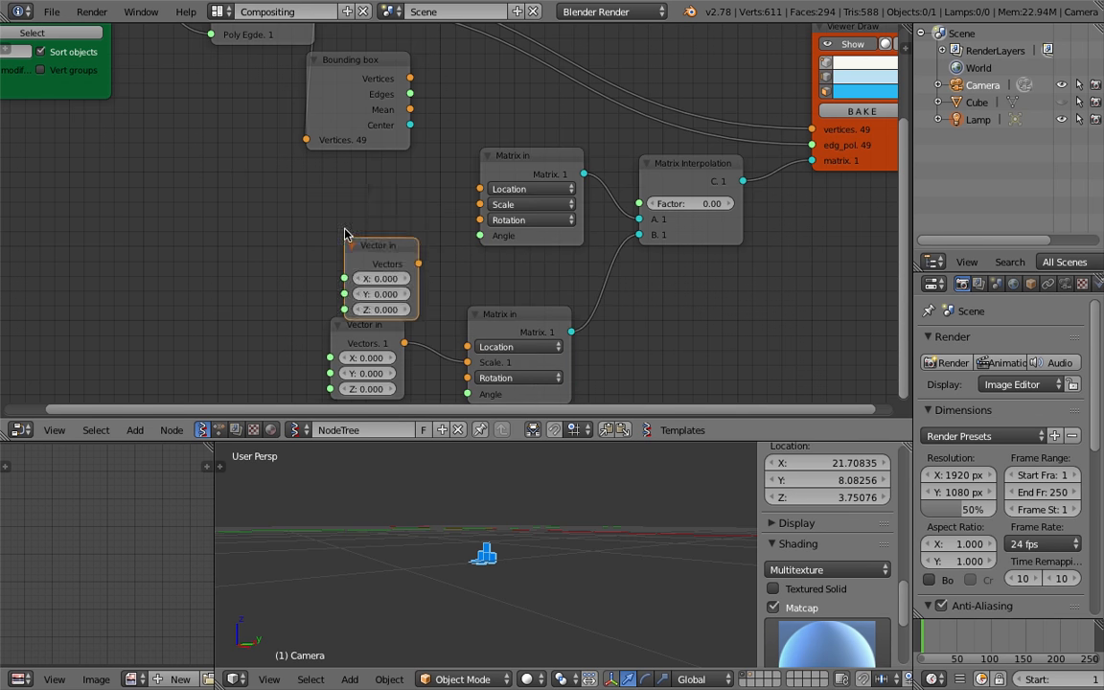
{"action": "left_click", "coordinate": [351, 168]}
{"action": "left_click_drag", "start_coordinate": [409, 193], "coordinate": [479, 189]}
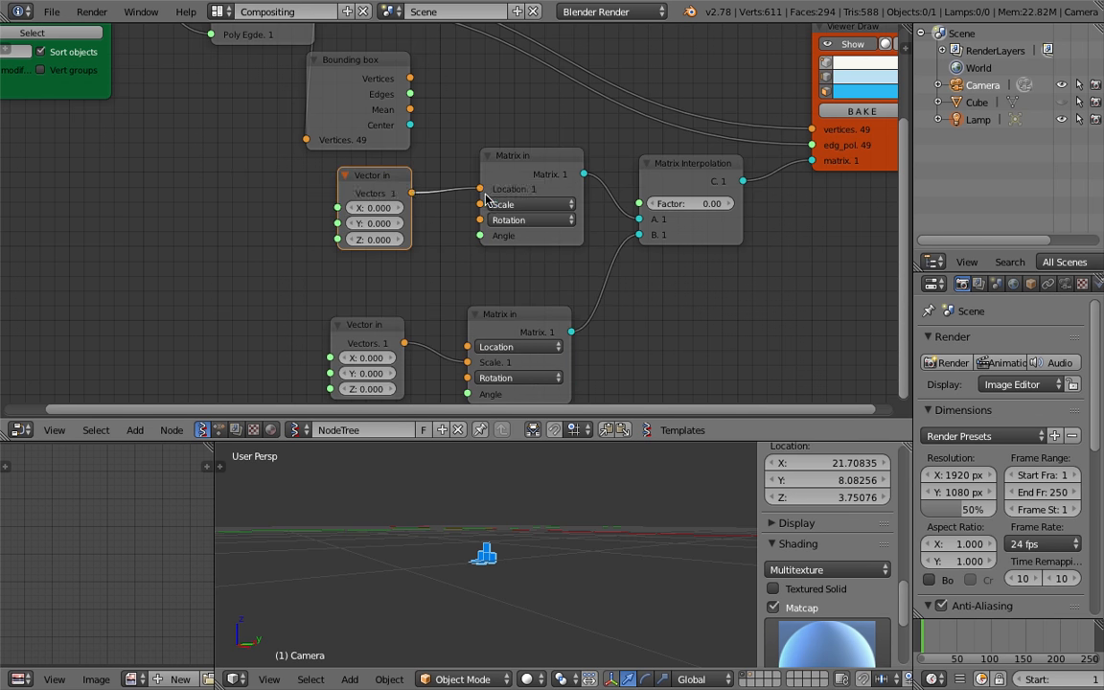
{"action": "left_click", "coordinate": [690, 205]}
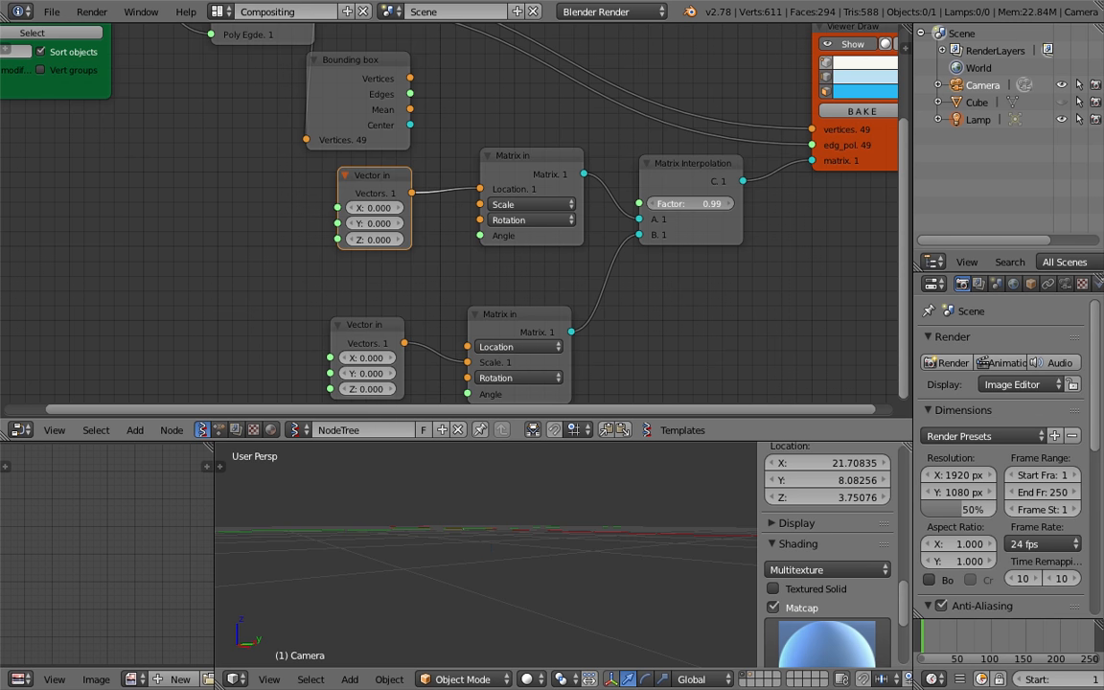
{"action": "left_click_drag", "start_coordinate": [690, 204], "coordinate": [651, 204]}
Step: Move the Separate Loose Parts and Bounding box nodes closer to the Objects in node
{"action": "scroll", "coordinate": [621, 133], "scroll_direction": "down", "scroll_amount": 3}
{"action": "middle_click_drag", "start_coordinate": [619, 131], "coordinate": [643, 181]}
{"action": "left_click_drag", "start_coordinate": [309, 72], "coordinate": [258, 51]}
{"action": "left_click_drag", "start_coordinate": [403, 143], "coordinate": [385, 131]}
{"action": "middle_click_drag", "start_coordinate": [380, 197], "coordinate": [401, 130]}
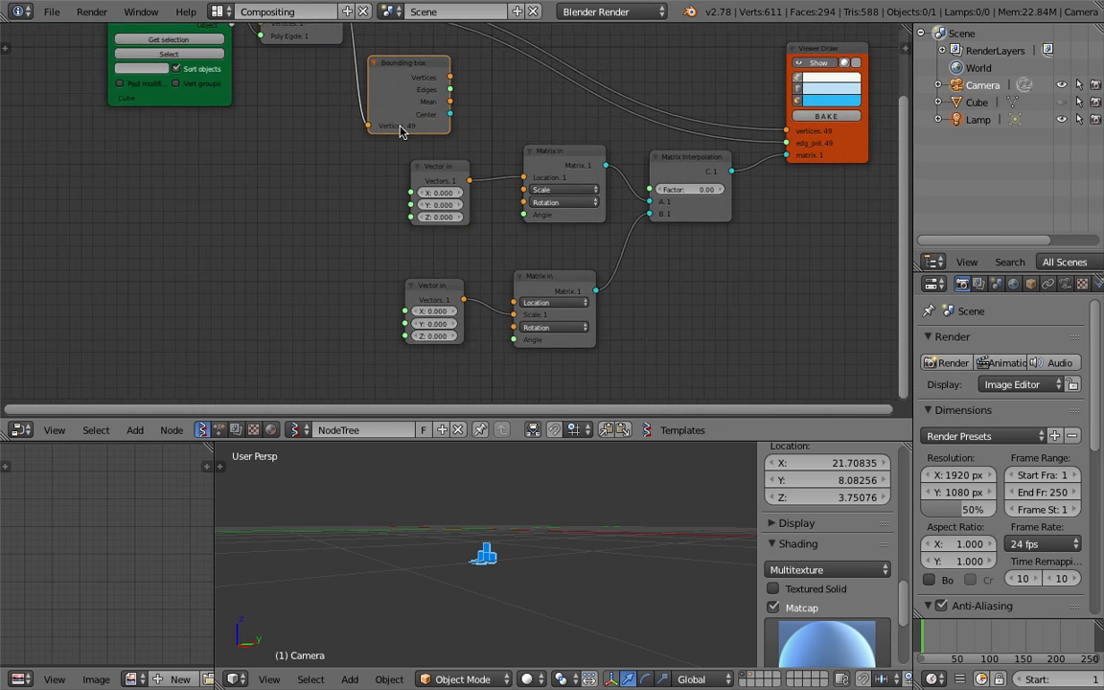
Step: Delete the Vector in node that feeds the upper Matrix in
{"action": "scroll", "coordinate": [405, 132], "scroll_direction": "up", "scroll_amount": 2}
{"action": "middle_click_drag", "start_coordinate": [502, 205], "coordinate": [514, 162]}
{"action": "scroll", "coordinate": [516, 162], "scroll_direction": "up", "scroll_amount": 1}
{"action": "left_click", "coordinate": [443, 122]}
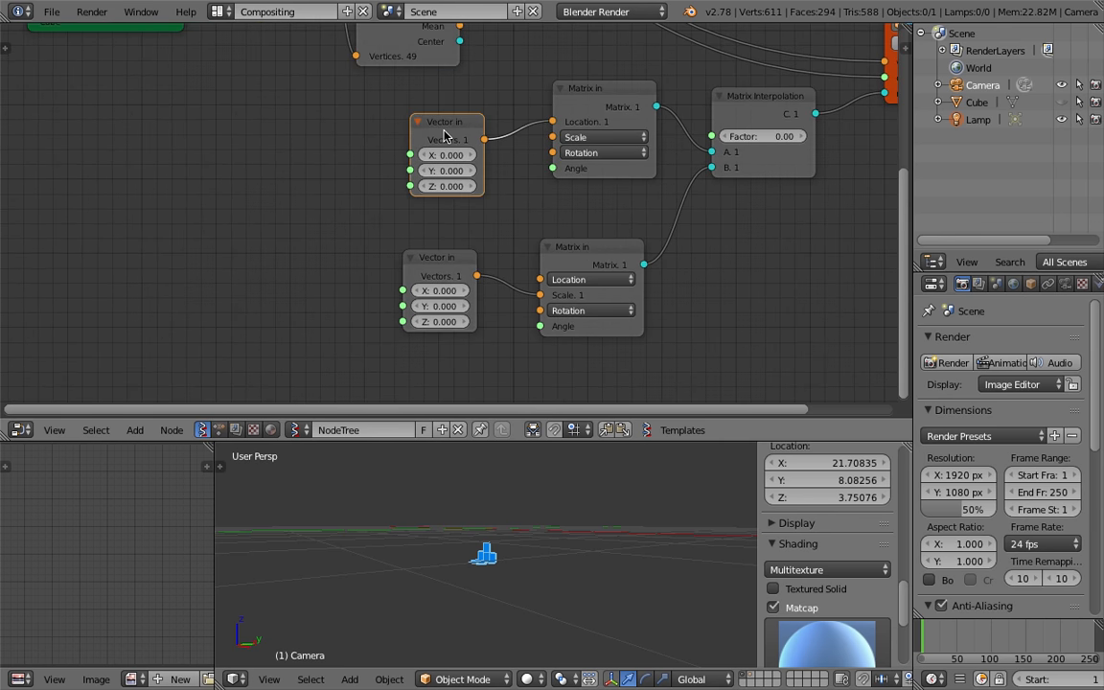
{"action": "key", "text": "x"}
Step: Add a Random Vector MK2 node with a count of 49 and connect it to the lower Matrix in's Location
{"action": "key", "text": "shift+a"}
{"action": "left_click", "coordinate": [288, 200]}
{"action": "type", "text": "random"}
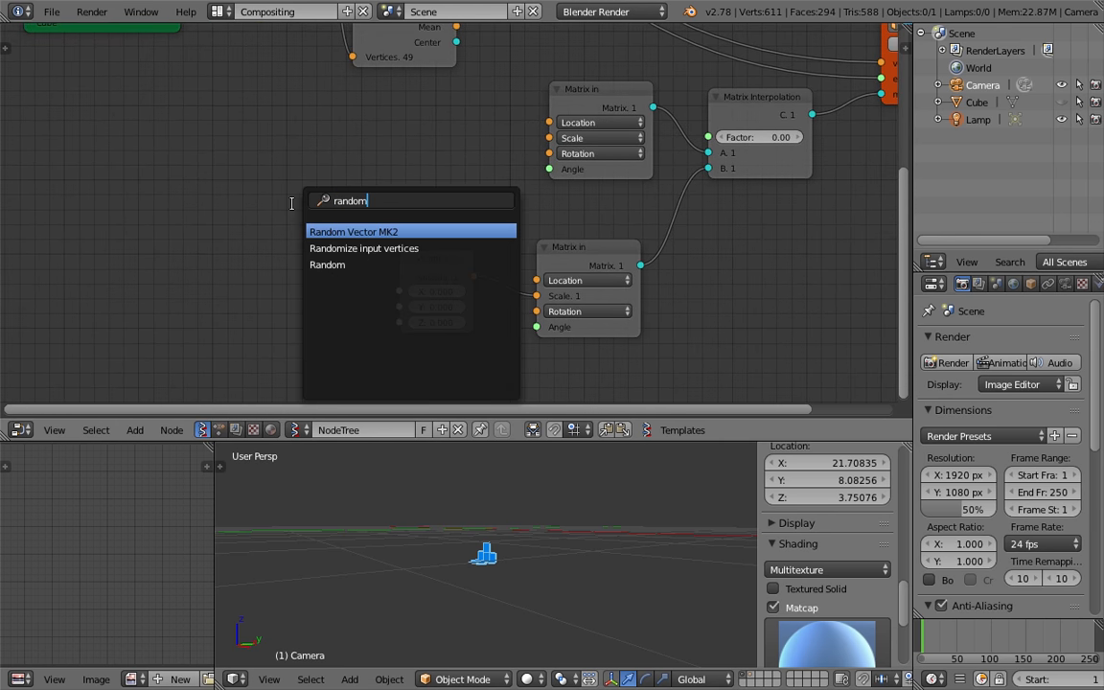
{"action": "key", "text": "Return"}
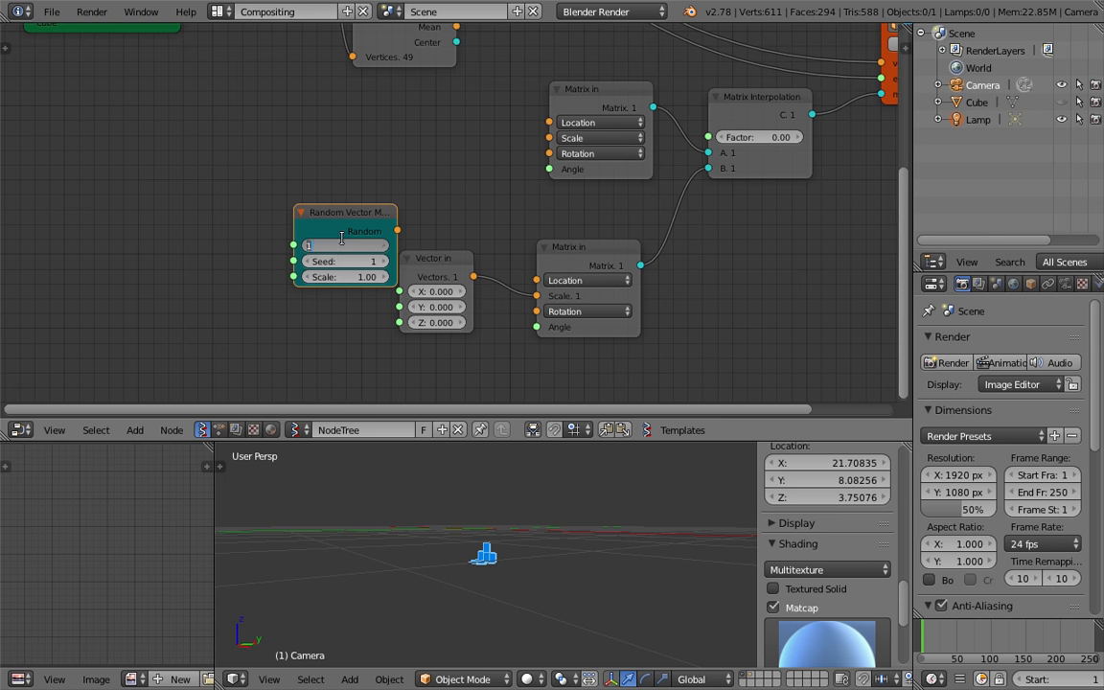
{"action": "middle_click_drag", "start_coordinate": [351, 212], "coordinate": [338, 325]}
{"action": "left_click_drag", "start_coordinate": [345, 332], "coordinate": [305, 309]}
{"action": "middle_click_drag", "start_coordinate": [352, 320], "coordinate": [341, 235]}
{"action": "left_click_drag", "start_coordinate": [330, 237], "coordinate": [510, 311]}
{"action": "middle_click_drag", "start_coordinate": [461, 253], "coordinate": [468, 227]}
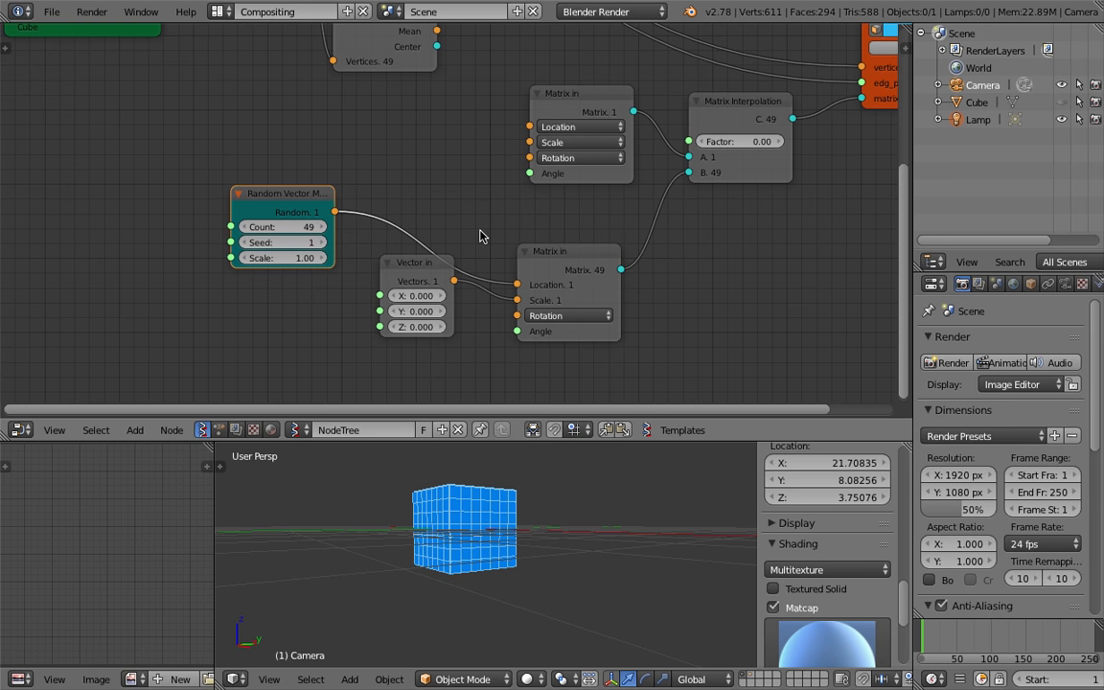
{"action": "mouse_move", "coordinate": [739, 141]}
{"action": "left_mouse_down"}
{"action": "mouse_move", "coordinate": [796, 140]}
{"action": "mouse_move", "coordinate": [739, 141]}
{"action": "left_mouse_up"}
Step: Duplicate the Random Vector node above the original, and set the upper one's scale to 0 and count to 49
{"action": "middle_click_drag", "start_coordinate": [333, 211], "coordinate": [381, 266]}
{"action": "left_click_drag", "start_coordinate": [352, 249], "coordinate": [356, 278]}
{"action": "key", "text": "shift+d"}
{"action": "left_click", "coordinate": [357, 278]}
{"action": "left_click_drag", "start_coordinate": [469, 293], "coordinate": [402, 207]}
{"action": "left_click", "coordinate": [453, 225]}
{"action": "left_click", "coordinate": [462, 243]}
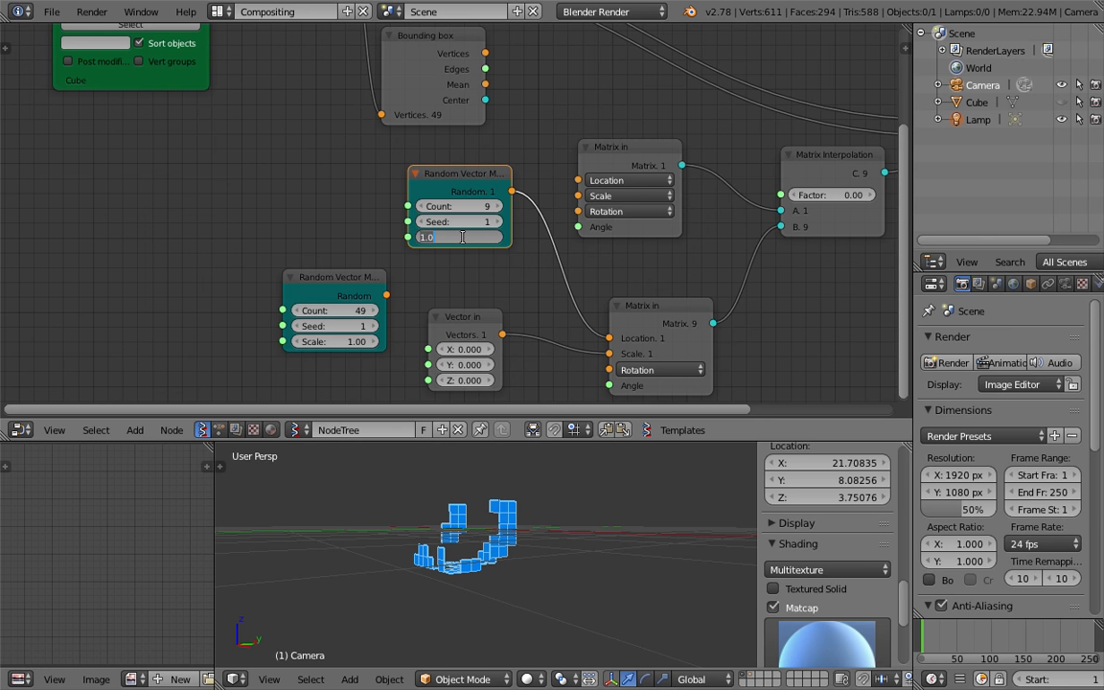
{"action": "left_click", "coordinate": [474, 205]}
{"action": "type", "text": "49"}
{"action": "key", "text": "Return"}
Step: Connect the zero-scale Random Vector to the upper Matrix in's Location and the other Random Vector to the lower Matrix in's Location
{"action": "left_click_drag", "start_coordinate": [512, 192], "coordinate": [575, 180]}
{"action": "left_click_drag", "start_coordinate": [606, 256], "coordinate": [613, 258], "text": "ctrl"}
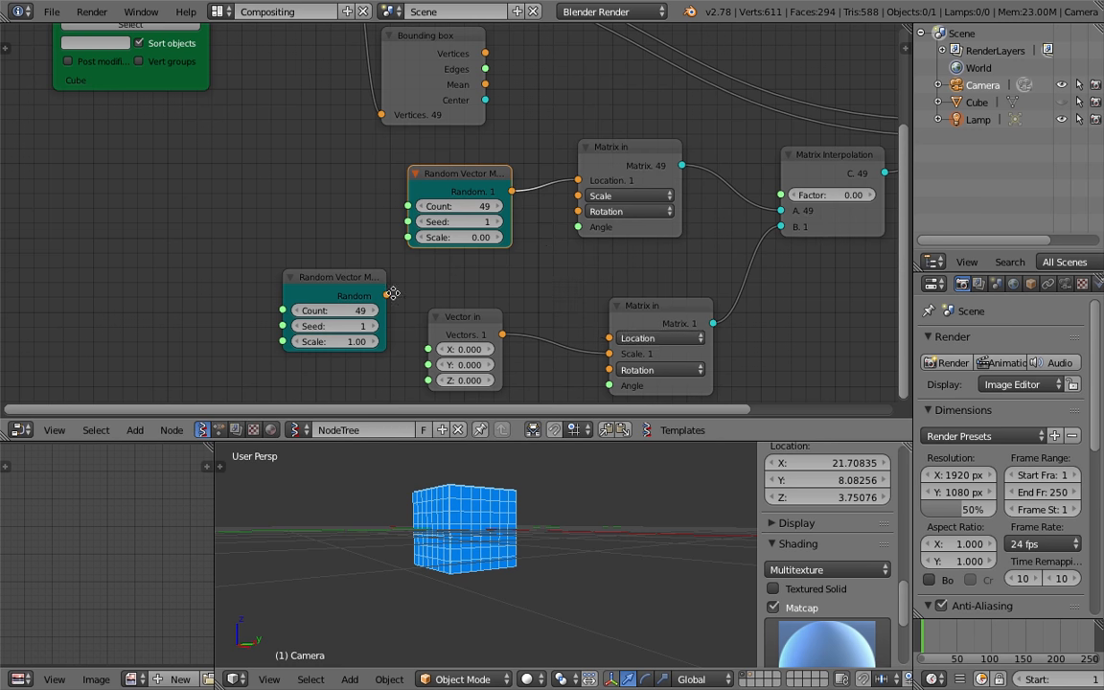
{"action": "middle_click_drag", "start_coordinate": [395, 307], "coordinate": [407, 277]}
{"action": "left_click_drag", "start_coordinate": [397, 264], "coordinate": [619, 308]}
Step: Rearrange the lower Vector in, Random Vector and Matrix in nodes, and enlarge the node editor area
{"action": "left_click_drag", "start_coordinate": [475, 286], "coordinate": [501, 341]}
{"action": "left_click_drag", "start_coordinate": [365, 264], "coordinate": [413, 303]}
{"action": "middle_click_drag", "start_coordinate": [376, 279], "coordinate": [268, 295]}
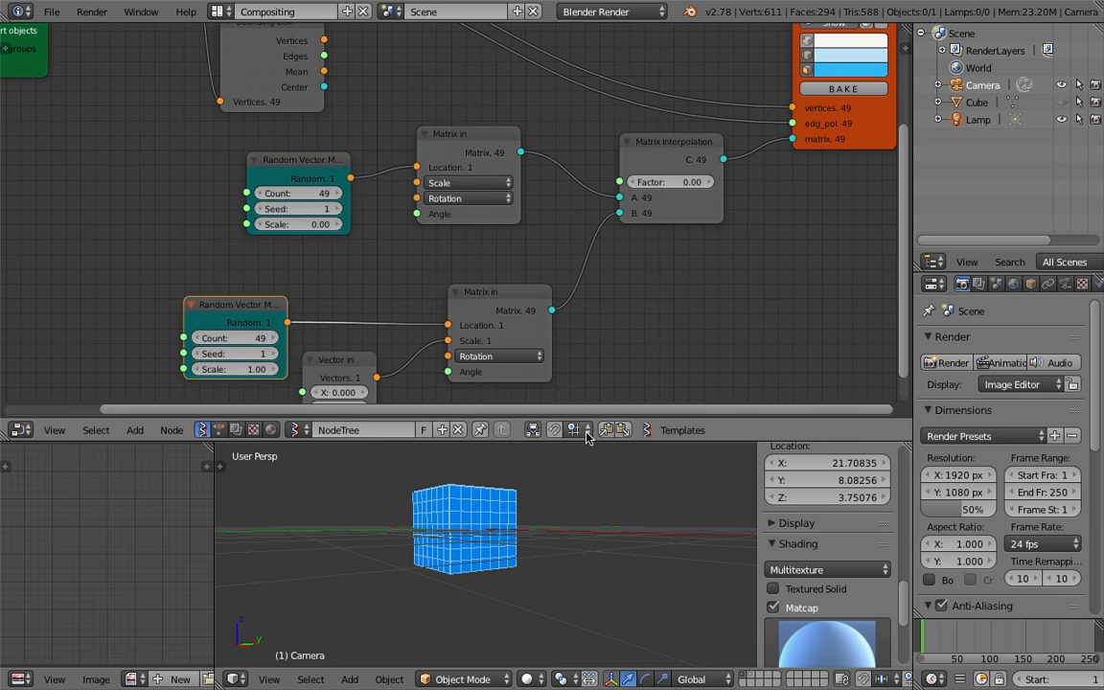
{"action": "left_click_drag", "start_coordinate": [593, 442], "coordinate": [592, 490]}
{"action": "middle_click_drag", "start_coordinate": [565, 315], "coordinate": [544, 303]}
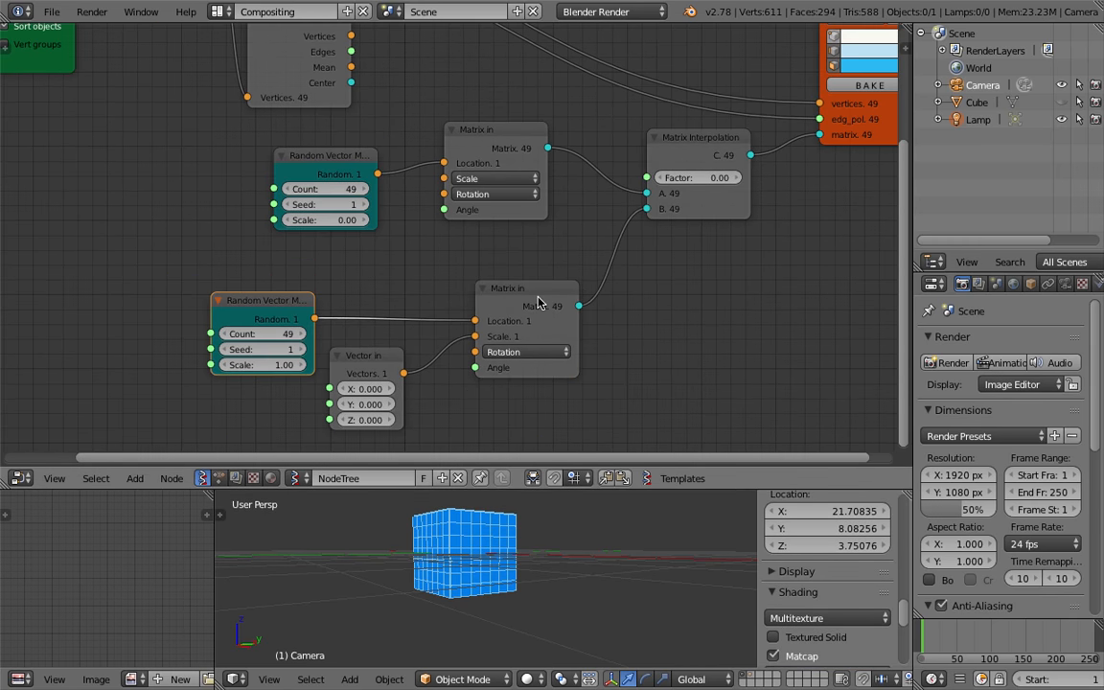
{"action": "left_click_drag", "start_coordinate": [545, 303], "coordinate": [556, 273]}
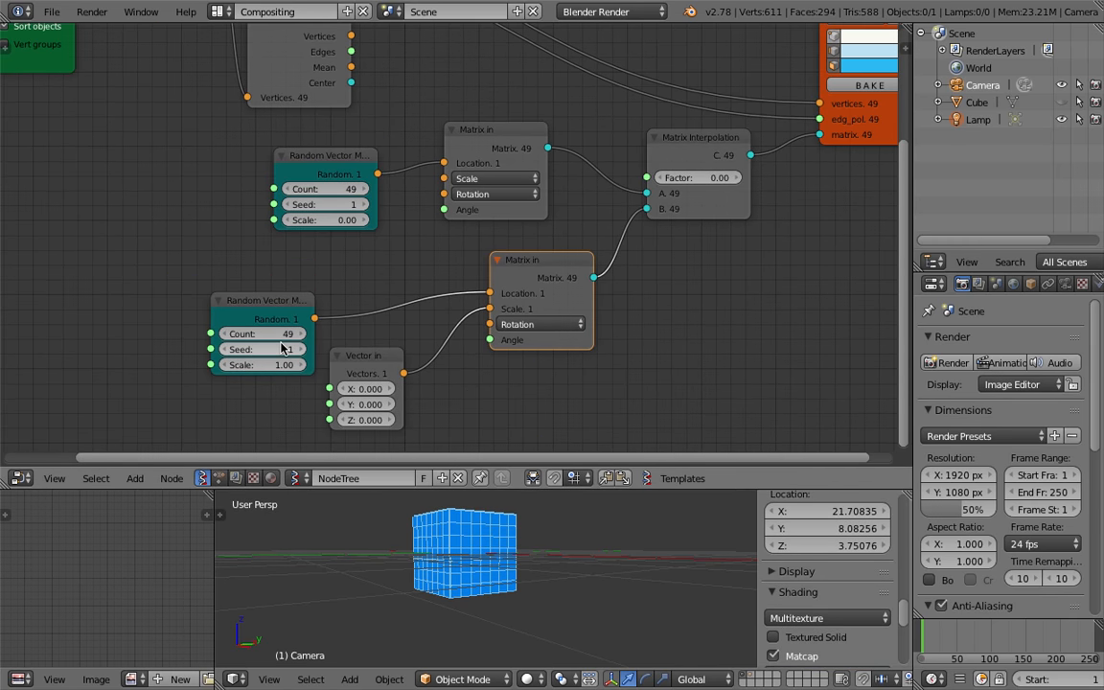
Step: Set the lower Random Vector's scale to 5.53 and the Matrix Interpolation factor to 0, saving the file
{"action": "left_click_drag", "start_coordinate": [694, 177], "coordinate": [824, 177]}
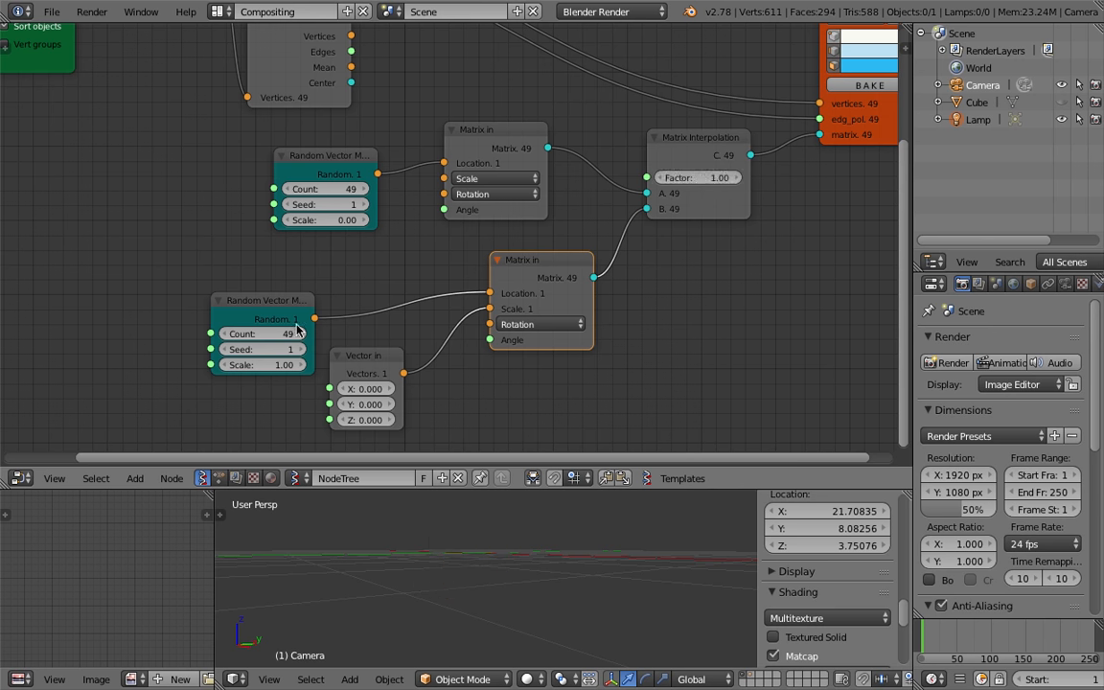
{"action": "left_click_drag", "start_coordinate": [690, 177], "coordinate": [623, 178]}
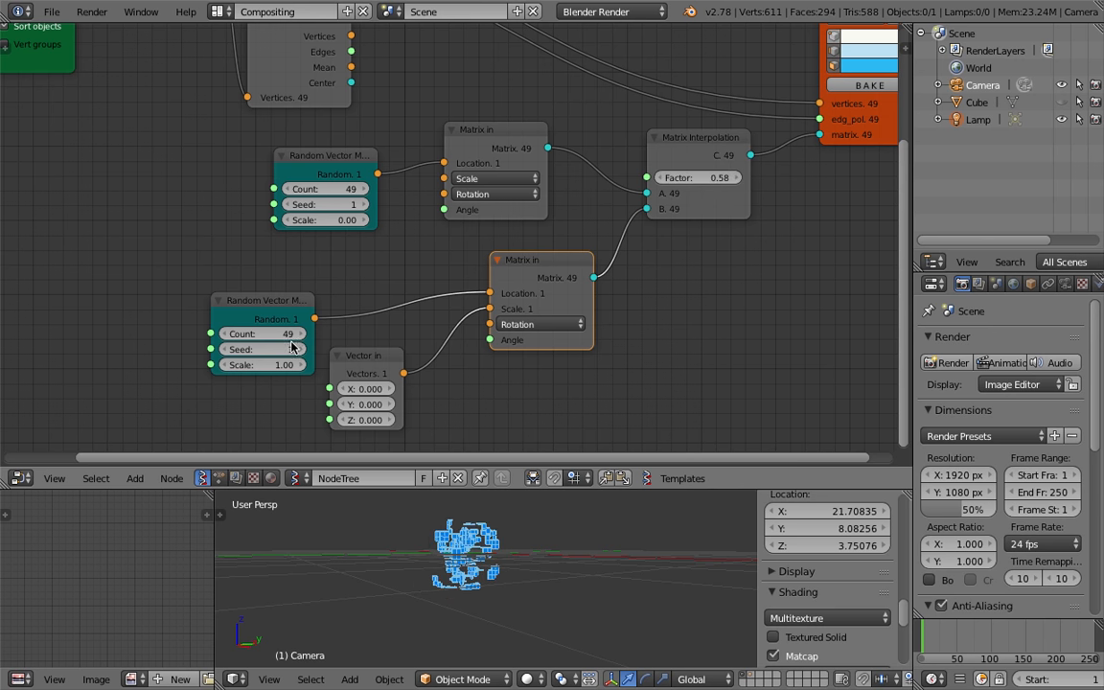
{"action": "left_click_drag", "start_coordinate": [268, 367], "coordinate": [393, 367]}
{"action": "key", "text": "ctrl+s"}
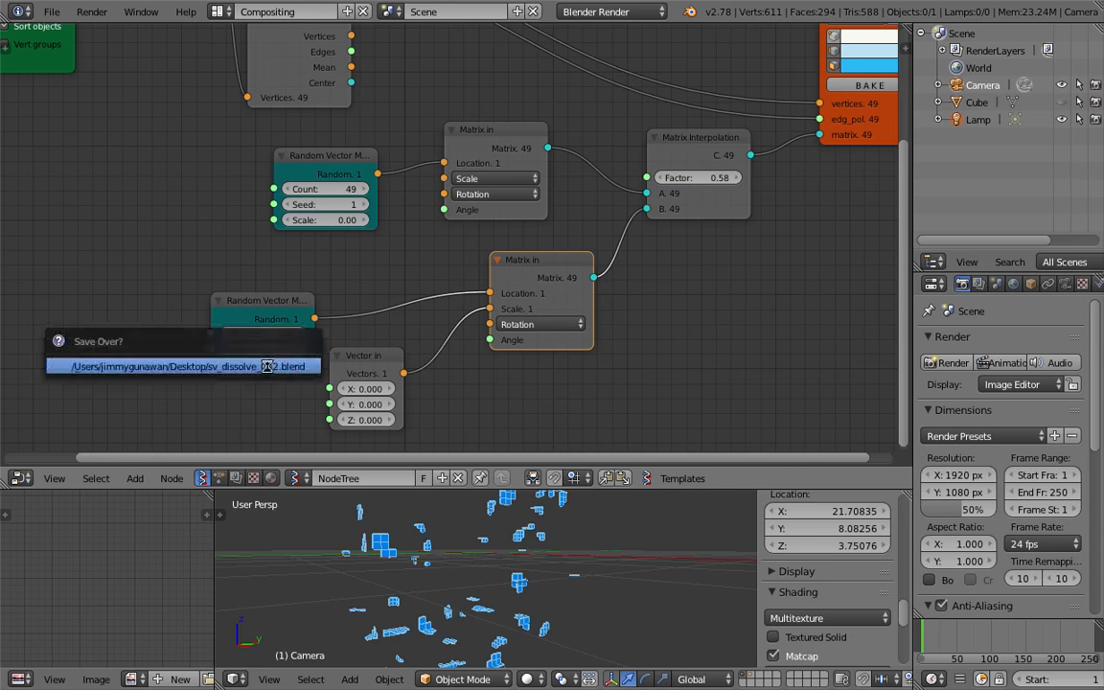
{"action": "left_click_drag", "start_coordinate": [698, 177], "coordinate": [590, 177]}
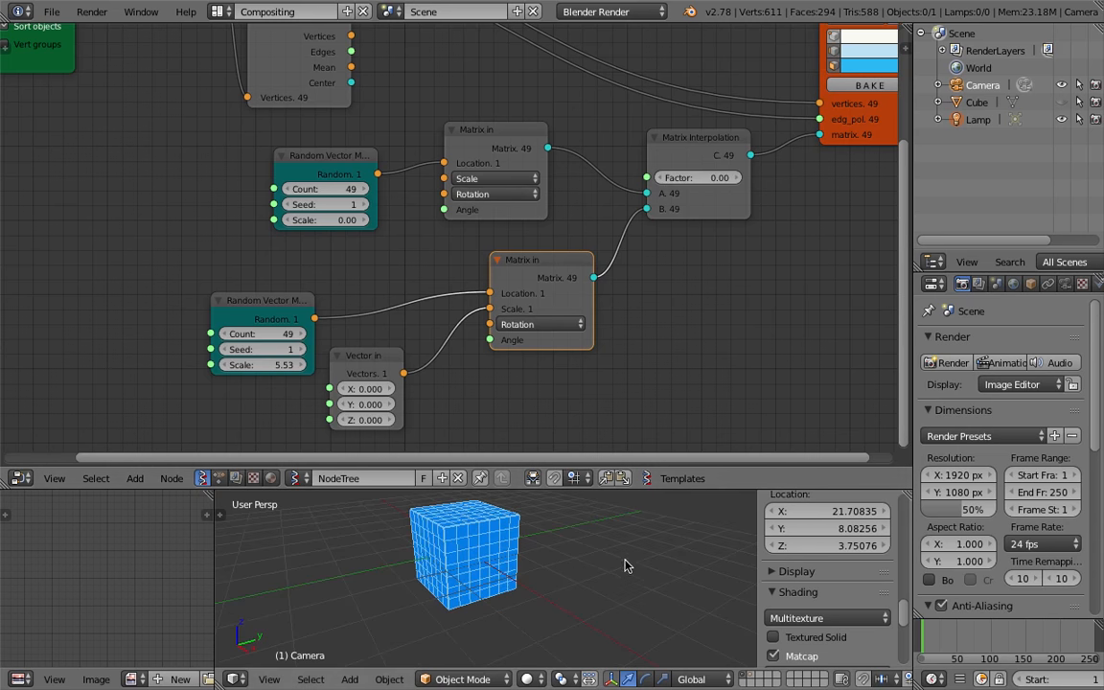
Step: Move the Viewer Draw node higher and farther from the tree, and shift the Matrix Interpolation node closer to it
{"action": "middle_click_drag", "start_coordinate": [586, 231], "coordinate": [569, 320]}
{"action": "scroll", "coordinate": [569, 320], "scroll_direction": "down", "scroll_amount": 3}
{"action": "middle_click_drag", "start_coordinate": [801, 129], "coordinate": [756, 113]}
{"action": "left_click", "coordinate": [747, 136]}
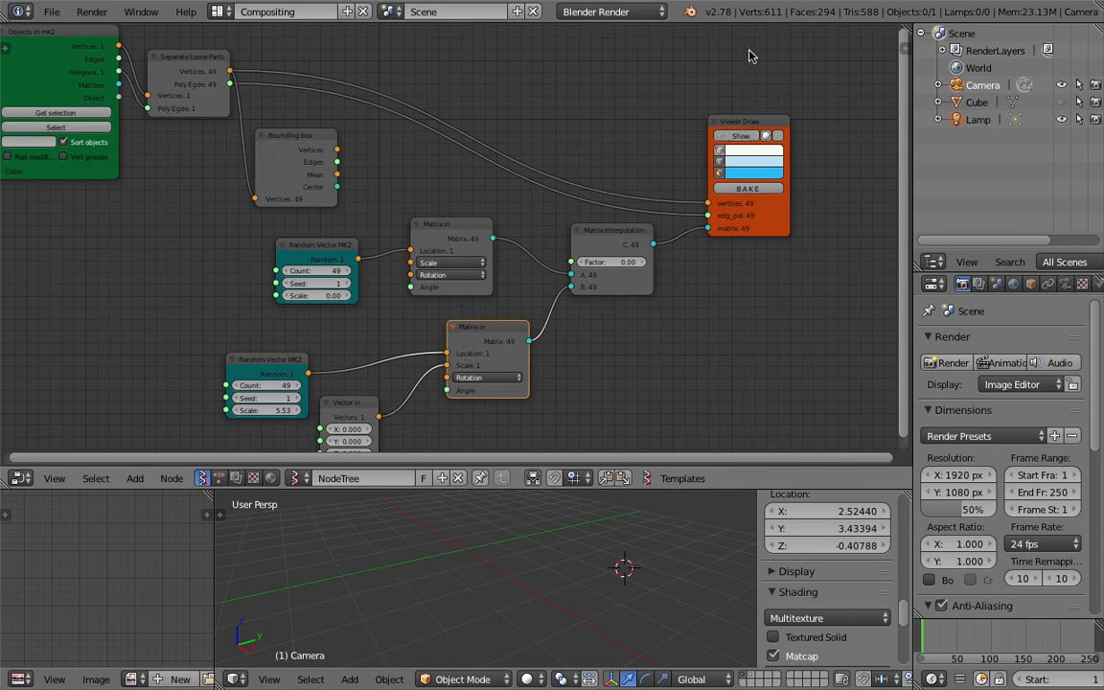
{"action": "left_click", "coordinate": [741, 133]}
{"action": "left_click_drag", "start_coordinate": [743, 122], "coordinate": [743, 80]}
{"action": "scroll", "coordinate": [703, 201], "scroll_direction": "up", "scroll_amount": 2}
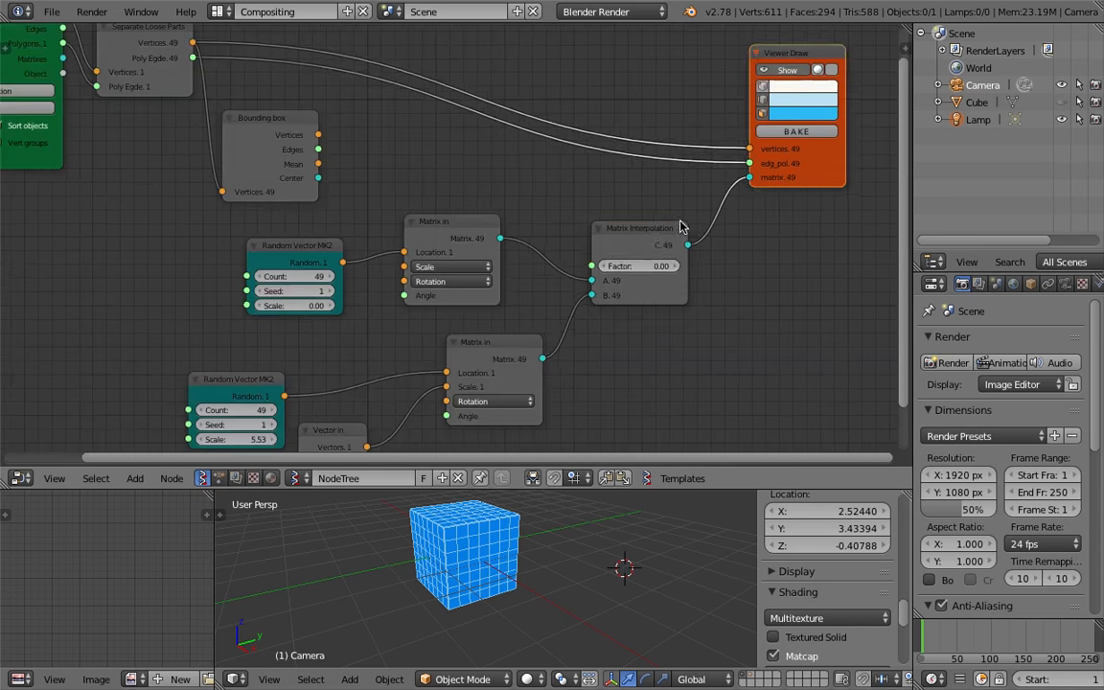
{"action": "mouse_move", "coordinate": [657, 229]}
{"action": "left_mouse_down"}
{"action": "mouse_move", "coordinate": [654, 216]}
{"action": "mouse_move", "coordinate": [702, 250]}
{"action": "left_mouse_up"}
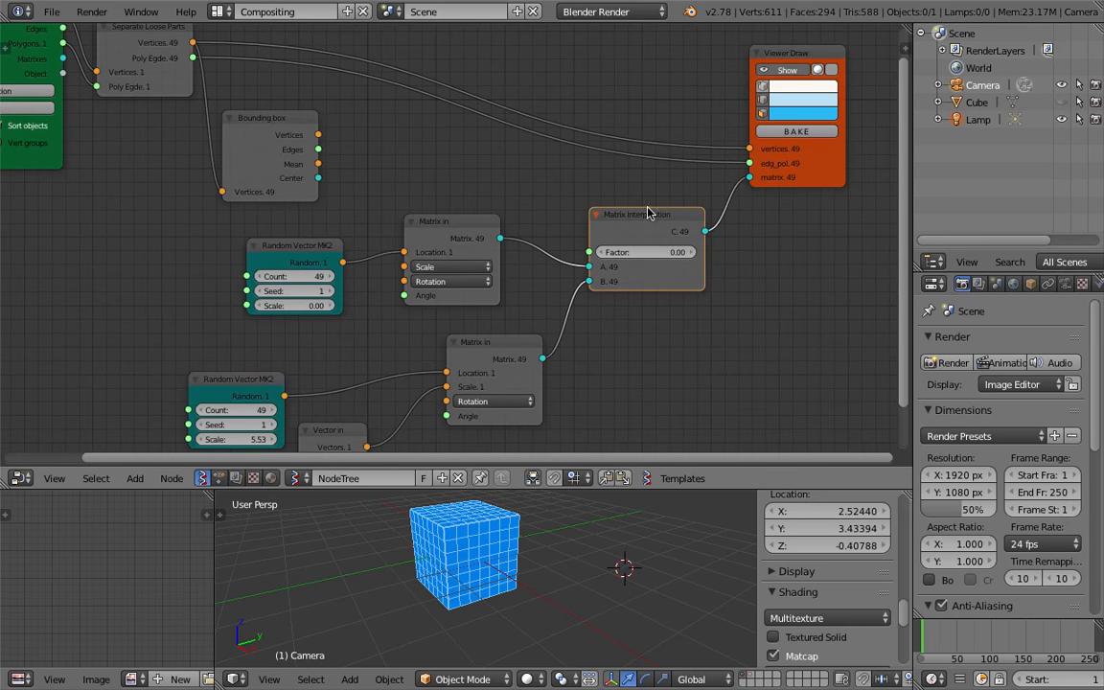
{"action": "left_click_drag", "start_coordinate": [807, 182], "coordinate": [830, 164]}
{"action": "left_click_drag", "start_coordinate": [618, 218], "coordinate": [629, 204]}
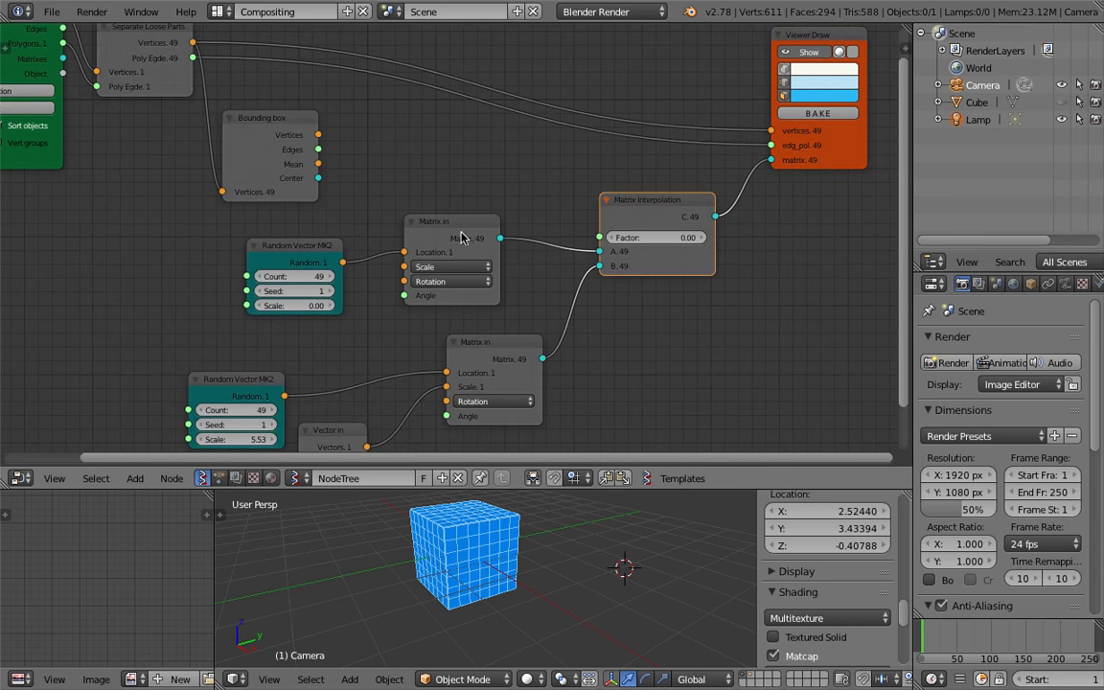
Step: Rearrange the upper Matrix in and zero-scale Random Vector nodes to align with Matrix Interpolation, and save over the current file
{"action": "left_click_drag", "start_coordinate": [415, 221], "coordinate": [438, 208]}
{"action": "middle_click_drag", "start_coordinate": [289, 213], "coordinate": [324, 222]}
{"action": "left_click_drag", "start_coordinate": [344, 242], "coordinate": [381, 242]}
{"action": "left_click_drag", "start_coordinate": [530, 227], "coordinate": [510, 223]}
{"action": "middle_click_drag", "start_coordinate": [362, 255], "coordinate": [388, 243]}
{"action": "left_click_drag", "start_coordinate": [379, 241], "coordinate": [441, 228]}
{"action": "key", "text": "ctrl+s"}
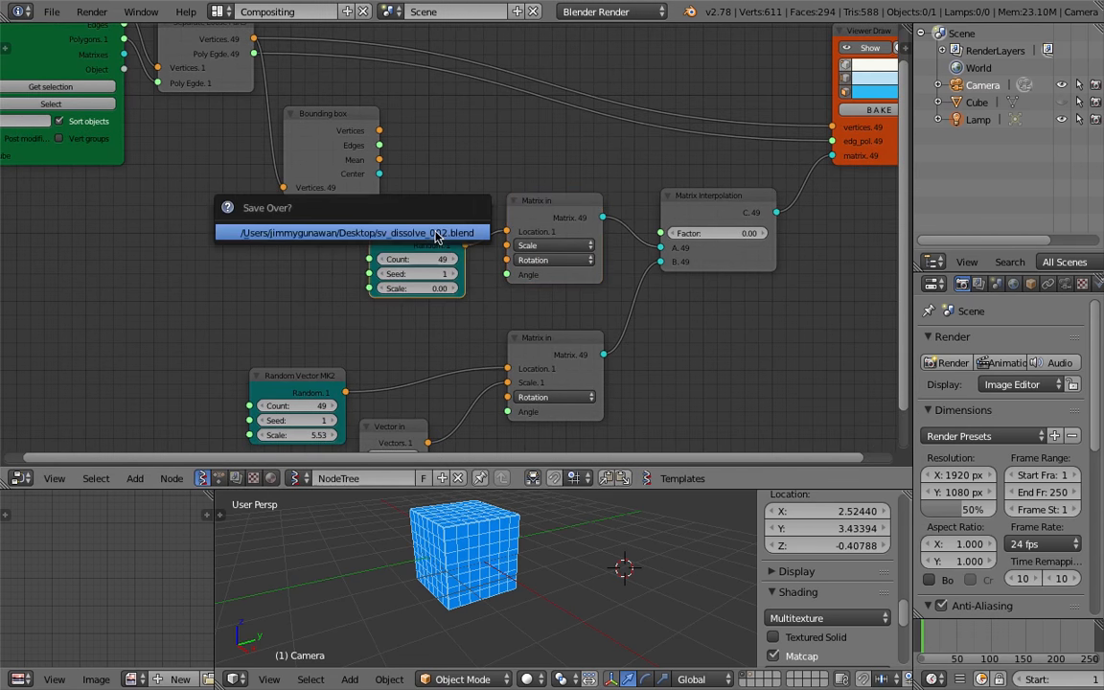
{"action": "left_click", "coordinate": [439, 231]}
Step: Move the zero-scale Random Vector away from the upper Matrix in, and add a Vector in node just above it
{"action": "middle_click_drag", "start_coordinate": [419, 224], "coordinate": [443, 161]}
{"action": "left_click_drag", "start_coordinate": [448, 168], "coordinate": [123, 228]}
{"action": "key", "text": "alt+space"}
{"action": "type", "text": "vecto"}
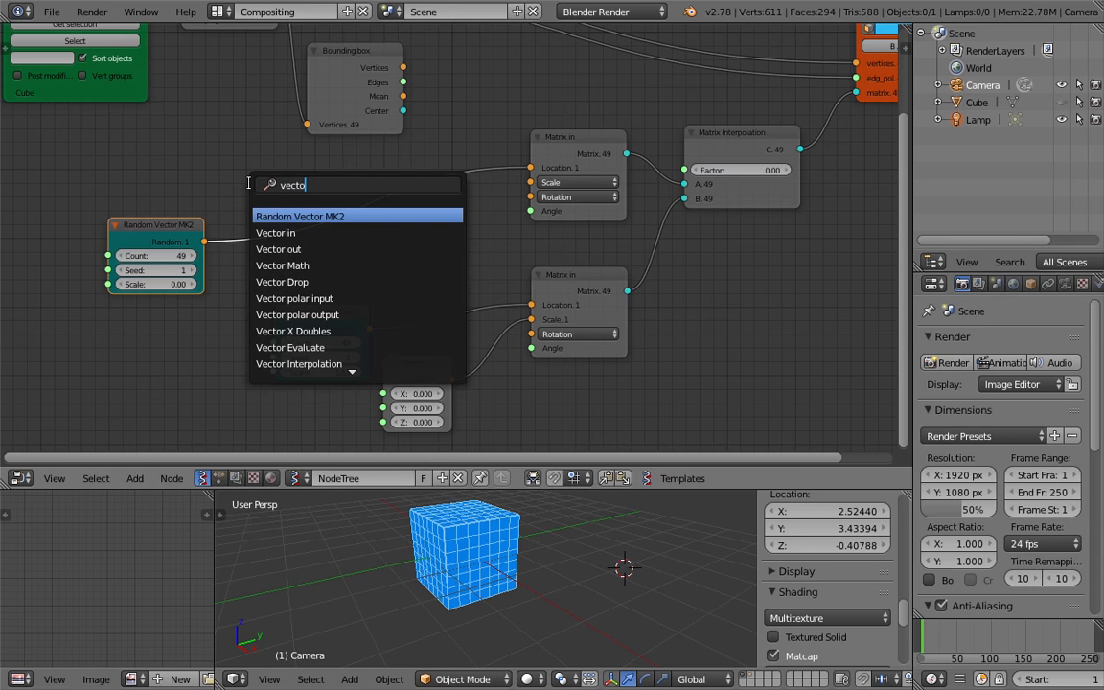
{"action": "key", "text": "Down"}
{"action": "key", "text": "Return"}
{"action": "left_click", "coordinate": [229, 134]}
Step: Insert a List Repeater on the link into the upper Matrix in's Location, and connect the new Vector in to its Data input
{"action": "key", "text": "alt+space"}
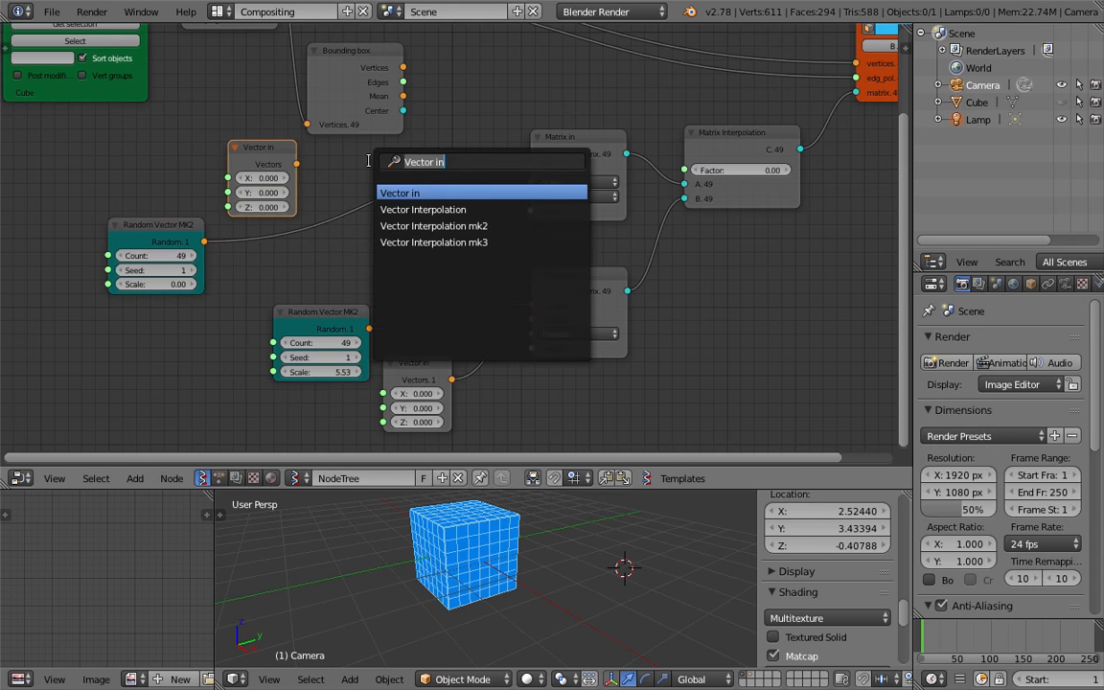
{"action": "type", "text": "list re"}
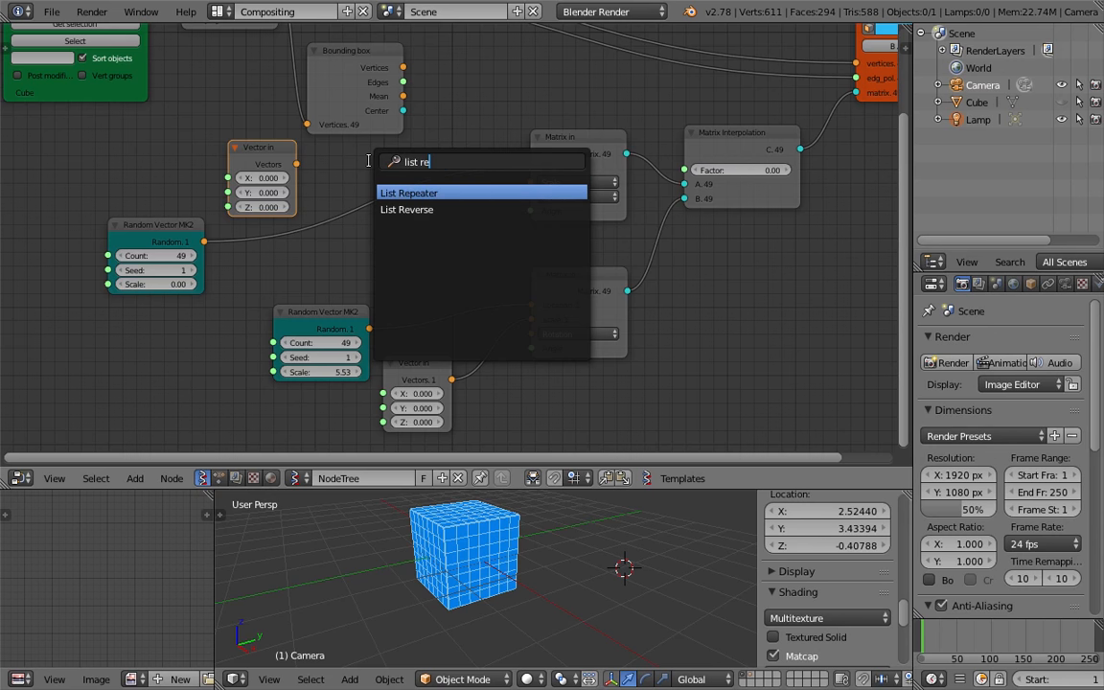
{"action": "key", "text": "Return"}
{"action": "left_click", "coordinate": [370, 165]}
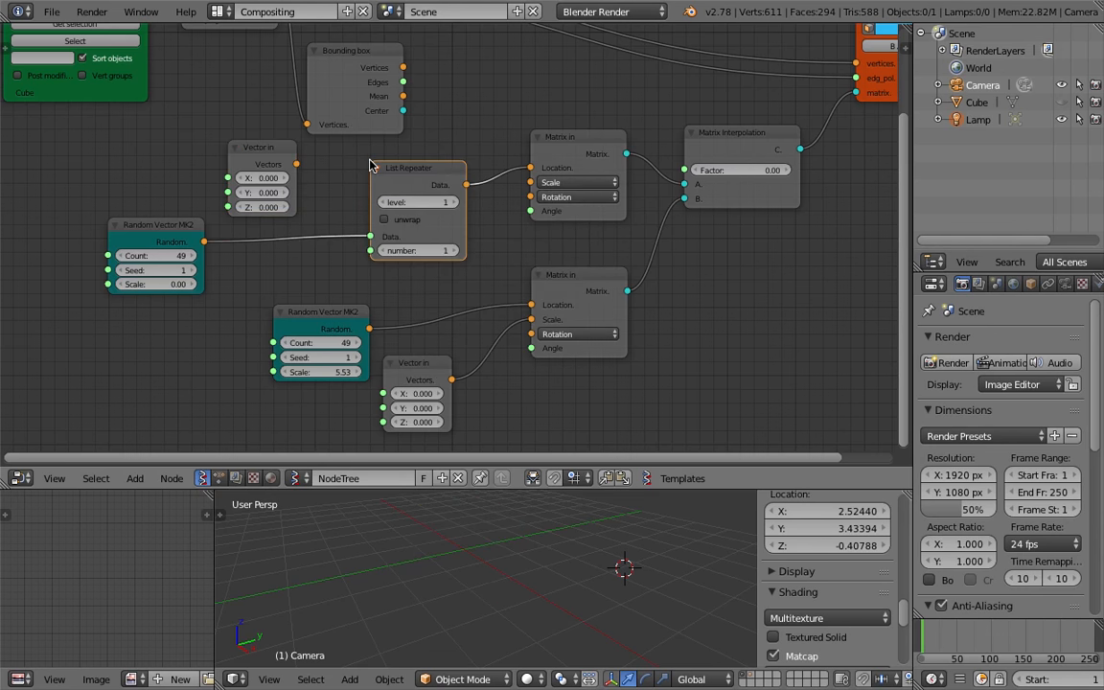
{"action": "left_click_drag", "start_coordinate": [296, 163], "coordinate": [378, 237]}
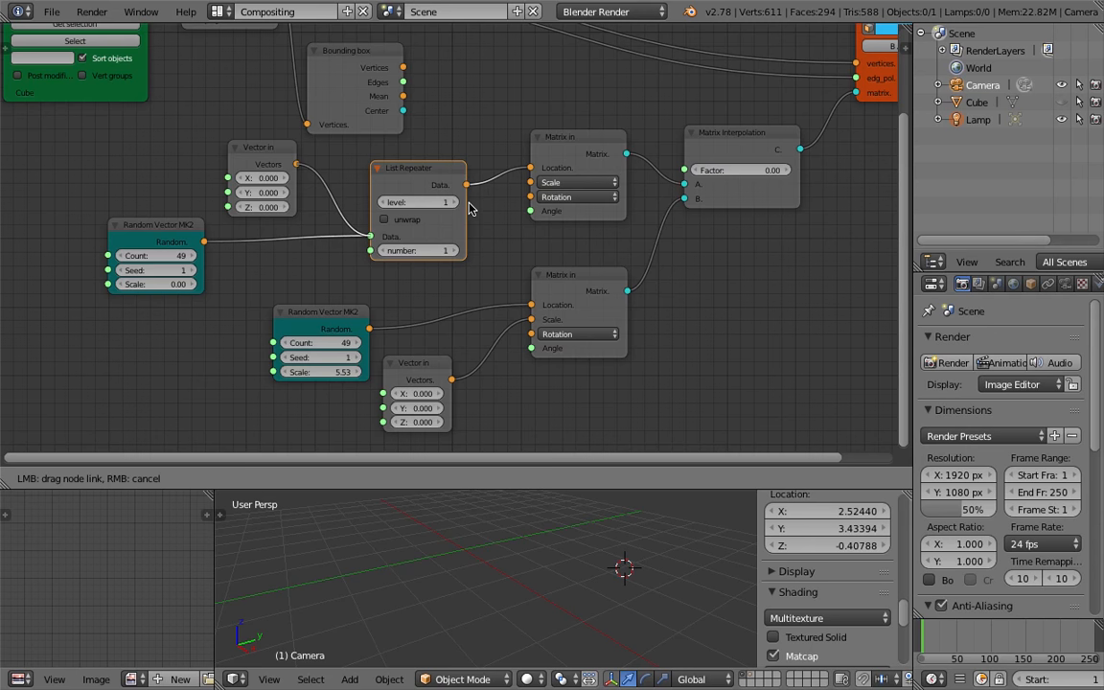
{"action": "left_click_drag", "start_coordinate": [507, 217], "coordinate": [508, 228]}
Step: Set the List Repeater's number to 49 and level to 2, with unwrap enabled
{"action": "scroll", "coordinate": [509, 227], "scroll_direction": "up", "scroll_amount": 2}
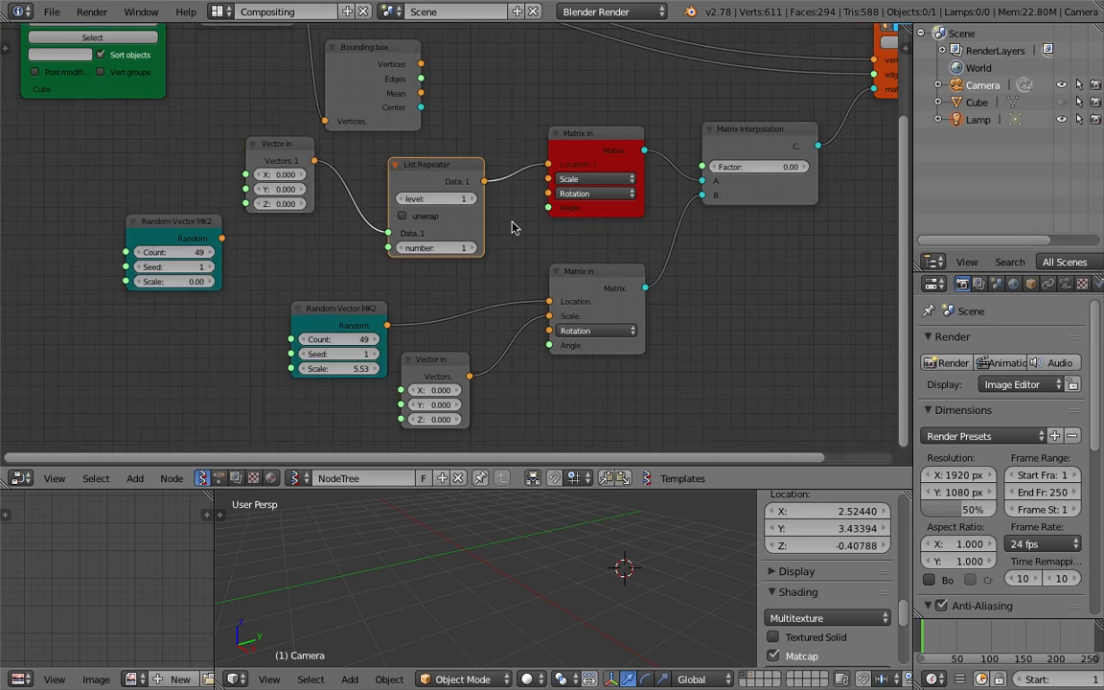
{"action": "left_click", "coordinate": [456, 248]}
{"action": "type", "text": "49"}
{"action": "key", "text": "Return"}
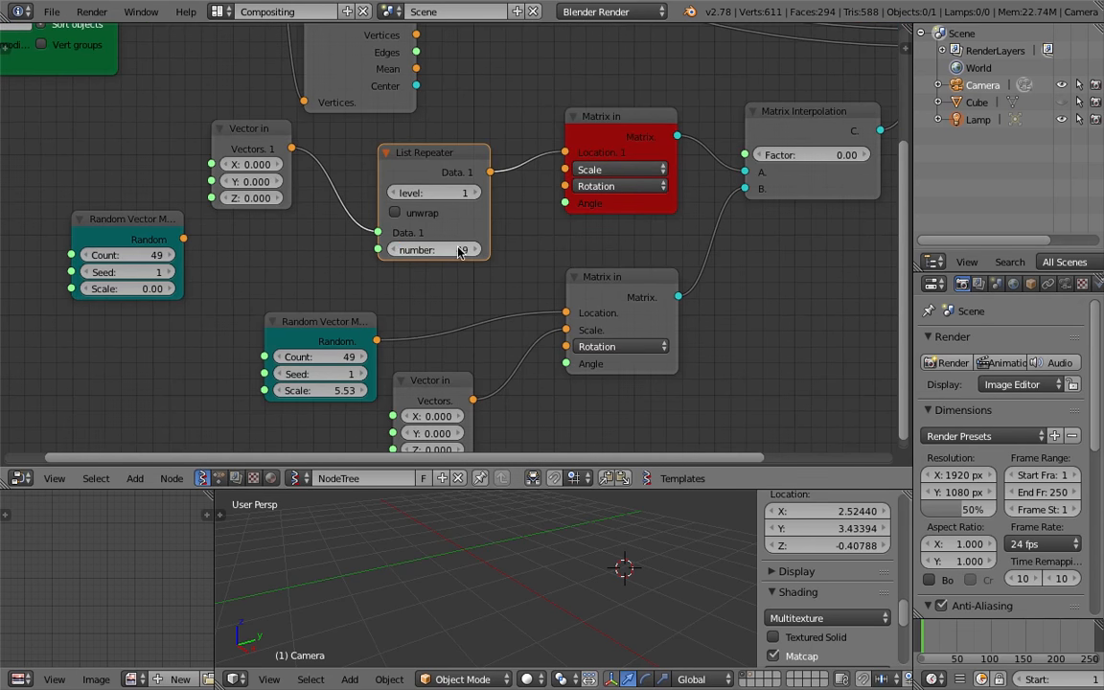
{"action": "left_click", "coordinate": [475, 192]}
{"action": "left_click", "coordinate": [419, 224]}
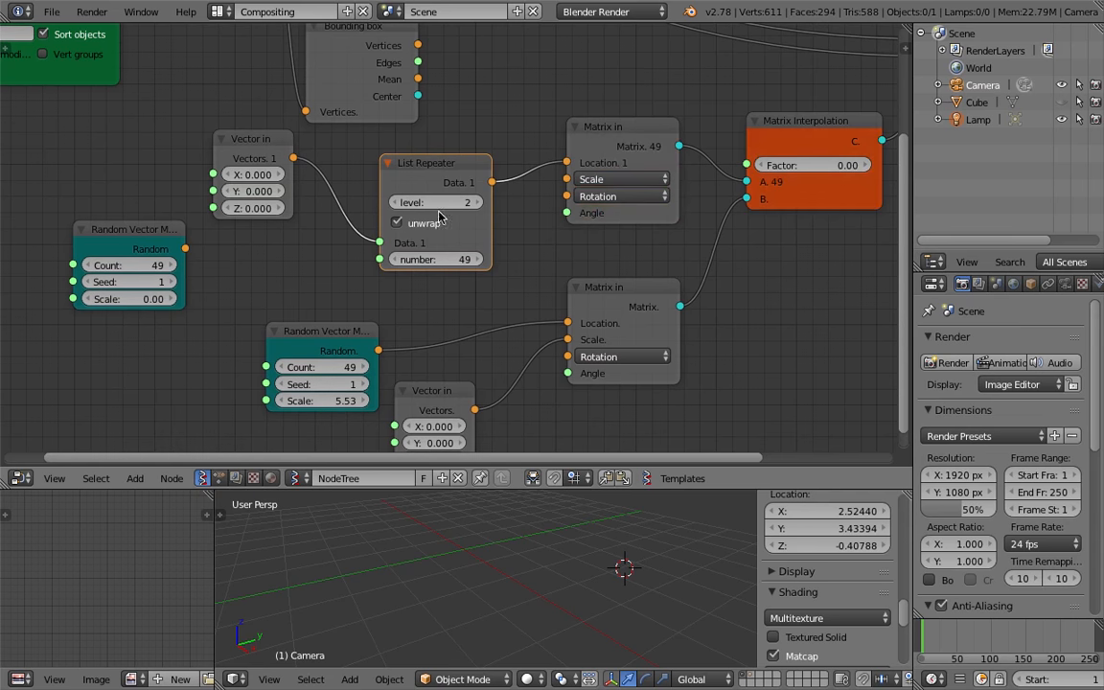
Step: Try the List Repeater at level 1 with unwrap, and switch it to level 2 without unwrap
{"action": "left_click", "coordinate": [473, 202]}
{"action": "scroll", "coordinate": [512, 251], "scroll_direction": "down", "scroll_amount": 1}
{"action": "middle_click_drag", "start_coordinate": [512, 251], "coordinate": [531, 218]}
{"action": "left_click_drag", "start_coordinate": [438, 174], "coordinate": [426, 174]}
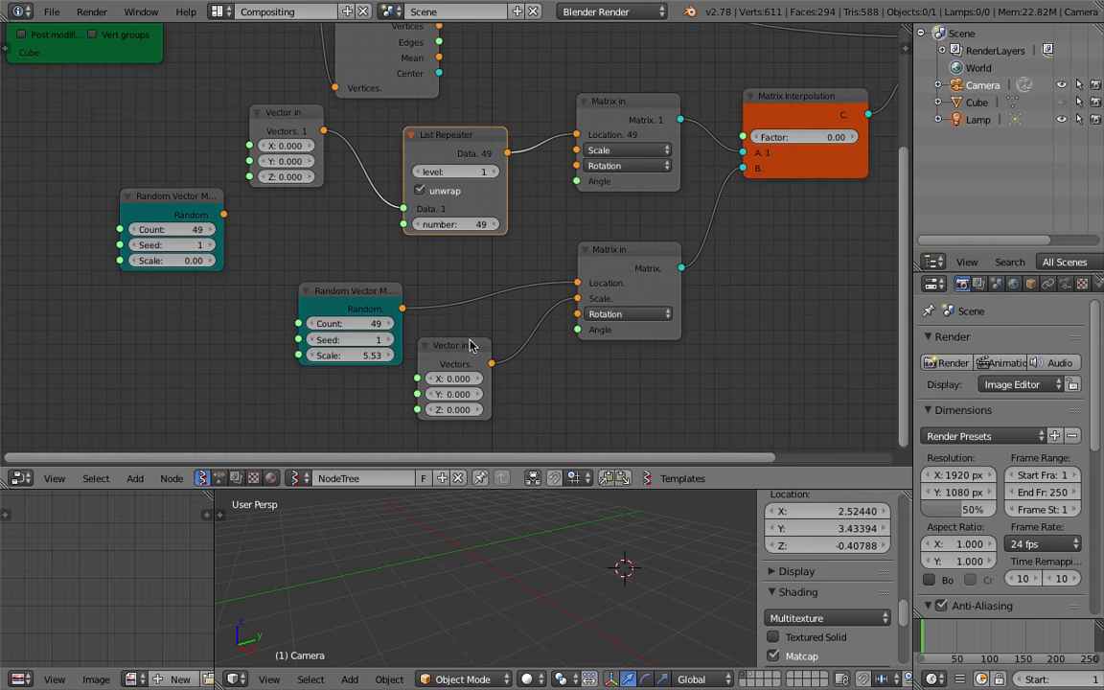
{"action": "mouse_move", "coordinate": [808, 138]}
{"action": "left_mouse_down"}
{"action": "mouse_move", "coordinate": [830, 140]}
{"action": "mouse_move", "coordinate": [795, 136]}
{"action": "left_mouse_up"}
{"action": "left_click", "coordinate": [494, 174]}
{"action": "left_click", "coordinate": [453, 193]}
Step: Move the upper Vector in, List Repeater and unlinked Random Vector away from the matrix nodes, and save the file
{"action": "left_click_drag", "start_coordinate": [326, 136], "coordinate": [351, 155]}
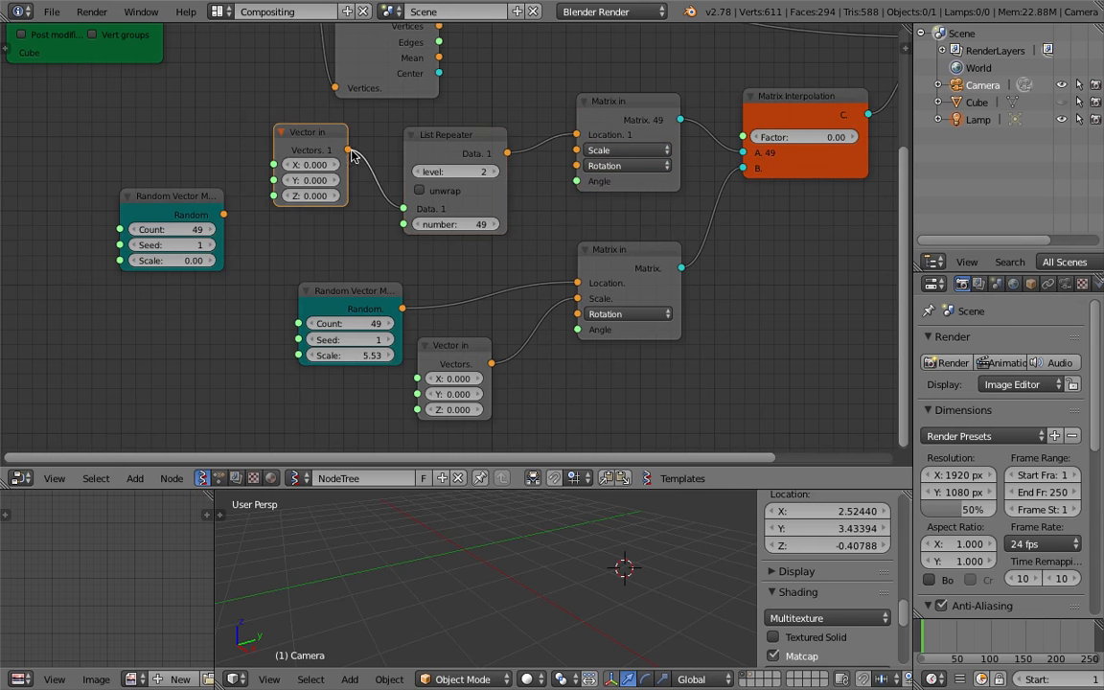
{"action": "middle_click_drag", "start_coordinate": [332, 145], "coordinate": [333, 164]}
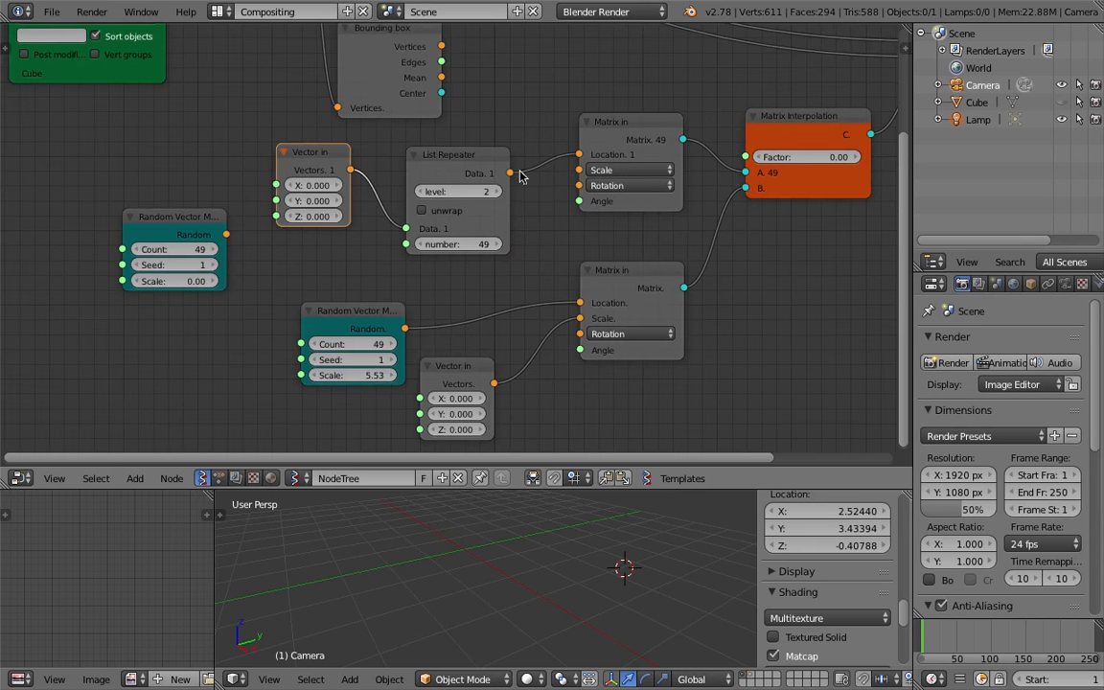
{"action": "key", "text": "ctrl+s"}
{"action": "left_click", "coordinate": [374, 161]}
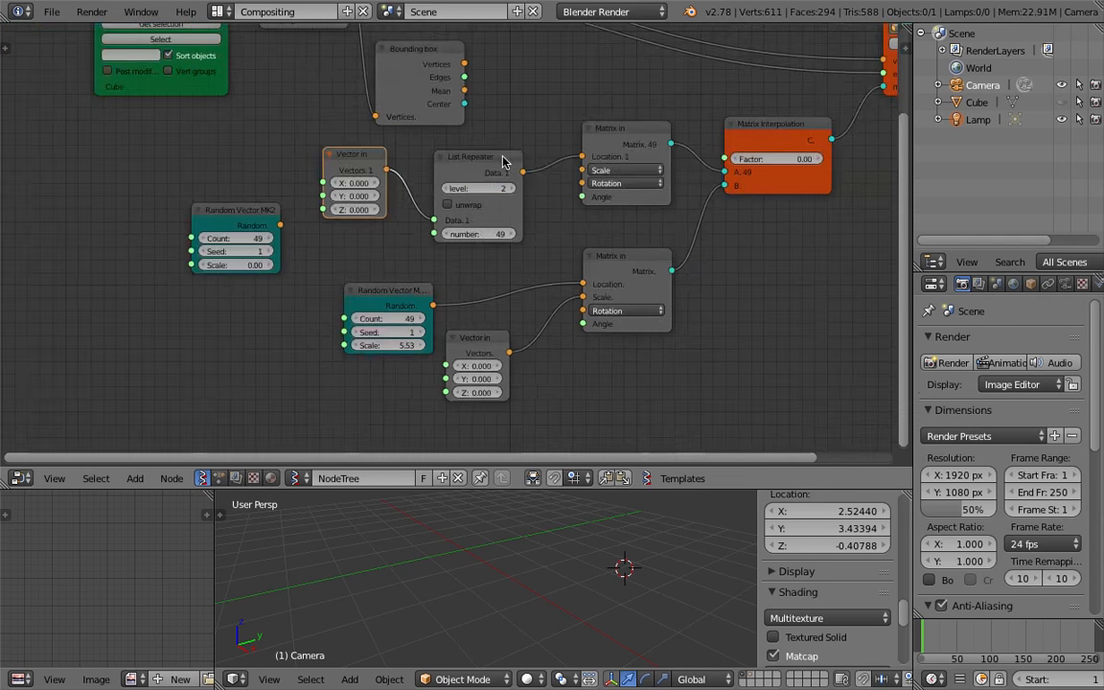
{"action": "scroll", "coordinate": [342, 170], "scroll_direction": "down", "scroll_amount": 1}
{"action": "left_click_drag", "start_coordinate": [260, 207], "coordinate": [182, 282]}
{"action": "left_click_drag", "start_coordinate": [383, 152], "coordinate": [139, 161]}
{"action": "left_click_drag", "start_coordinate": [470, 159], "coordinate": [219, 177]}
{"action": "left_click_drag", "start_coordinate": [196, 285], "coordinate": [156, 284]}
{"action": "key", "text": "ctrl+s"}
{"action": "left_click", "coordinate": [144, 281]}
Step: Add a Stethoscope node beside the List Repeater and connect the repeater's Data output to it
{"action": "scroll", "coordinate": [364, 198], "scroll_direction": "up", "scroll_amount": 1}
{"action": "key", "text": "shift+a"}
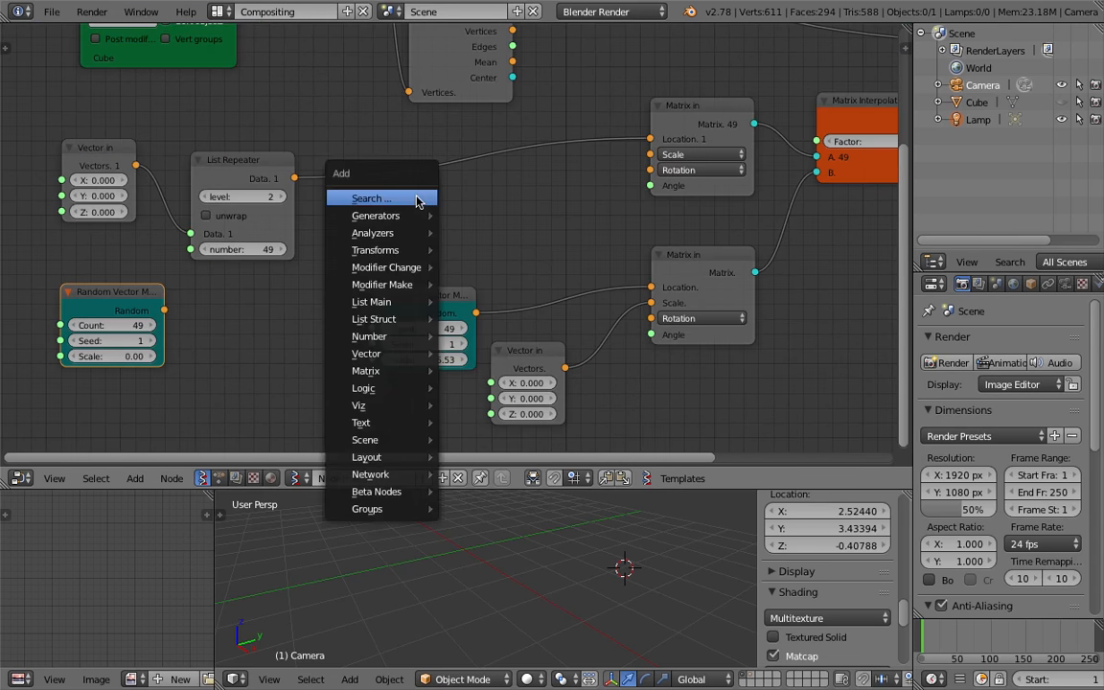
{"action": "left_click", "coordinate": [415, 198]}
{"action": "type", "text": "ste"}
{"action": "left_click", "coordinate": [468, 228]}
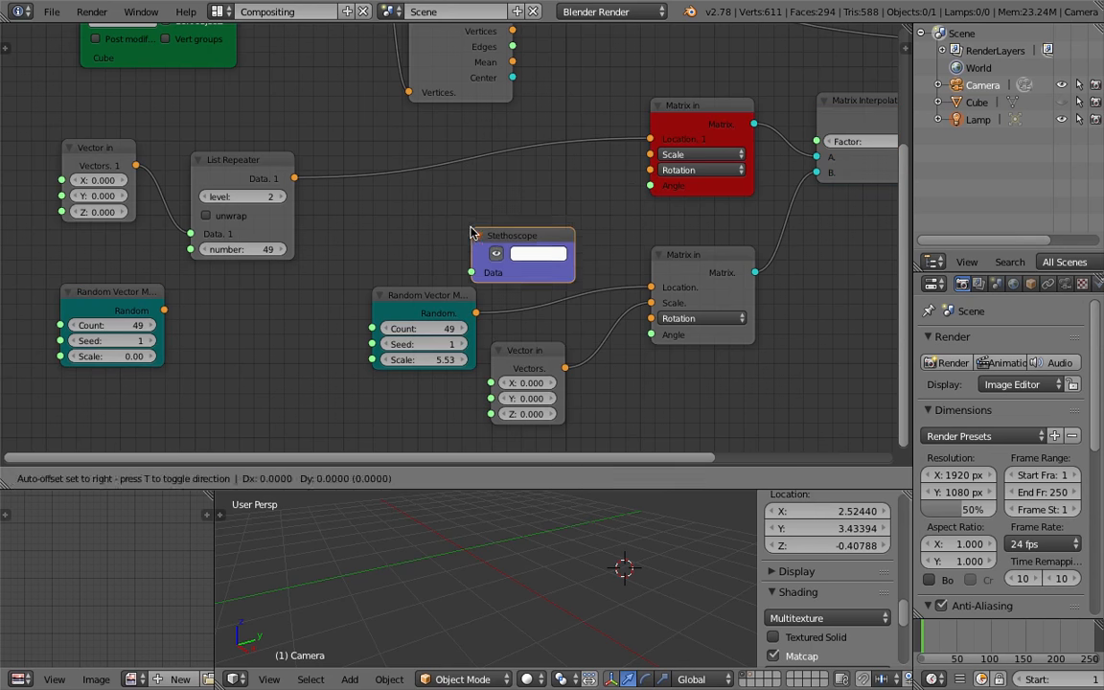
{"action": "left_click", "coordinate": [468, 226]}
{"action": "mouse_move", "coordinate": [298, 178]}
{"action": "left_mouse_down"}
{"action": "mouse_move", "coordinate": [464, 264]}
{"action": "mouse_move", "coordinate": [481, 233]}
{"action": "mouse_move", "coordinate": [347, 209]}
{"action": "mouse_move", "coordinate": [332, 182]}
{"action": "mouse_move", "coordinate": [296, 177]}
{"action": "left_mouse_up"}
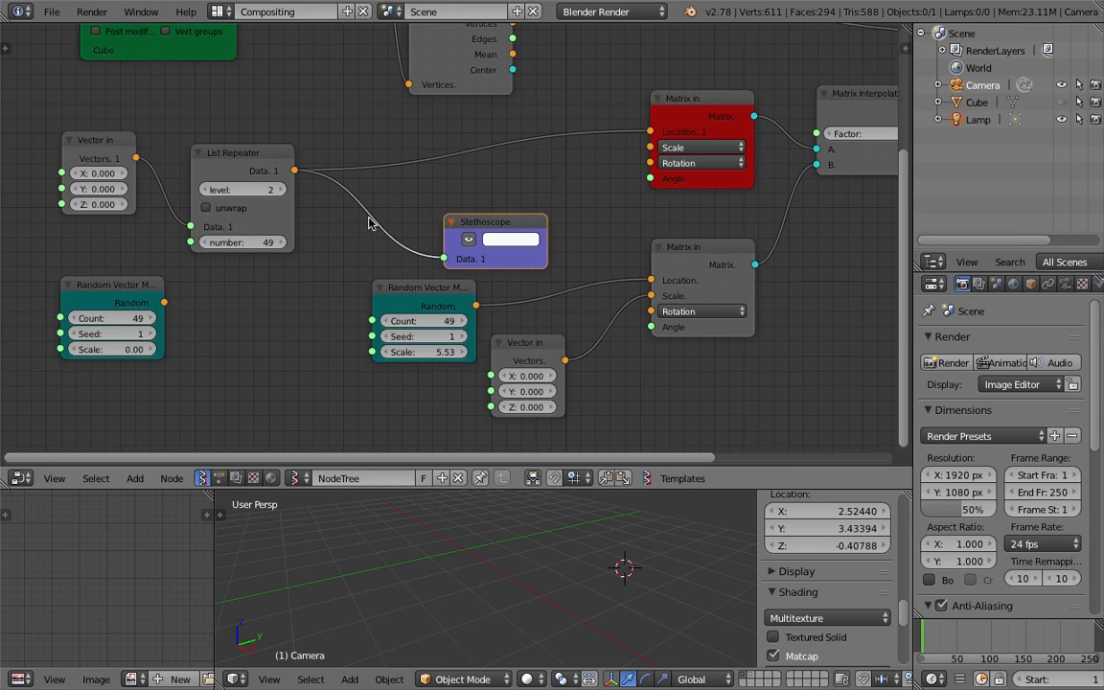
Step: Connect the zero-scale Random Vector to the Stethoscope and examine how its vector list is nested
{"action": "left_click_drag", "start_coordinate": [165, 302], "coordinate": [460, 226]}
{"action": "scroll", "coordinate": [450, 230], "scroll_direction": "up", "scroll_amount": 2}
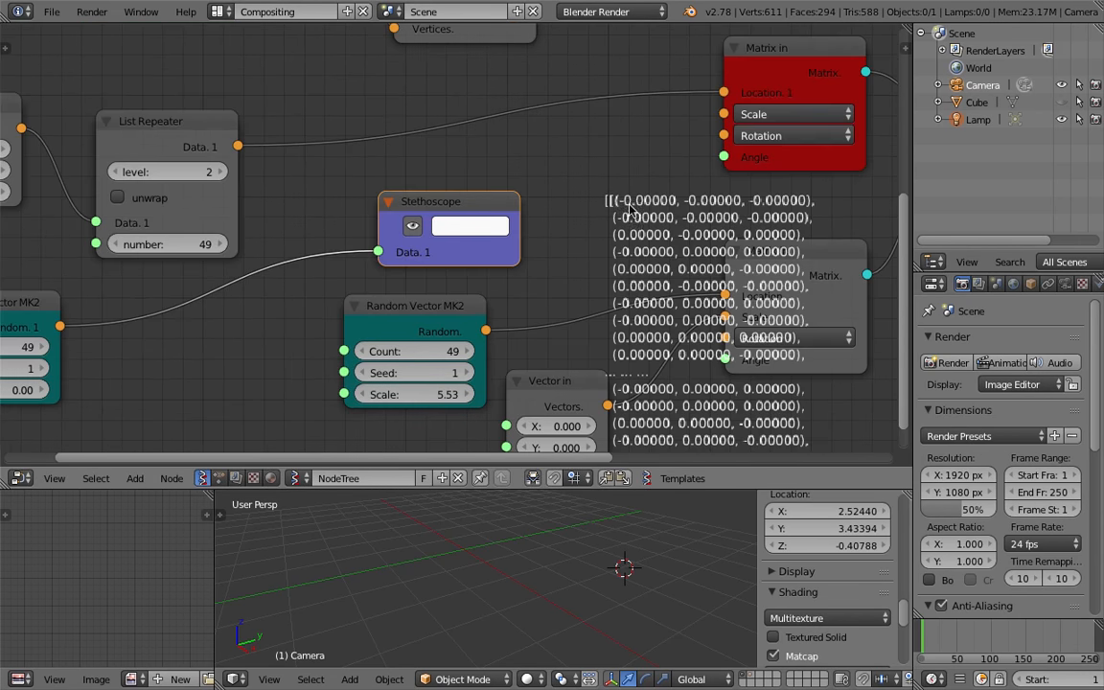
{"action": "scroll", "coordinate": [616, 195], "scroll_direction": "up", "scroll_amount": 1}
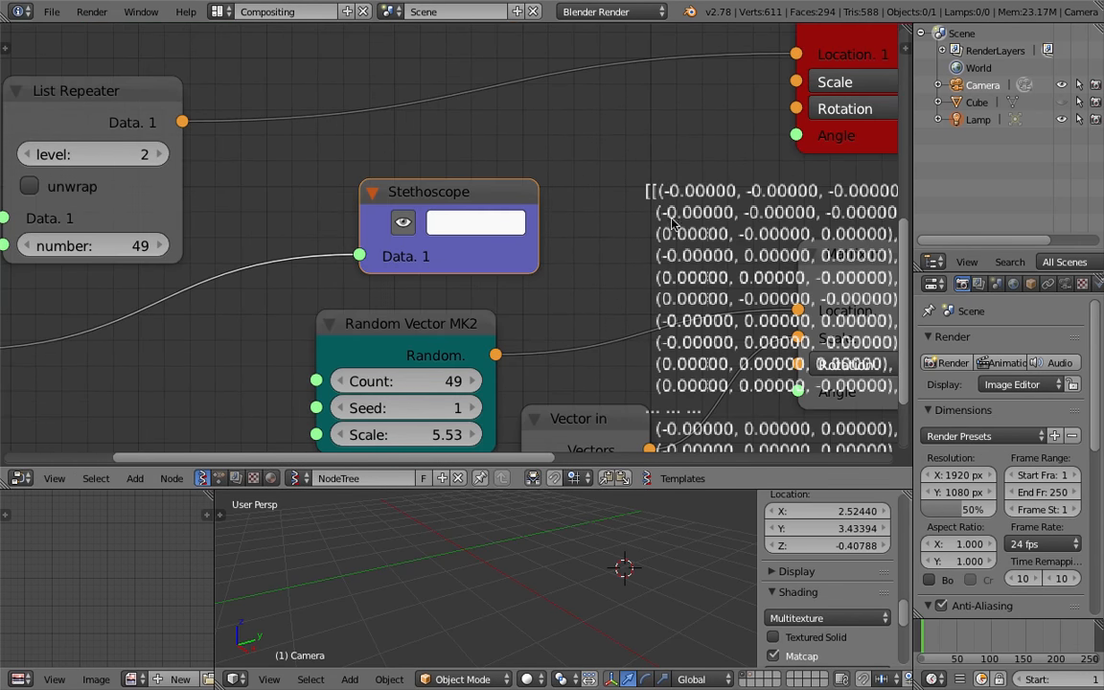
{"action": "scroll", "coordinate": [671, 222], "scroll_direction": "down", "scroll_amount": 4}
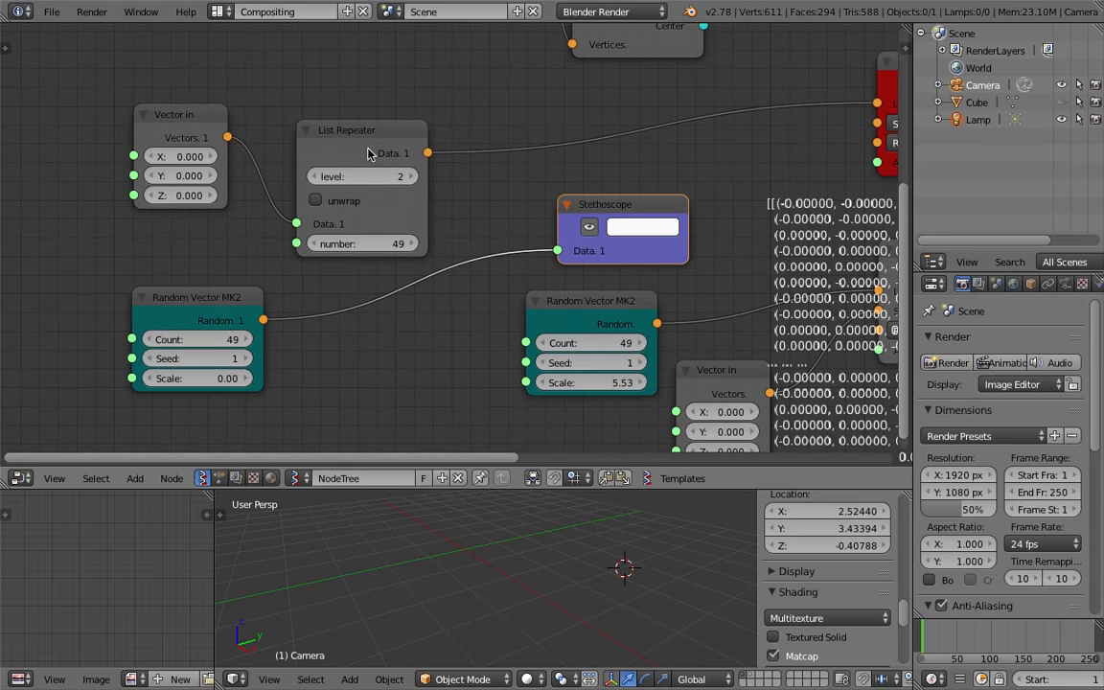
Step: Reconnect the List Repeater's Data output to the Stethoscope to compare its list structure with the Random Vector's
{"action": "left_click_drag", "start_coordinate": [427, 153], "coordinate": [553, 252]}
{"action": "scroll", "coordinate": [436, 202], "scroll_direction": "down", "scroll_amount": 2}
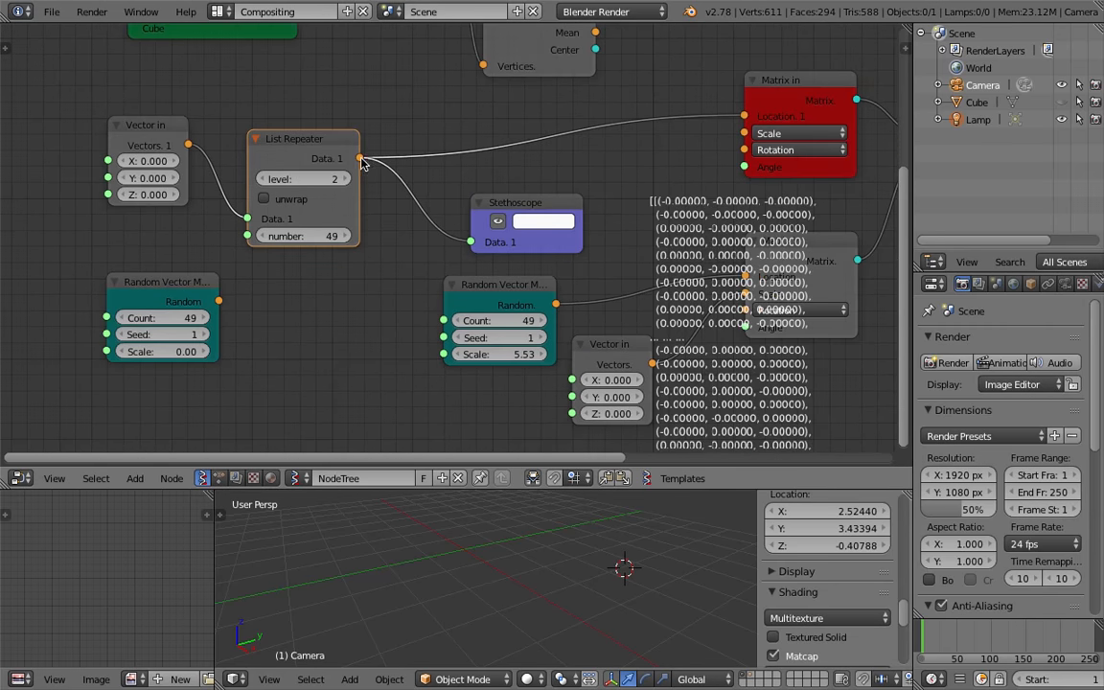
{"action": "middle_click_drag", "start_coordinate": [436, 163], "coordinate": [355, 164]}
{"action": "left_click_drag", "start_coordinate": [410, 204], "coordinate": [399, 190]}
{"action": "scroll", "coordinate": [364, 222], "scroll_direction": "left", "scroll_amount": 2, "text": "ctrl"}
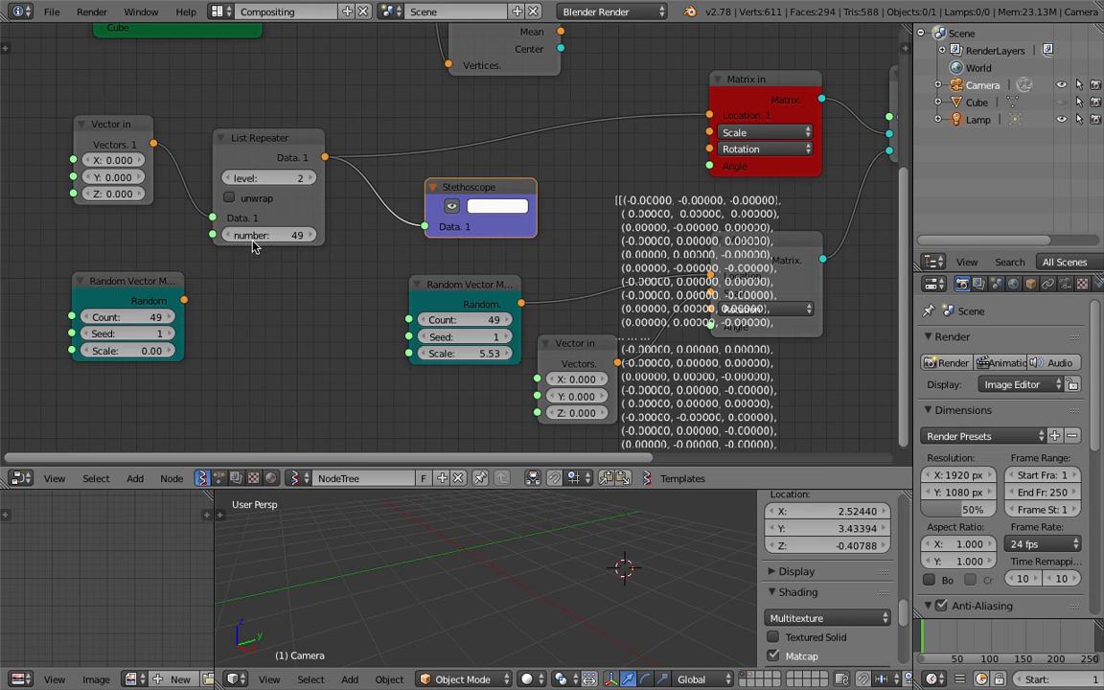
Step: Enable unwrap and set level 1 on the List Repeater, and delete the Stethoscope node after checking the repeater's output
{"action": "left_click", "coordinate": [229, 197]}
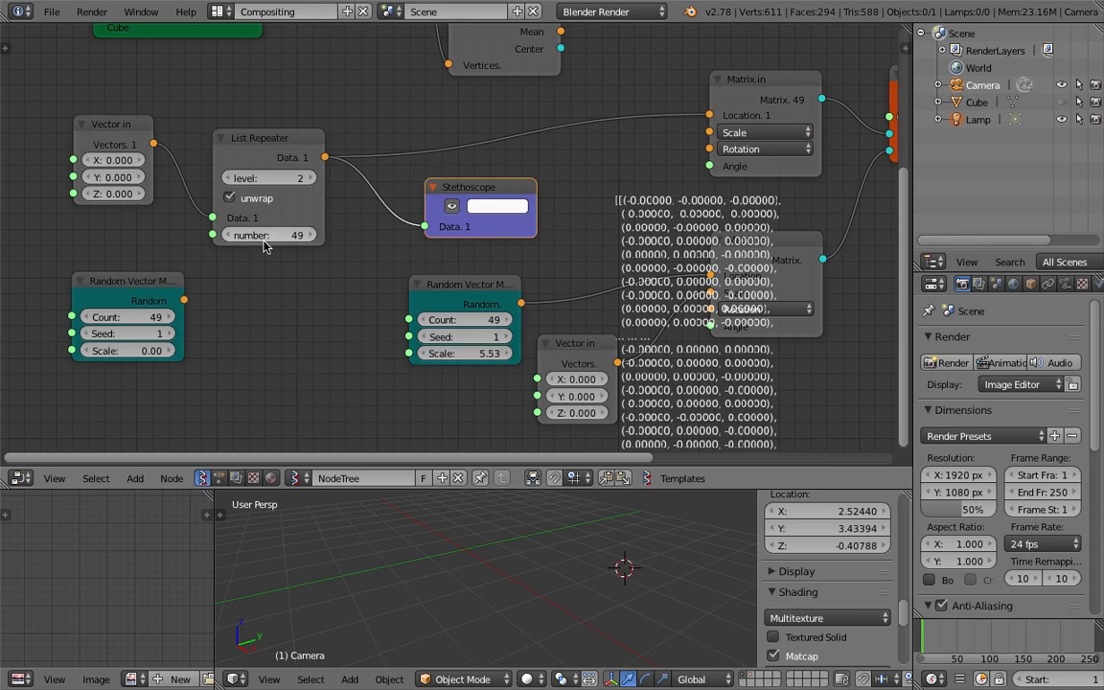
{"action": "left_click", "coordinate": [235, 183]}
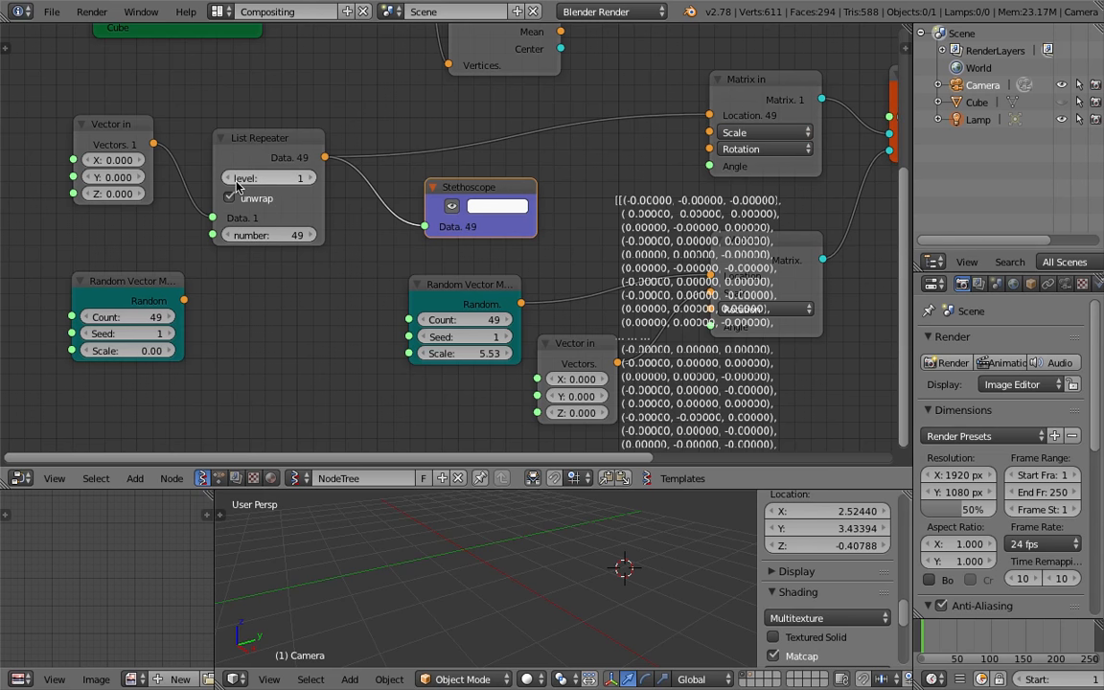
{"action": "left_click_drag", "start_coordinate": [328, 158], "coordinate": [443, 233]}
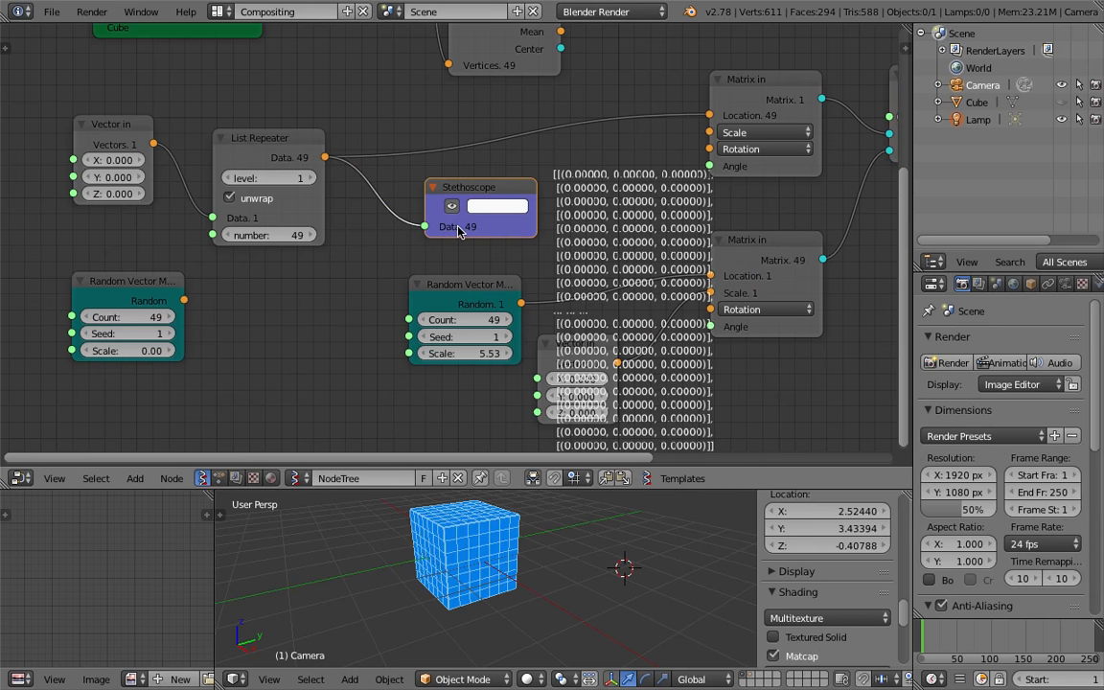
{"action": "left_click_drag", "start_coordinate": [435, 187], "coordinate": [421, 187]}
{"action": "key", "text": "x"}
Step: Move the List Repeater and its Vector in back beside the upper Matrix in, and save over the current file
{"action": "left_click_drag", "start_coordinate": [305, 135], "coordinate": [566, 127]}
{"action": "left_click_drag", "start_coordinate": [134, 124], "coordinate": [416, 149]}
{"action": "middle_click_drag", "start_coordinate": [477, 208], "coordinate": [327, 203]}
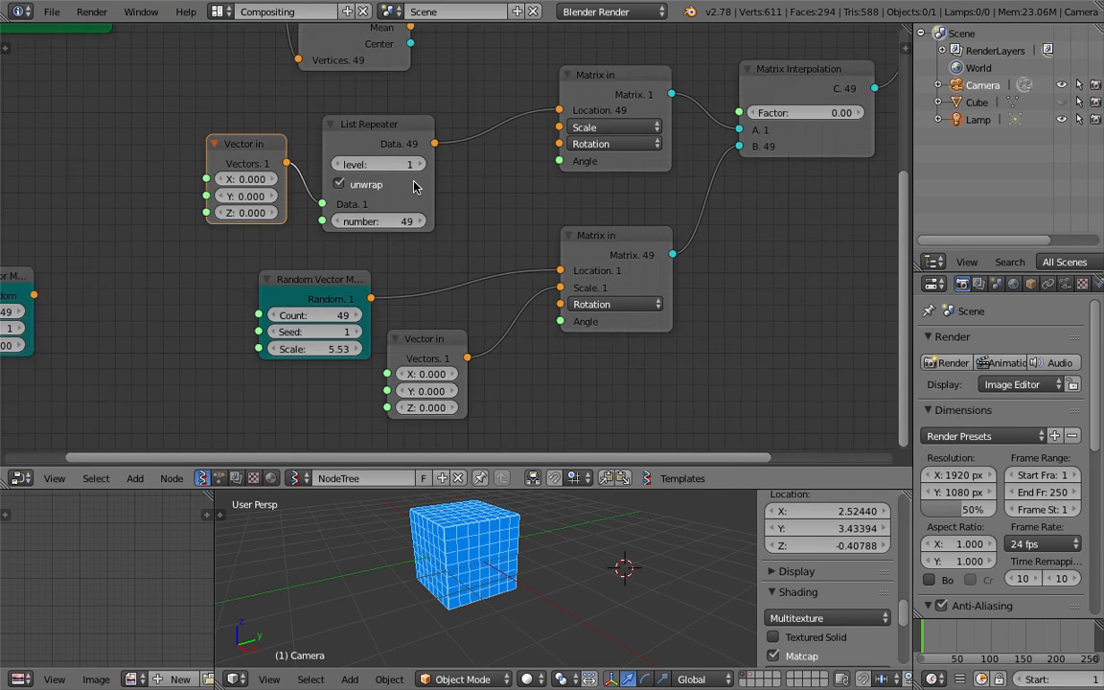
{"action": "left_click_drag", "start_coordinate": [245, 180], "coordinate": [251, 209]}
{"action": "key", "text": "Return"}
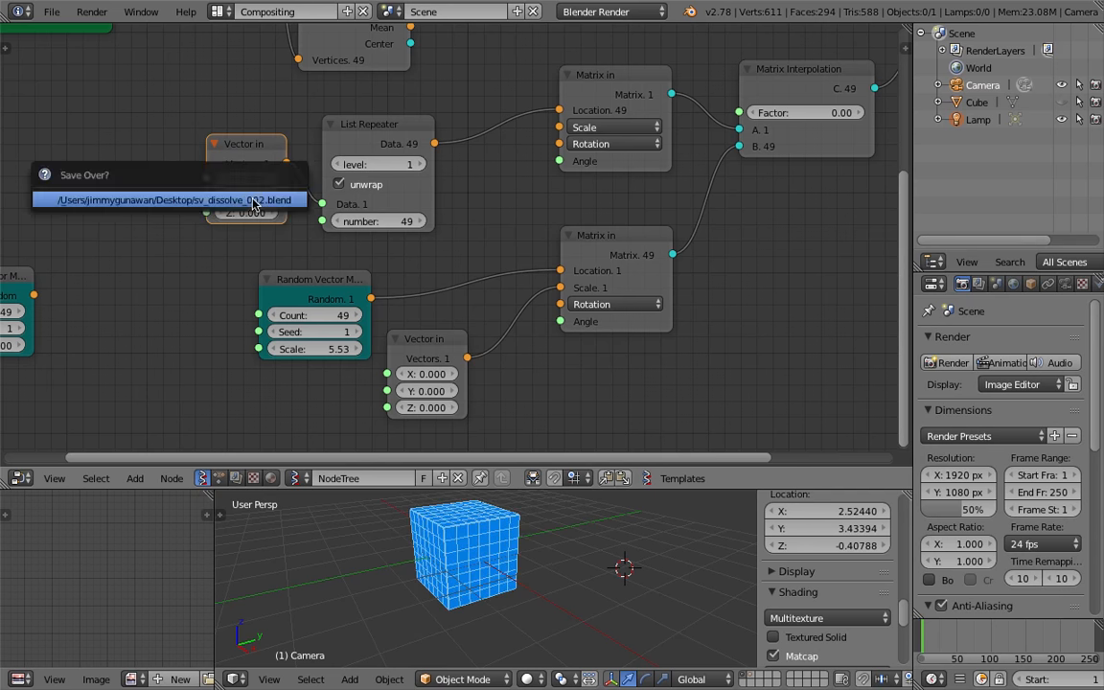
Step: Enlarge the 3D view and sketch three small dotted outlines beside the cube with an arrow leading from them, using Grease Pencil
{"action": "left_click_drag", "start_coordinate": [587, 386], "coordinate": [586, 347]}
{"action": "middle_click_drag", "start_coordinate": [539, 496], "coordinate": [490, 471]}
{"action": "scroll", "coordinate": [520, 450], "scroll_direction": "up", "scroll_amount": 3}
{"action": "scroll", "coordinate": [551, 466], "scroll_direction": "down", "scroll_amount": 2}
{"action": "middle_click_drag", "start_coordinate": [563, 465], "coordinate": [594, 465]}
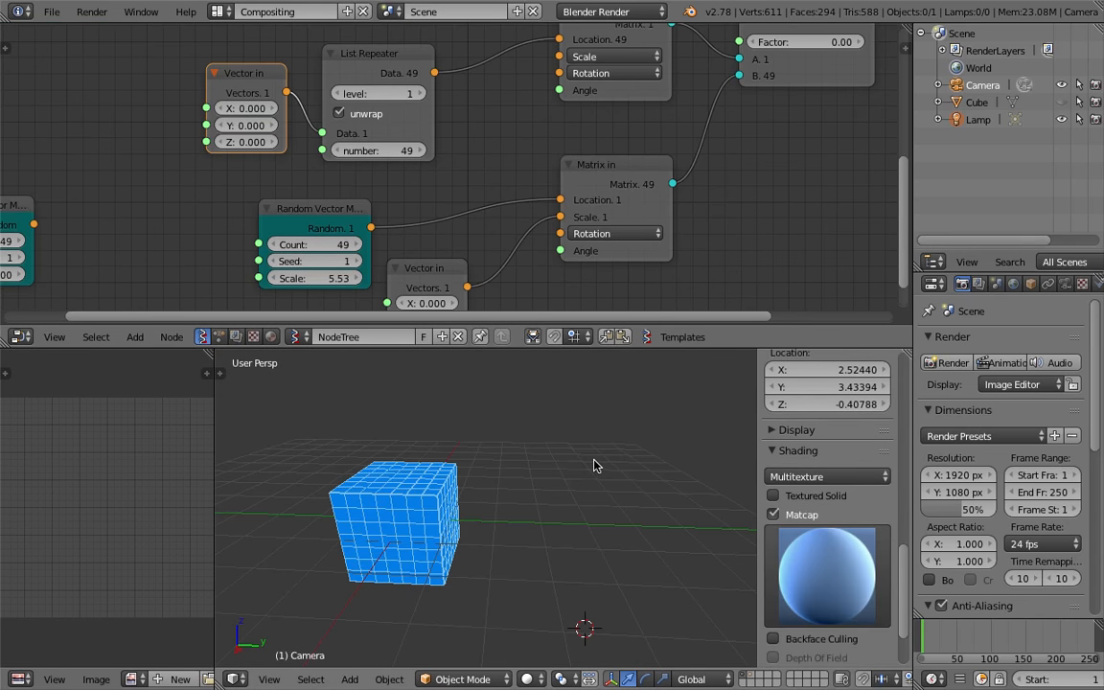
{"action": "left_click_drag", "start_coordinate": [576, 405], "coordinate": [572, 420]}
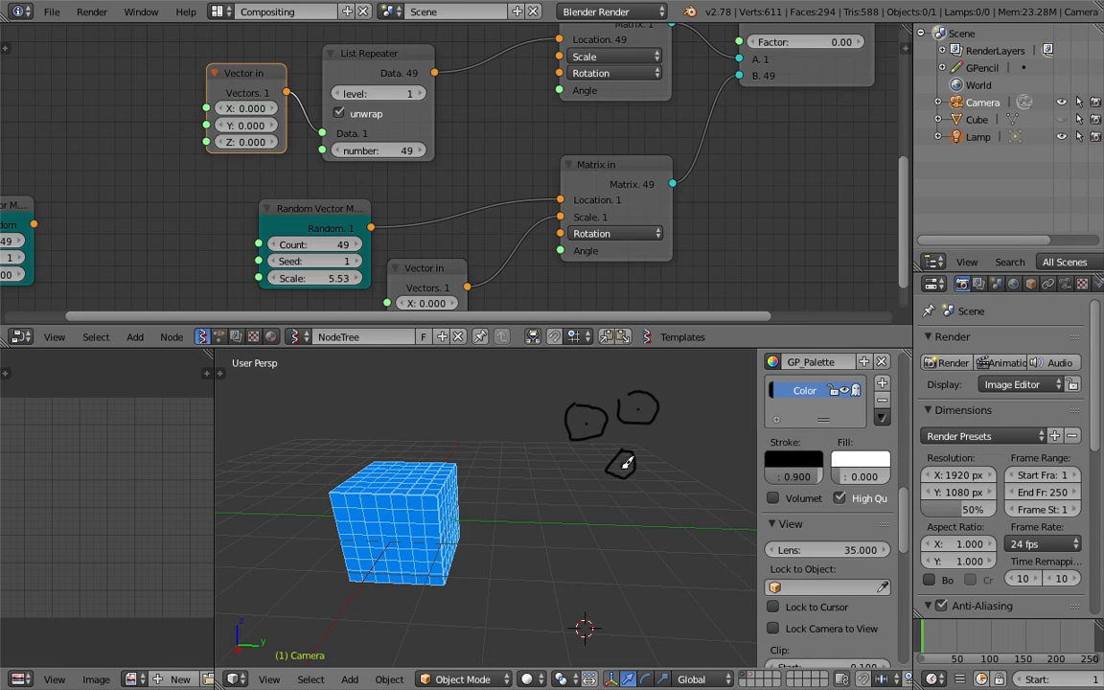
{"action": "middle_click_drag", "start_coordinate": [486, 479], "coordinate": [556, 490], "text": "shift"}
Step: Connect the zero-scale Random Vector to the upper Matrix in's Location in place of the List Repeater
{"action": "scroll", "coordinate": [448, 206], "scroll_direction": "down", "scroll_amount": 3}
{"action": "middle_click_drag", "start_coordinate": [361, 111], "coordinate": [367, 188]}
{"action": "left_click_drag", "start_coordinate": [406, 171], "coordinate": [431, 150]}
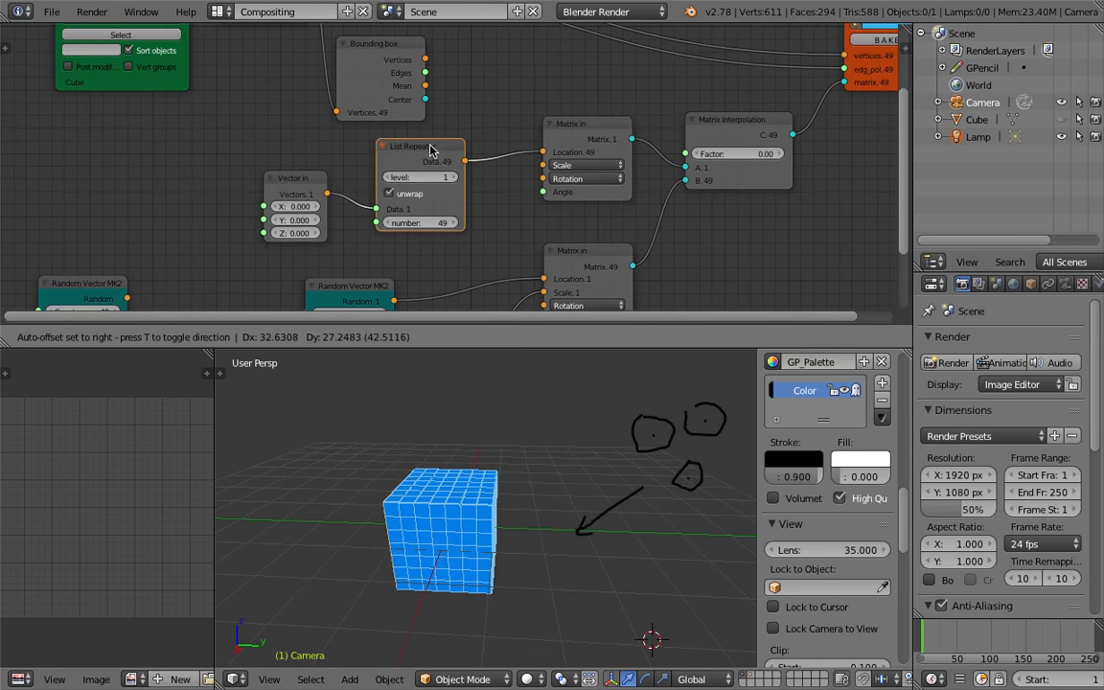
{"action": "left_click_drag", "start_coordinate": [293, 179], "coordinate": [301, 160]}
{"action": "middle_click_drag", "start_coordinate": [246, 182], "coordinate": [325, 106]}
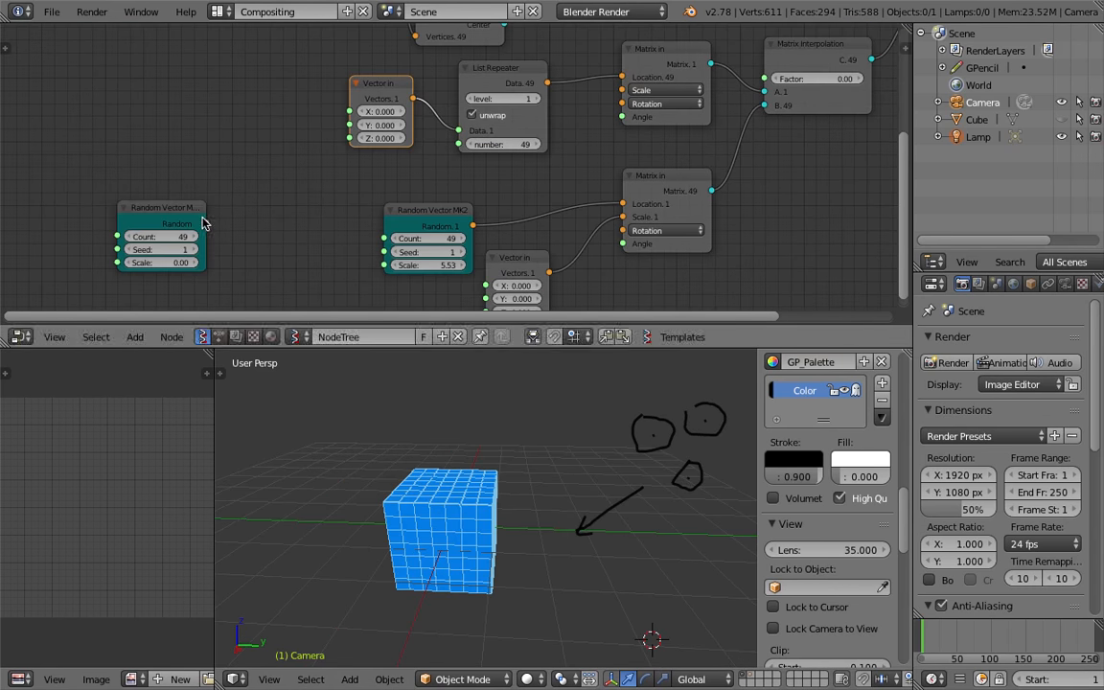
{"action": "left_click_drag", "start_coordinate": [207, 220], "coordinate": [622, 77]}
Step: Move the disconnected List Repeater and its Vector in away from the matrix nodes, and save the file
{"action": "left_click_drag", "start_coordinate": [507, 71], "coordinate": [465, 82]}
{"action": "left_click_drag", "start_coordinate": [383, 84], "coordinate": [223, 75]}
{"action": "left_click_drag", "start_coordinate": [450, 96], "coordinate": [313, 78]}
{"action": "key", "text": "ctrl+s"}
{"action": "left_click", "coordinate": [328, 82]}
Step: Move the Bounding box node closer beneath Separate Loose Parts, and save over the current file
{"action": "middle_click_drag", "start_coordinate": [389, 74], "coordinate": [408, 253]}
{"action": "left_click_drag", "start_coordinate": [442, 175], "coordinate": [455, 155]}
{"action": "key", "text": "ctrl+s"}
{"action": "left_click", "coordinate": [454, 155]}
{"action": "middle_click_drag", "start_coordinate": [475, 154], "coordinate": [450, 136]}
{"action": "left_click_drag", "start_coordinate": [449, 134], "coordinate": [429, 142]}
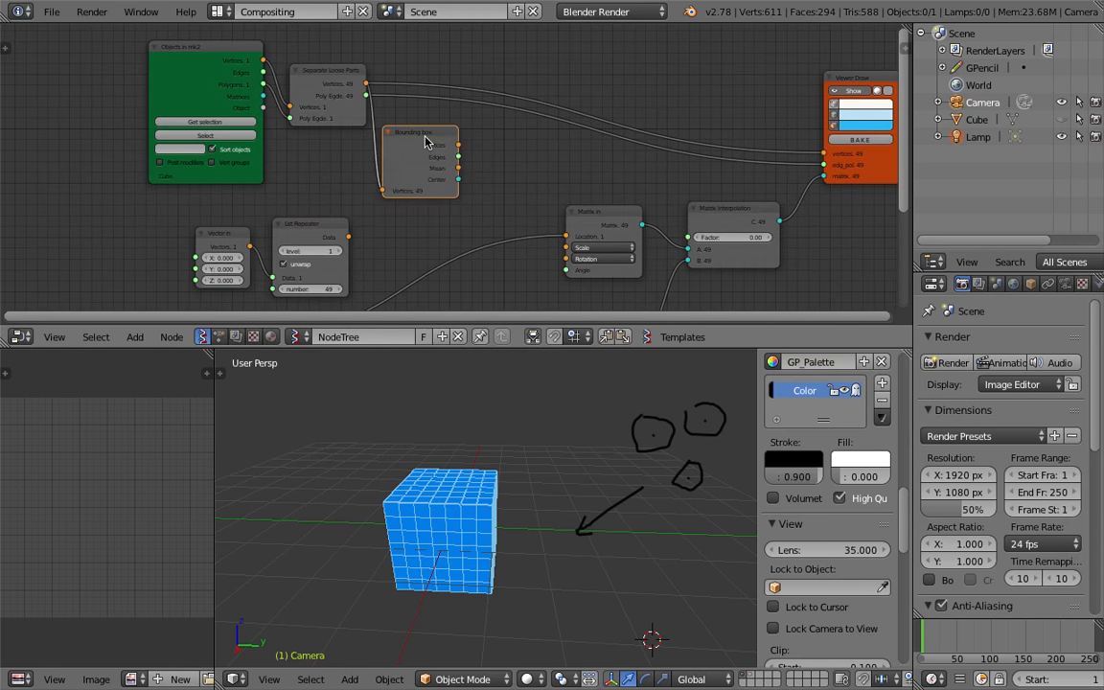
Step: Delete the Bounding box node and move Separate Loose Parts and Objects in closer to the Viewer Draw node
{"action": "key", "text": "x"}
{"action": "key", "text": "Home"}
{"action": "left_click_drag", "start_coordinate": [588, 94], "coordinate": [642, 89]}
{"action": "middle_click_drag", "start_coordinate": [149, 105], "coordinate": [264, 95]}
{"action": "mouse_move", "coordinate": [265, 91]}
{"action": "left_mouse_down"}
{"action": "mouse_move", "coordinate": [536, 89]}
{"action": "mouse_move", "coordinate": [631, 114]}
{"action": "left_mouse_up"}
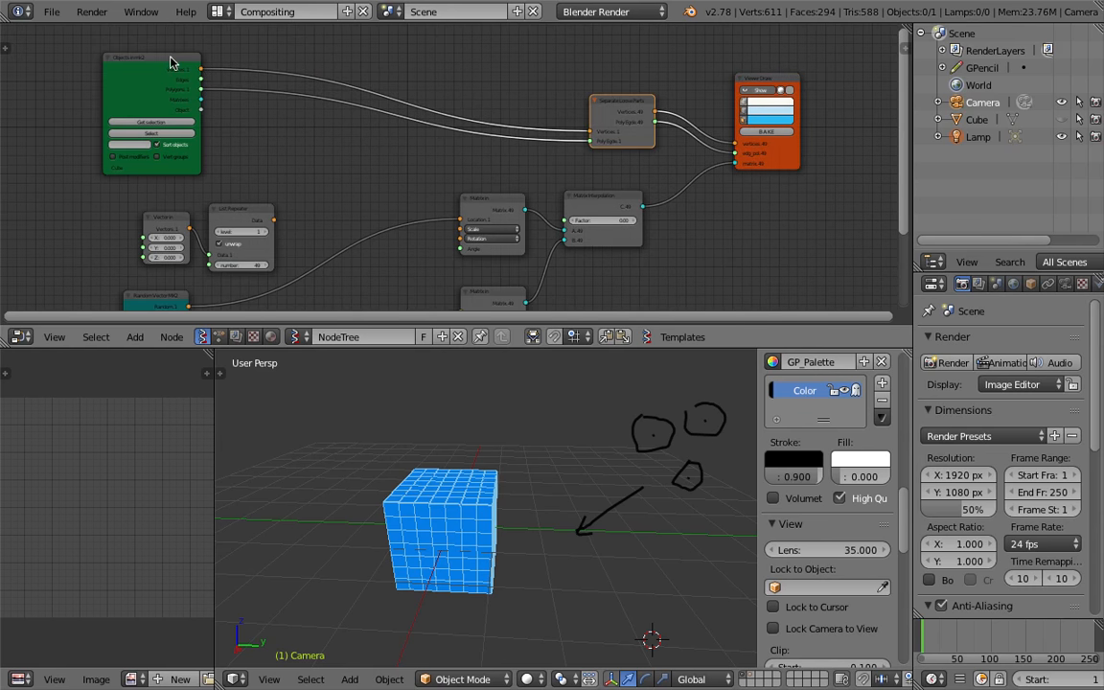
{"action": "left_click_drag", "start_coordinate": [170, 62], "coordinate": [485, 61]}
{"action": "mouse_move", "coordinate": [510, 396]}
{"action": "middle_mouse_down"}
{"action": "mouse_move", "coordinate": [536, 444]}
{"action": "mouse_move", "coordinate": [587, 463]}
{"action": "mouse_move", "coordinate": [575, 452]}
{"action": "middle_mouse_up"}
{"action": "middle_click_drag", "start_coordinate": [630, 170], "coordinate": [527, 82]}
{"action": "scroll", "coordinate": [472, 156], "scroll_direction": "up", "scroll_amount": 2}
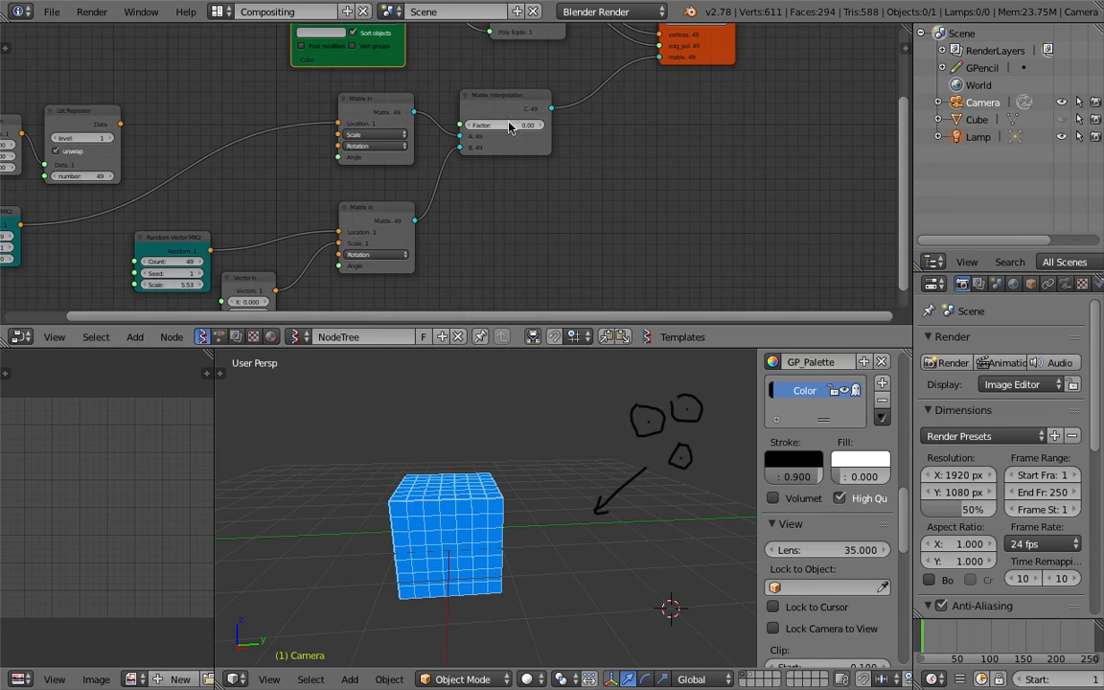
Step: Shift the Matrix Interpolation and Viewer Draw nodes farther from their inputs, saving over the current file
{"action": "mouse_move", "coordinate": [503, 124]}
{"action": "left_mouse_down"}
{"action": "mouse_move", "coordinate": [585, 126]}
{"action": "mouse_move", "coordinate": [507, 125]}
{"action": "mouse_move", "coordinate": [585, 126]}
{"action": "mouse_move", "coordinate": [510, 116]}
{"action": "mouse_move", "coordinate": [564, 128]}
{"action": "left_mouse_up"}
{"action": "key", "text": "ctrl+s"}
{"action": "left_click", "coordinate": [566, 128]}
{"action": "scroll", "coordinate": [566, 144], "scroll_direction": "down", "scroll_amount": 3}
{"action": "middle_click_drag", "start_coordinate": [655, 172], "coordinate": [647, 244]}
{"action": "middle_click_drag", "start_coordinate": [578, 215], "coordinate": [593, 245]}
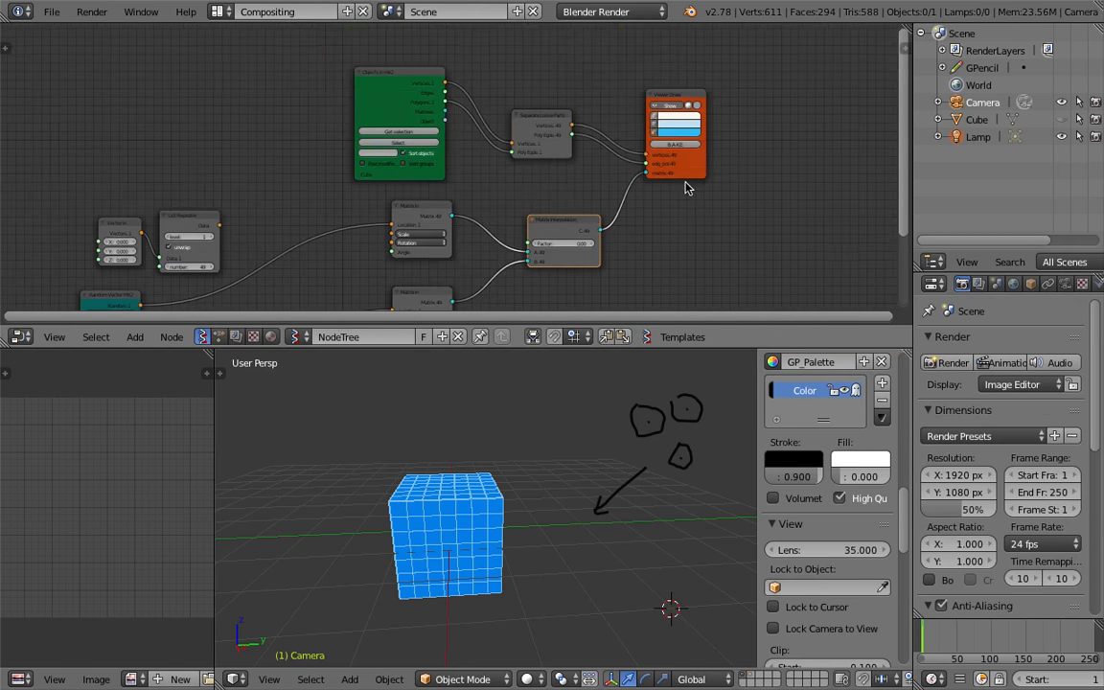
{"action": "left_click_drag", "start_coordinate": [685, 169], "coordinate": [712, 171]}
{"action": "key", "text": "ctrl+s"}
{"action": "left_click", "coordinate": [712, 172]}
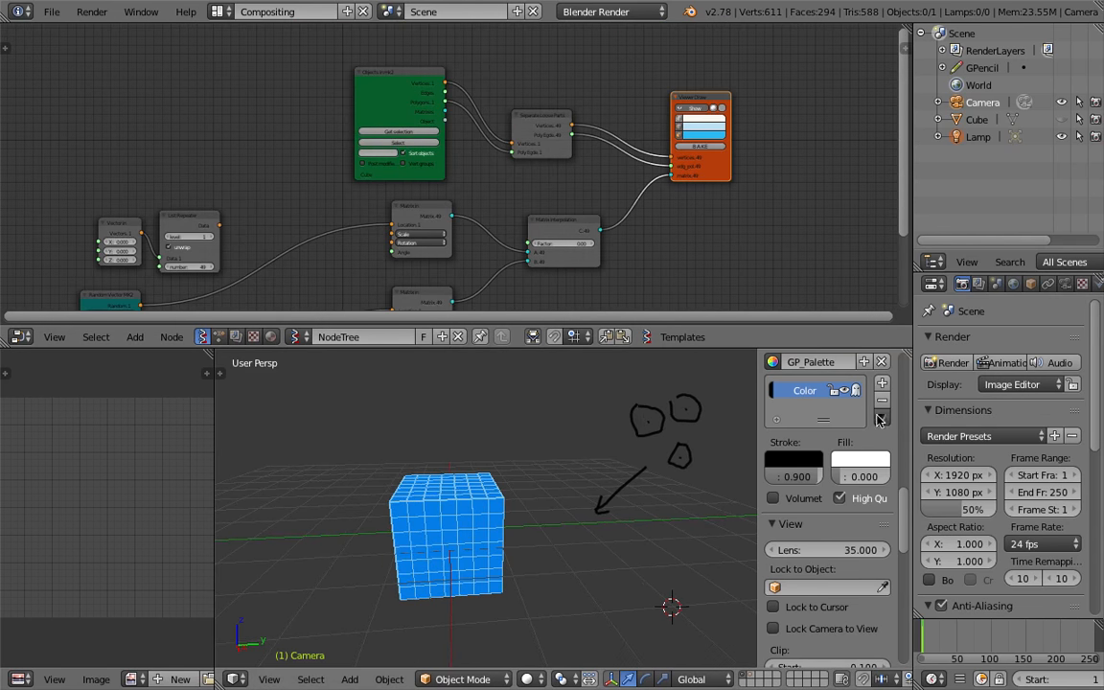
Step: Remove the Grease Pencil palette color to clear the sketch, and collapse the 3D view's properties region
{"action": "left_click", "coordinate": [883, 403]}
{"action": "left_click_drag", "start_coordinate": [759, 401], "coordinate": [867, 399]}
{"action": "mouse_move", "coordinate": [520, 488]}
{"action": "middle_mouse_down"}
{"action": "mouse_move", "coordinate": [517, 467]}
{"action": "mouse_move", "coordinate": [683, 482]}
{"action": "mouse_move", "coordinate": [535, 530]}
{"action": "mouse_move", "coordinate": [495, 479]}
{"action": "mouse_move", "coordinate": [479, 412]}
{"action": "middle_mouse_up"}
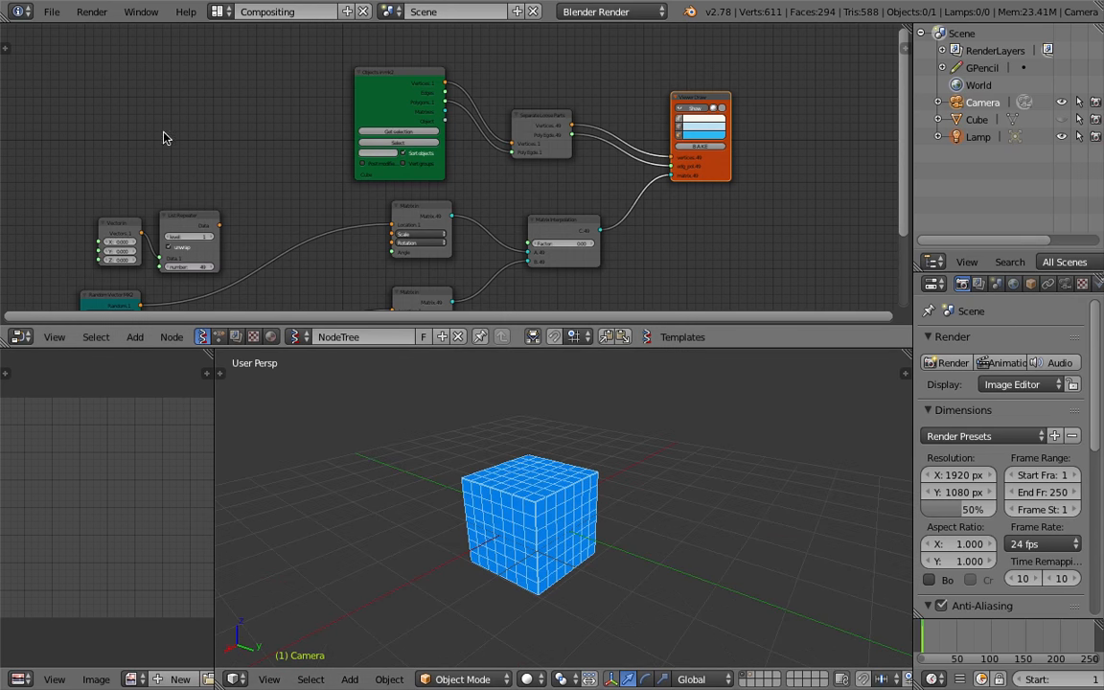
Step: Save the project under the next version name, sv_dissolve_003.blend, and save over it once more
{"action": "left_click", "coordinate": [43, 17]}
{"action": "left_click", "coordinate": [67, 153]}
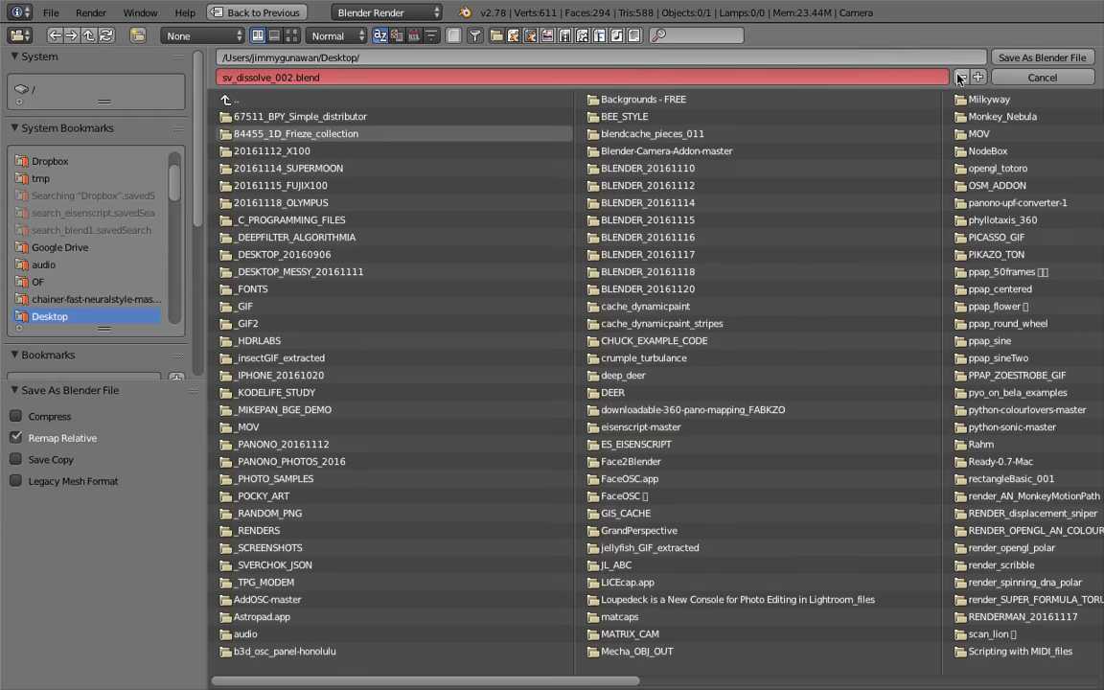
{"action": "left_click", "coordinate": [1010, 61]}
{"action": "middle_click_drag", "start_coordinate": [580, 174], "coordinate": [533, 233]}
{"action": "key", "text": "ctrl+s"}
{"action": "left_click", "coordinate": [564, 205]}
Step: Move Objects in and Separate Loose Parts up and away from Viewer Draw, and save over the file
{"action": "middle_click_drag", "start_coordinate": [526, 142], "coordinate": [494, 201]}
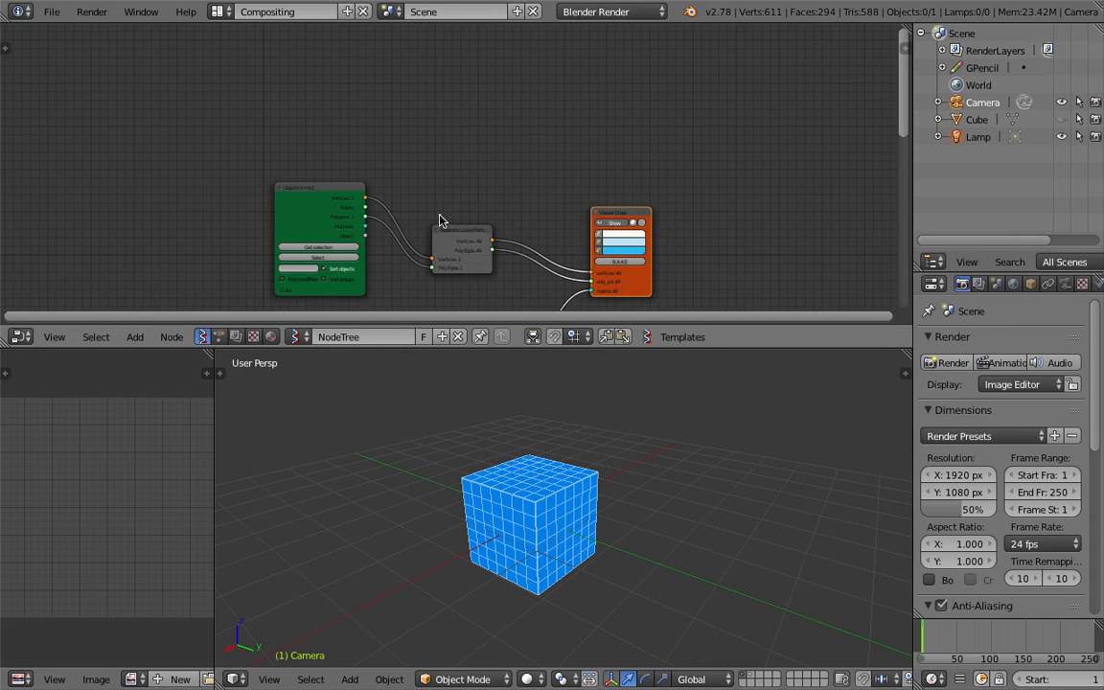
{"action": "left_click_drag", "start_coordinate": [322, 185], "coordinate": [298, 155]}
{"action": "left_click_drag", "start_coordinate": [471, 236], "coordinate": [439, 141]}
{"action": "middle_click_drag", "start_coordinate": [622, 232], "coordinate": [609, 275]}
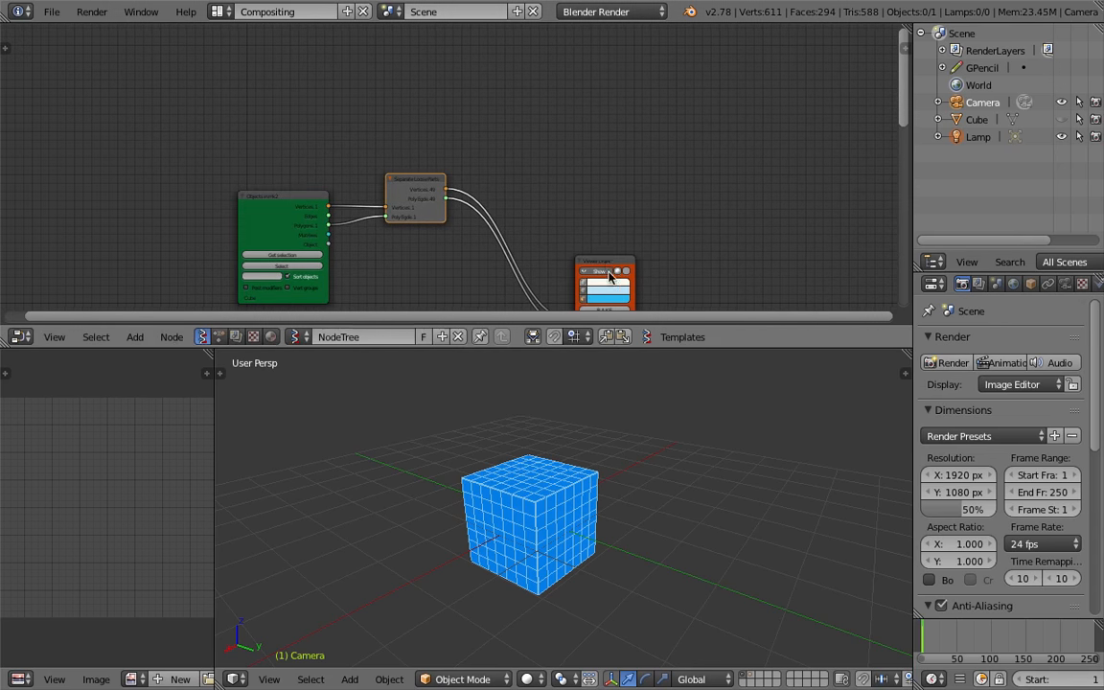
{"action": "key", "text": "ctrl+s"}
{"action": "left_click", "coordinate": [616, 147]}
{"action": "scroll", "coordinate": [458, 192], "scroll_direction": "up", "scroll_amount": 2}
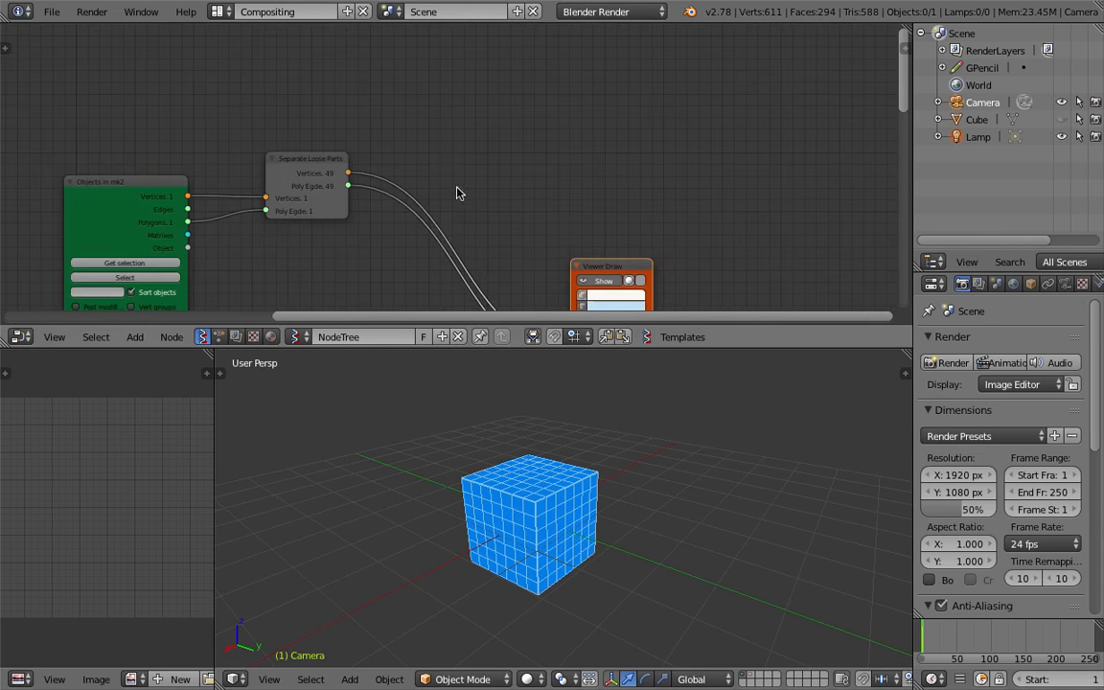
Step: Enlarge the node editor, add a Bounding box node, and feed it the Vertices from Separate Loose Parts
{"action": "left_click_drag", "start_coordinate": [572, 348], "coordinate": [566, 436]}
{"action": "mouse_move", "coordinate": [523, 177]}
{"action": "middle_mouse_down"}
{"action": "mouse_move", "coordinate": [510, 76]}
{"action": "mouse_move", "coordinate": [511, 193]}
{"action": "middle_mouse_up"}
{"action": "key", "text": "shift+a"}
{"action": "left_click", "coordinate": [505, 148]}
{"action": "type", "text": "boun"}
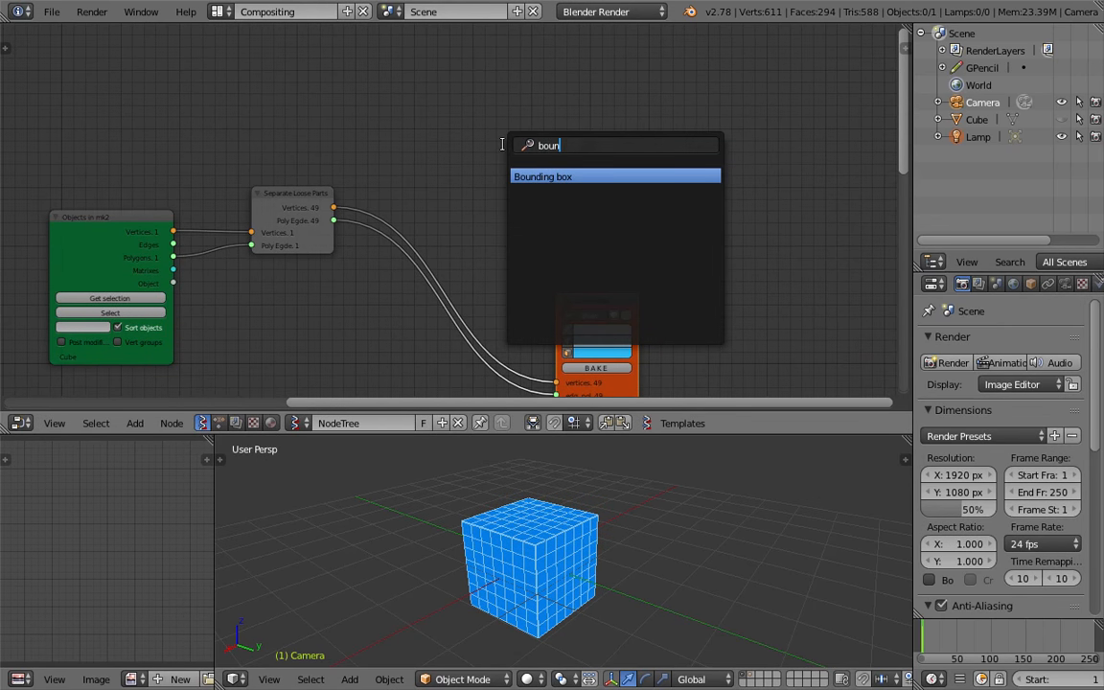
{"action": "key", "text": "Return"}
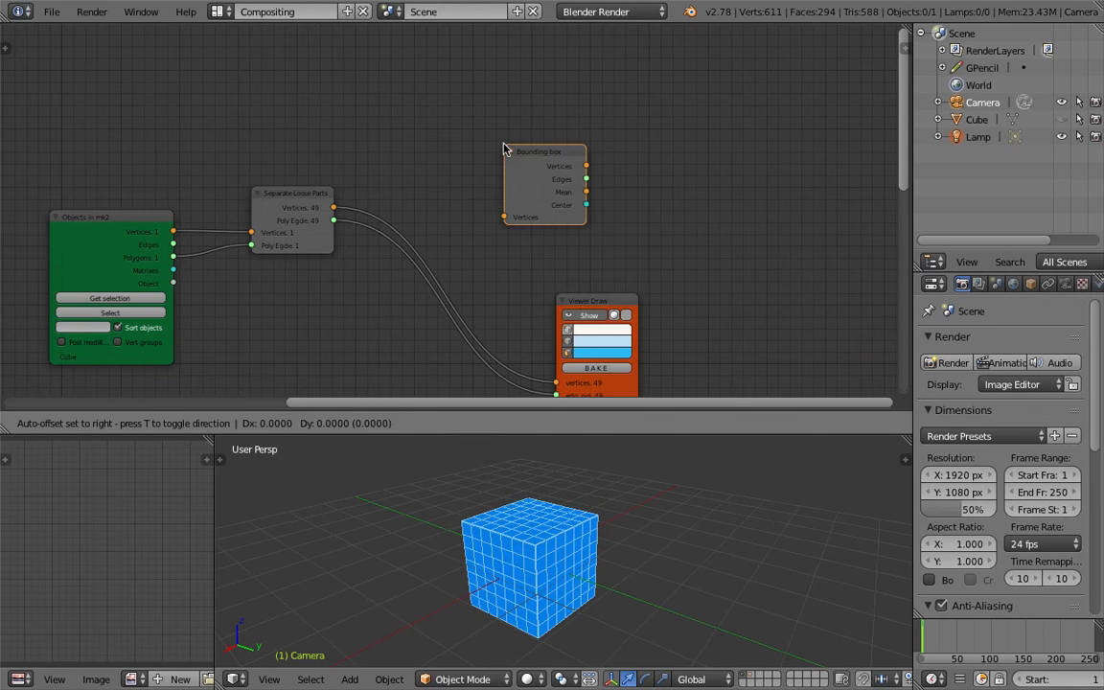
{"action": "left_click", "coordinate": [470, 122]}
{"action": "left_click_drag", "start_coordinate": [333, 207], "coordinate": [470, 190]}
Step: Move the Viewer Draw node farther away to make room beside the Bounding box node
{"action": "scroll", "coordinate": [630, 183], "scroll_direction": "up", "scroll_amount": 2}
{"action": "middle_click_drag", "start_coordinate": [631, 183], "coordinate": [549, 142]}
{"action": "left_click_drag", "start_coordinate": [505, 304], "coordinate": [566, 310]}
{"action": "middle_click_drag", "start_coordinate": [572, 312], "coordinate": [568, 239]}
{"action": "mouse_move", "coordinate": [636, 521]}
{"action": "middle_mouse_down"}
{"action": "mouse_move", "coordinate": [616, 492]}
{"action": "mouse_move", "coordinate": [606, 518]}
{"action": "middle_mouse_up"}
{"action": "mouse_move", "coordinate": [529, 238]}
{"action": "left_mouse_down"}
{"action": "mouse_move", "coordinate": [576, 238]}
{"action": "mouse_move", "coordinate": [571, 251]}
{"action": "left_mouse_up"}
{"action": "middle_click_drag", "start_coordinate": [552, 95], "coordinate": [543, 163]}
Step: Add a second Viewer Draw node and connect the Bounding box's Vertices output to its vertices input
{"action": "key", "text": "alt+space"}
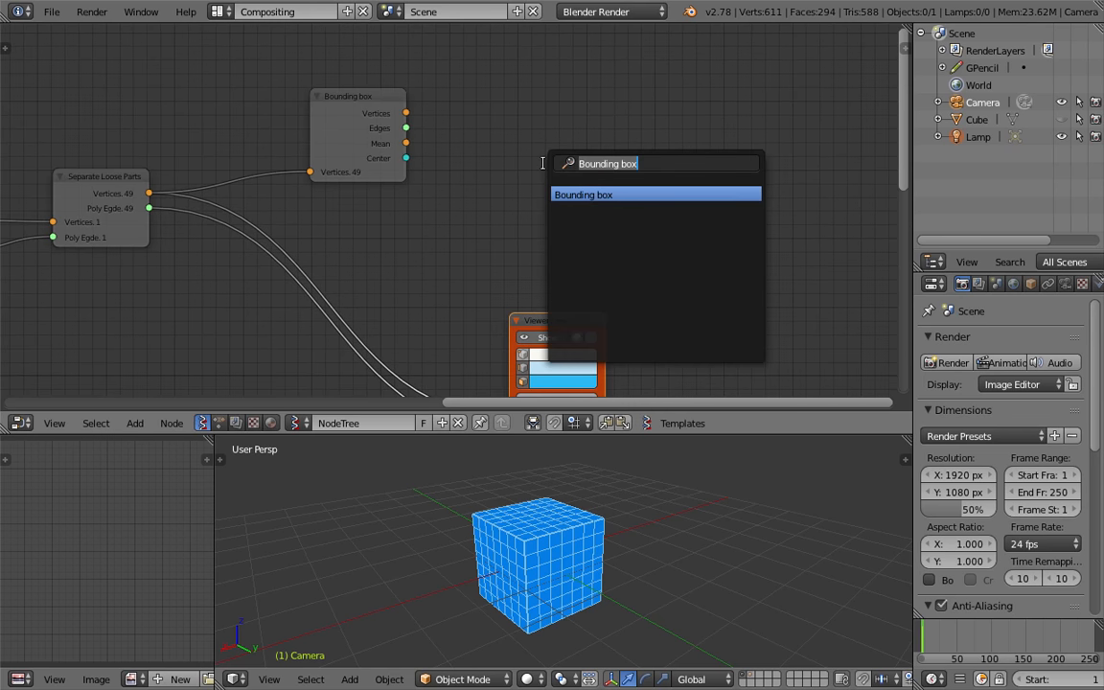
{"action": "type", "text": "view"}
{"action": "key", "text": "Return"}
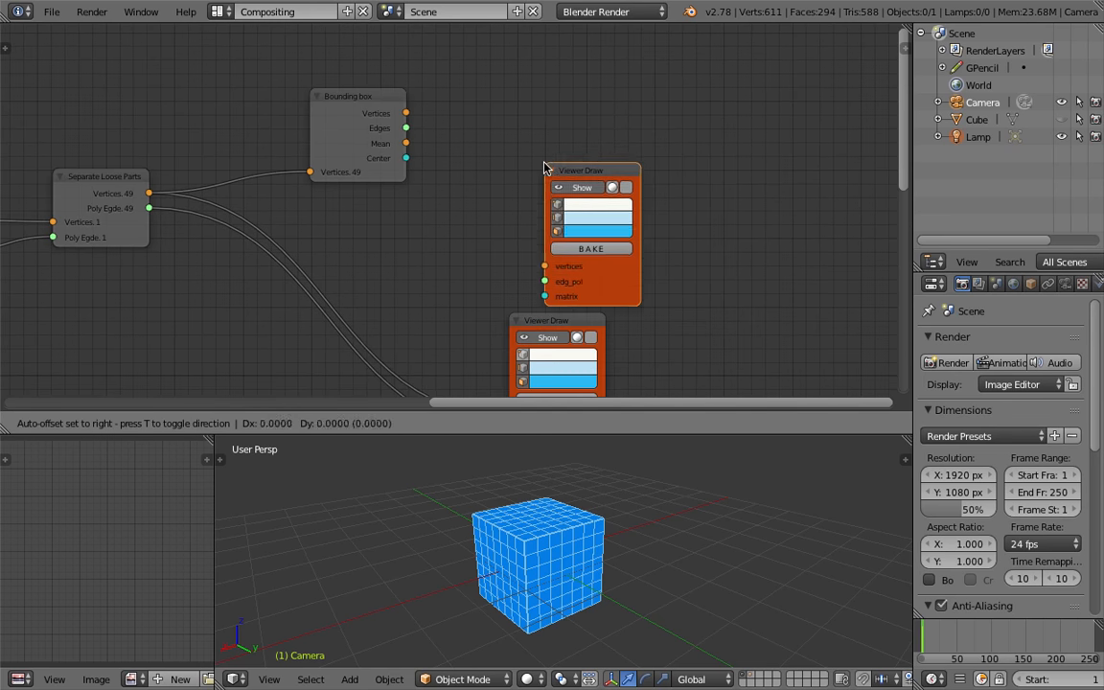
{"action": "left_click", "coordinate": [532, 96]}
{"action": "left_click_drag", "start_coordinate": [405, 113], "coordinate": [460, 134]}
{"action": "left_click_drag", "start_coordinate": [525, 196], "coordinate": [529, 195]}
{"action": "left_click_drag", "start_coordinate": [584, 218], "coordinate": [623, 173]}
Step: Try an Apply matrix to mesh node beside the Bounding box, and delete it together with the second Viewer Draw
{"action": "key", "text": "shift+a"}
{"action": "left_click", "coordinate": [444, 203]}
{"action": "type", "text": "apply"}
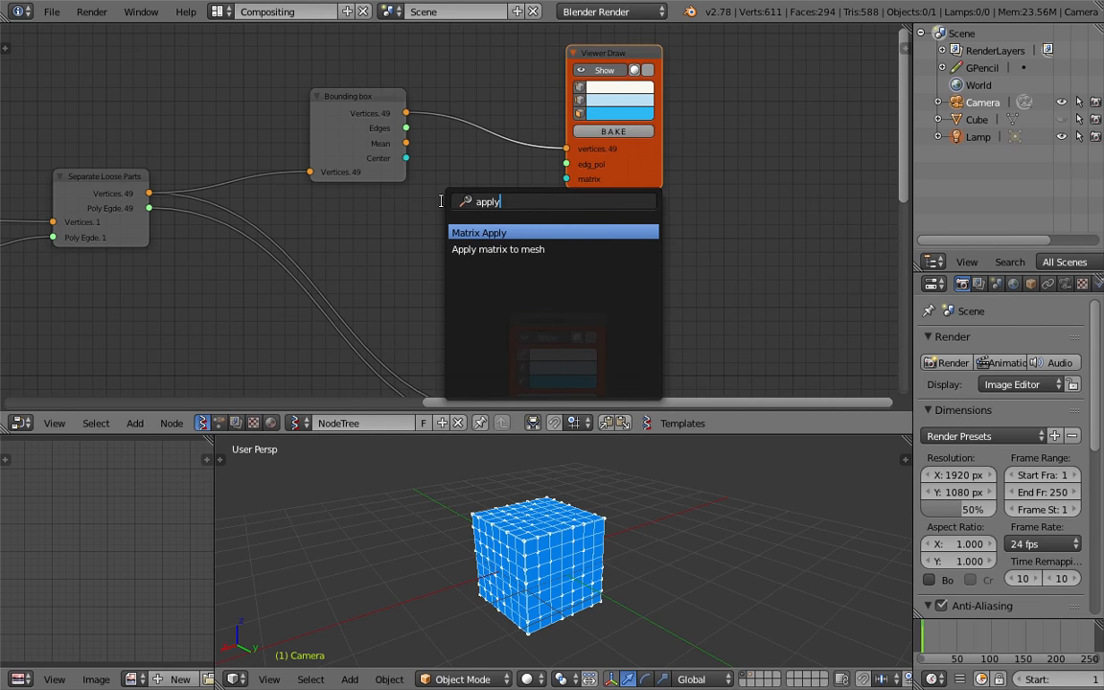
{"action": "key", "text": "Down"}
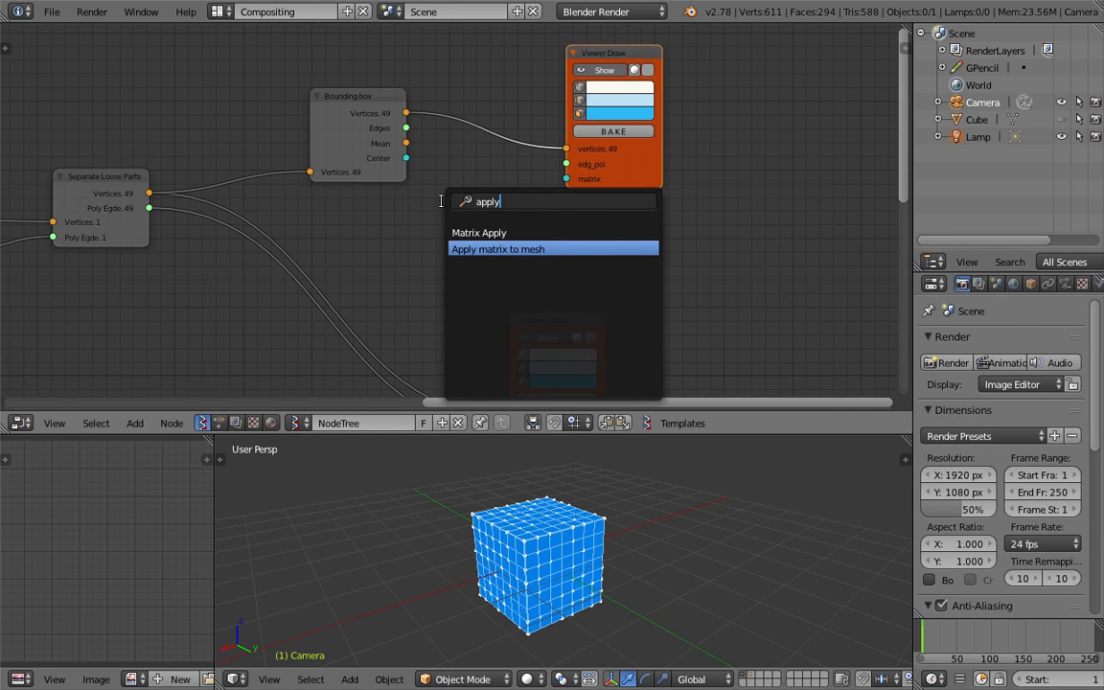
{"action": "key", "text": "Return"}
{"action": "left_click_drag", "start_coordinate": [565, 63], "coordinate": [650, 55]}
{"action": "left_click_drag", "start_coordinate": [508, 177], "coordinate": [530, 153]}
{"action": "left_click", "coordinate": [723, 153]}
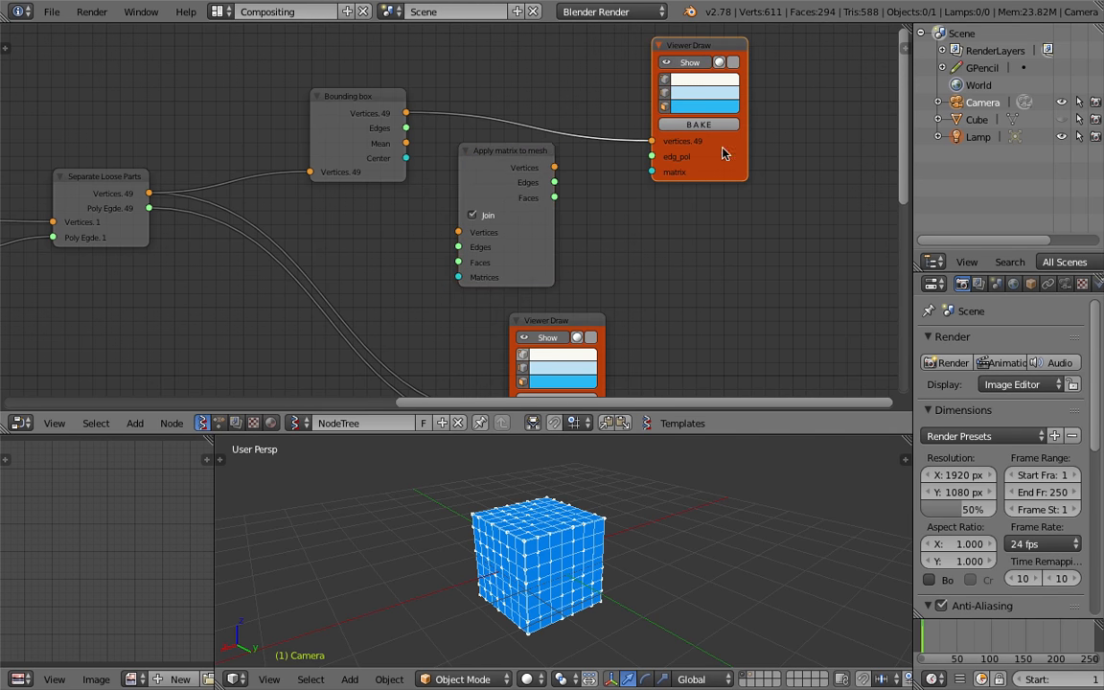
{"action": "left_click", "coordinate": [518, 156]}
{"action": "key", "text": "x"}
Step: Add a Viewer BMeshMK2 node and connect the Bounding box's Vertices to its vertices and Center to its matrix
{"action": "key", "text": "shift+a"}
{"action": "left_click", "coordinate": [567, 120]}
{"action": "type", "text": "bm"}
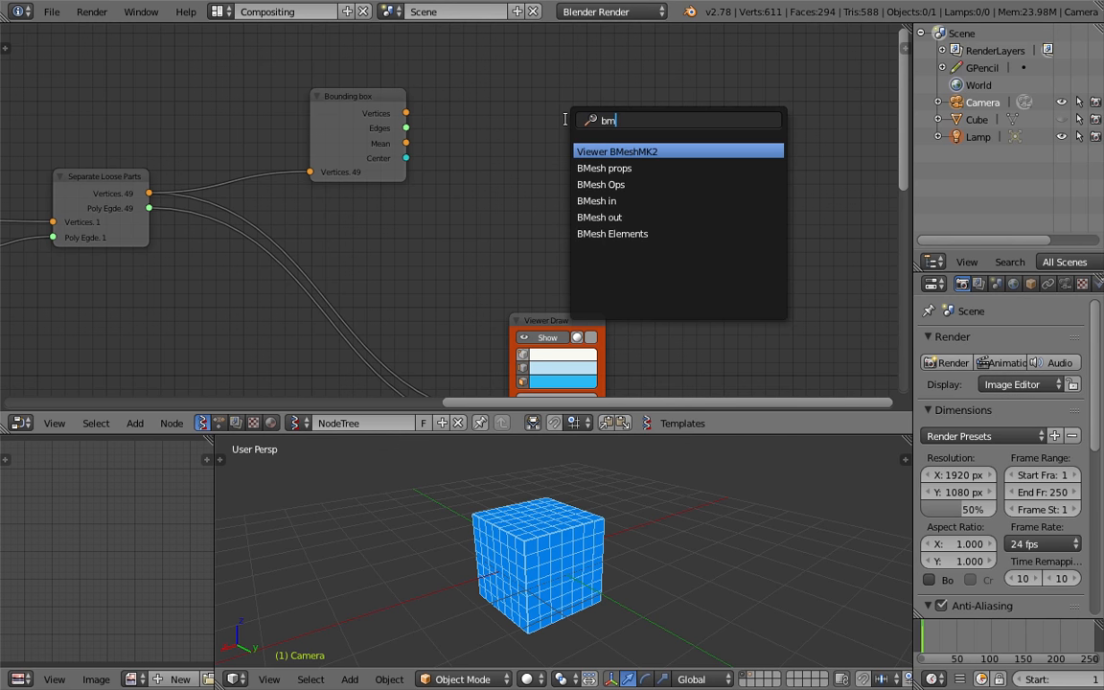
{"action": "key", "text": "Return"}
{"action": "left_click", "coordinate": [522, 76]}
{"action": "left_click_drag", "start_coordinate": [406, 113], "coordinate": [474, 140]}
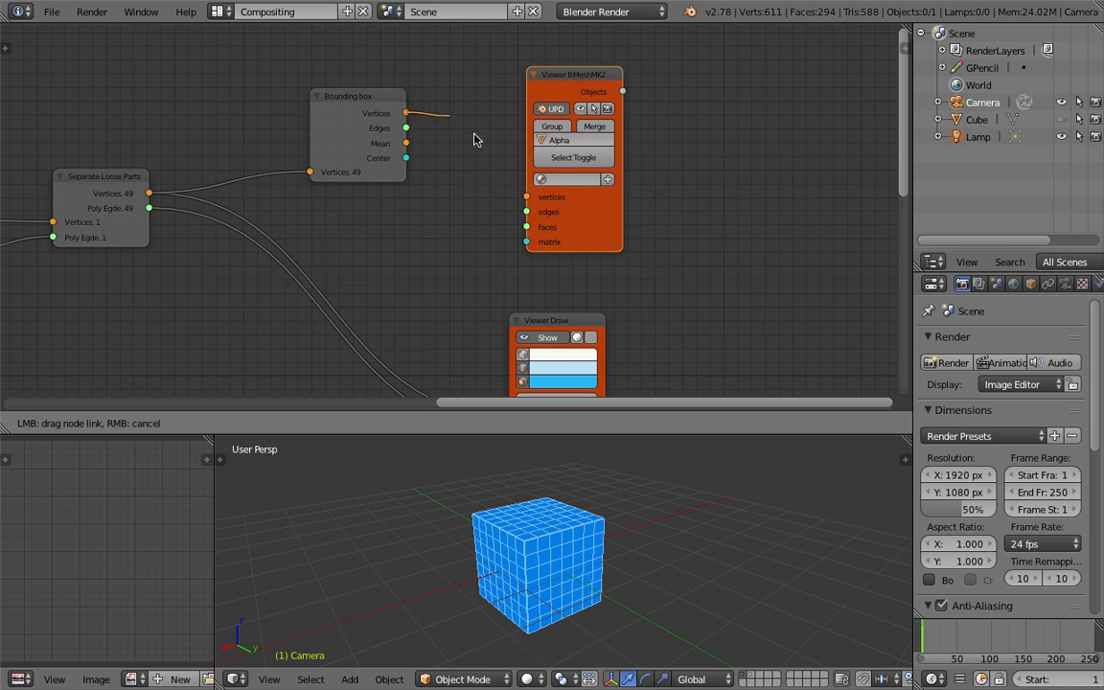
{"action": "left_click_drag", "start_coordinate": [525, 193], "coordinate": [527, 197]}
{"action": "left_click_drag", "start_coordinate": [406, 158], "coordinate": [422, 170]}
{"action": "left_click_drag", "start_coordinate": [485, 239], "coordinate": [526, 242]}
{"action": "left_click_drag", "start_coordinate": [584, 220], "coordinate": [617, 199]}
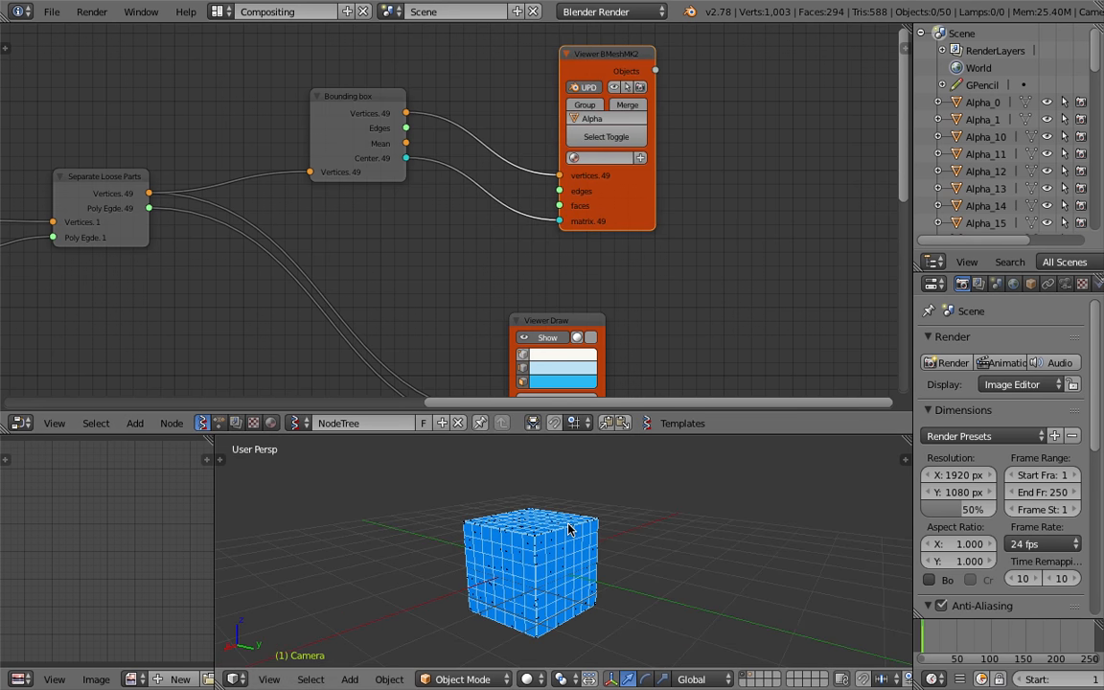
Step: Select several of the generated Alpha objects in the 3D view to examine them individually
{"action": "scroll", "coordinate": [554, 537], "scroll_direction": "up", "scroll_amount": 2}
{"action": "right_click", "coordinate": [553, 537]}
{"action": "right_click", "coordinate": [556, 546]}
{"action": "right_click", "coordinate": [561, 553]}
{"action": "scroll", "coordinate": [527, 521], "scroll_direction": "up", "scroll_amount": 2}
{"action": "scroll", "coordinate": [616, 209], "scroll_direction": "up", "scroll_amount": 1}
Step: Turn on Merge in the Viewer BMeshMK2 node and select the merged Alpha_0 object
{"action": "left_click", "coordinate": [671, 81]}
{"action": "right_click", "coordinate": [575, 537]}
{"action": "middle_click_drag", "start_coordinate": [585, 532], "coordinate": [621, 539]}
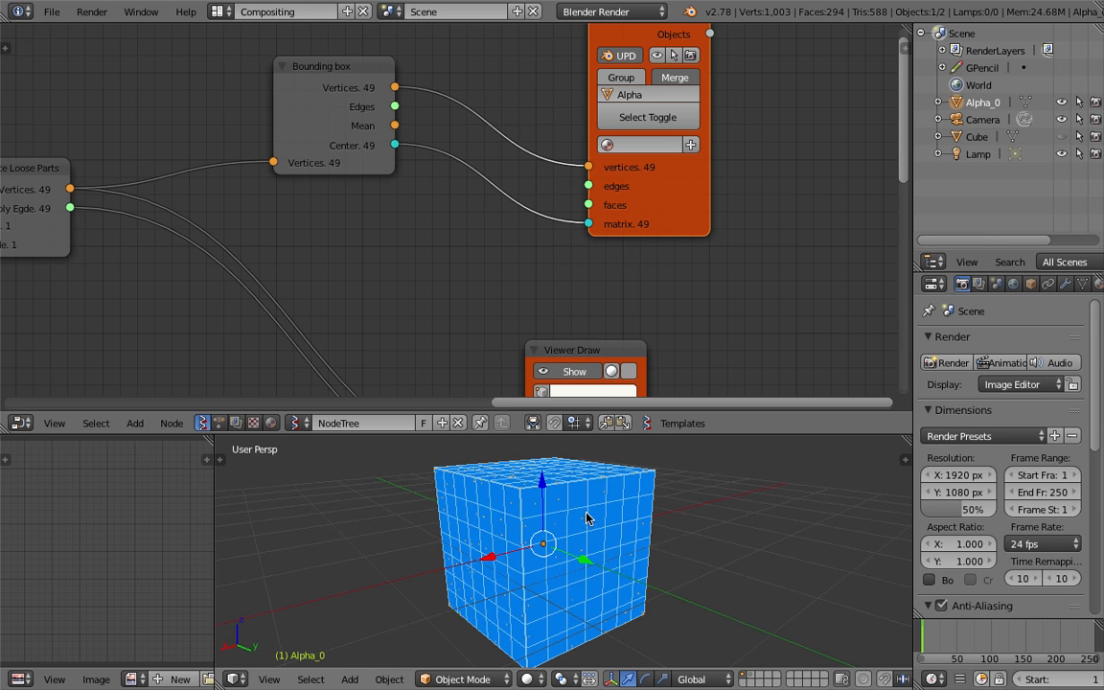
{"action": "middle_click_drag", "start_coordinate": [613, 467], "coordinate": [692, 462]}
{"action": "scroll", "coordinate": [483, 262], "scroll_direction": "down", "scroll_amount": 1}
{"action": "scroll", "coordinate": [483, 262], "scroll_direction": "down", "scroll_amount": 1}
Step: Save over the current file and adjust the positions of the Viewer BMeshMK2 and Bounding box nodes
{"action": "key", "text": "ctrl+s"}
{"action": "left_click", "coordinate": [483, 263]}
{"action": "left_click_drag", "start_coordinate": [643, 205], "coordinate": [655, 183]}
{"action": "middle_click_drag", "start_coordinate": [538, 148], "coordinate": [543, 190]}
{"action": "left_click_drag", "start_coordinate": [395, 141], "coordinate": [437, 132]}
Step: Turn off Show in the Viewer Draw node so only the bounding box points are drawn
{"action": "middle_click_drag", "start_coordinate": [623, 474], "coordinate": [607, 474]}
{"action": "middle_click_drag", "start_coordinate": [639, 251], "coordinate": [640, 104]}
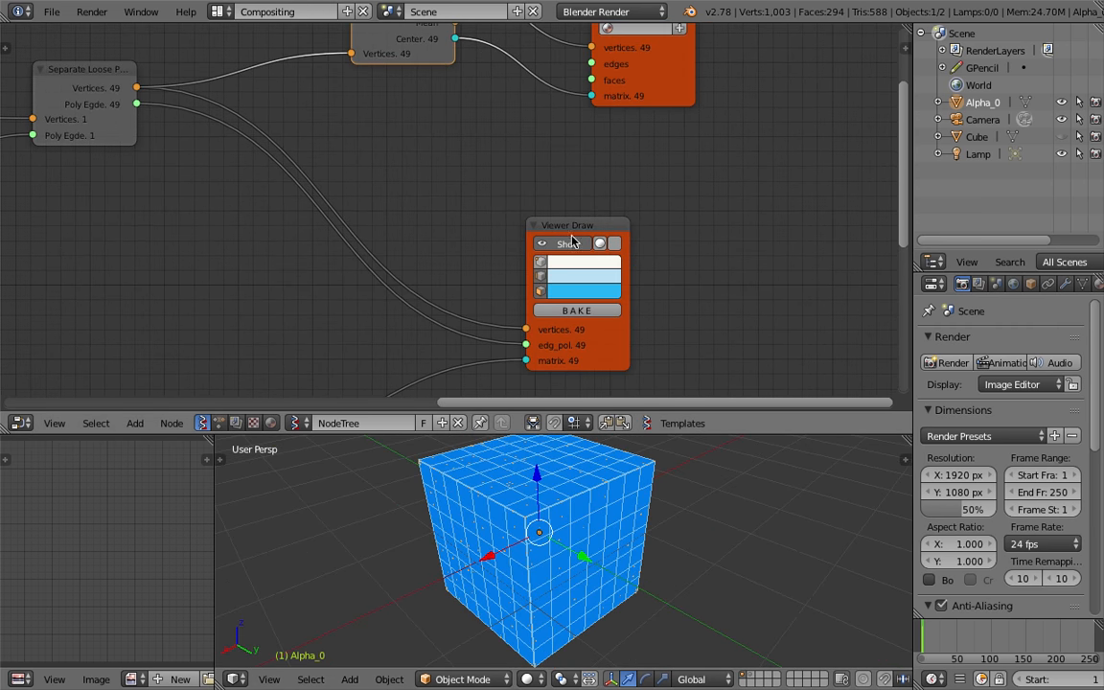
{"action": "left_click", "coordinate": [572, 241]}
{"action": "mouse_move", "coordinate": [536, 531]}
{"action": "middle_mouse_down"}
{"action": "mouse_move", "coordinate": [590, 469]}
{"action": "mouse_move", "coordinate": [530, 538]}
{"action": "mouse_move", "coordinate": [628, 562]}
{"action": "mouse_move", "coordinate": [623, 517]}
{"action": "mouse_move", "coordinate": [575, 498]}
{"action": "mouse_move", "coordinate": [565, 508]}
{"action": "mouse_move", "coordinate": [591, 530]}
{"action": "mouse_move", "coordinate": [492, 451]}
{"action": "middle_mouse_up"}
{"action": "middle_click_drag", "start_coordinate": [429, 192], "coordinate": [453, 329]}
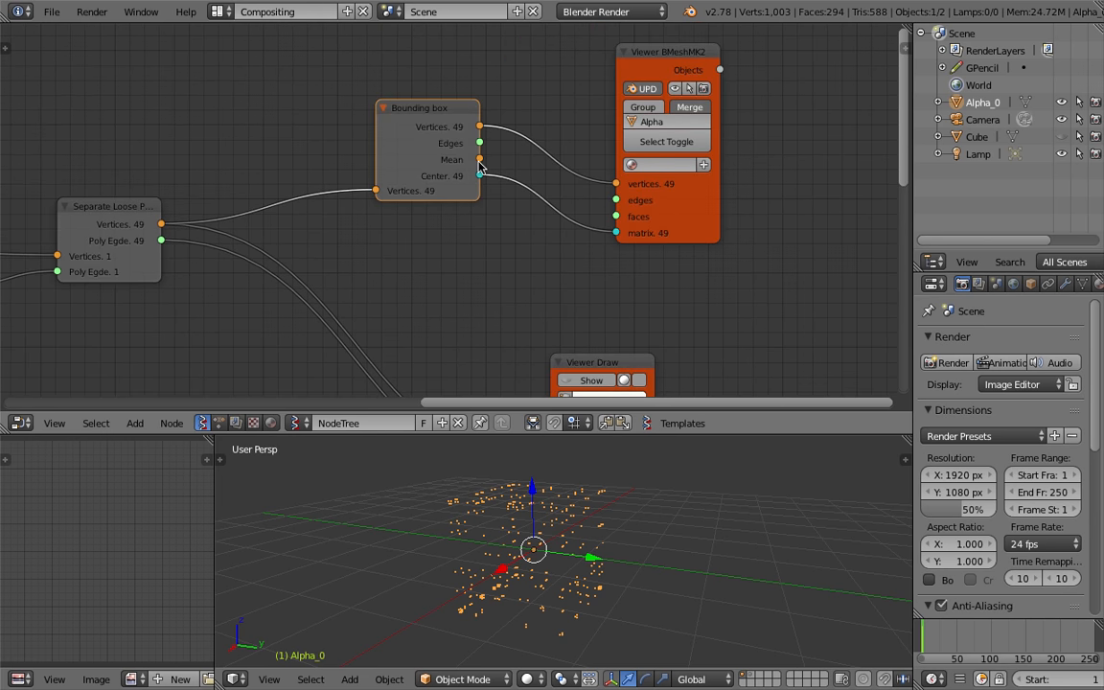
Step: Connect the Bounding box's Mean output to the Viewer BMeshMK2 vertices in place of its Vertices output
{"action": "left_click_drag", "start_coordinate": [479, 160], "coordinate": [524, 173]}
{"action": "left_click_drag", "start_coordinate": [616, 188], "coordinate": [616, 184]}
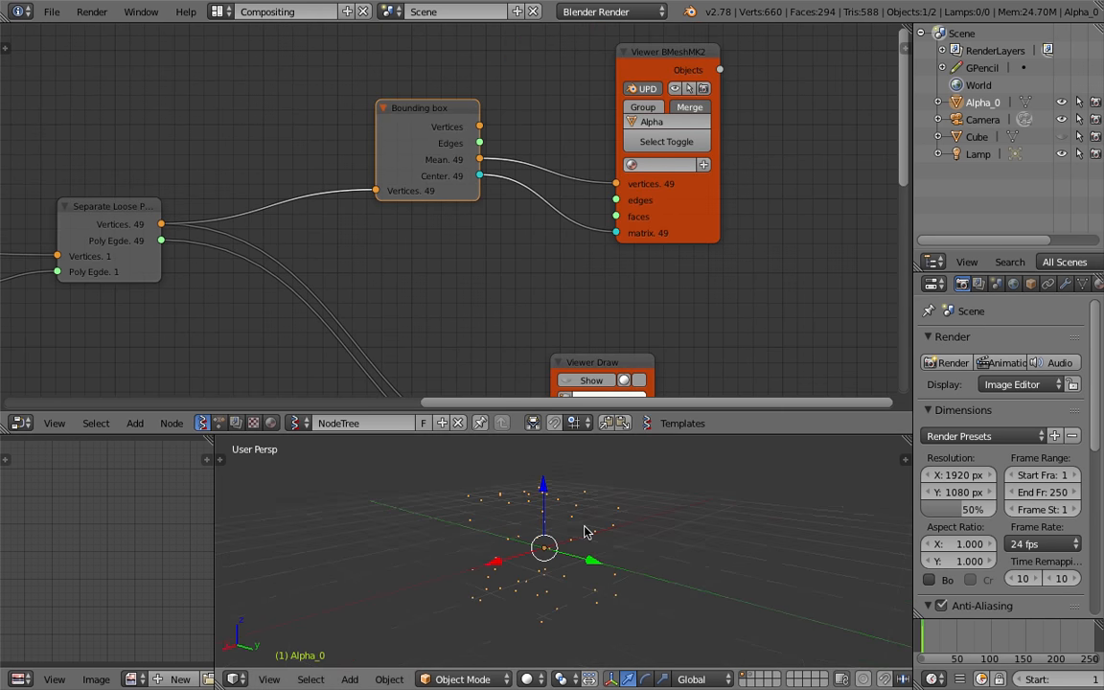
{"action": "scroll", "coordinate": [431, 127], "scroll_direction": "up", "scroll_amount": 1}
Step: Sketch a small cube above the Bounding box node with Grease Pencil, and save over the current file
{"action": "left_click_drag", "start_coordinate": [486, 120], "coordinate": [449, 117]}
{"action": "middle_click_drag", "start_coordinate": [461, 109], "coordinate": [443, 204]}
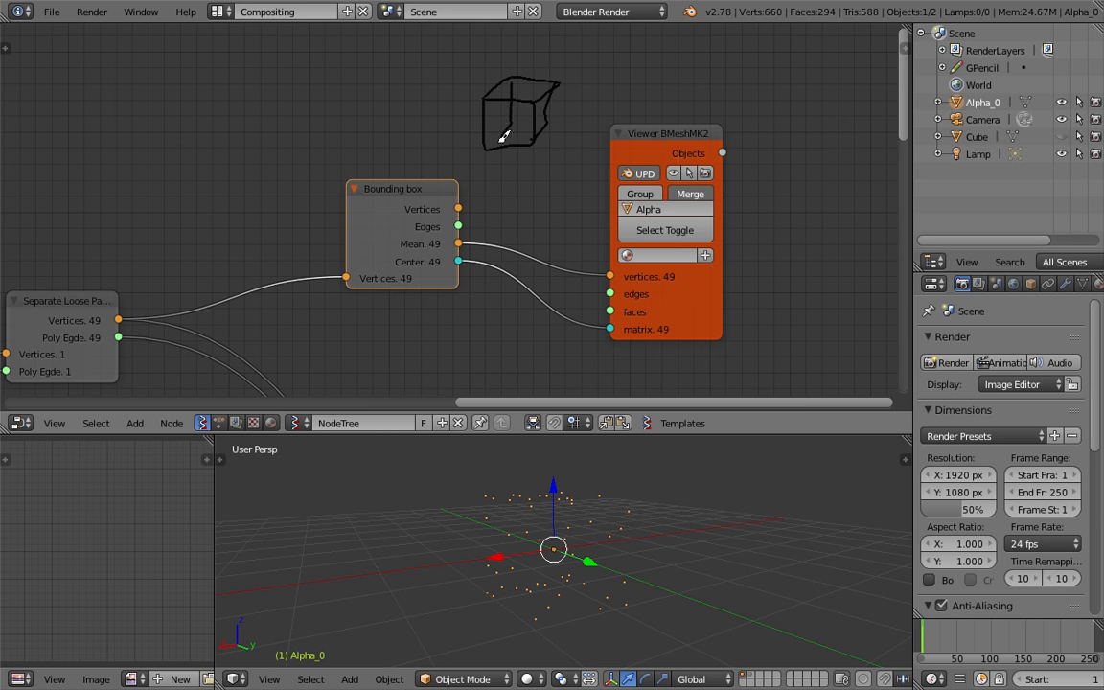
{"action": "key", "text": "ctrl+s"}
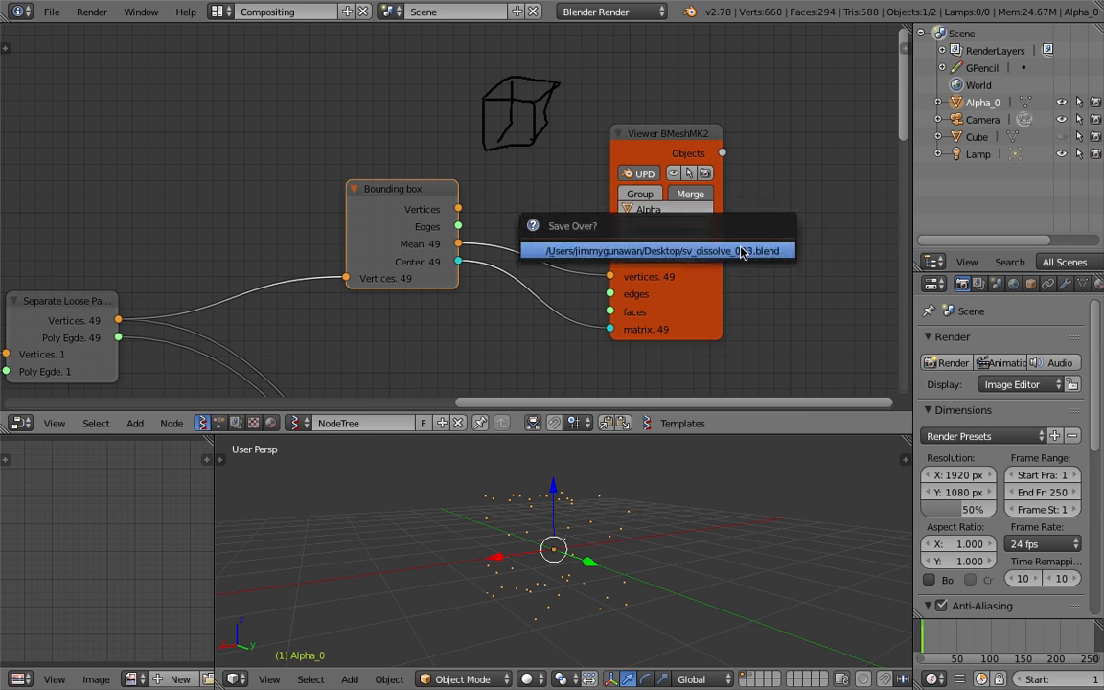
{"action": "left_click", "coordinate": [744, 251]}
{"action": "middle_click_drag", "start_coordinate": [618, 369], "coordinate": [588, 331]}
{"action": "middle_click_drag", "start_coordinate": [596, 534], "coordinate": [591, 494]}
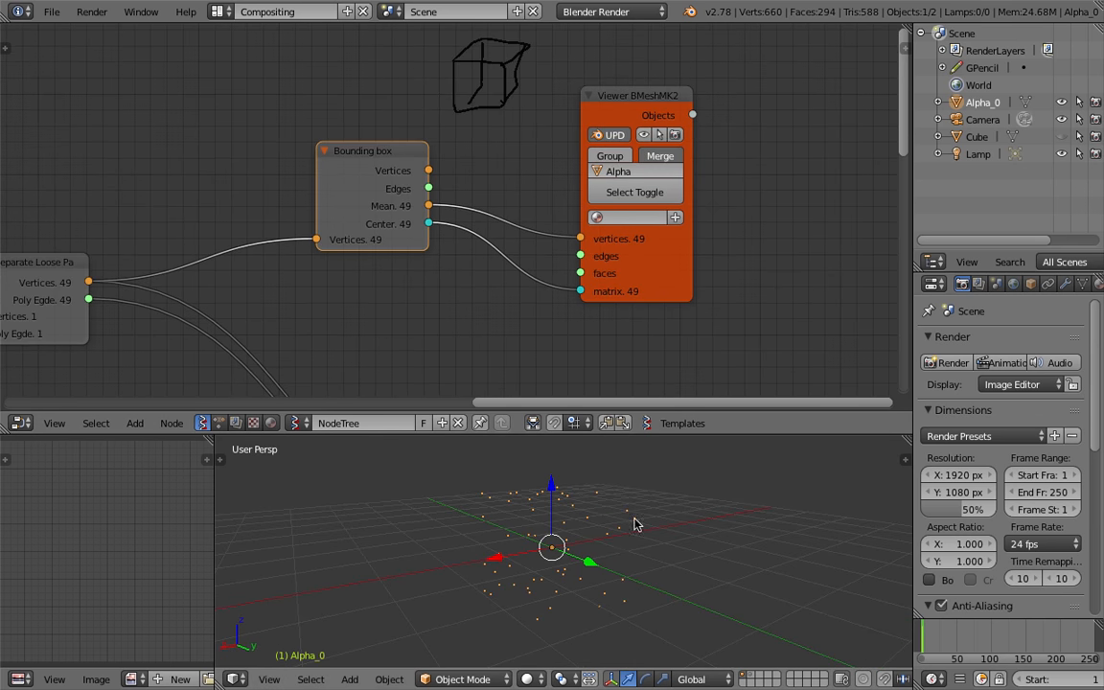
Step: Add a Viewer Index node and connect the Bounding box's Vertices output to its vertices input
{"action": "middle_click_drag", "start_coordinate": [786, 251], "coordinate": [661, 207]}
{"action": "key", "text": "alt+space"}
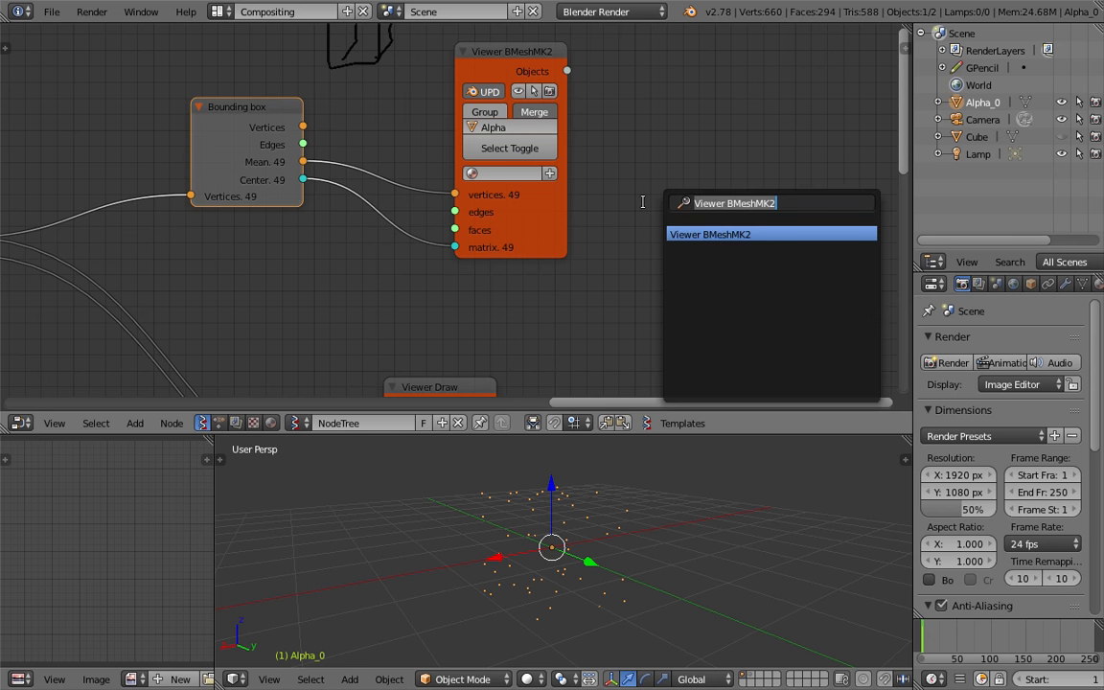
{"action": "type", "text": "viewer i"}
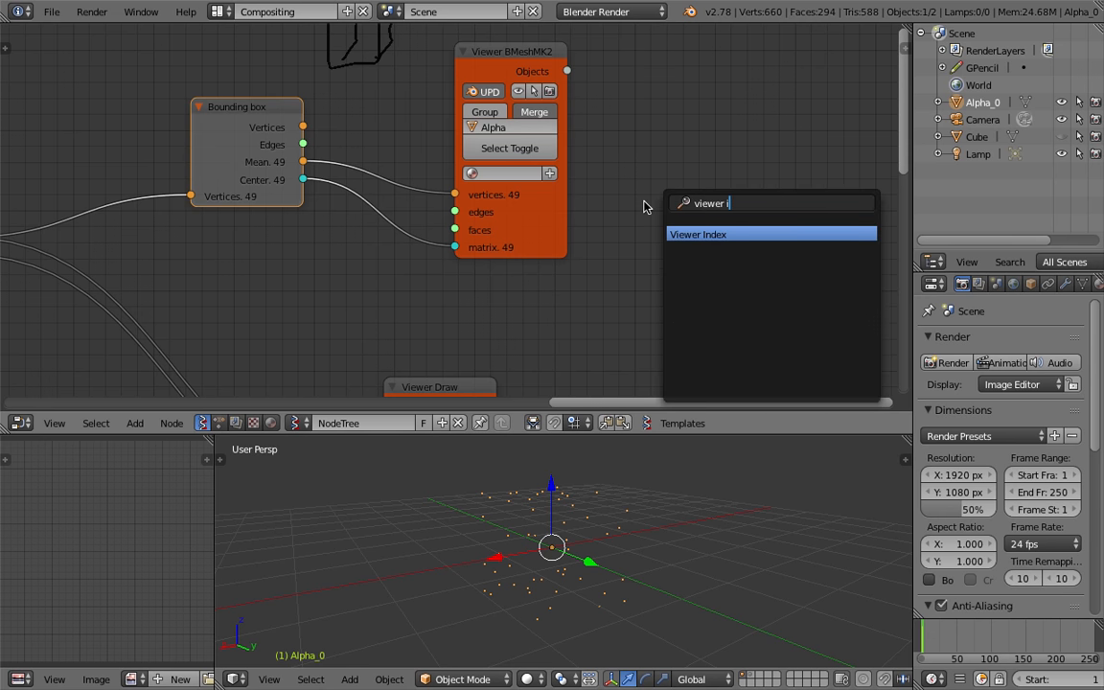
{"action": "key", "text": "Return"}
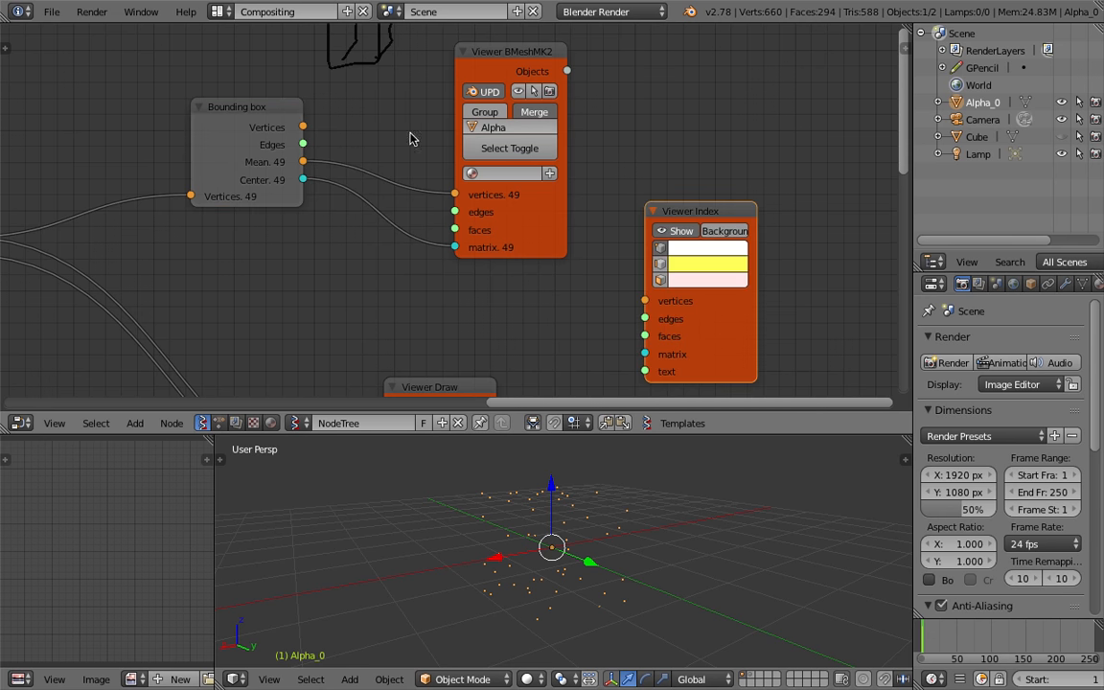
{"action": "left_click_drag", "start_coordinate": [305, 126], "coordinate": [385, 201]}
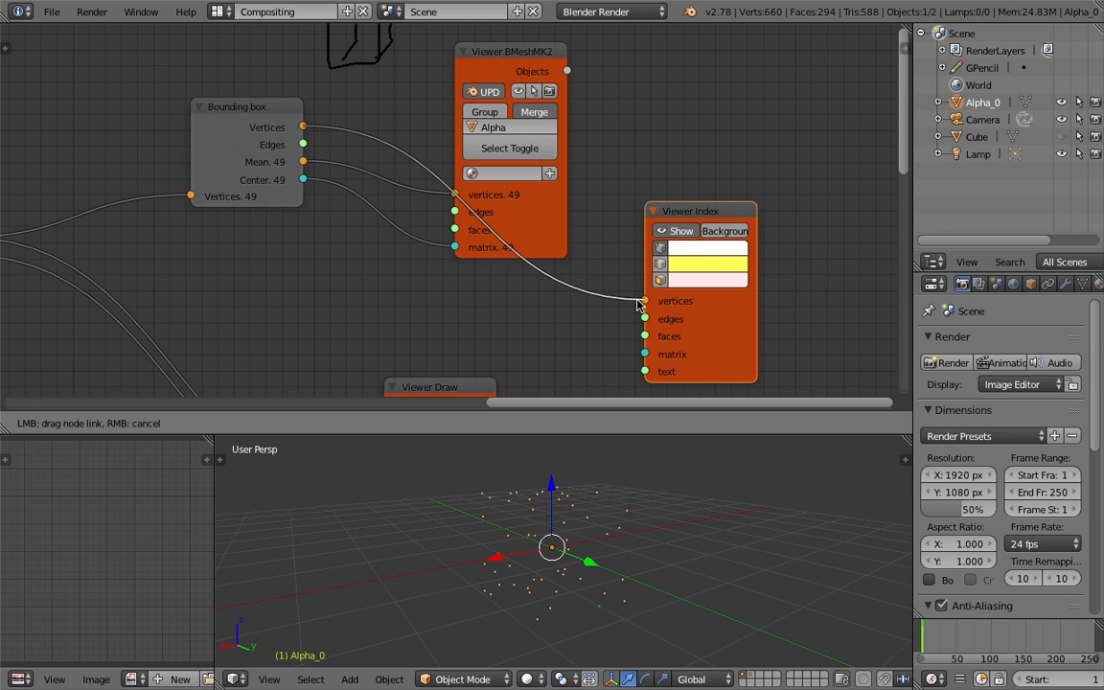
{"action": "left_click_drag", "start_coordinate": [639, 305], "coordinate": [644, 301]}
Step: Turn on Background in the Viewer Index node and set the vertex label background color to black
{"action": "left_click", "coordinate": [726, 253]}
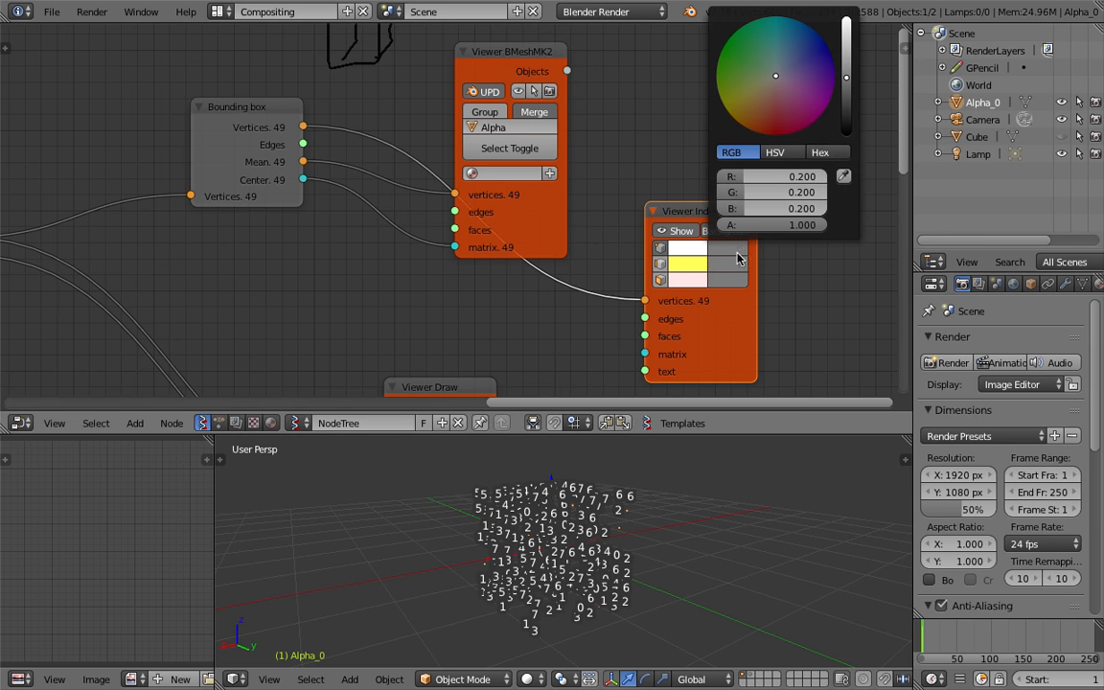
{"action": "left_click_drag", "start_coordinate": [846, 78], "coordinate": [846, 135]}
{"action": "middle_click_drag", "start_coordinate": [741, 402], "coordinate": [715, 432]}
Step: Maximize the 3D view to examine the vertex index numbers, and restore the previous layout
{"action": "middle_click_drag", "start_coordinate": [685, 511], "coordinate": [509, 442]}
{"action": "scroll", "coordinate": [640, 535], "scroll_direction": "up", "scroll_amount": 2}
{"action": "key", "text": "ctrl+space"}
{"action": "scroll", "coordinate": [594, 419], "scroll_direction": "up", "scroll_amount": 2}
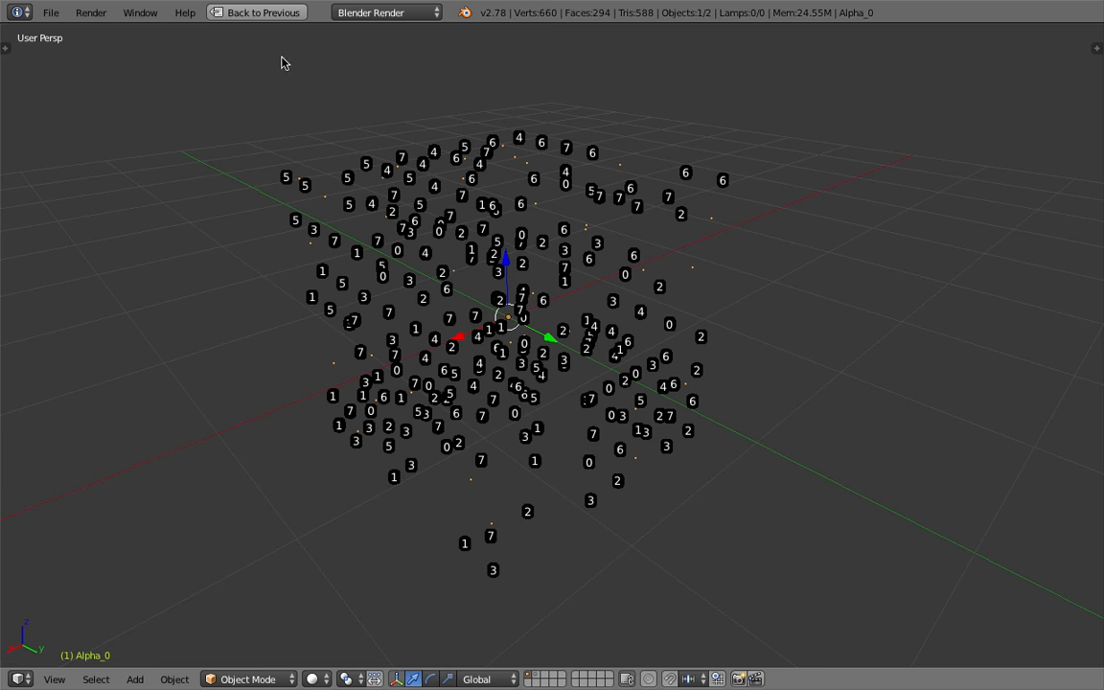
{"action": "left_click", "coordinate": [254, 13]}
Step: Space out the two viewer nodes and feed the Bounding box's Mean into Viewer Index's vertices instead of Vertices
{"action": "left_click_drag", "start_coordinate": [635, 217], "coordinate": [646, 201]}
{"action": "left_click_drag", "start_coordinate": [493, 216], "coordinate": [609, 132]}
{"action": "scroll", "coordinate": [594, 199], "scroll_direction": "down", "scroll_amount": 2}
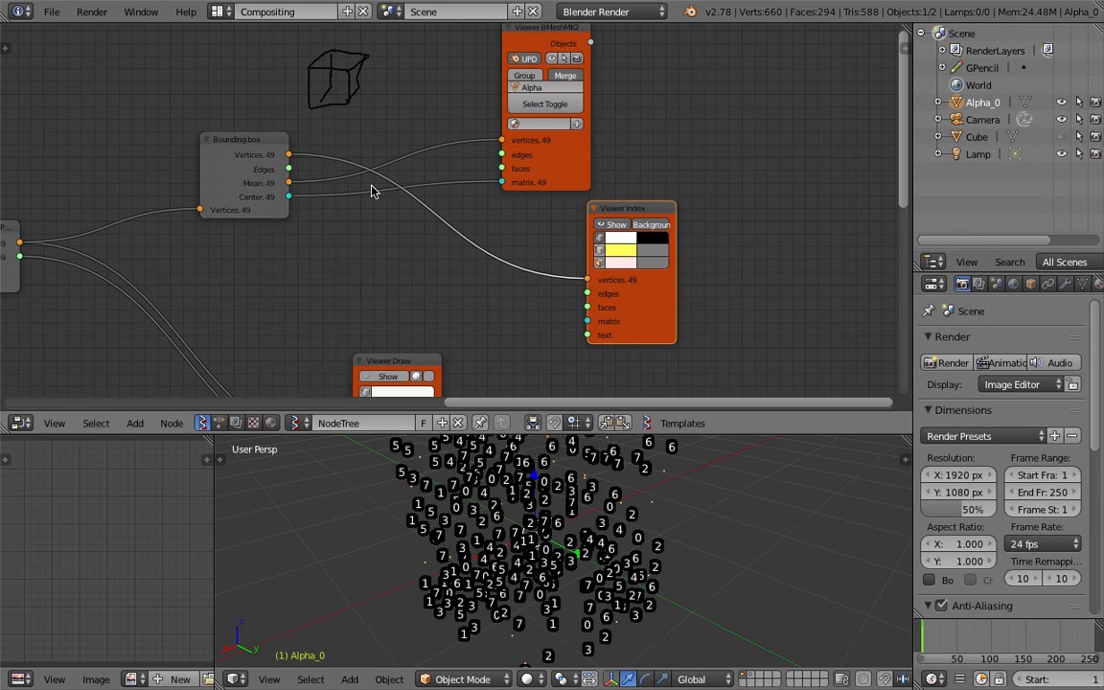
{"action": "scroll", "coordinate": [552, 271], "scroll_direction": "up", "scroll_amount": 1}
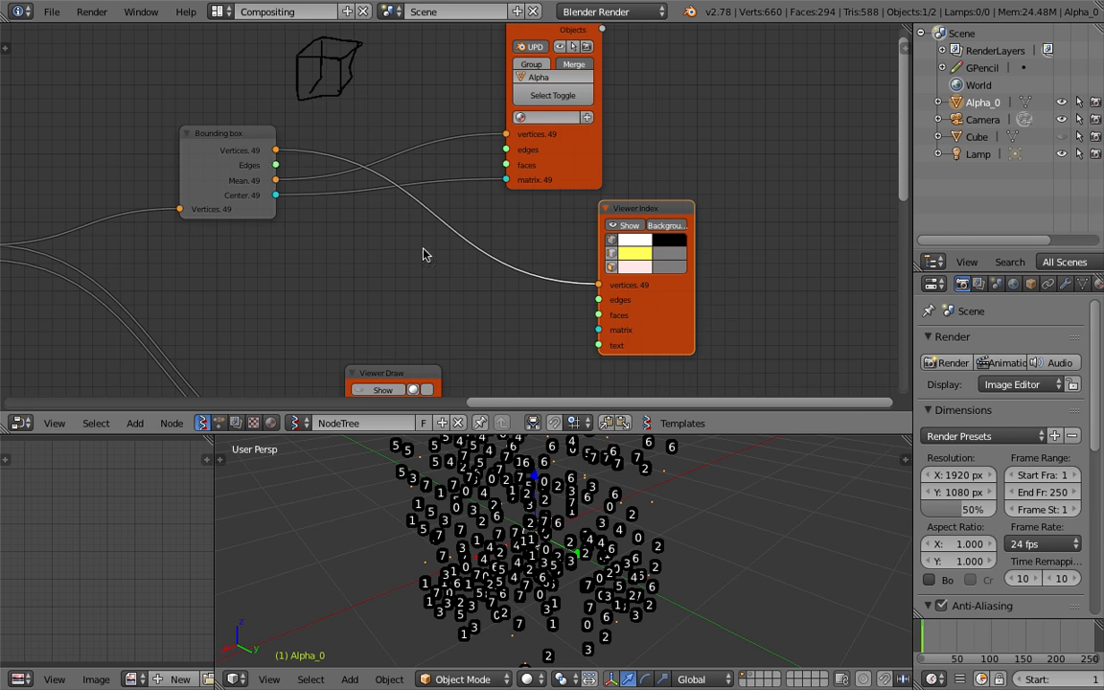
{"action": "left_click_drag", "start_coordinate": [275, 167], "coordinate": [297, 185]}
{"action": "mouse_move", "coordinate": [585, 304]}
{"action": "left_mouse_down"}
{"action": "mouse_move", "coordinate": [601, 289]}
{"action": "mouse_move", "coordinate": [601, 316]}
{"action": "left_mouse_up"}
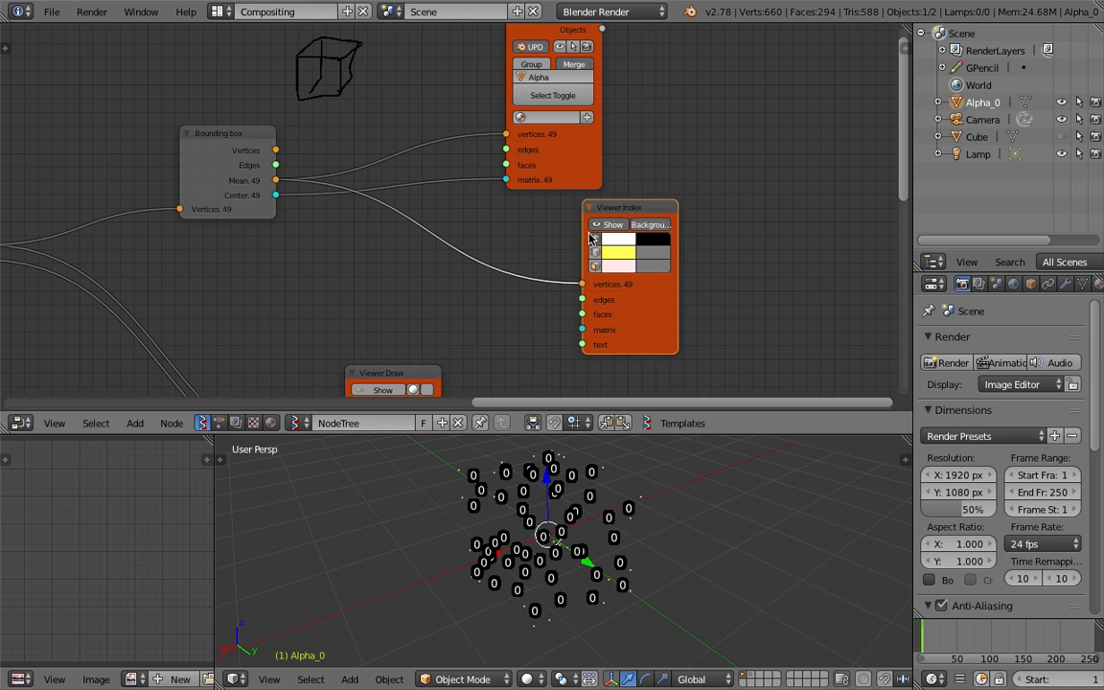
Step: Delete the Viewer Index node and move the Viewer BMeshMK2 node closer beside the Bounding box node
{"action": "key", "text": "x"}
{"action": "left_click_drag", "start_coordinate": [587, 168], "coordinate": [547, 187]}
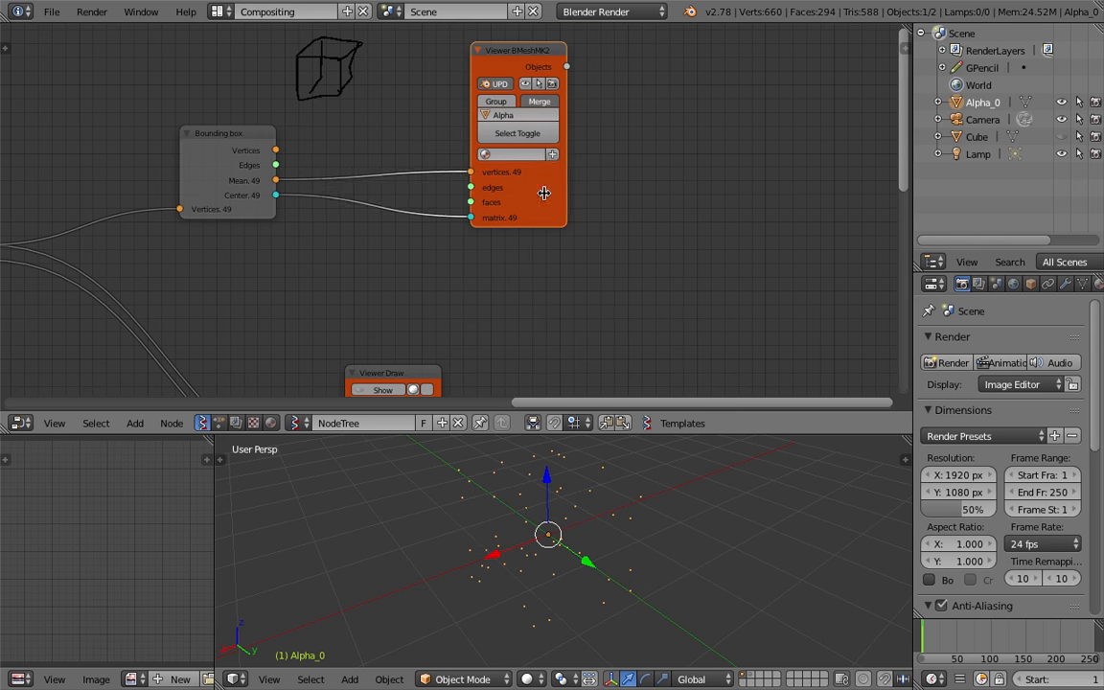
Step: Enlarge the 3D view by shrinking the node editor and absorbing the image editor area, and save the file
{"action": "middle_click_drag", "start_coordinate": [630, 492], "coordinate": [575, 465]}
{"action": "left_click_drag", "start_coordinate": [604, 432], "coordinate": [606, 182]}
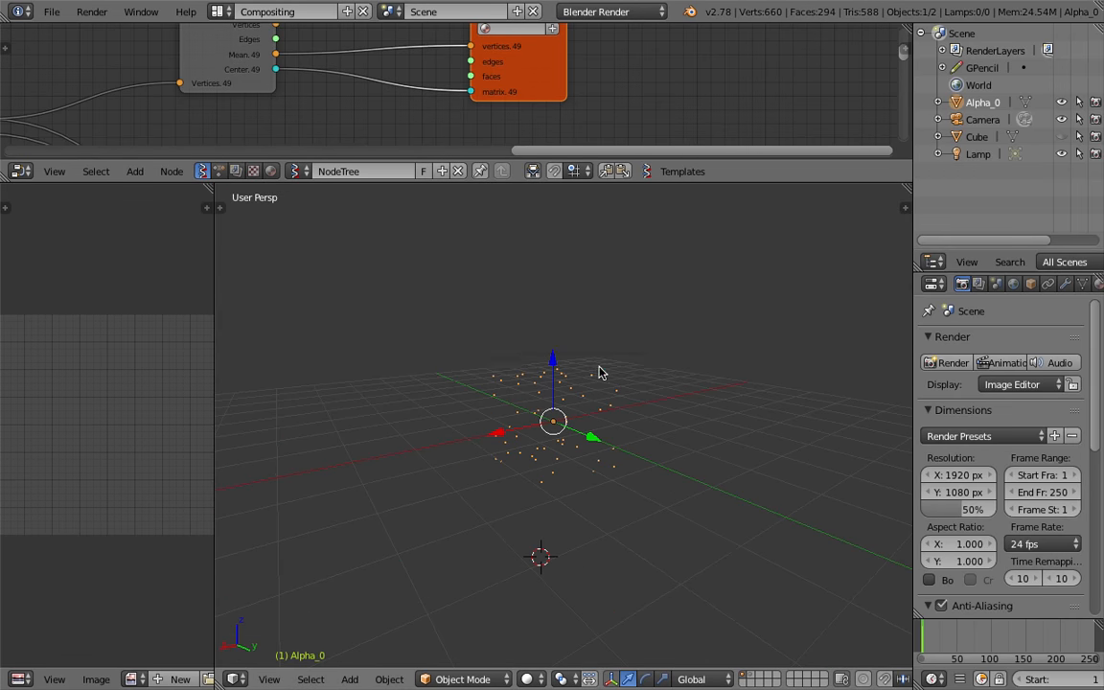
{"action": "left_click_drag", "start_coordinate": [212, 192], "coordinate": [115, 383]}
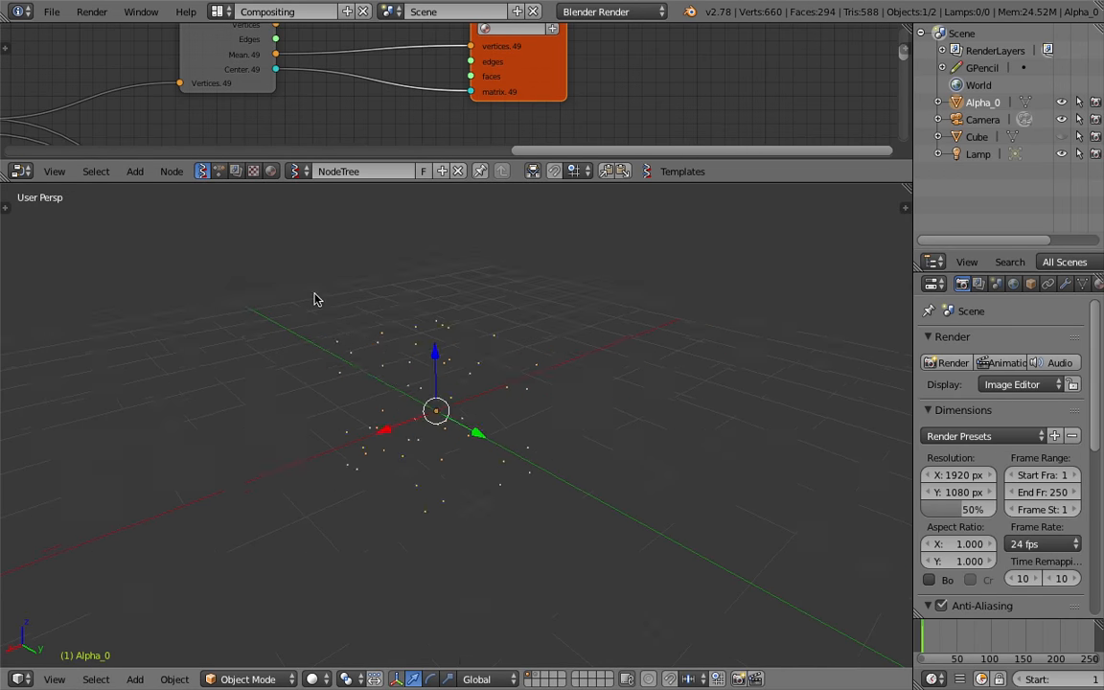
{"action": "middle_click_drag", "start_coordinate": [347, 335], "coordinate": [331, 332]}
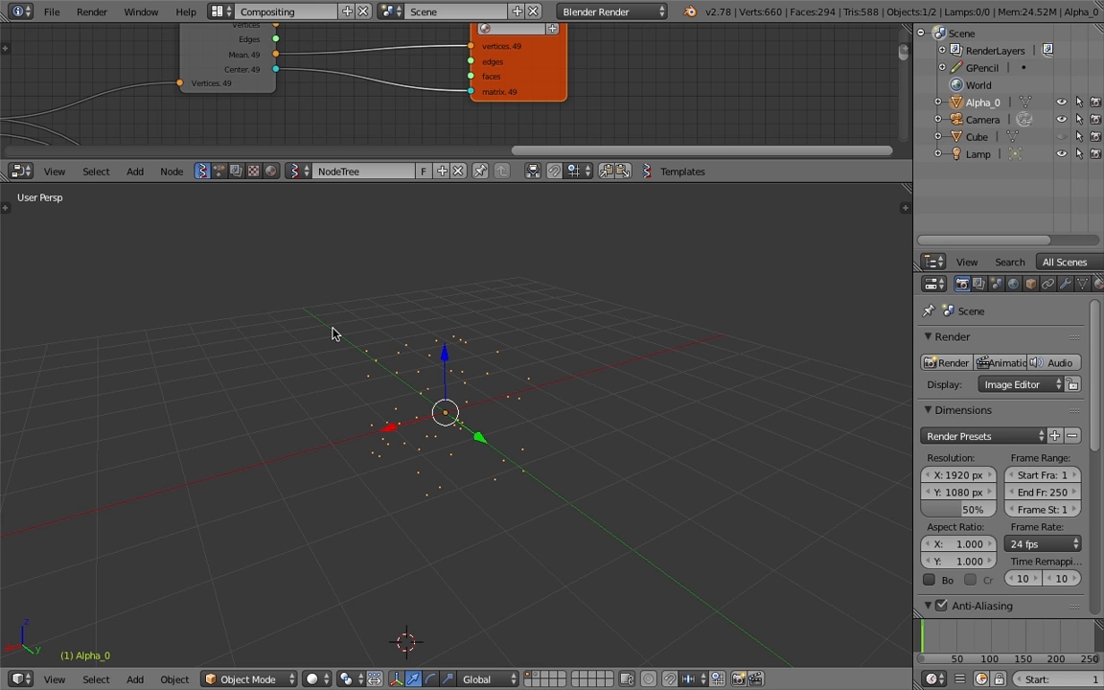
{"action": "middle_click_drag", "start_coordinate": [331, 333], "coordinate": [444, 406]}
{"action": "key", "text": "ctrl+s"}
{"action": "left_click", "coordinate": [451, 384]}
{"action": "middle_click_drag", "start_coordinate": [439, 356], "coordinate": [475, 387]}
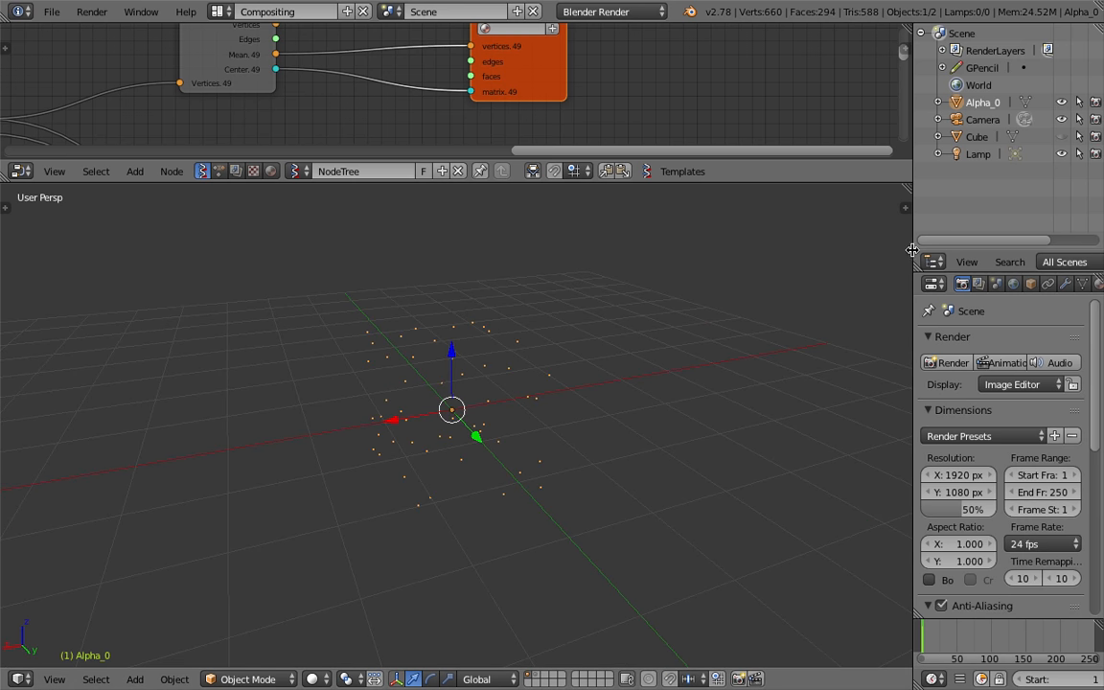
Step: Widen the properties editor and give Alpha_0 Dynamic Paint physics with an added canvas
{"action": "left_click_drag", "start_coordinate": [908, 250], "coordinate": [726, 250]}
{"action": "left_click", "coordinate": [962, 283]}
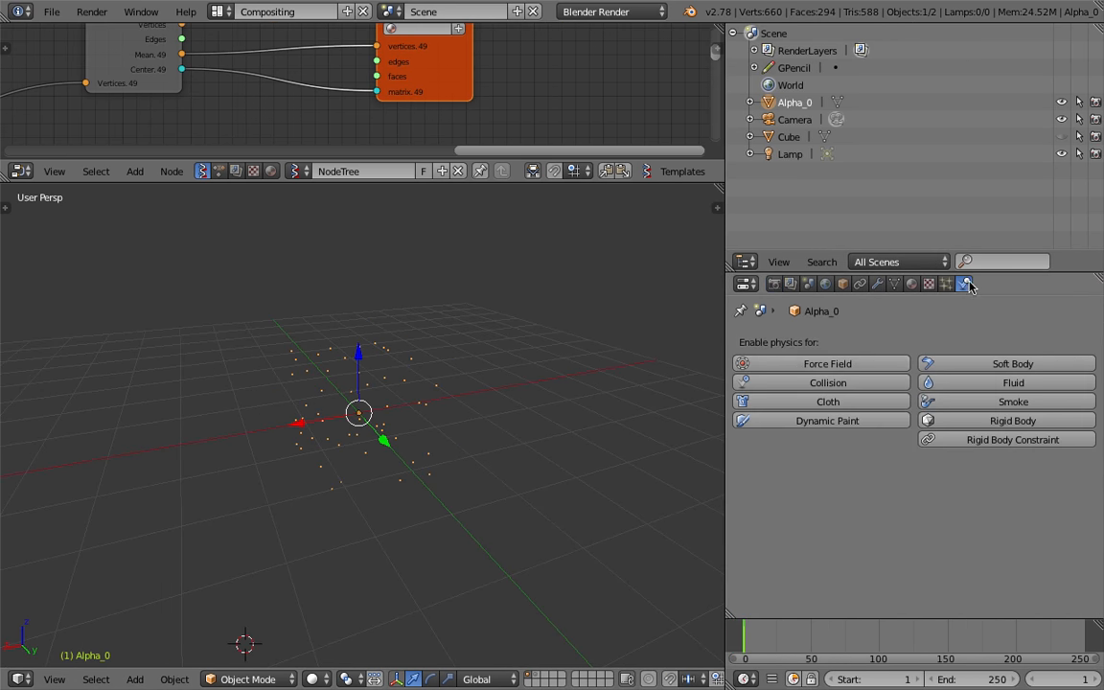
{"action": "left_click", "coordinate": [802, 423]}
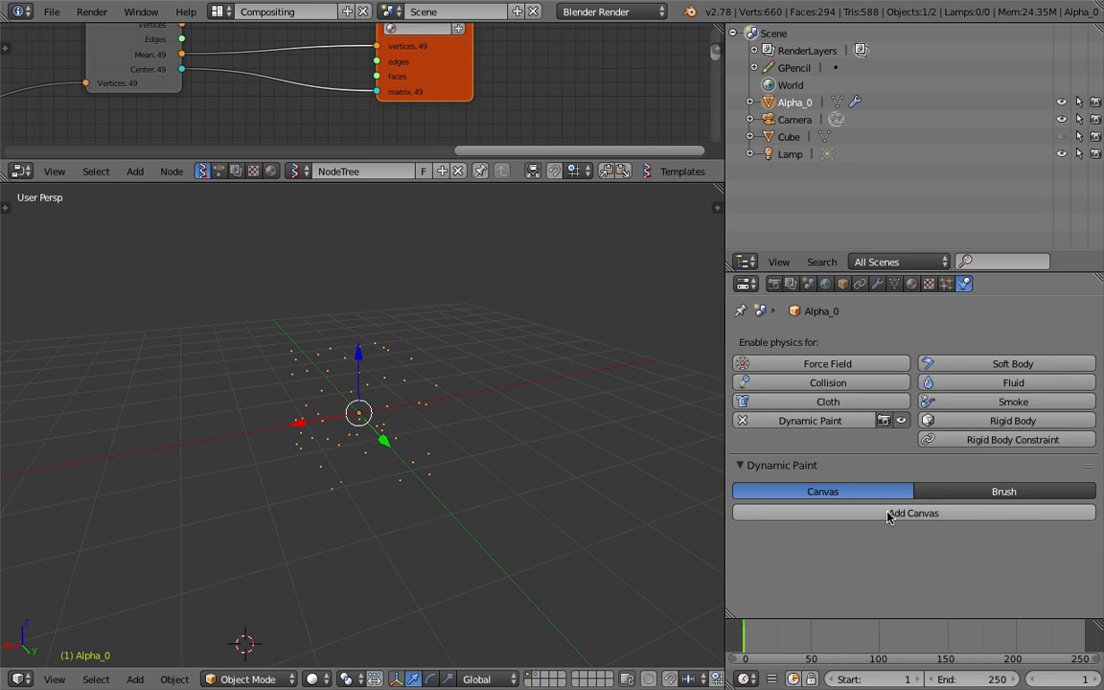
{"action": "left_click", "coordinate": [889, 514]}
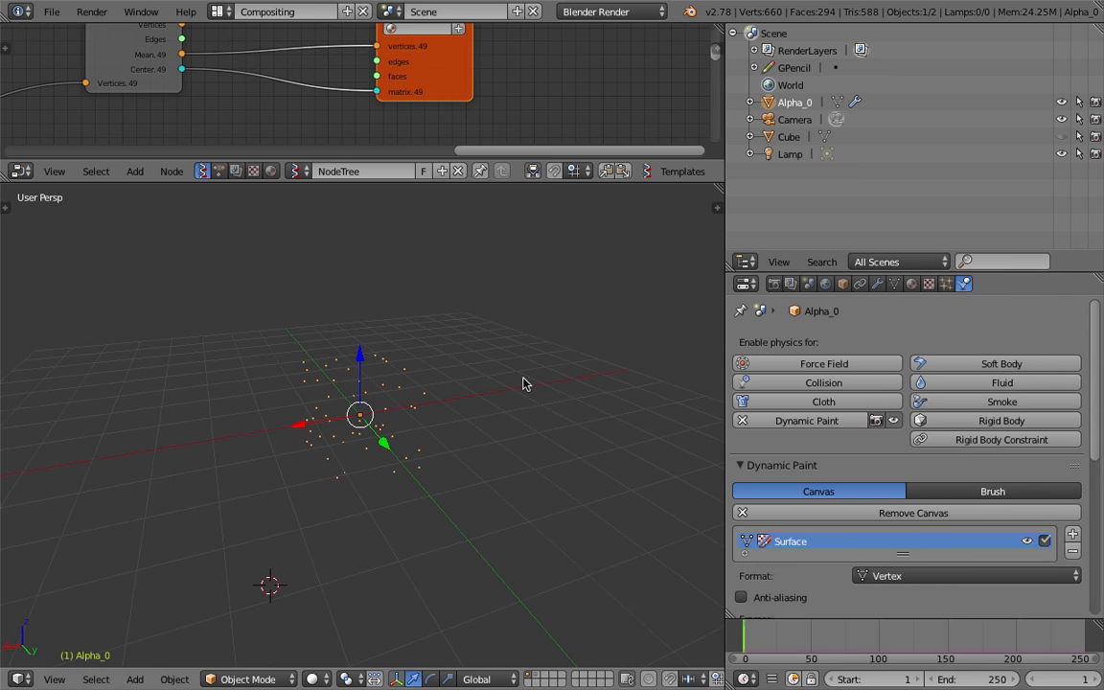
Step: Set the Surface Type of Alpha_0's Dynamic Paint canvas to Weight
{"action": "left_click", "coordinate": [887, 578]}
{"action": "left_click", "coordinate": [589, 418]}
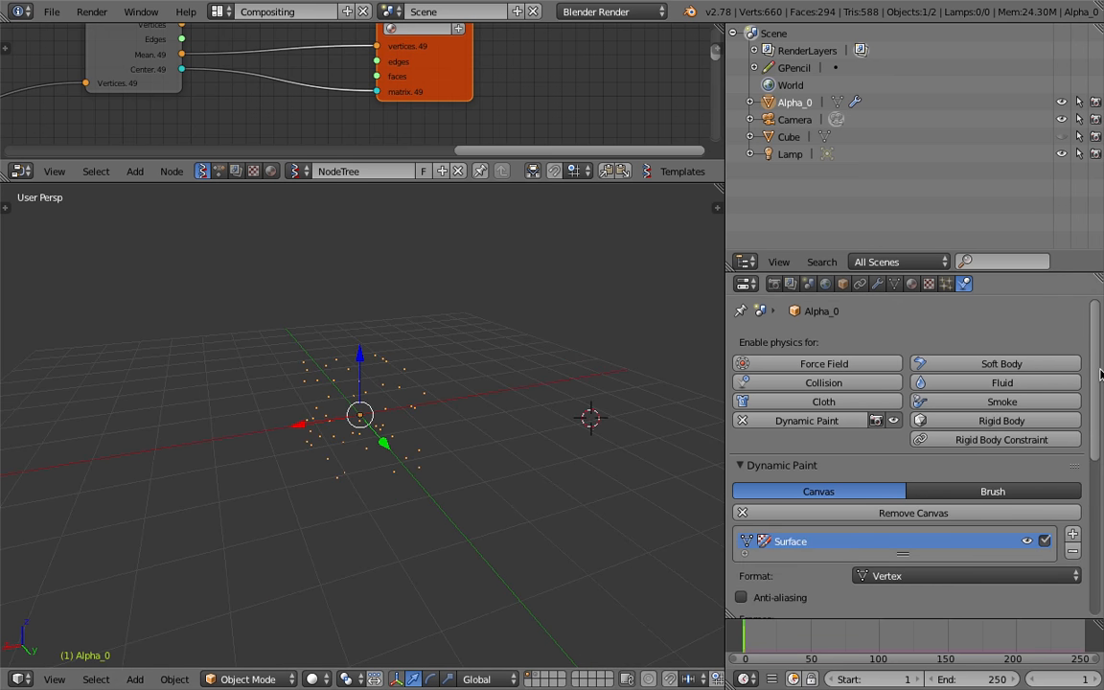
{"action": "scroll", "coordinate": [1101, 515], "scroll_direction": "down", "scroll_amount": 6}
{"action": "left_click", "coordinate": [948, 432]}
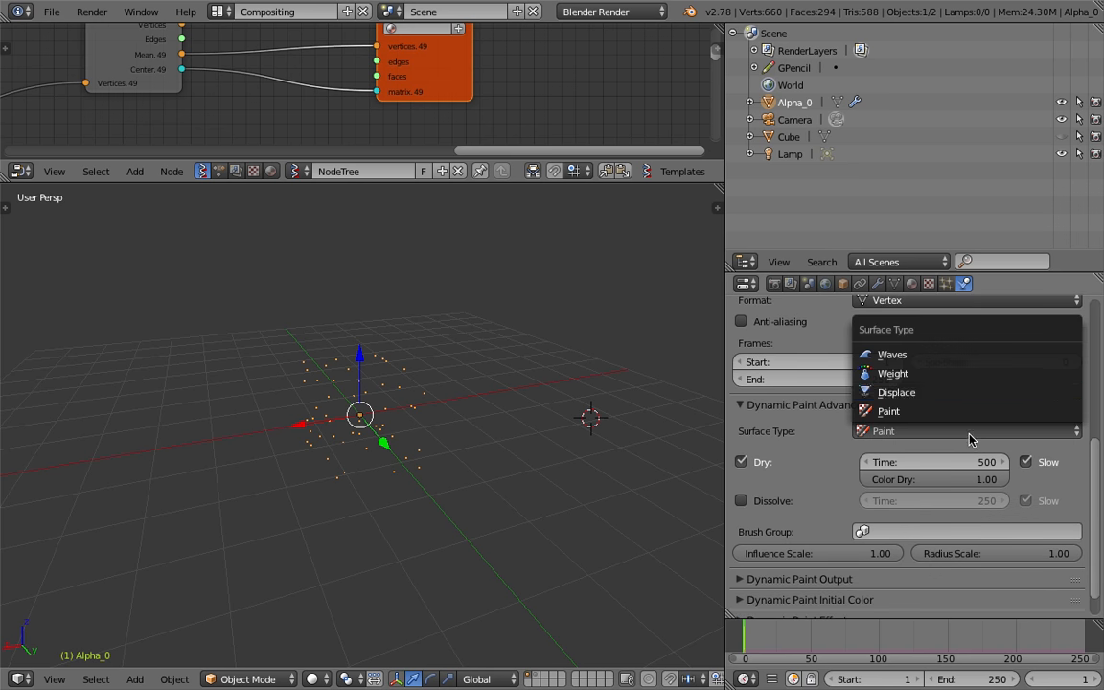
{"action": "left_click", "coordinate": [932, 381]}
Step: Add a mesh cube and place it beside the Alpha_0 point cloud
{"action": "middle_click_drag", "start_coordinate": [574, 402], "coordinate": [546, 386]}
{"action": "key", "text": "shift+a"}
{"action": "mouse_move", "coordinate": [548, 378]}
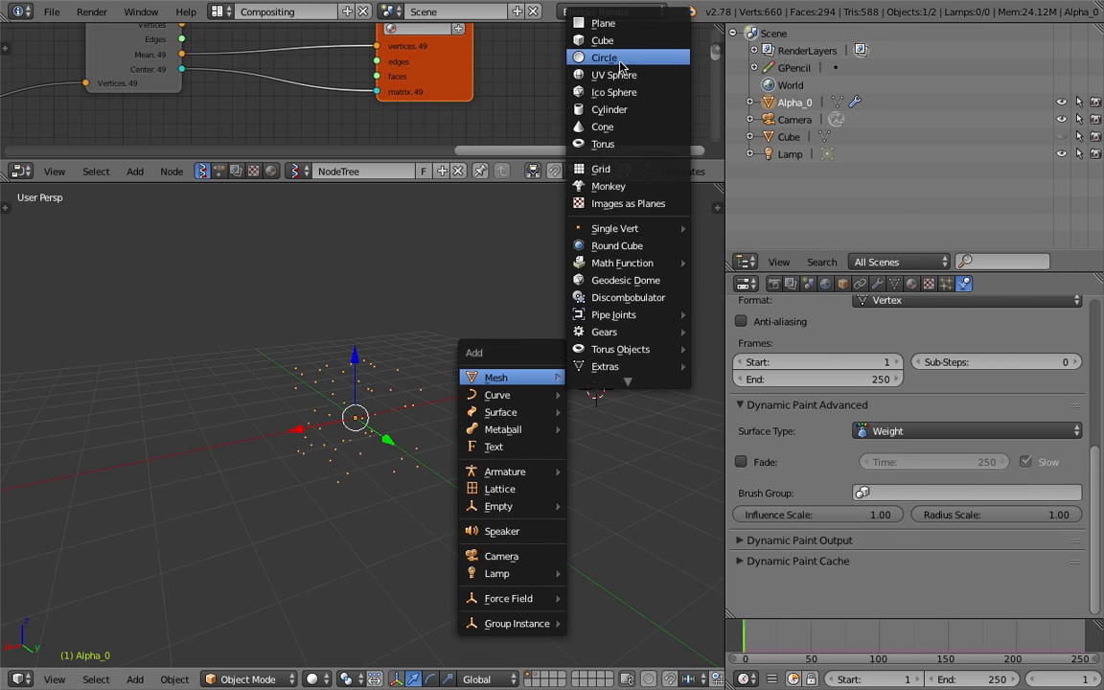
{"action": "left_click", "coordinate": [608, 40]}
{"action": "key", "text": "g"}
{"action": "left_click", "coordinate": [531, 336]}
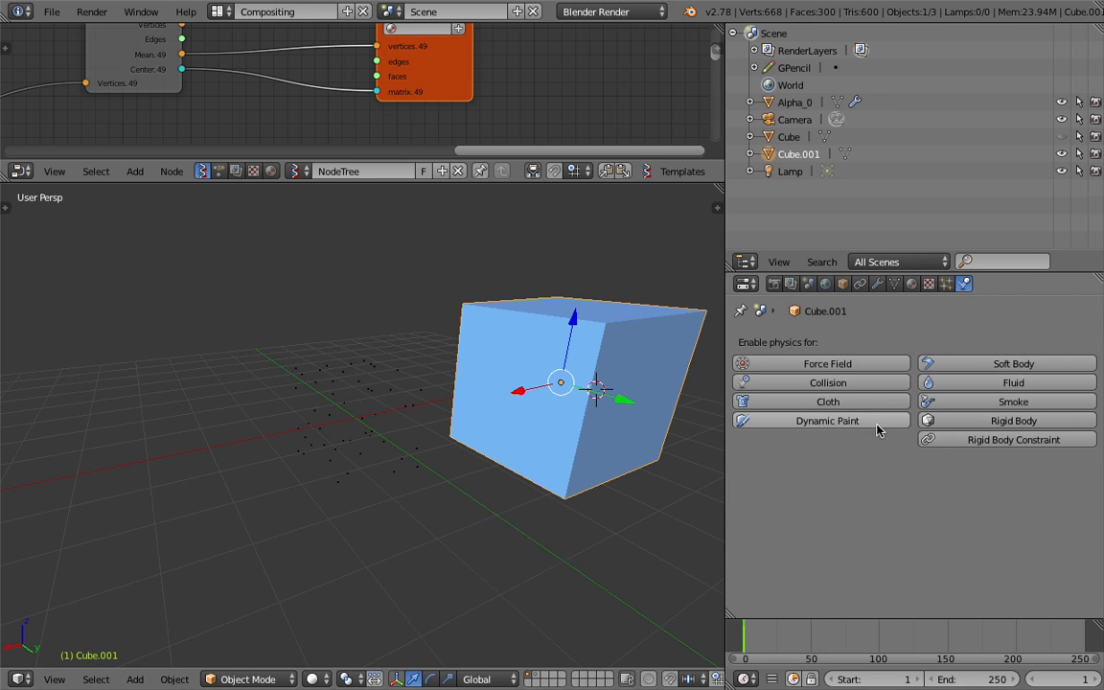
Step: Make the new cube a Dynamic Paint brush with Mesh Volume + Proximity as its paint source
{"action": "left_click", "coordinate": [810, 422]}
{"action": "left_click", "coordinate": [972, 493]}
{"action": "left_click", "coordinate": [949, 515]}
{"action": "scroll", "coordinate": [949, 517], "scroll_direction": "down", "scroll_amount": 2}
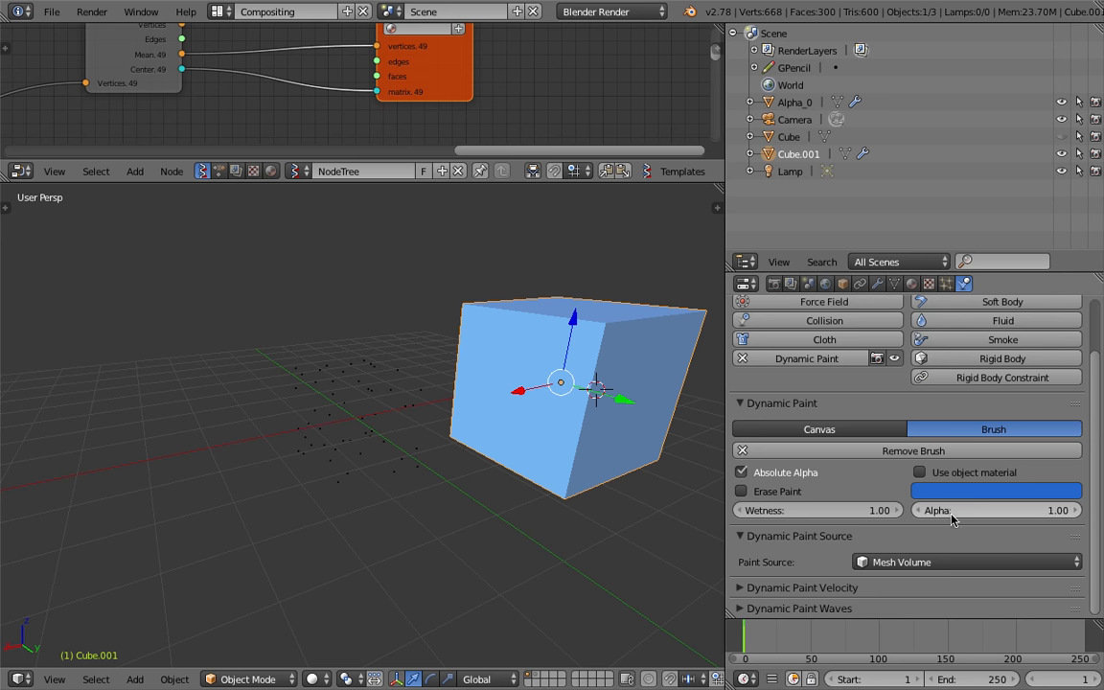
{"action": "left_click", "coordinate": [925, 562]}
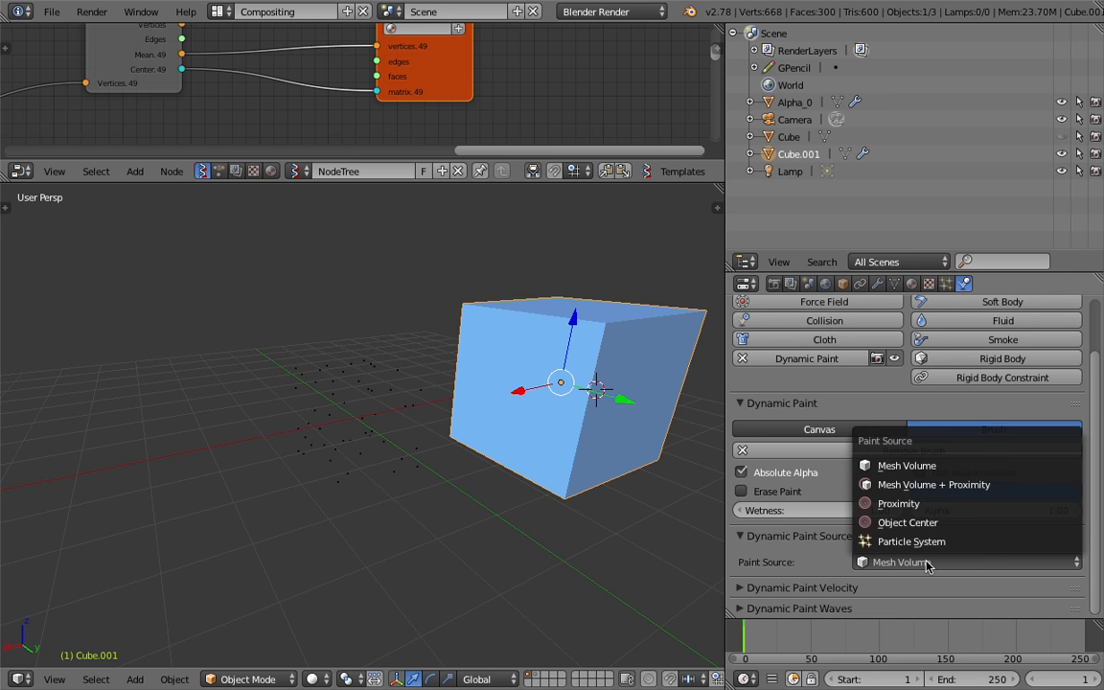
{"action": "left_click", "coordinate": [970, 485]}
Step: Try the brush cube against the point cloud, move it back out beside the points, and save the file
{"action": "mouse_move", "coordinate": [552, 411]}
{"action": "middle_mouse_down"}
{"action": "mouse_move", "coordinate": [575, 403]}
{"action": "mouse_move", "coordinate": [557, 414]}
{"action": "mouse_move", "coordinate": [641, 458]}
{"action": "middle_mouse_up"}
{"action": "key", "text": "g"}
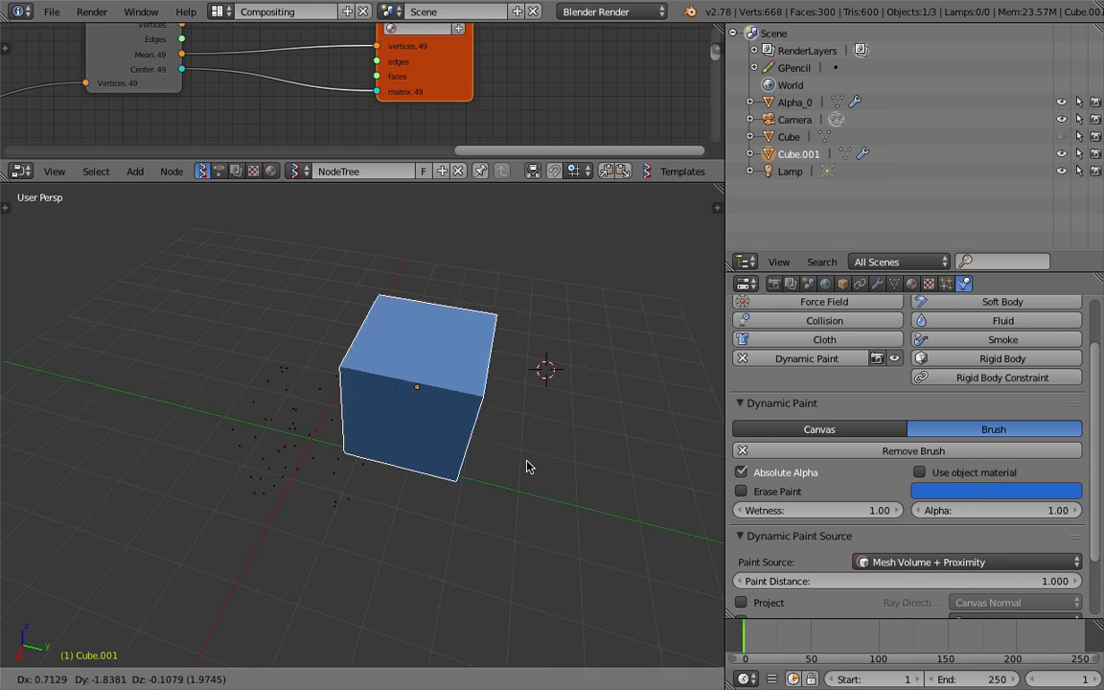
{"action": "left_click", "coordinate": [628, 470]}
{"action": "key", "text": "g"}
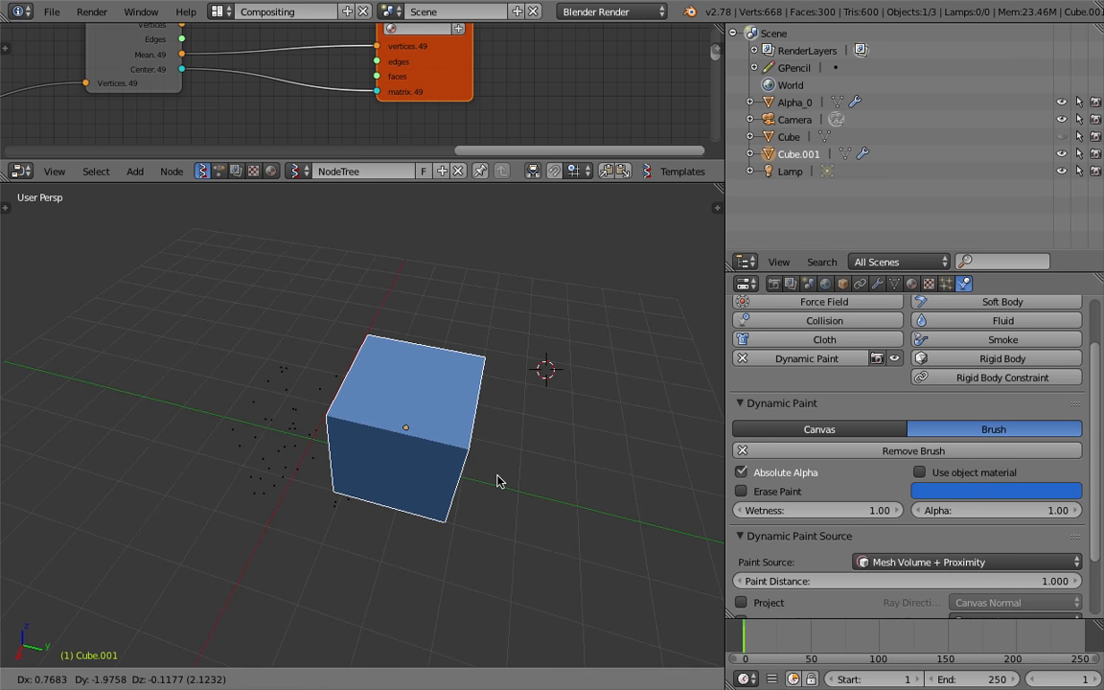
{"action": "left_click", "coordinate": [637, 451]}
{"action": "middle_click_drag", "start_coordinate": [561, 426], "coordinate": [543, 401]}
{"action": "key", "text": "ctrl+s"}
{"action": "left_click", "coordinate": [542, 397]}
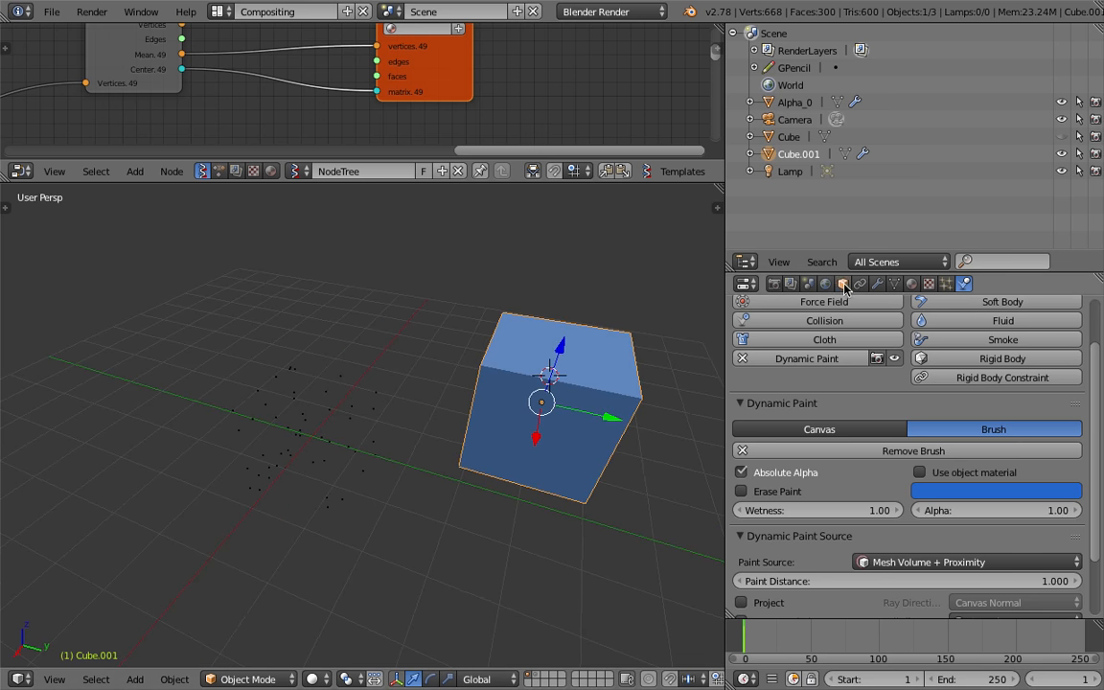
Step: Turn off Matcap in the 3D view's shading settings
{"action": "key", "text": "n"}
{"action": "scroll", "coordinate": [657, 503], "scroll_direction": "down", "scroll_amount": 5}
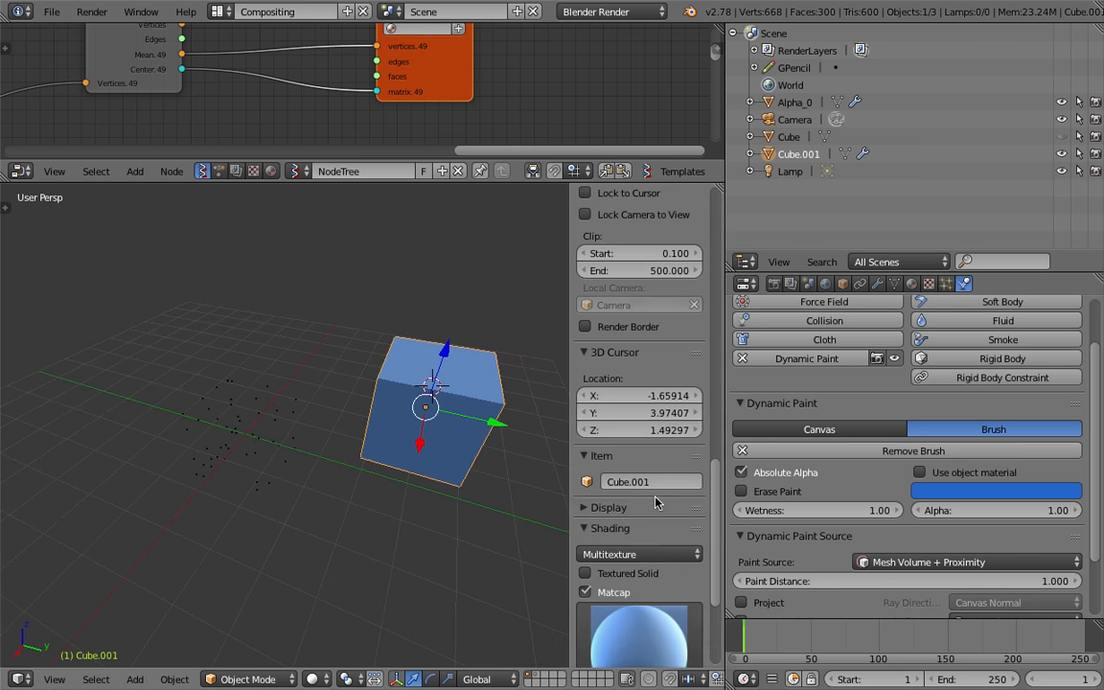
{"action": "scroll", "coordinate": [656, 504], "scroll_direction": "down", "scroll_amount": 4}
{"action": "left_click", "coordinate": [584, 440]}
{"action": "key", "text": "n"}
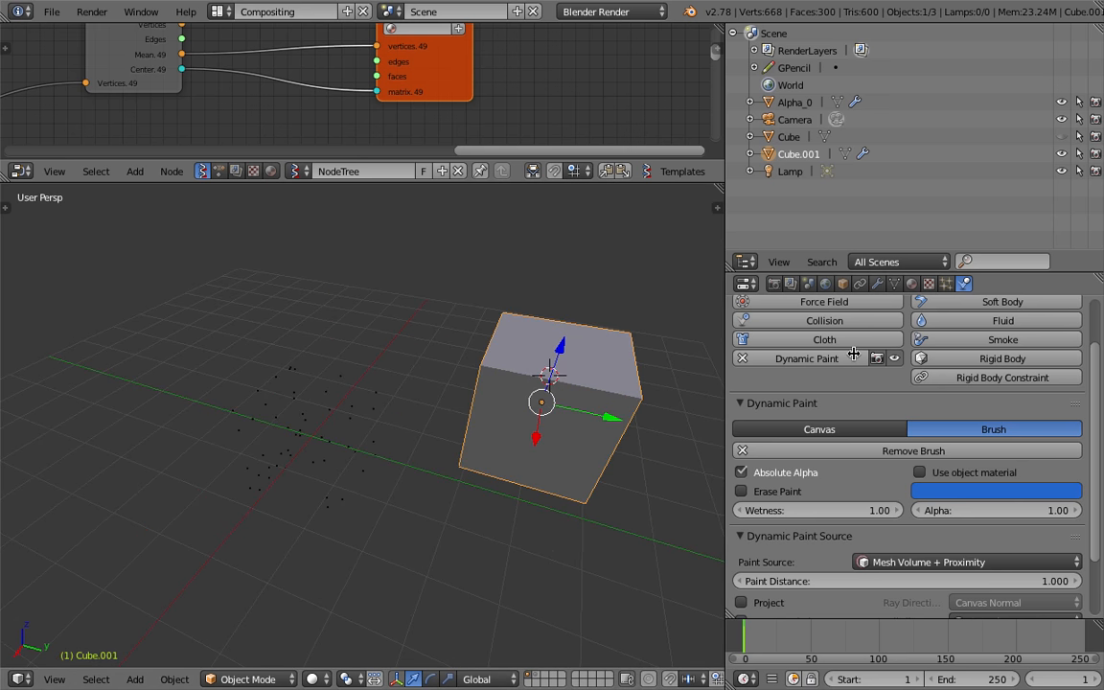
Step: Turn on Wire display for the brush cube and set its Maximum Draw Type to Wire
{"action": "left_click", "coordinate": [843, 283]}
{"action": "scroll", "coordinate": [832, 498], "scroll_direction": "down", "scroll_amount": 12}
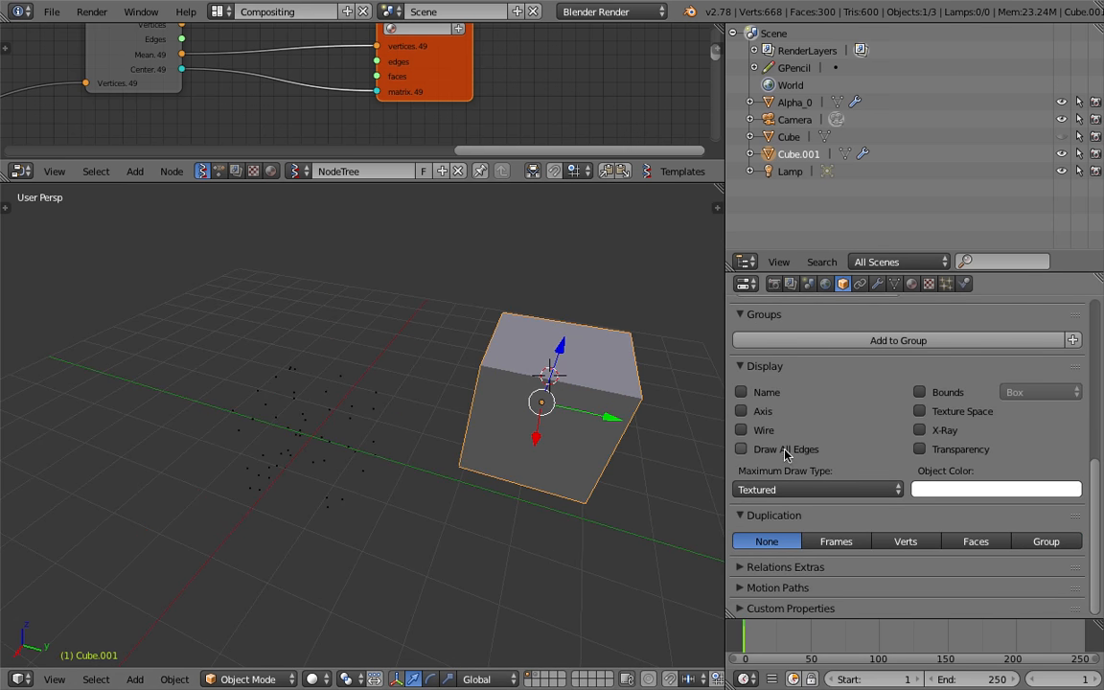
{"action": "middle_click_drag", "start_coordinate": [545, 412], "coordinate": [539, 374]}
{"action": "left_click", "coordinate": [763, 489]}
{"action": "left_click", "coordinate": [757, 450]}
{"action": "key", "text": "g"}
{"action": "key", "text": "Escape"}
{"action": "key", "text": "g"}
{"action": "key", "text": "Escape"}
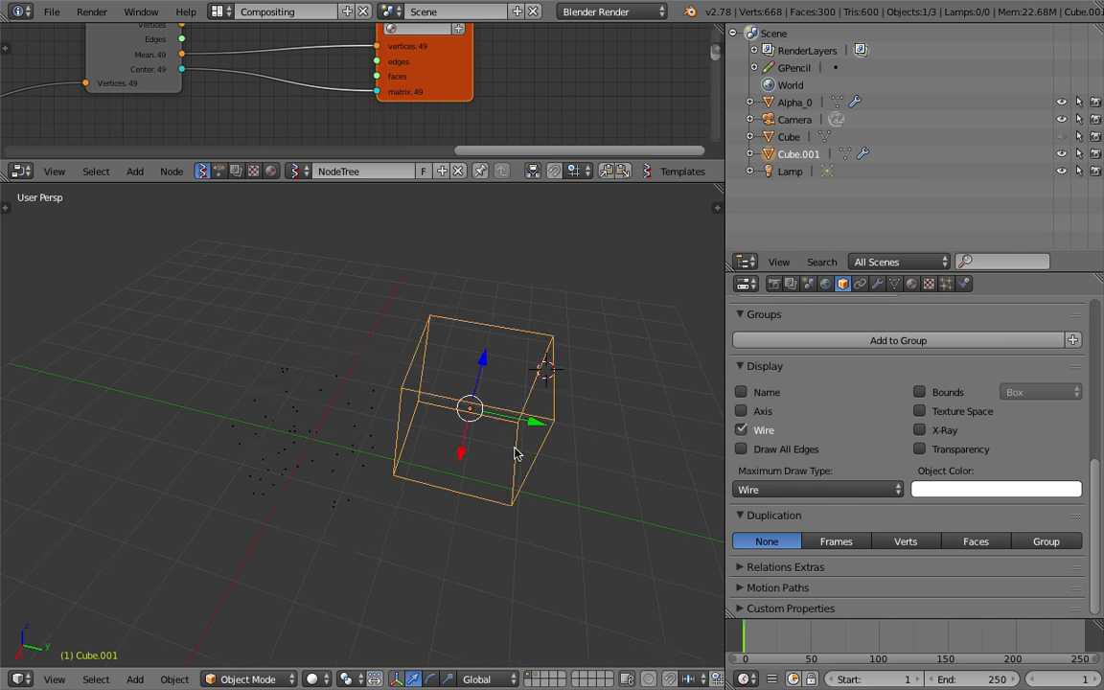
Step: Select the Alpha_0 point mesh and save the file
{"action": "right_click", "coordinate": [374, 417]}
{"action": "key", "text": "ctrl+s"}
{"action": "mouse_move", "coordinate": [374, 417]}
{"action": "middle_mouse_down"}
{"action": "mouse_move", "coordinate": [375, 377]}
{"action": "mouse_move", "coordinate": [424, 394]}
{"action": "middle_mouse_up"}
{"action": "left_click", "coordinate": [375, 377]}
{"action": "scroll", "coordinate": [398, 394], "scroll_direction": "up", "scroll_amount": 3}
{"action": "scroll", "coordinate": [394, 396], "scroll_direction": "down", "scroll_amount": 2}
Step: Create the dp_weight vertex group in the Dynamic Paint output of Alpha_0's canvas
{"action": "left_click", "coordinate": [877, 284]}
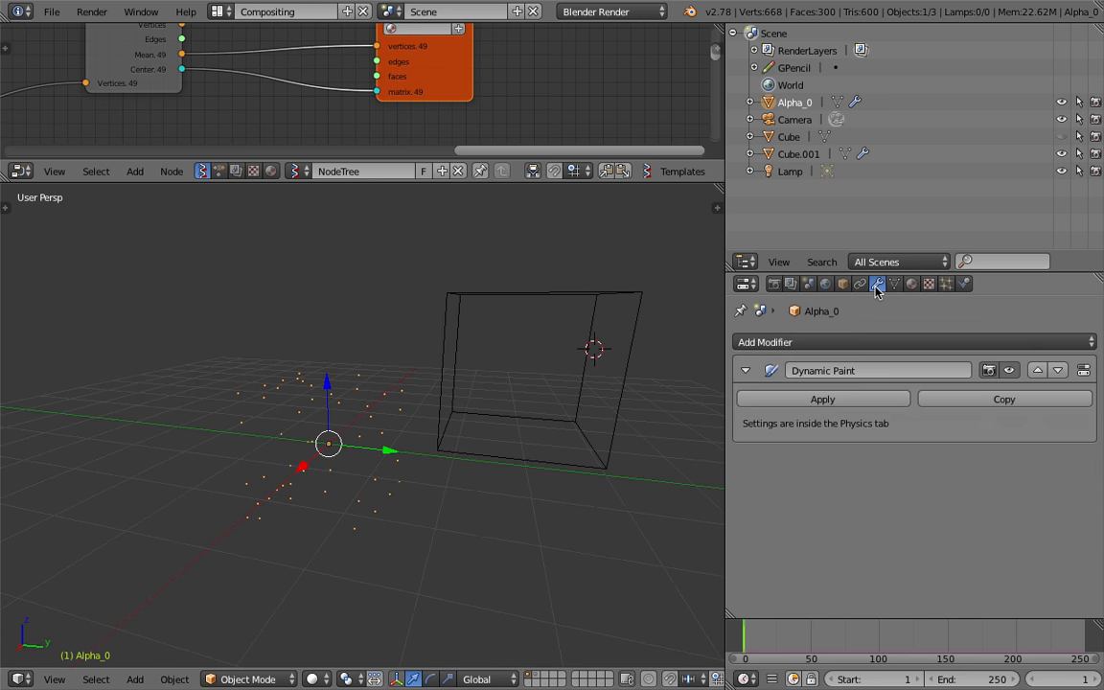
{"action": "left_click", "coordinate": [839, 336]}
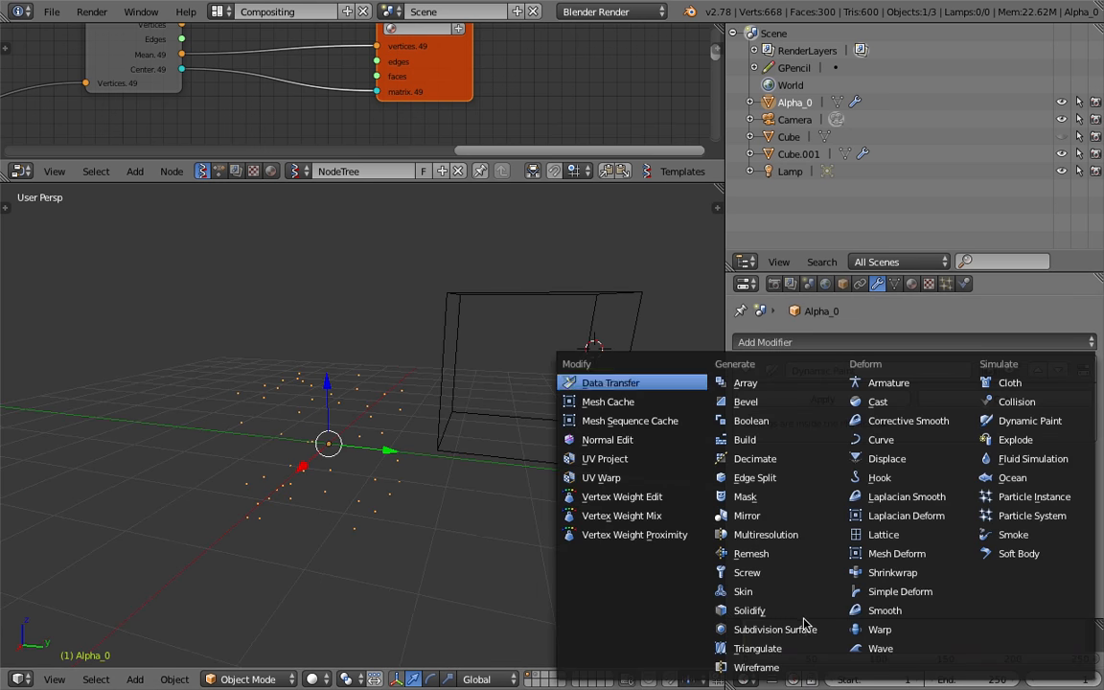
{"action": "left_click", "coordinate": [963, 284]}
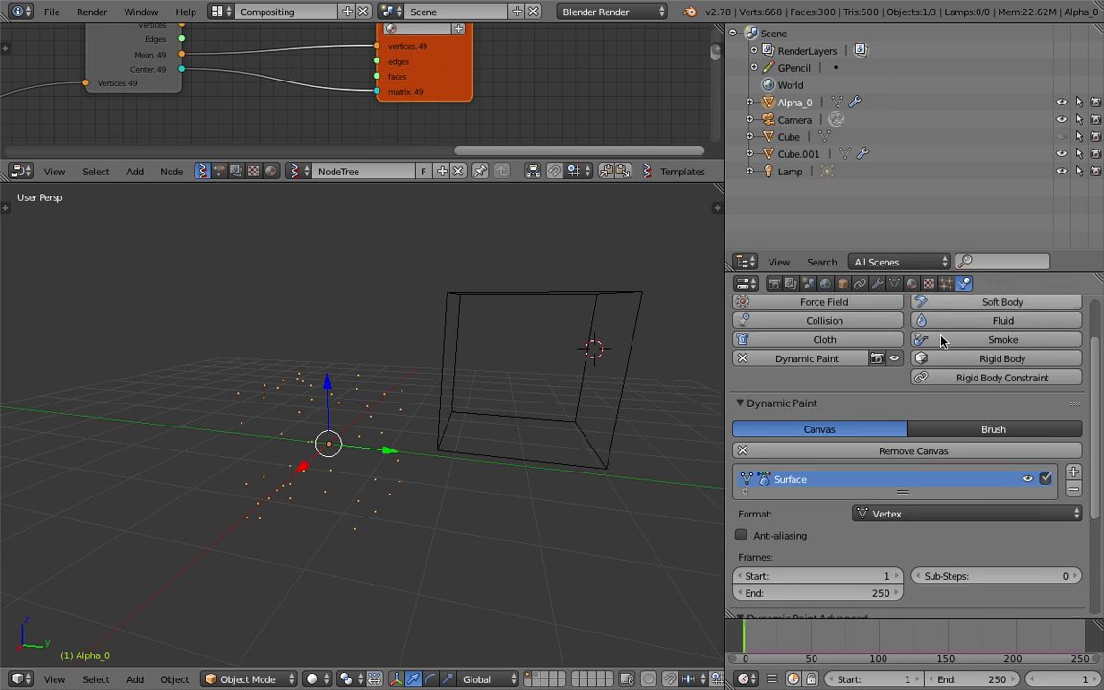
{"action": "scroll", "coordinate": [991, 451], "scroll_direction": "down", "scroll_amount": 2}
{"action": "scroll", "coordinate": [992, 450], "scroll_direction": "down", "scroll_amount": 5}
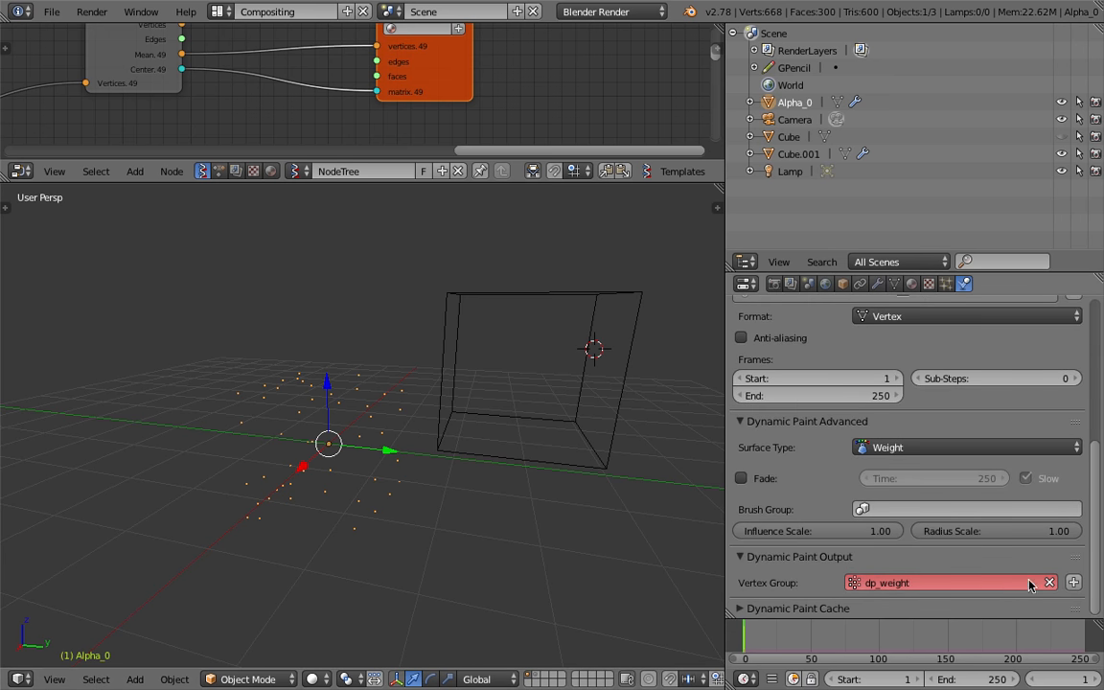
{"action": "left_click", "coordinate": [1074, 584]}
Step: Add a Displace modifier to Alpha_0 and assign the dp_weight vertex group to it
{"action": "left_click", "coordinate": [877, 284]}
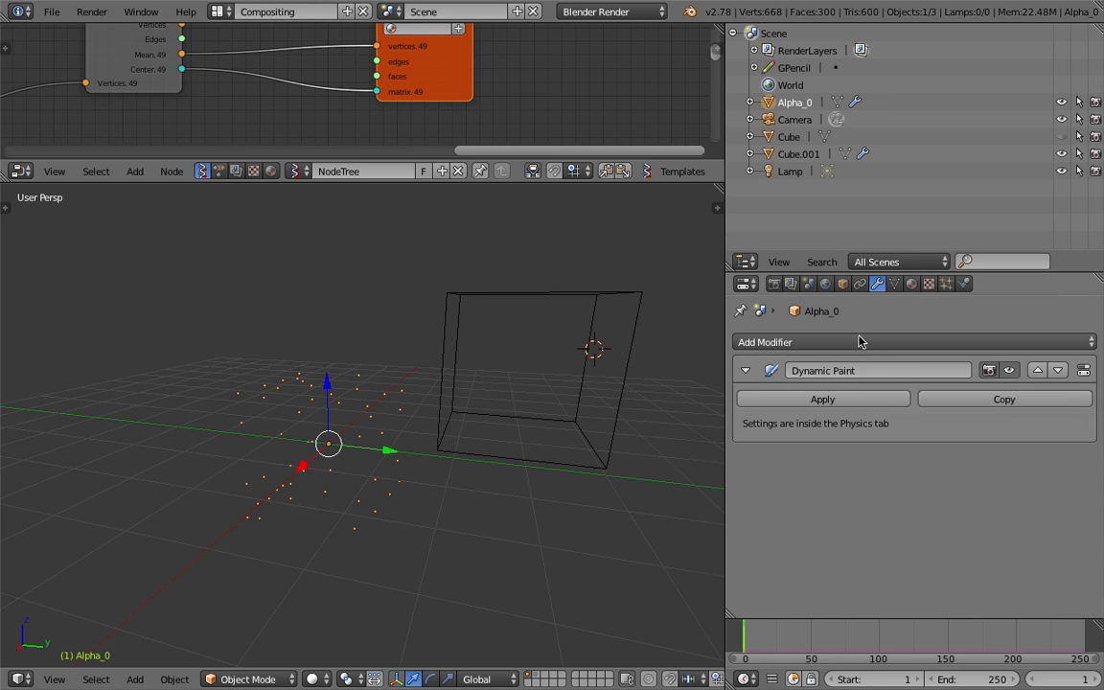
{"action": "left_click", "coordinate": [860, 342]}
{"action": "left_click", "coordinate": [919, 461]}
{"action": "middle_click_drag", "start_coordinate": [434, 407], "coordinate": [419, 402]}
{"action": "scroll", "coordinate": [824, 536], "scroll_direction": "down", "scroll_amount": 2}
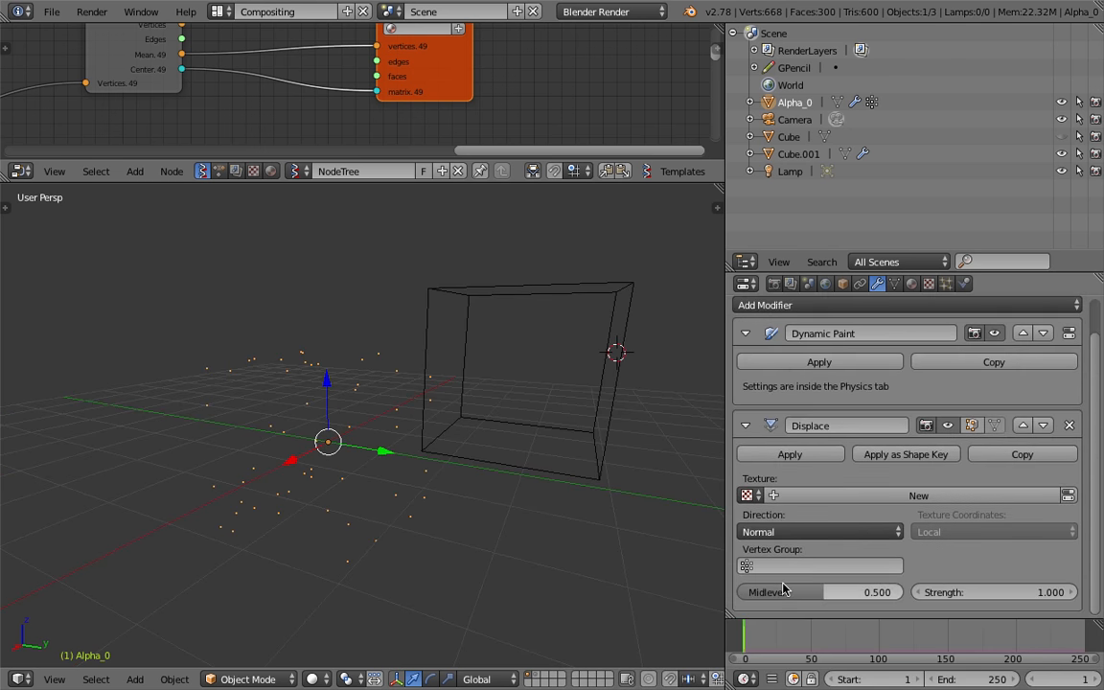
{"action": "left_click", "coordinate": [805, 566]}
{"action": "left_click", "coordinate": [766, 391]}
Step: Move the brush cube through the points to test the weighted displacement, and place it beside them again
{"action": "middle_click_drag", "start_coordinate": [536, 393], "coordinate": [585, 390]}
{"action": "right_click", "coordinate": [601, 331]}
{"action": "middle_click_drag", "start_coordinate": [600, 332], "coordinate": [514, 380]}
{"action": "key", "text": "g"}
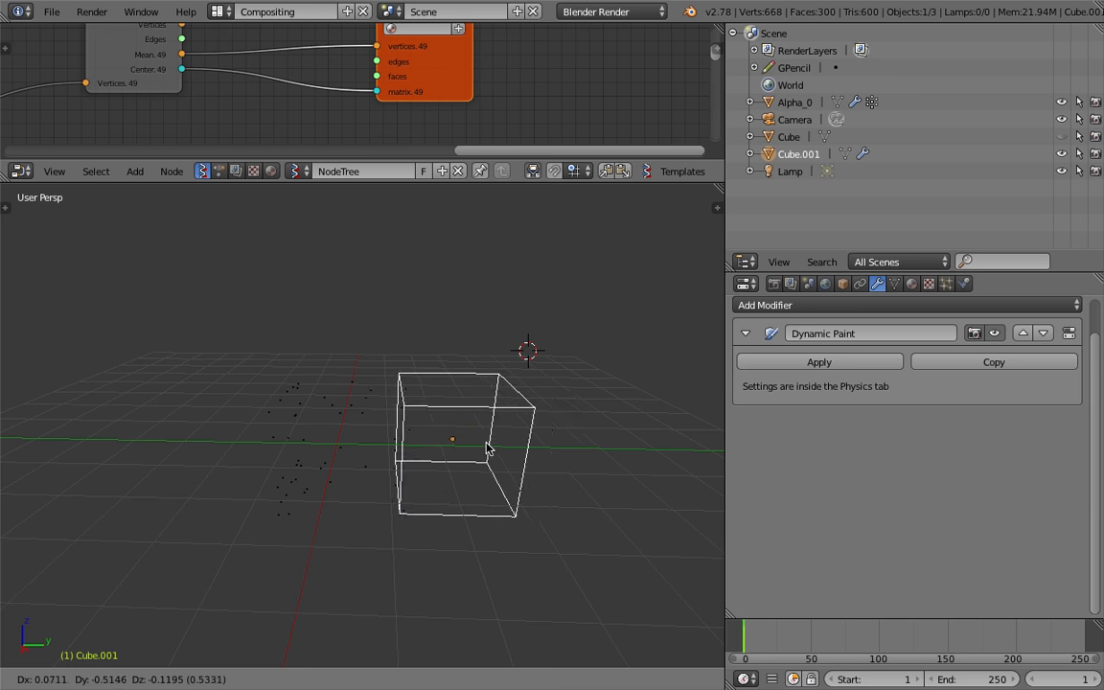
{"action": "left_click", "coordinate": [575, 407]}
Step: Duplicate the brush cube across the points to the opposite side as a second brush, and delete the copy
{"action": "key", "text": "shift+d"}
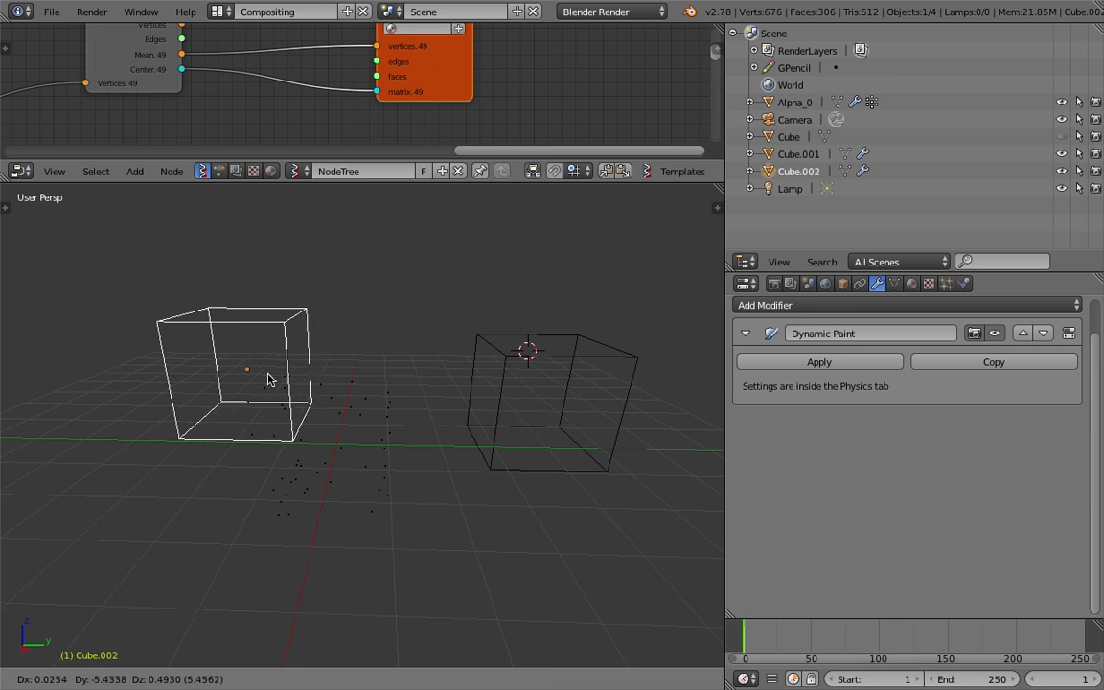
{"action": "left_click", "coordinate": [251, 320]}
{"action": "key", "text": "x"}
{"action": "left_click", "coordinate": [246, 316]}
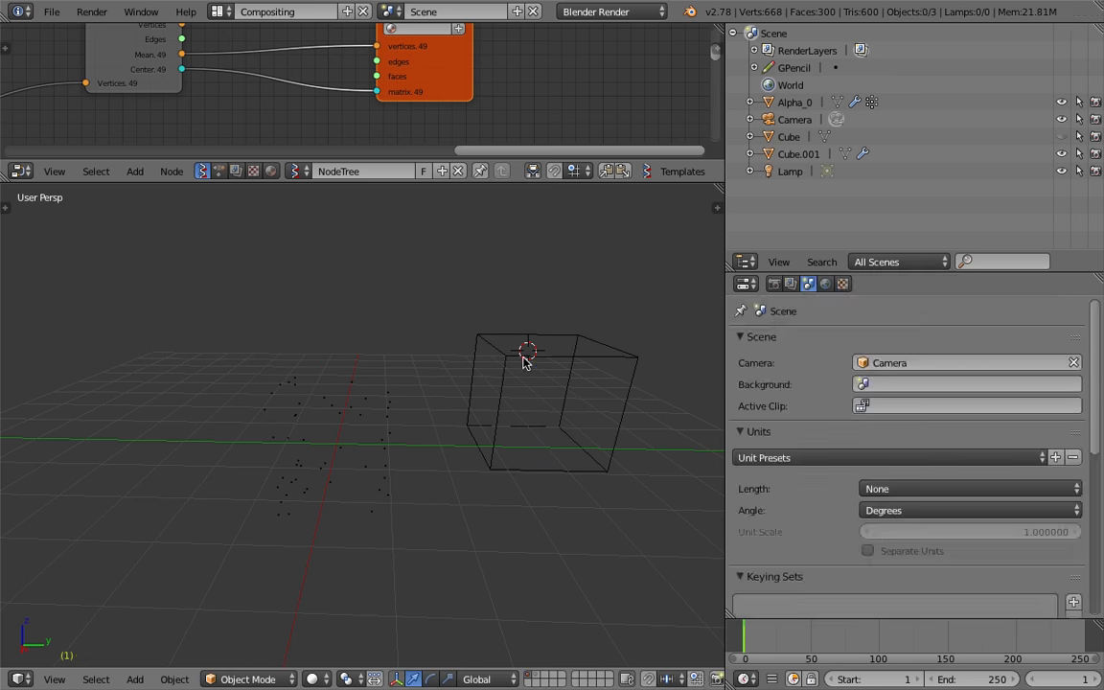
Step: Select the remaining brush cube, pass it over the points once more, and set it down outside them
{"action": "right_click", "coordinate": [525, 360]}
{"action": "key", "text": "g"}
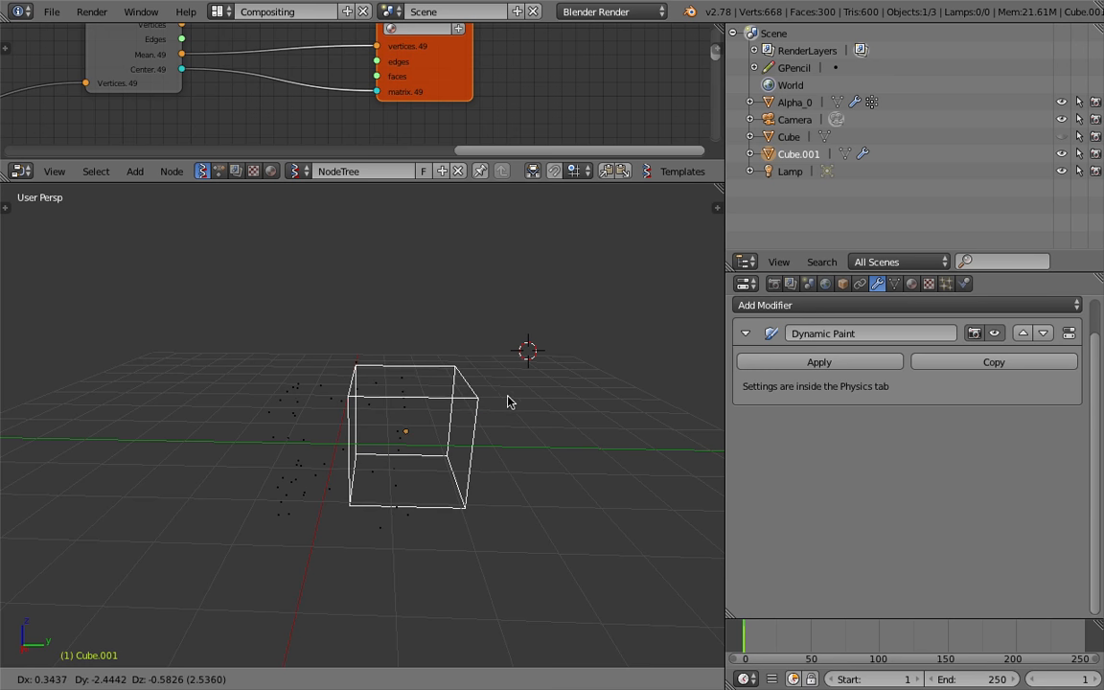
{"action": "left_click", "coordinate": [614, 410]}
Step: Set the world's Horizon Color to white
{"action": "left_click", "coordinate": [824, 284]}
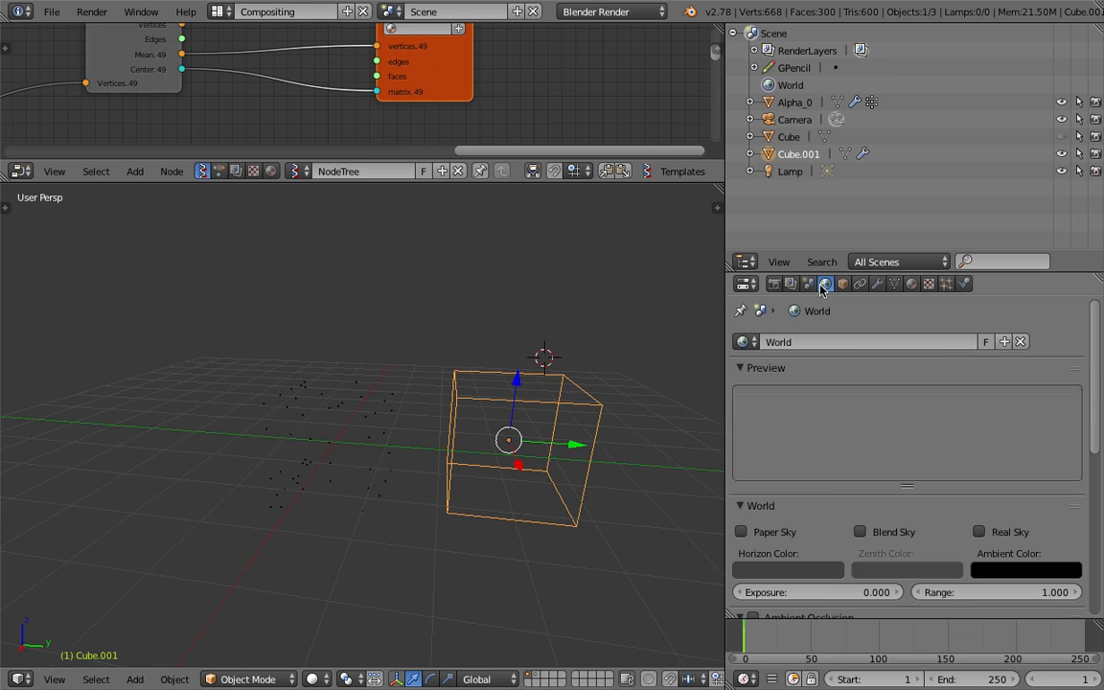
{"action": "left_click", "coordinate": [788, 570]}
{"action": "left_click", "coordinate": [879, 347]}
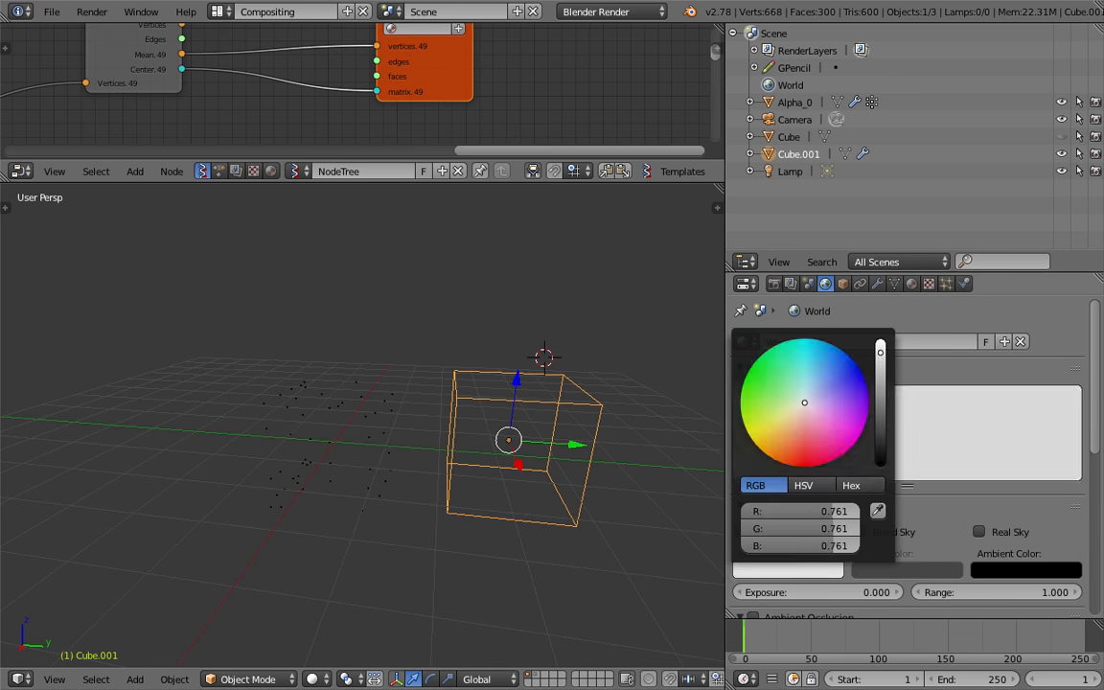
Step: Turn on World Background in the 3D view's display settings
{"action": "key", "text": "n"}
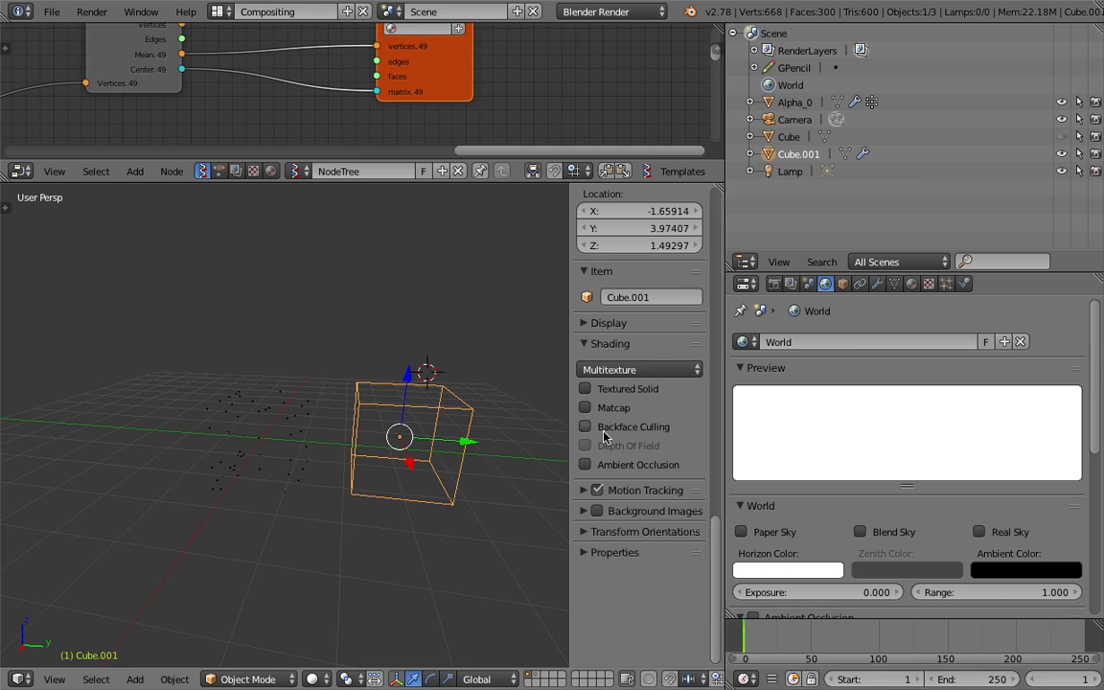
{"action": "left_click", "coordinate": [605, 323]}
{"action": "left_click", "coordinate": [586, 368]}
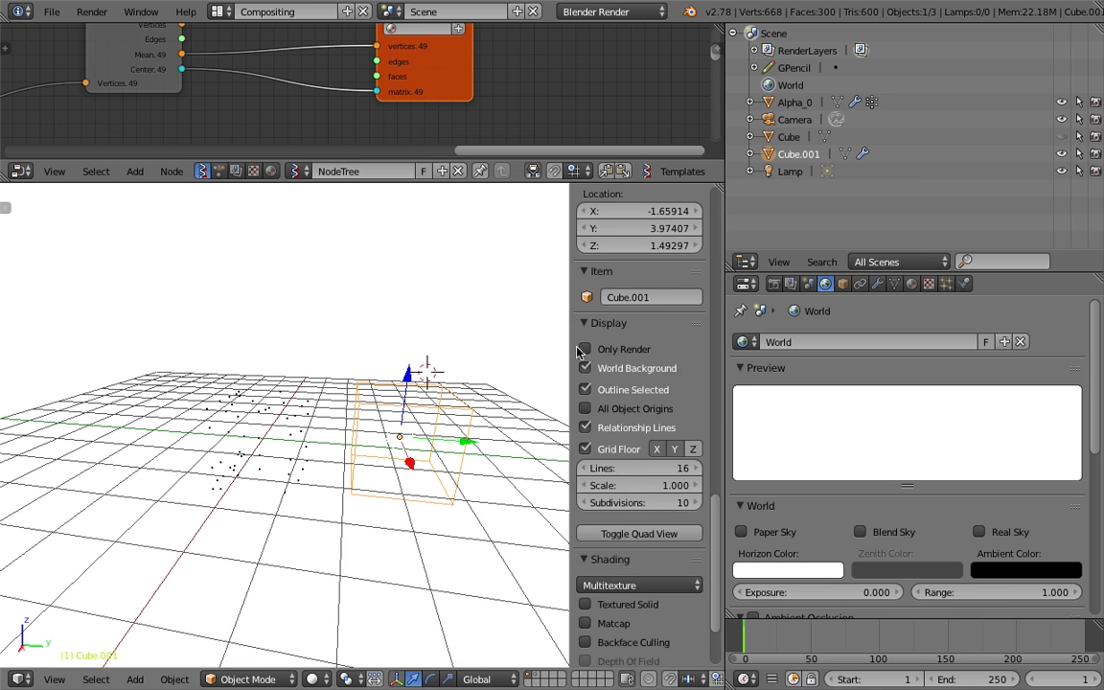
Step: Darken the world's Horizon Color from white to a light grey
{"action": "left_click_drag", "start_coordinate": [570, 345], "coordinate": [605, 345]}
{"action": "left_click", "coordinate": [787, 570]}
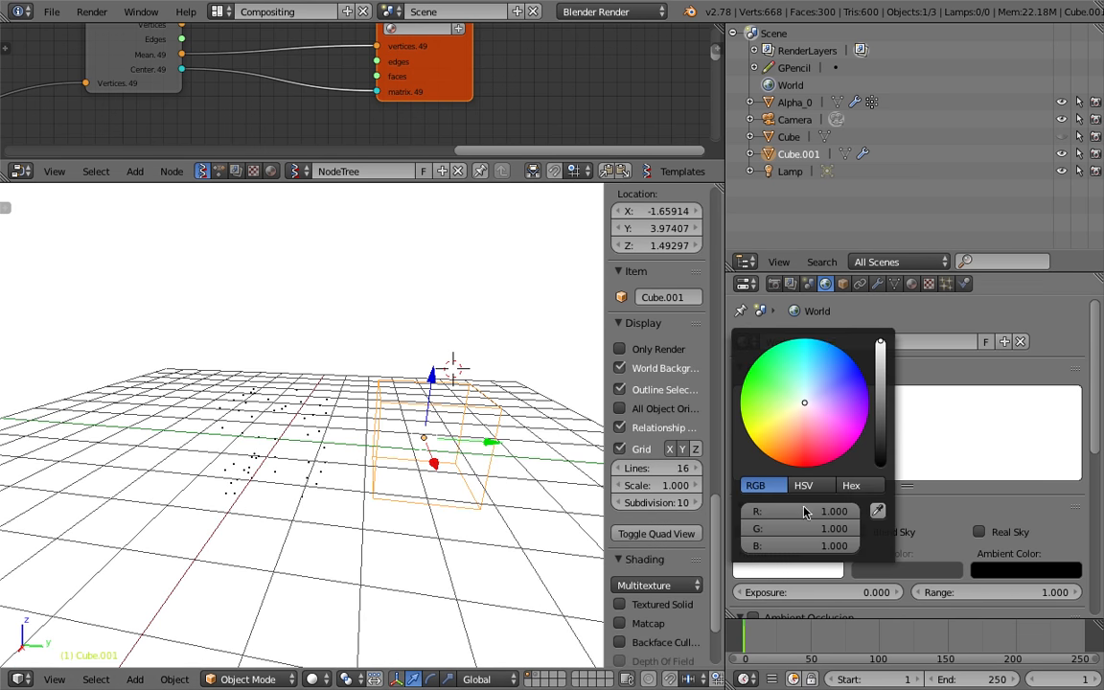
{"action": "left_click", "coordinate": [878, 363]}
Step: Turn off the grid floor in the 3D view's display settings
{"action": "scroll", "coordinate": [668, 497], "scroll_direction": "down", "scroll_amount": 3}
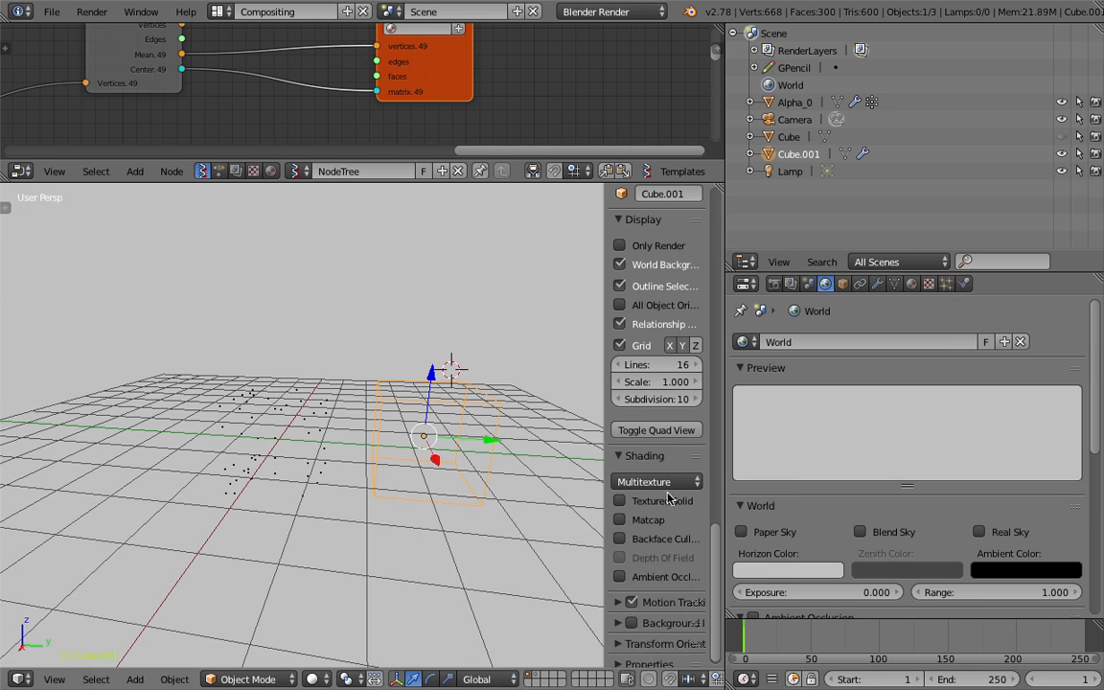
{"action": "left_click", "coordinate": [661, 349]}
{"action": "left_click", "coordinate": [681, 347]}
{"action": "middle_click_drag", "start_coordinate": [536, 383], "coordinate": [483, 389]}
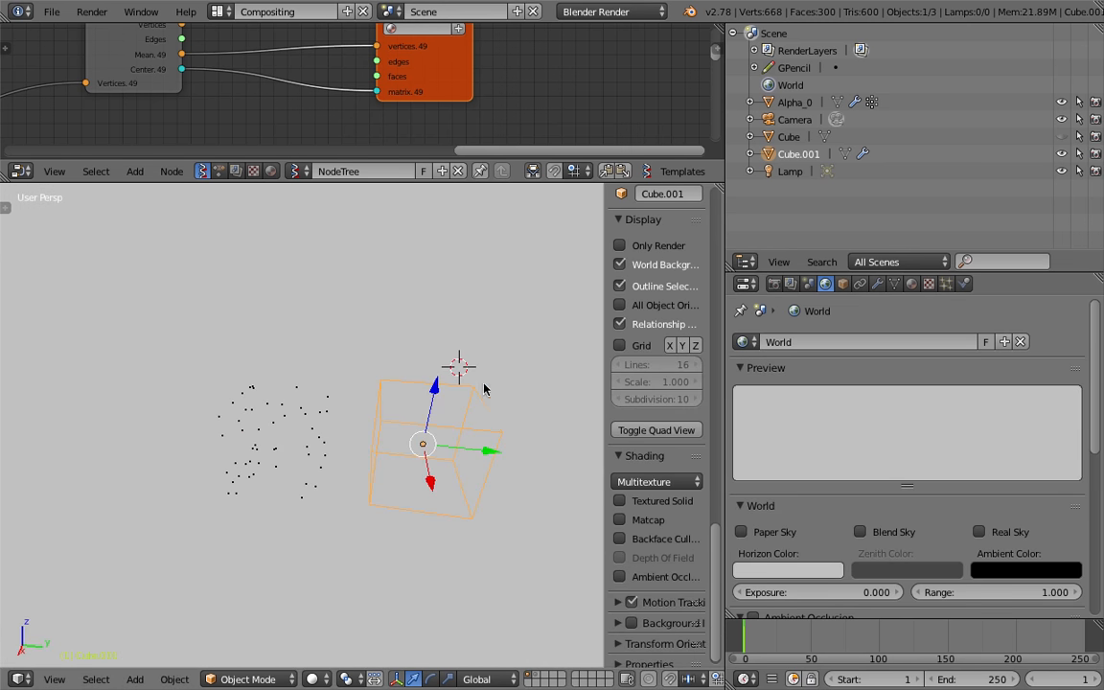
Step: Scale the brush cube up to about 1.365, try passing it over the points, and save over the file
{"action": "key", "text": "g"}
{"action": "key", "text": "s"}
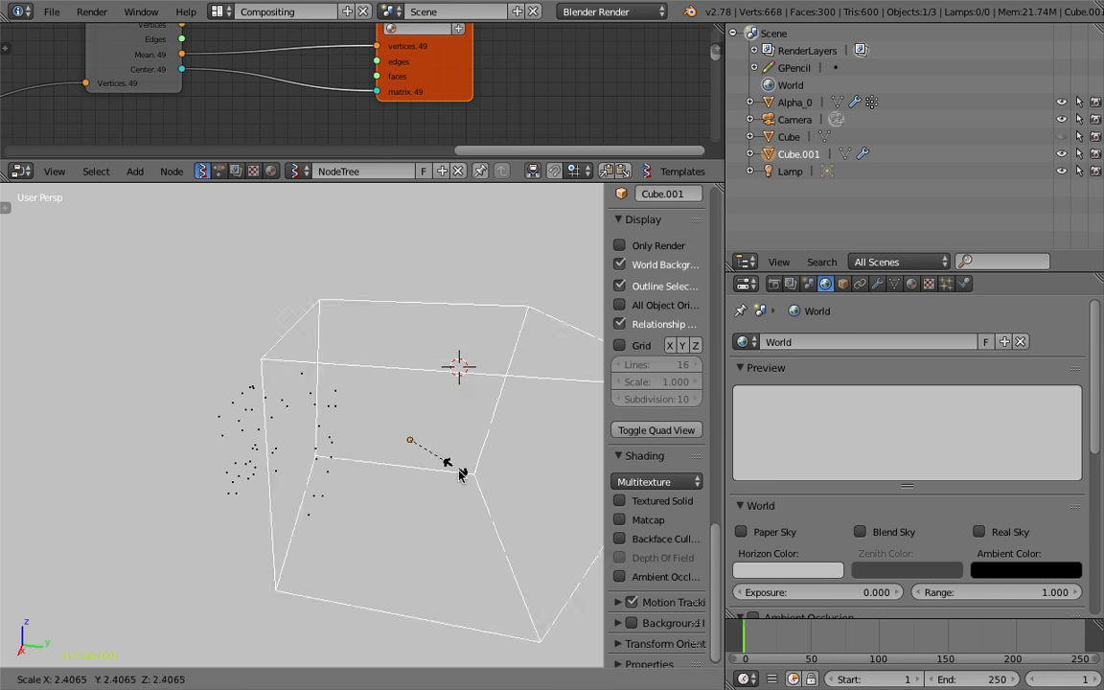
{"action": "key", "text": "g"}
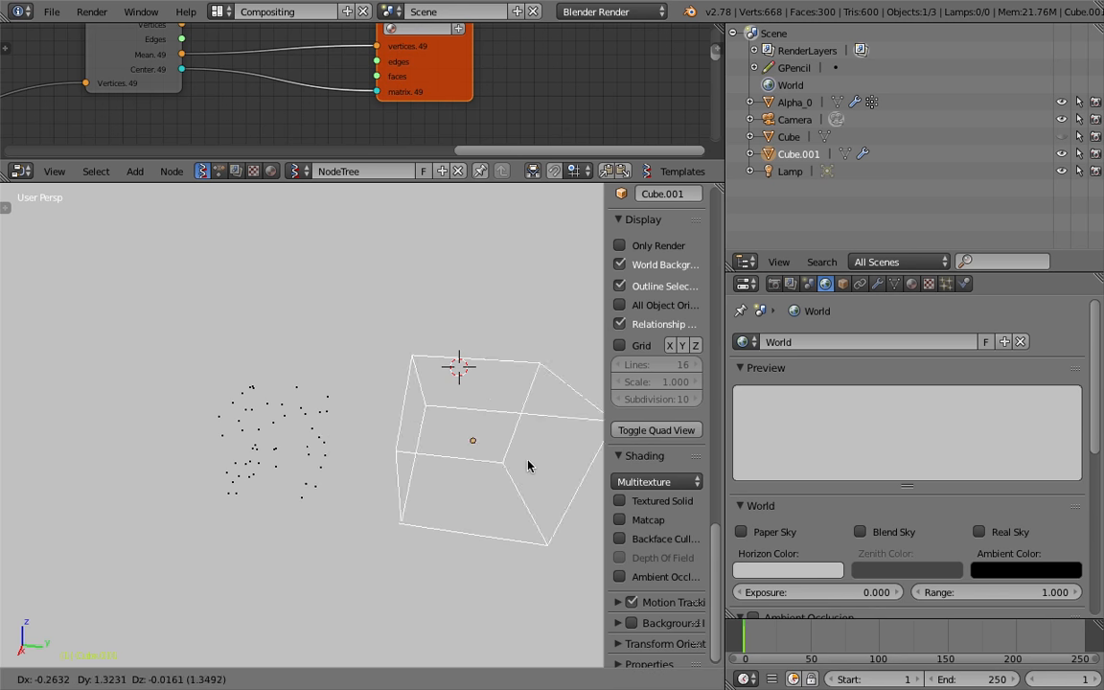
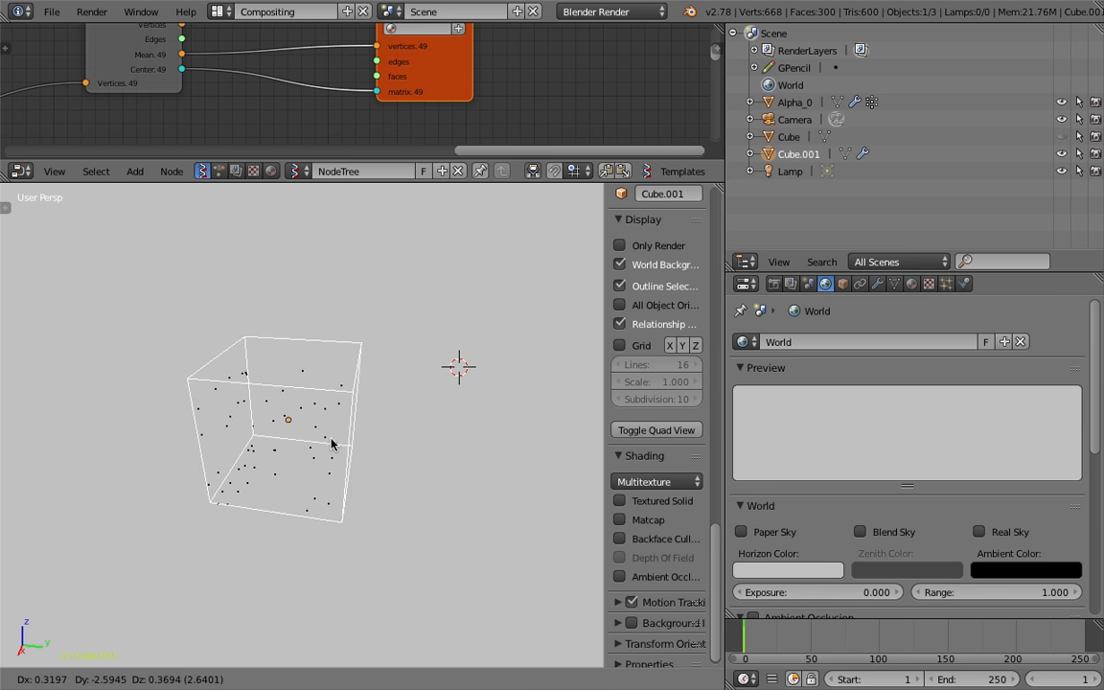
{"action": "right_click", "coordinate": [504, 460]}
{"action": "key", "text": "ctrl+s"}
{"action": "left_click", "coordinate": [505, 459]}
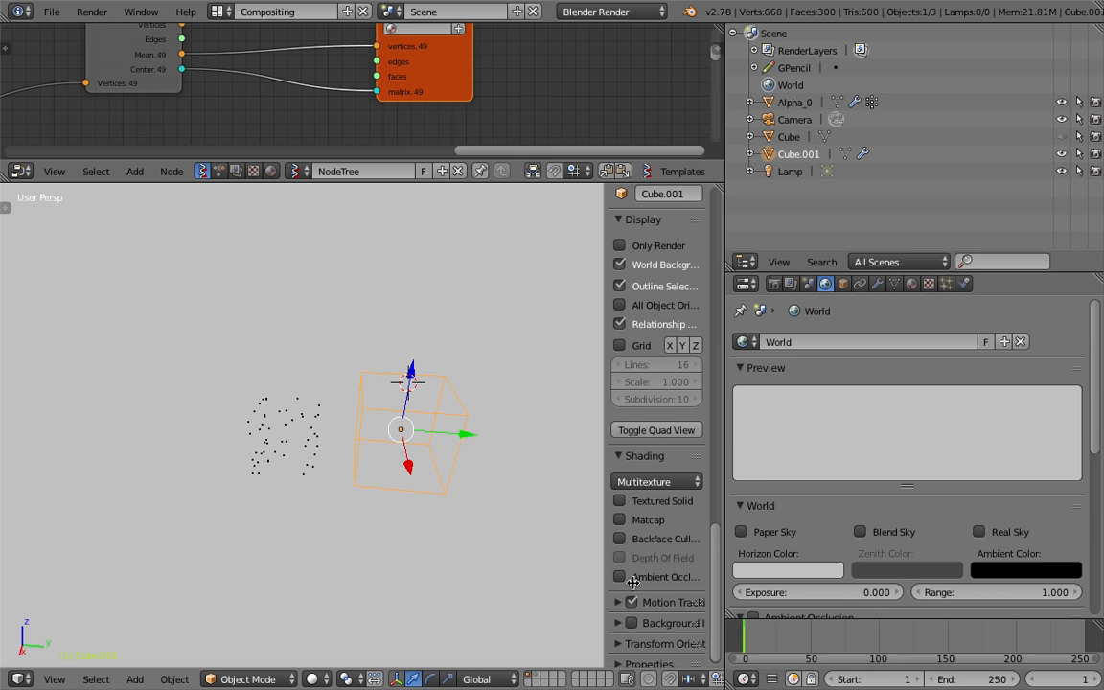
Step: Pass the enlarged brush cube over the edge of the points and set it down beside them
{"action": "key", "text": "g"}
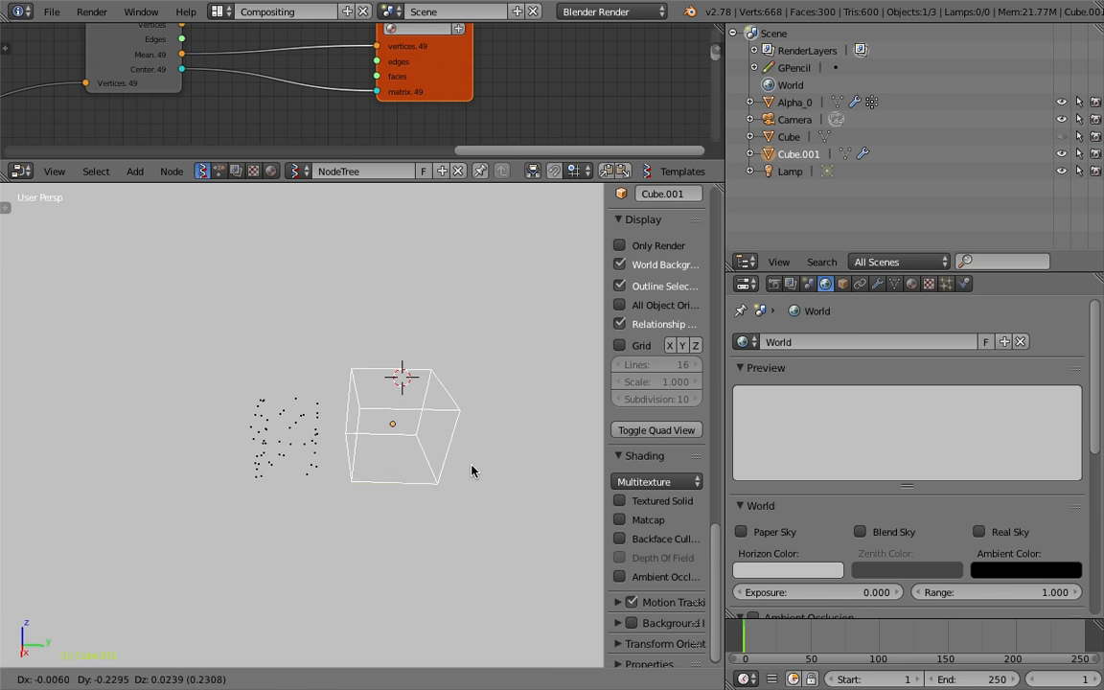
{"action": "right_click", "coordinate": [471, 470]}
{"action": "scroll", "coordinate": [489, 464], "scroll_direction": "up", "scroll_amount": 2}
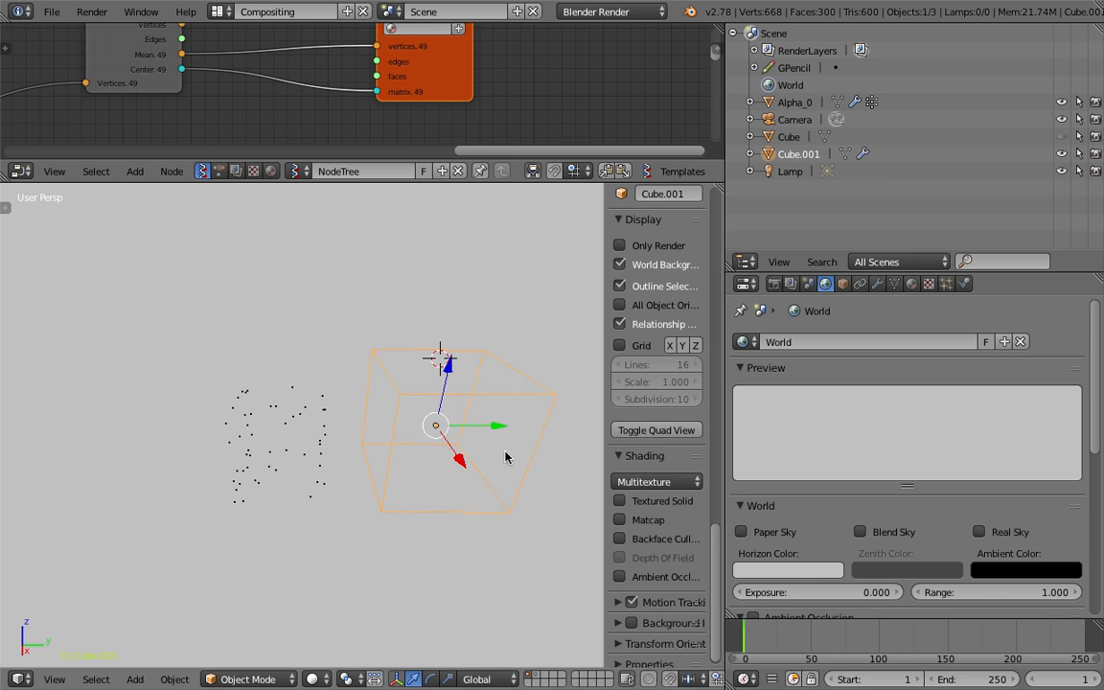
{"action": "key", "text": "g"}
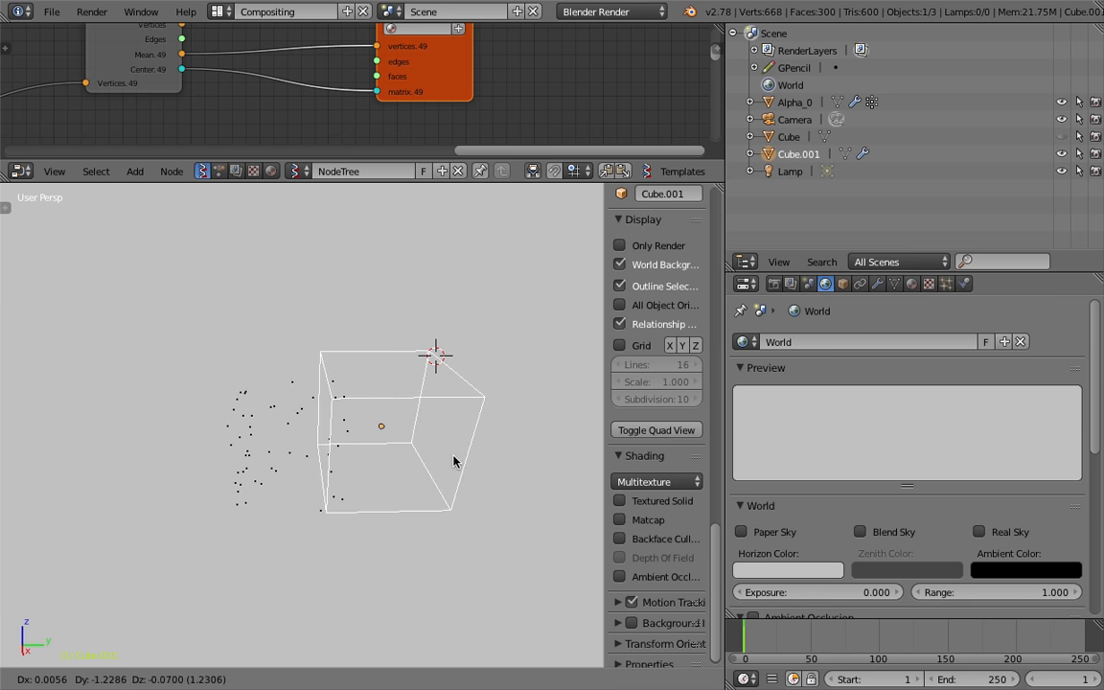
{"action": "left_click", "coordinate": [509, 461]}
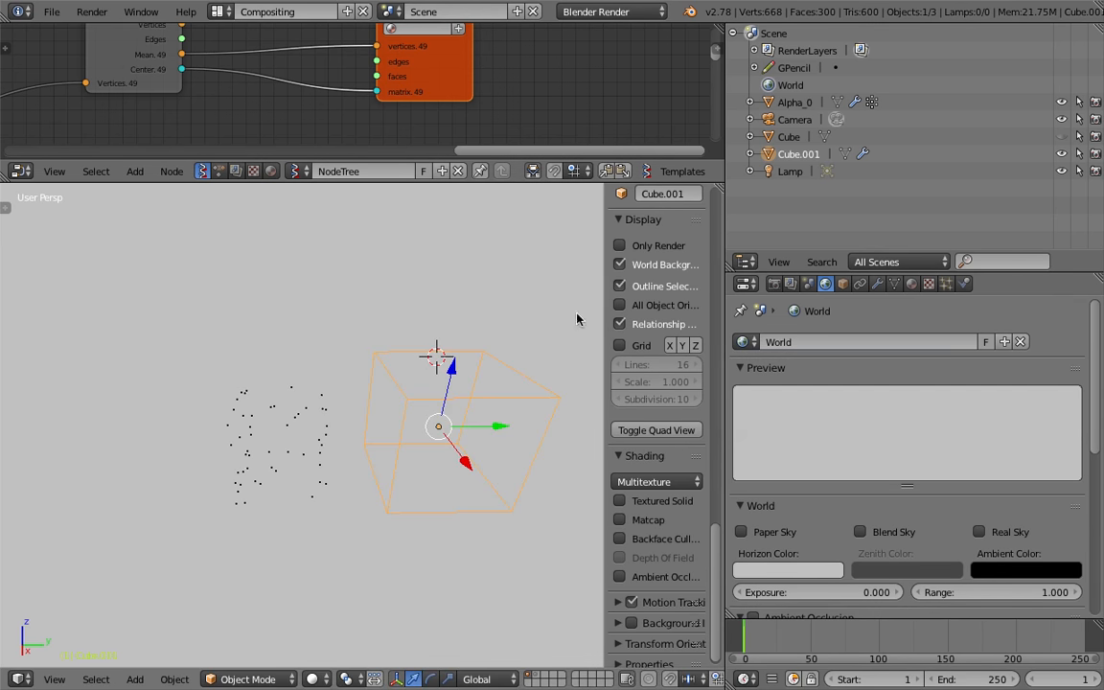
Step: Save over the file, and drive the brush cube's Y location with the expression #frame * 0.2
{"action": "scroll", "coordinate": [613, 246], "scroll_direction": "up", "scroll_amount": 15}
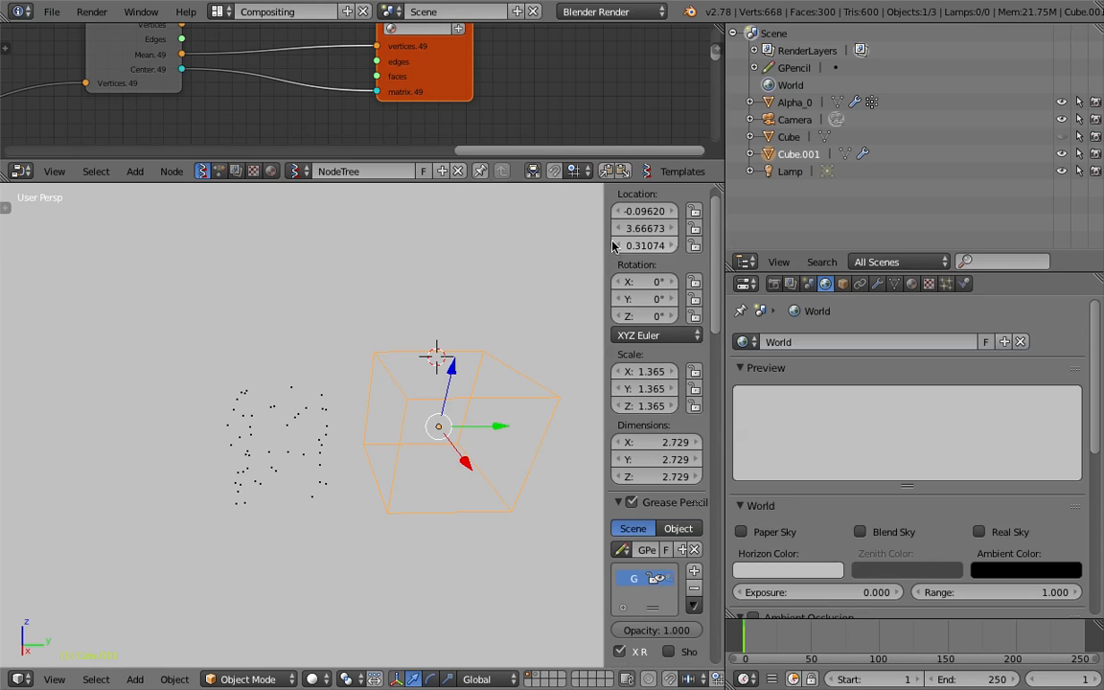
{"action": "left_click_drag", "start_coordinate": [604, 239], "coordinate": [536, 242]}
{"action": "scroll", "coordinate": [379, 421], "scroll_direction": "down", "scroll_amount": 1}
{"action": "key", "text": "ctrl+s"}
{"action": "left_click", "coordinate": [379, 420]}
{"action": "middle_click_drag", "start_coordinate": [379, 420], "coordinate": [344, 398], "text": "shift"}
{"action": "left_click_drag", "start_coordinate": [403, 414], "coordinate": [433, 407]}
{"action": "double_click", "coordinate": [616, 230]}
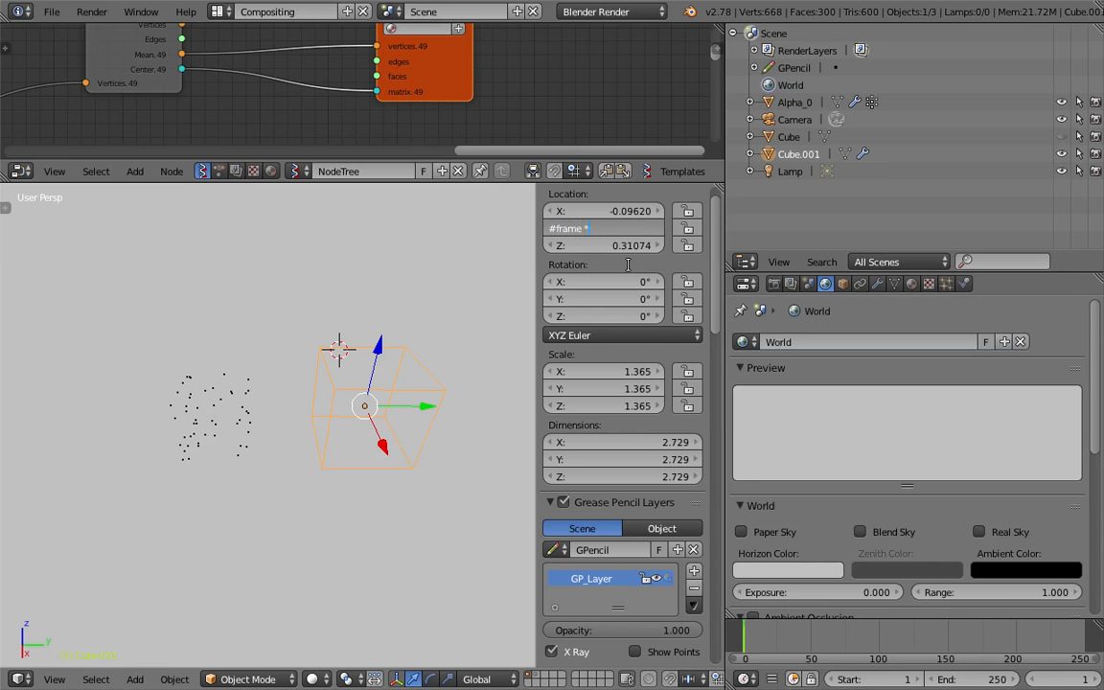
{"action": "type", "text": "#frame * 0.2"}
{"action": "key", "text": "Return"}
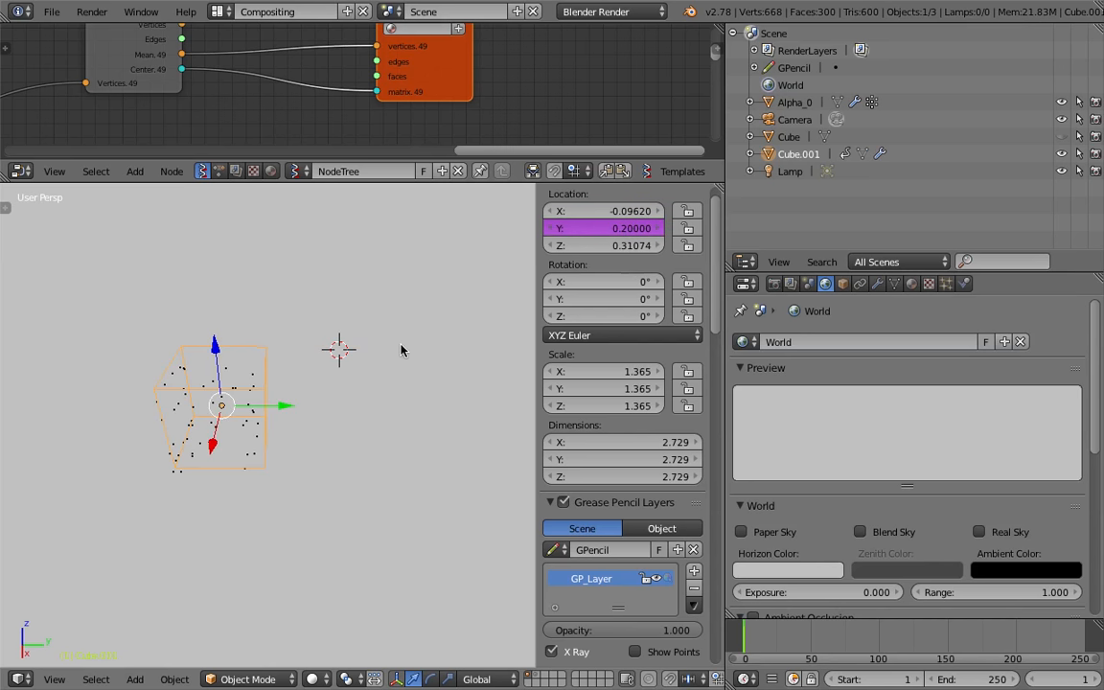
Step: Change the driver expression on the brush cube's Y location to 5 - frame * 0.2
{"action": "left_click", "coordinate": [596, 228]}
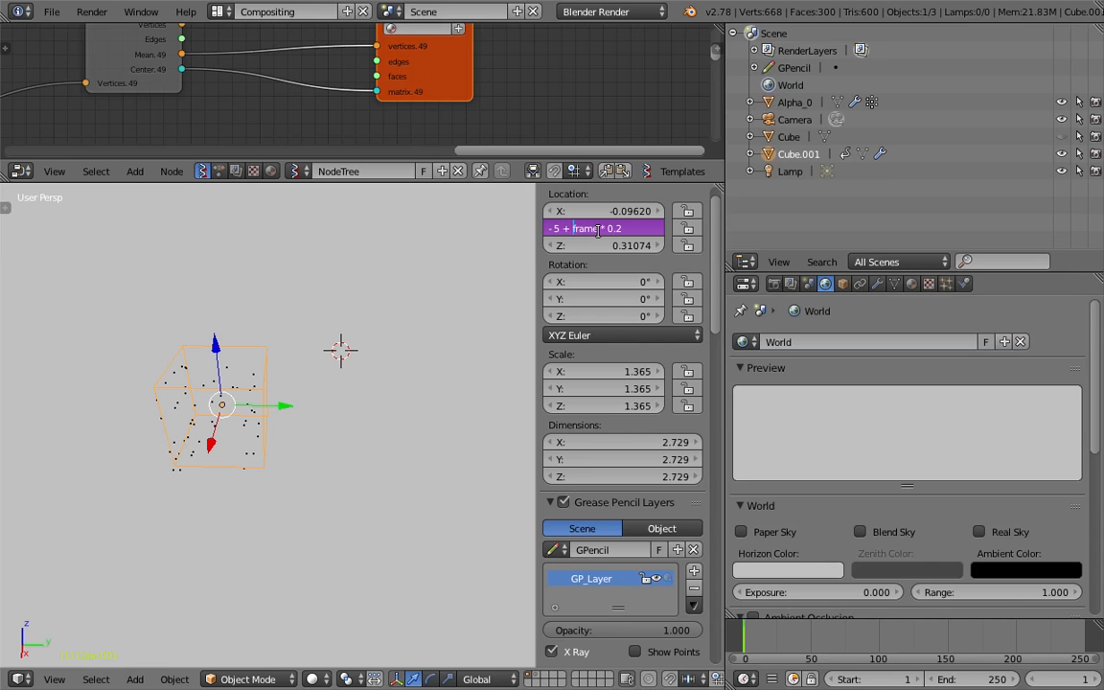
{"action": "type", "text": "-5 +"}
{"action": "key", "text": "Return"}
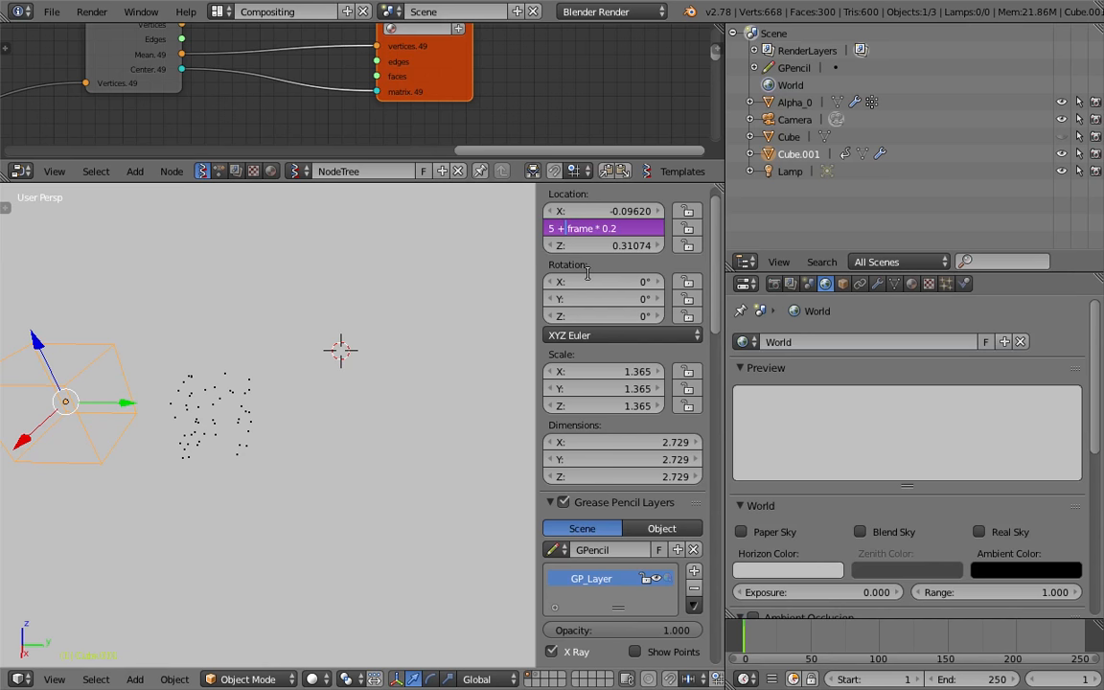
{"action": "key", "text": "Return"}
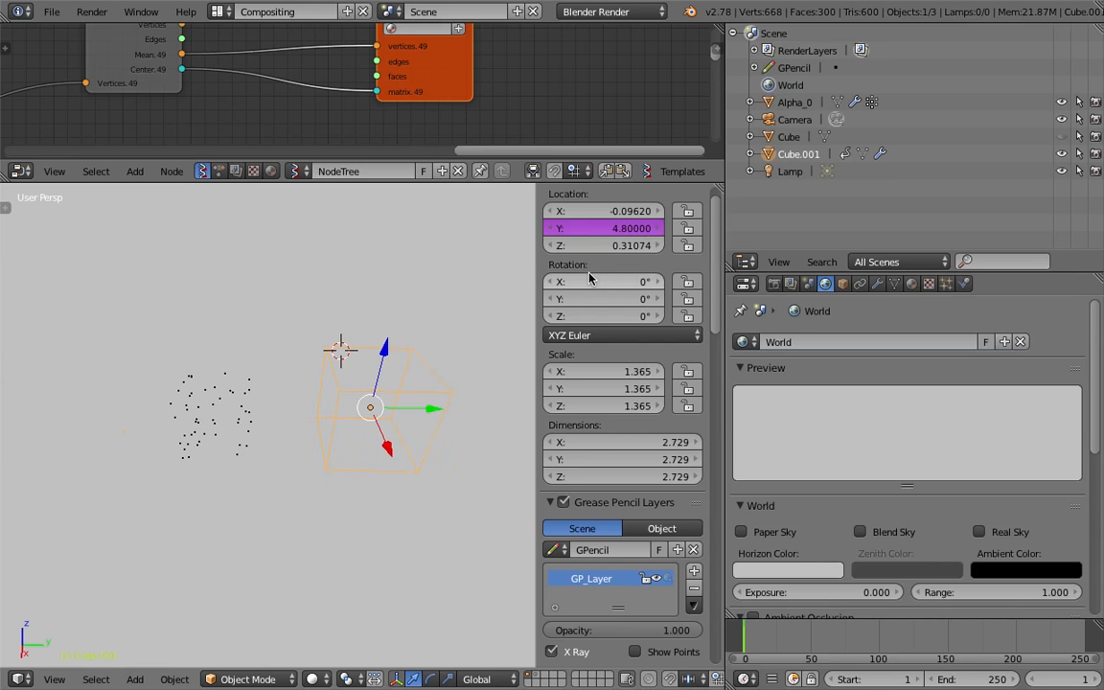
Step: Play the animation to watch the brush cube cross the points, stop at frame 58, and save over the file
{"action": "scroll", "coordinate": [939, 676], "scroll_direction": "down", "scroll_amount": 5}
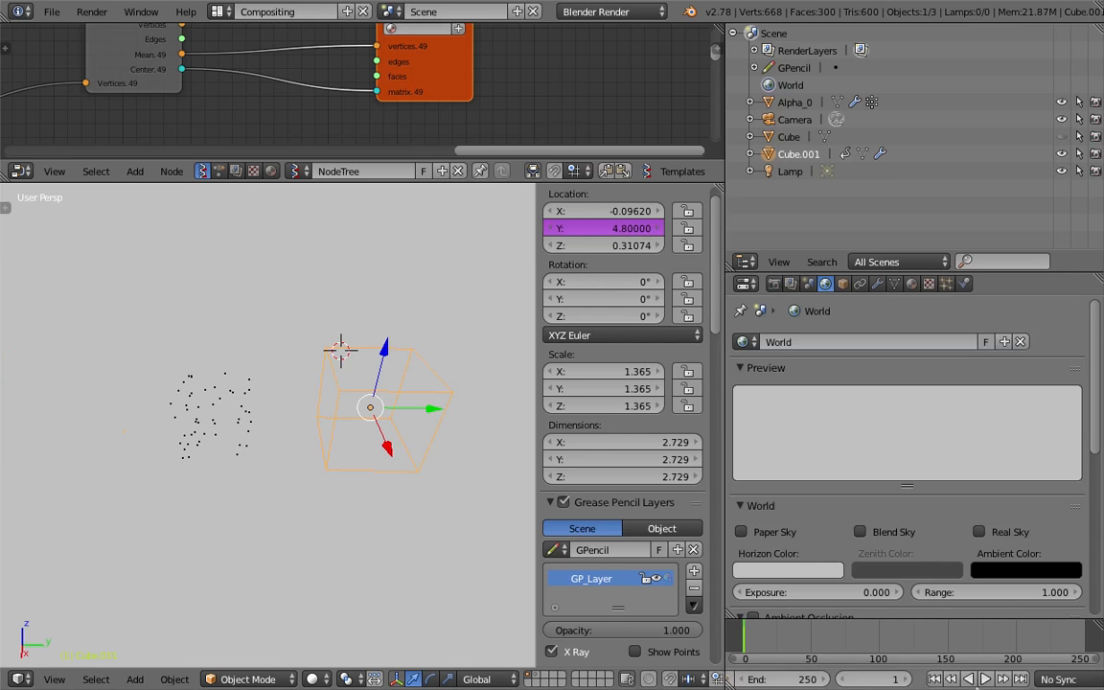
{"action": "left_click", "coordinate": [986, 679]}
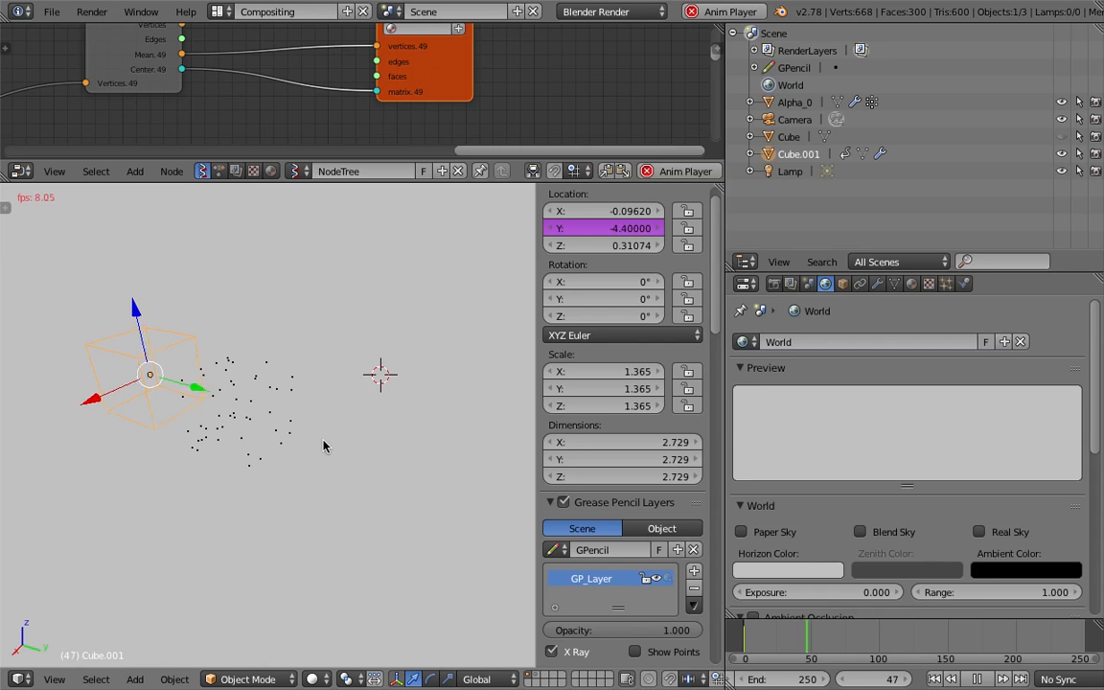
{"action": "key", "text": "alt+a"}
{"action": "middle_click_drag", "start_coordinate": [292, 385], "coordinate": [426, 394], "text": "shift"}
{"action": "key", "text": "ctrl+s"}
{"action": "left_click", "coordinate": [381, 427]}
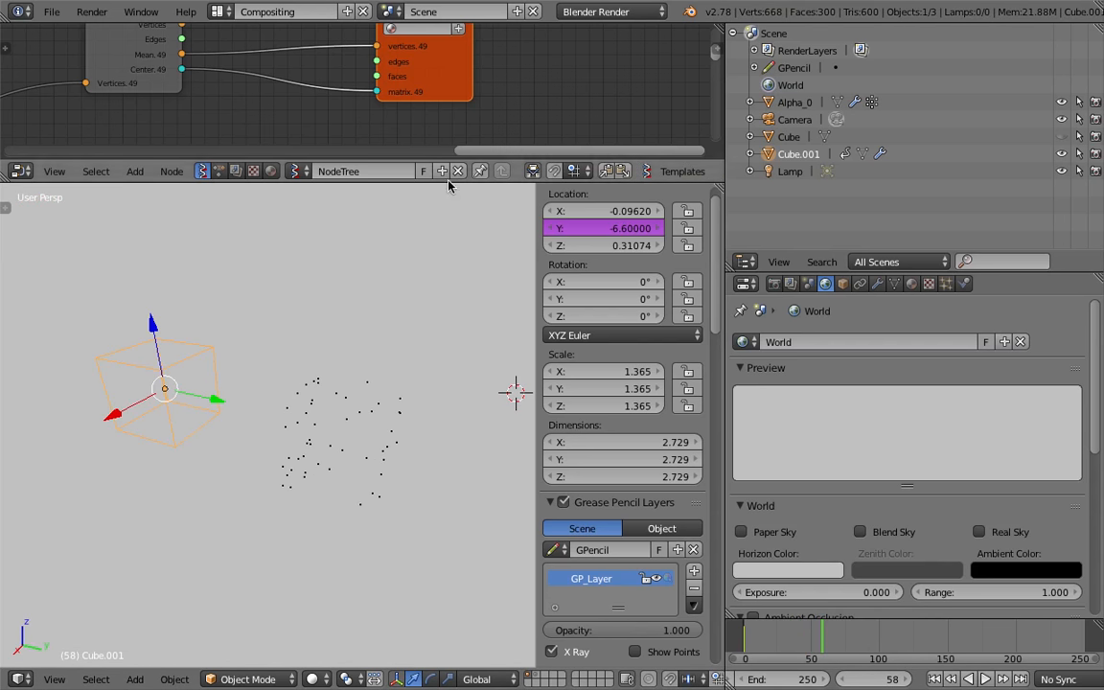
Step: Enlarge the node editor and move the Viewer BMesh node slightly farther from the Bounding box node
{"action": "left_click_drag", "start_coordinate": [403, 161], "coordinate": [403, 374]}
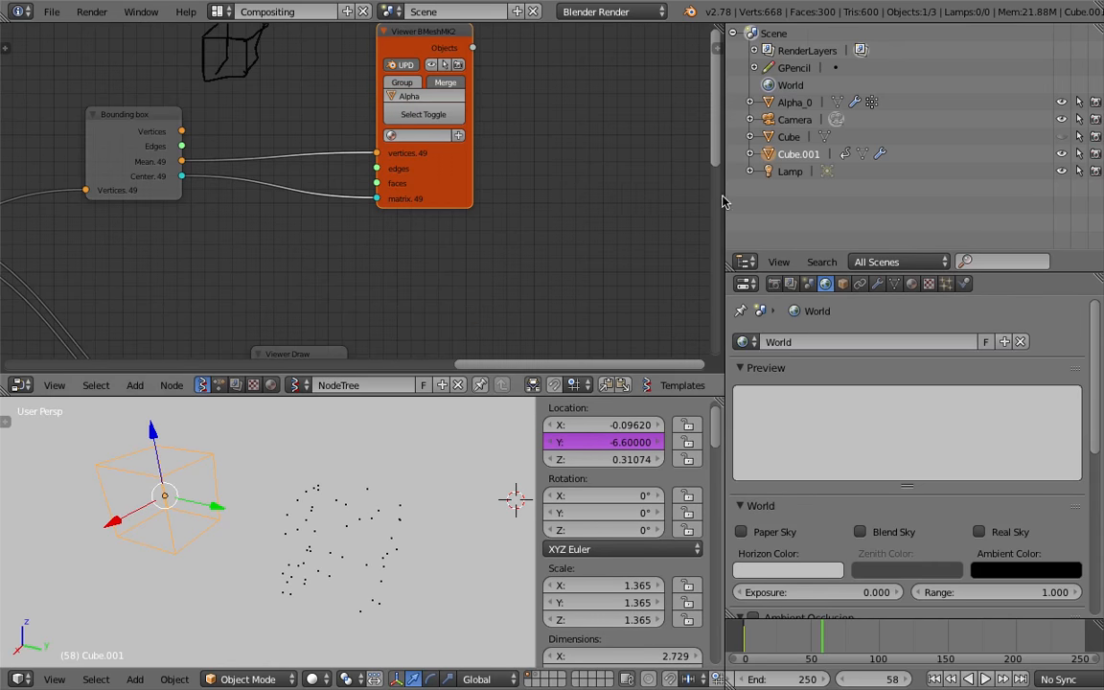
{"action": "left_click_drag", "start_coordinate": [725, 201], "coordinate": [840, 201]}
{"action": "scroll", "coordinate": [485, 221], "scroll_direction": "down", "scroll_amount": 1}
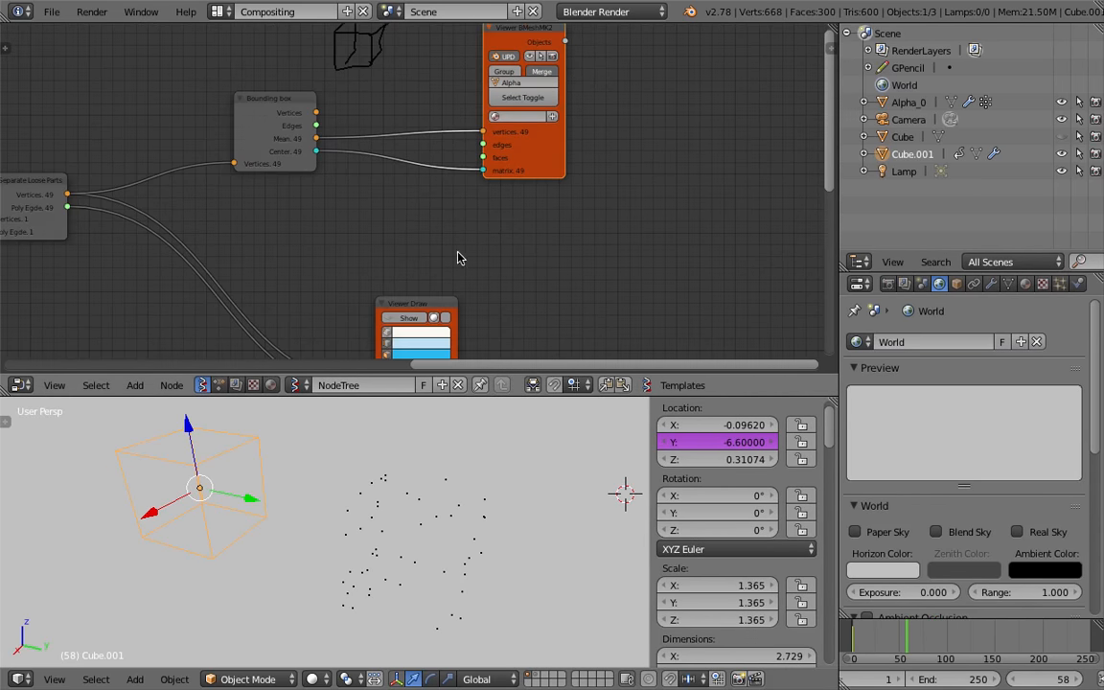
{"action": "scroll", "coordinate": [423, 158], "scroll_direction": "down", "scroll_amount": 6, "text": "shift"}
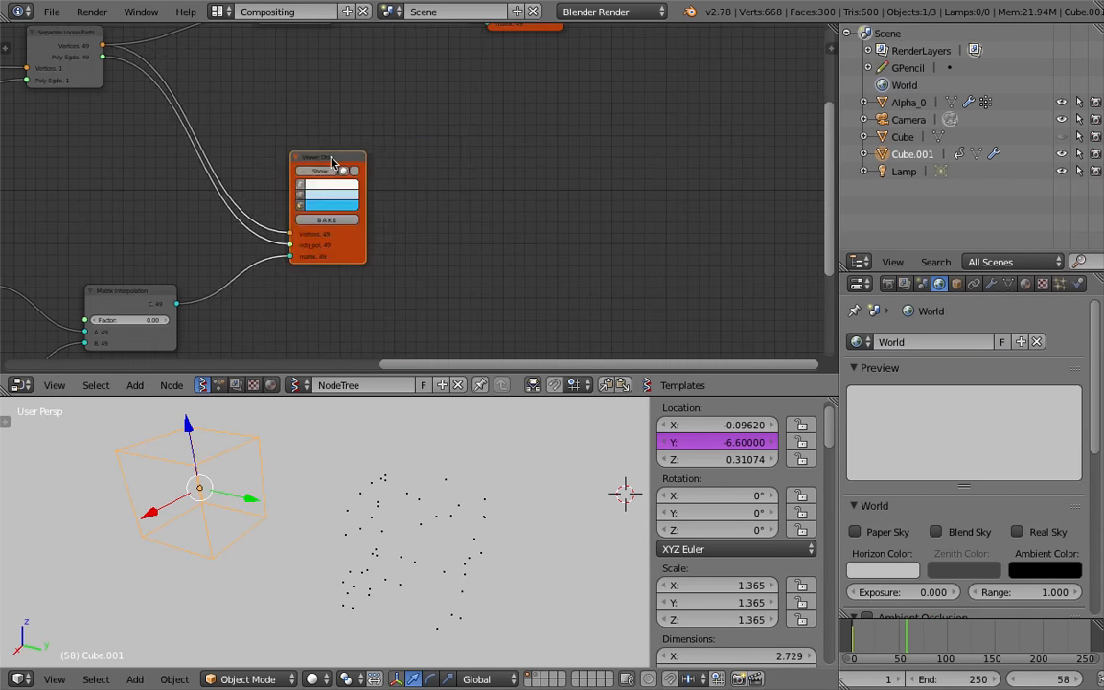
{"action": "scroll", "coordinate": [587, 202], "scroll_direction": "down", "scroll_amount": 5, "text": "shift"}
{"action": "left_click_drag", "start_coordinate": [608, 150], "coordinate": [648, 143]}
{"action": "scroll", "coordinate": [536, 163], "scroll_direction": "up", "scroll_amount": 2, "text": "shift"}
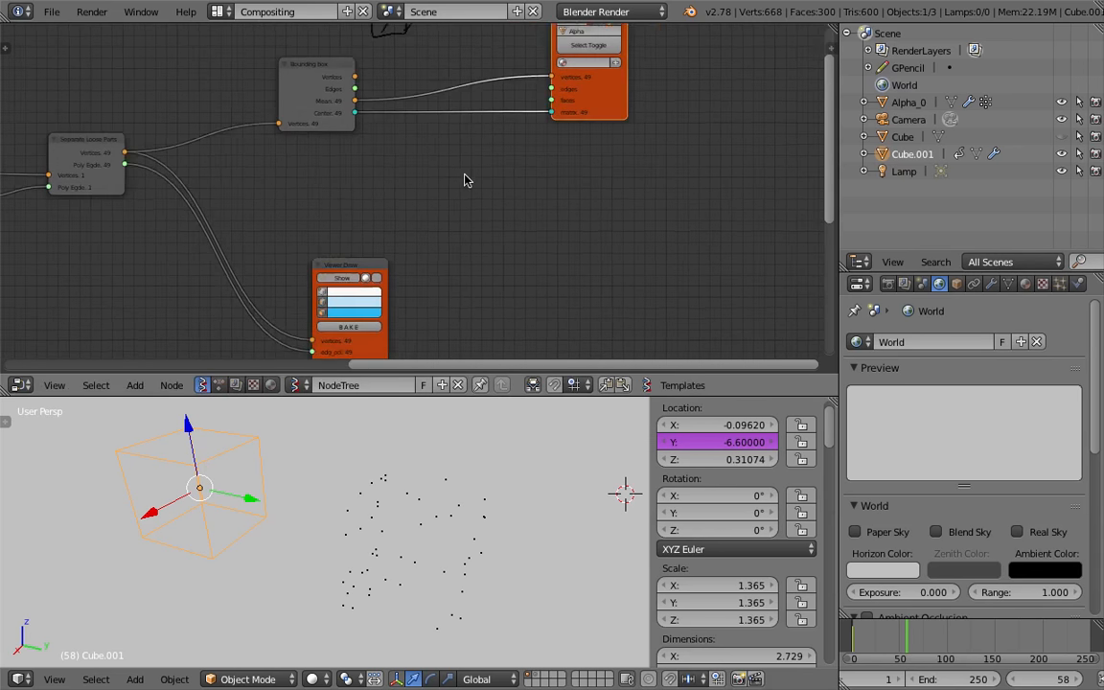
Step: Select the Alpha_0 points object in the 3D view and save over the file
{"action": "scroll", "coordinate": [500, 237], "scroll_direction": "down", "scroll_amount": 3}
{"action": "scroll", "coordinate": [383, 163], "scroll_direction": "down", "scroll_amount": 6, "text": "shift"}
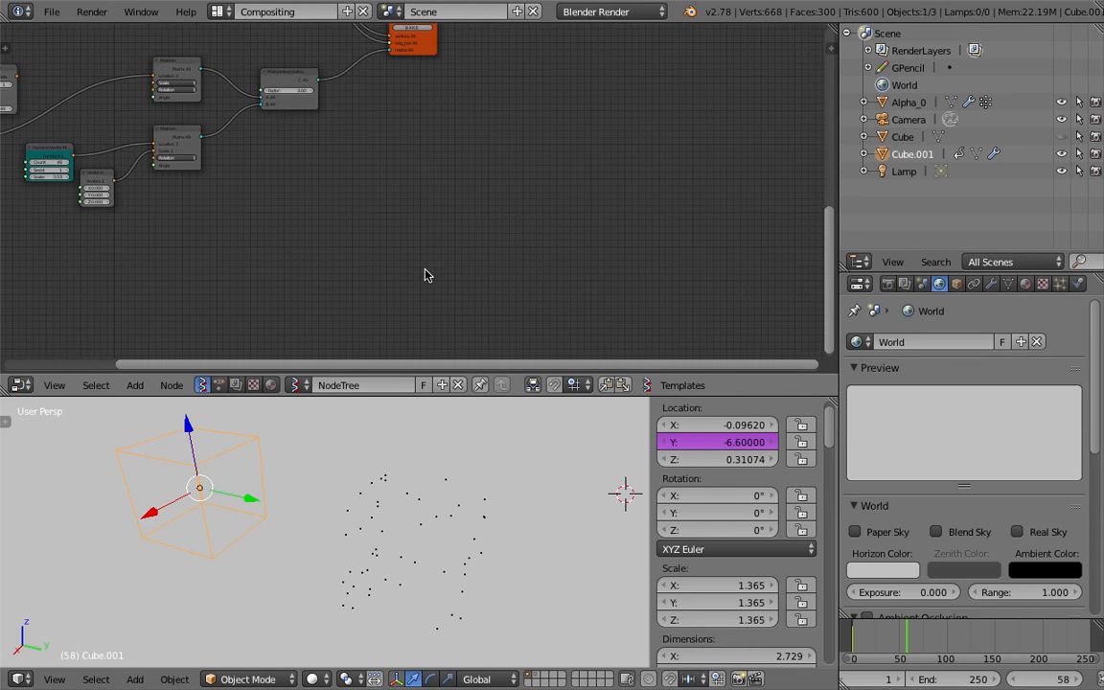
{"action": "right_click", "coordinate": [426, 514]}
{"action": "key", "text": "ctrl+s"}
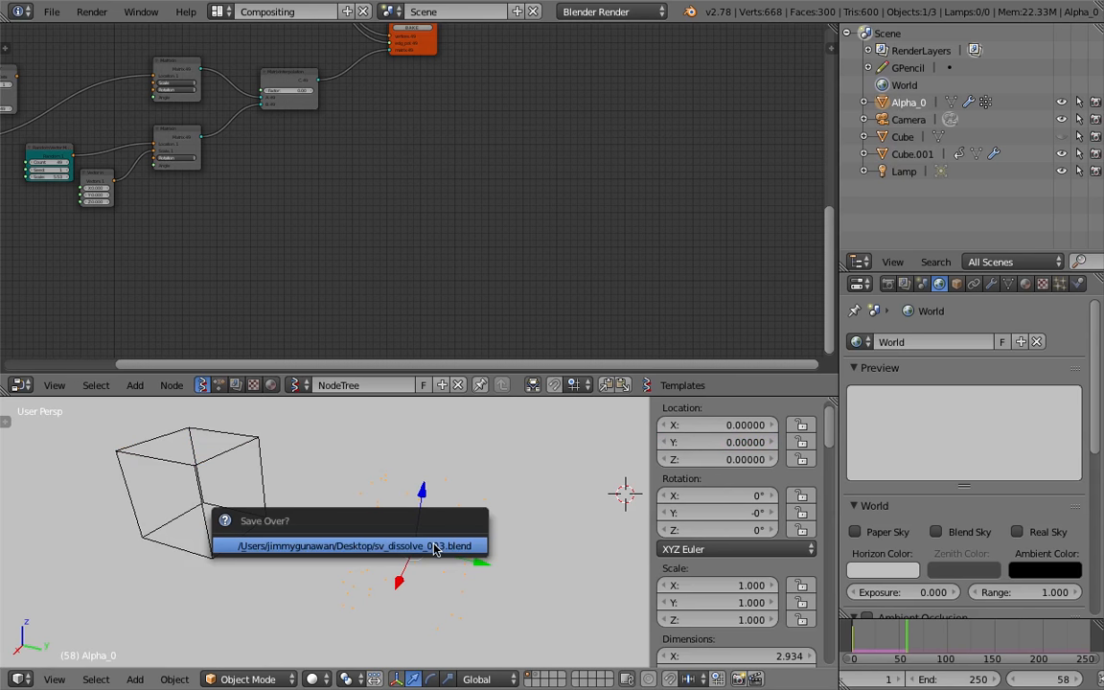
{"action": "left_click", "coordinate": [438, 547]}
Step: Add an Objects in mk2 node below the existing nodes and load the selected Alpha_0 object into it
{"action": "scroll", "coordinate": [383, 202], "scroll_direction": "up", "scroll_amount": 1, "text": "shift"}
{"action": "key", "text": "space"}
{"action": "type", "text": "object"}
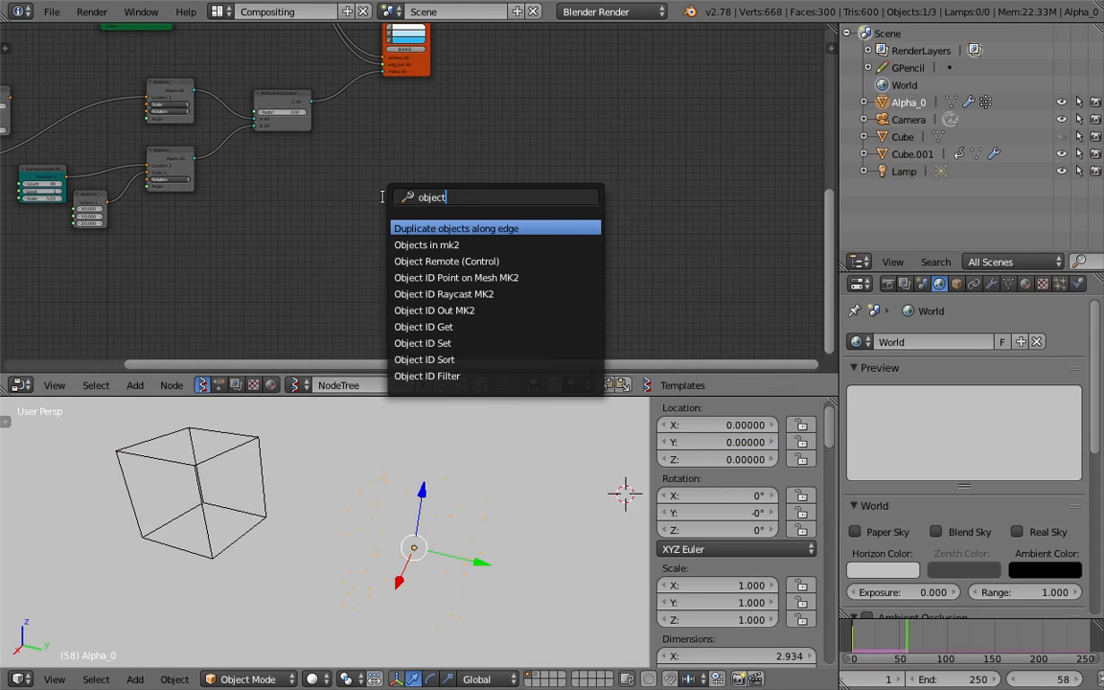
{"action": "key", "text": "Down"}
{"action": "key", "text": "Return"}
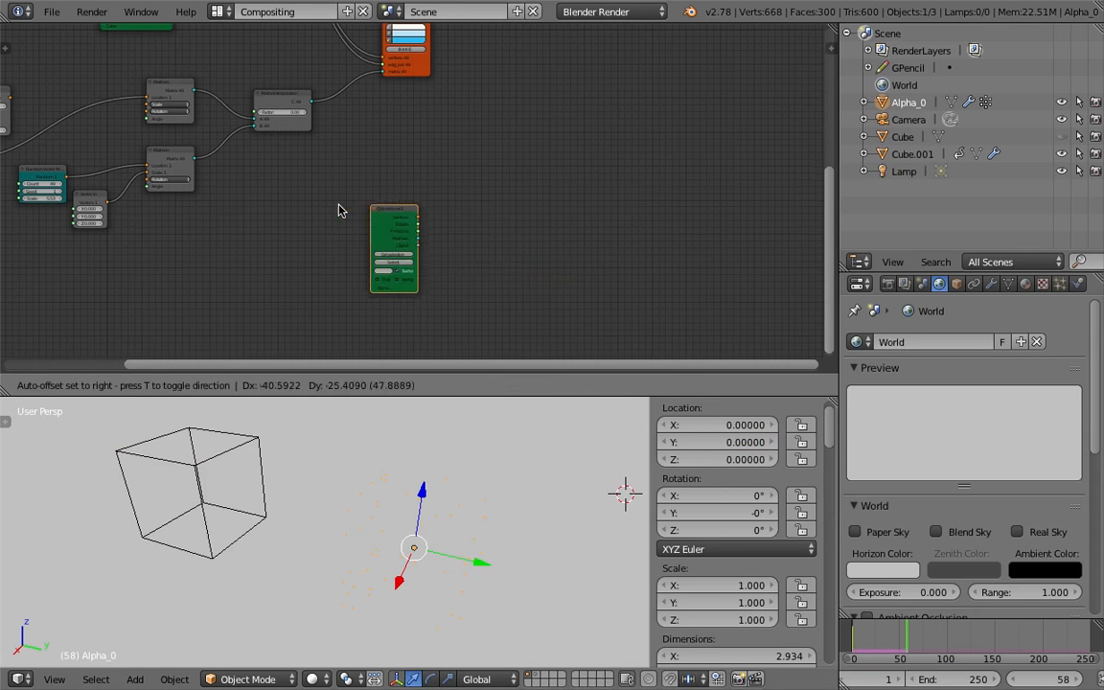
{"action": "left_click", "coordinate": [338, 209]}
{"action": "scroll", "coordinate": [337, 208], "scroll_direction": "up", "scroll_amount": 1}
{"action": "scroll", "coordinate": [337, 209], "scroll_direction": "up", "scroll_amount": 1}
{"action": "scroll", "coordinate": [340, 212], "scroll_direction": "up", "scroll_amount": 1}
{"action": "middle_click_drag", "start_coordinate": [291, 311], "coordinate": [320, 197]}
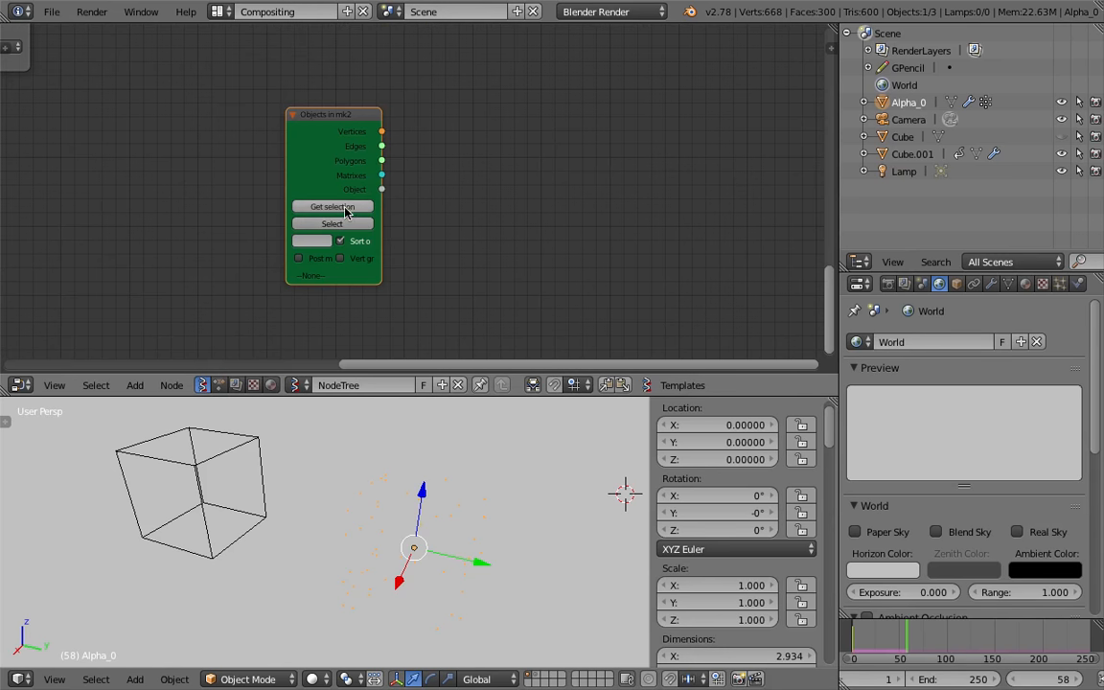
{"action": "left_click", "coordinate": [344, 210]}
Step: Duplicate the Objects in mk2 node directly below the original and enable Post modifiers on the copy
{"action": "scroll", "coordinate": [473, 191], "scroll_direction": "down", "scroll_amount": 2}
{"action": "middle_click_drag", "start_coordinate": [460, 118], "coordinate": [459, 84]}
{"action": "key", "text": "shift+d"}
{"action": "left_click", "coordinate": [453, 270]}
{"action": "middle_click_drag", "start_coordinate": [453, 271], "coordinate": [462, 161]}
{"action": "scroll", "coordinate": [428, 169], "scroll_direction": "up", "scroll_amount": 1}
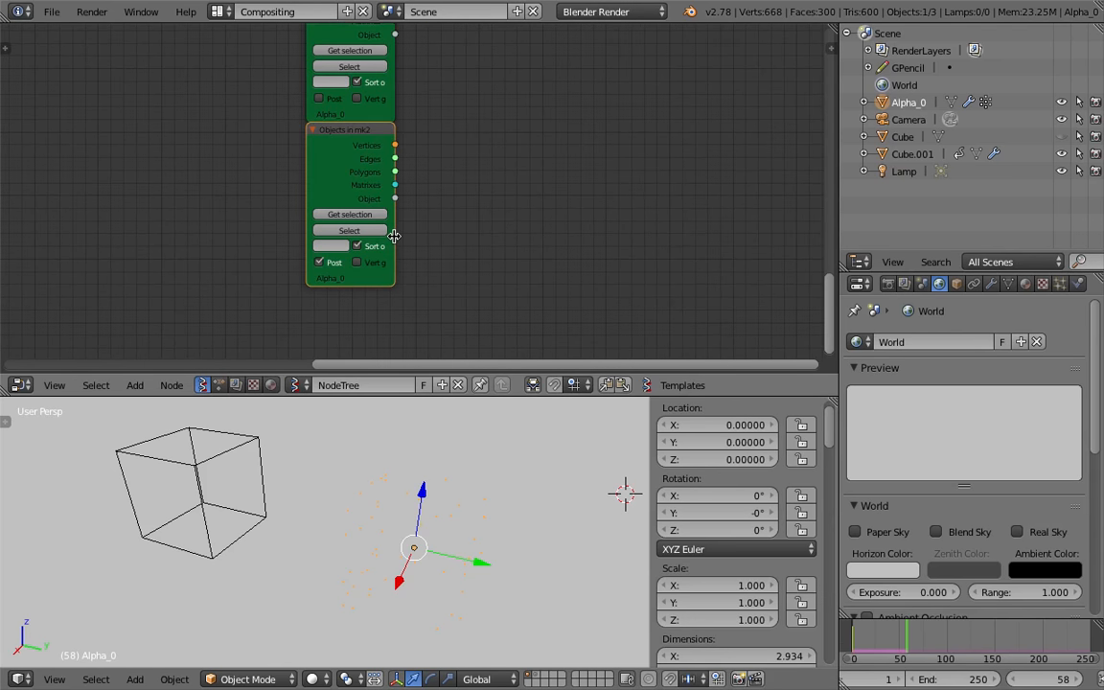
Step: Widen both Objects in mk2 nodes so their option labels are readable, and save over the file
{"action": "left_click_drag", "start_coordinate": [393, 236], "coordinate": [453, 235]}
{"action": "left_click", "coordinate": [350, 95]}
{"action": "left_click_drag", "start_coordinate": [395, 103], "coordinate": [454, 101]}
{"action": "middle_click_drag", "start_coordinate": [507, 115], "coordinate": [437, 243]}
{"action": "key", "text": "ctrl+s"}
{"action": "left_click", "coordinate": [438, 242]}
{"action": "middle_click_drag", "start_coordinate": [530, 214], "coordinate": [447, 174]}
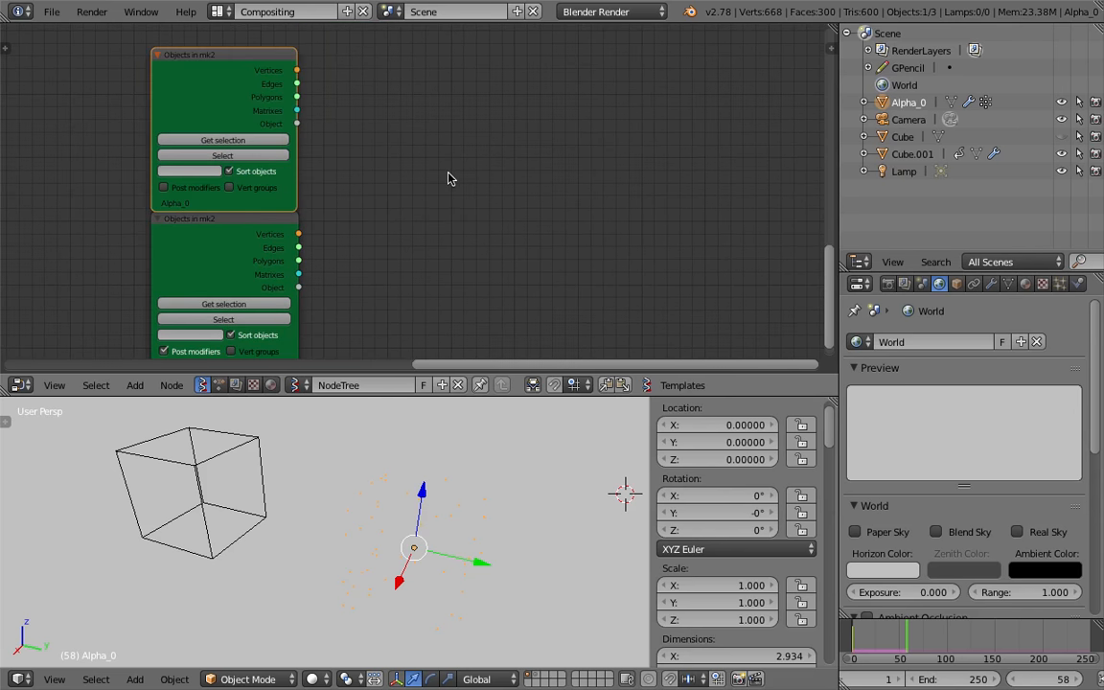
Step: Add a Distance node and connect the Vertices and Matrixes of both Objects in mk2 nodes to its two input pairs
{"action": "key", "text": "space"}
{"action": "type", "text": "dis"}
{"action": "key", "text": "Return"}
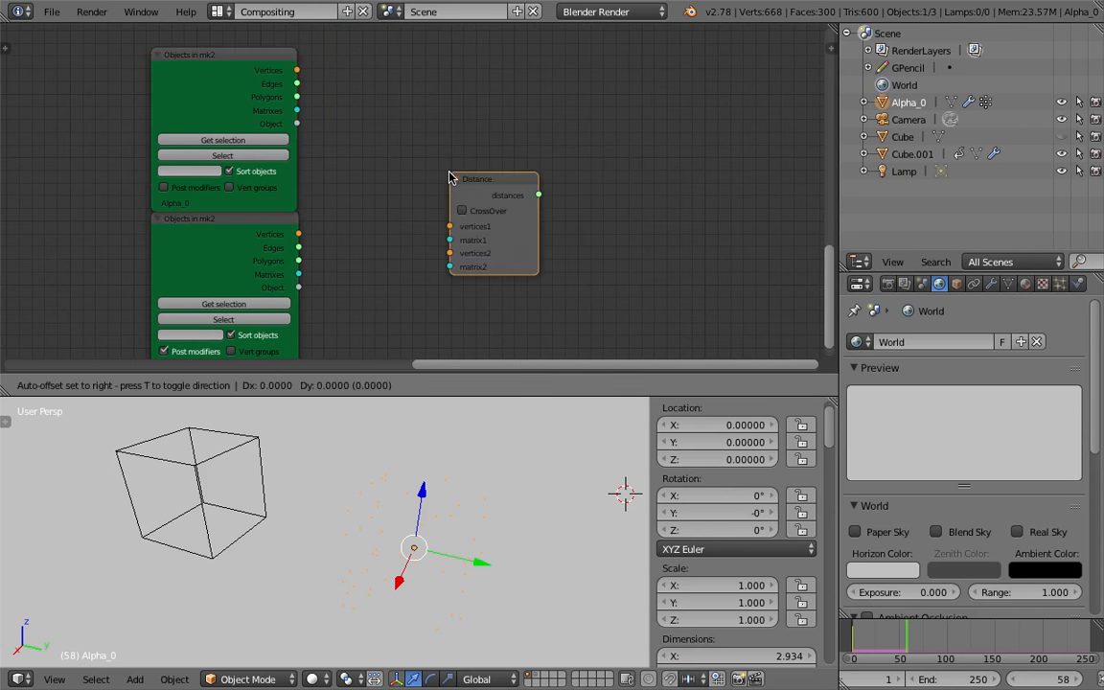
{"action": "left_click", "coordinate": [431, 160]}
{"action": "left_click_drag", "start_coordinate": [297, 70], "coordinate": [297, 110]}
{"action": "left_click_drag", "start_coordinate": [299, 233], "coordinate": [303, 233]}
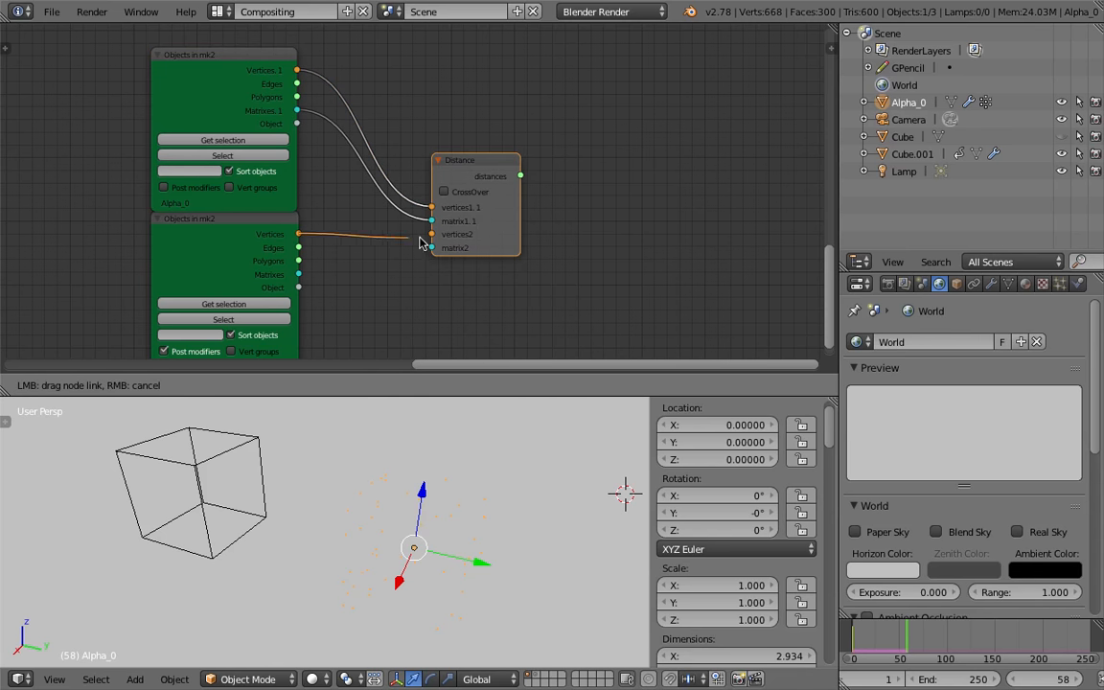
{"action": "left_click_drag", "start_coordinate": [419, 242], "coordinate": [431, 234]}
{"action": "left_click_drag", "start_coordinate": [299, 274], "coordinate": [431, 248]}
Step: Add a Stethoscope node and connect the Distance node's distances output to it to display the values
{"action": "key", "text": "KP_Decimal"}
{"action": "key", "text": "space"}
{"action": "key", "text": "BackSpace"}
{"action": "type", "text": "ste"}
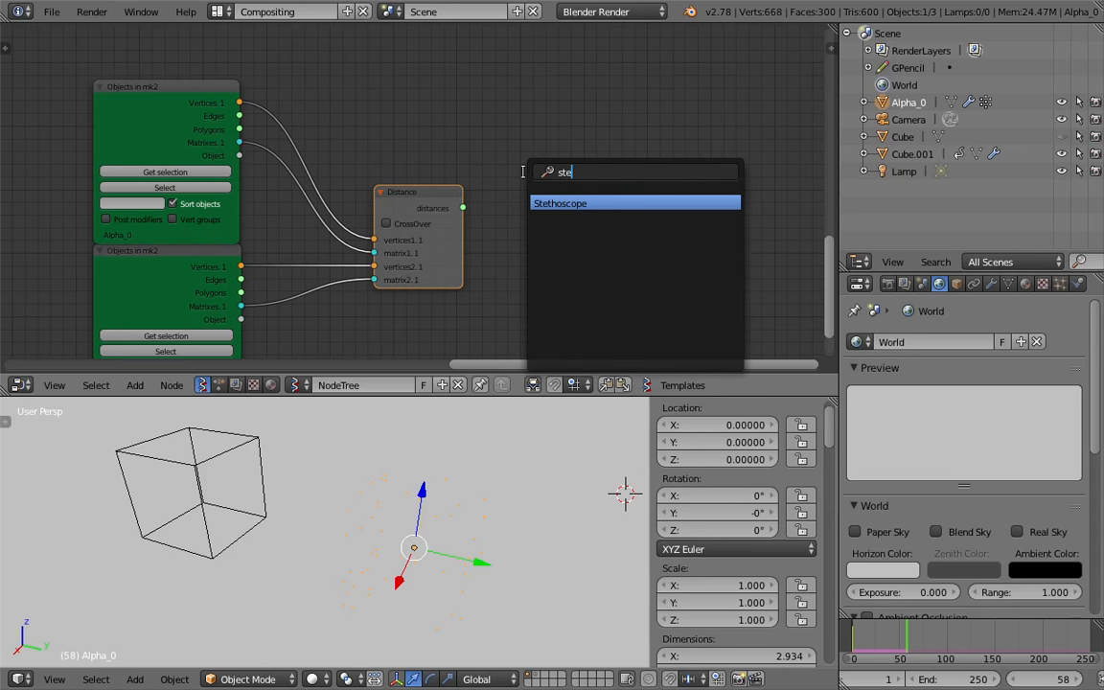
{"action": "key", "text": "Return"}
{"action": "left_click", "coordinate": [525, 177]}
{"action": "left_click_drag", "start_coordinate": [462, 207], "coordinate": [524, 209]}
{"action": "middle_click_drag", "start_coordinate": [555, 179], "coordinate": [500, 174]}
{"action": "scroll", "coordinate": [517, 115], "scroll_direction": "up", "scroll_amount": 2}
{"action": "scroll", "coordinate": [942, 678], "scroll_direction": "down", "scroll_amount": 5}
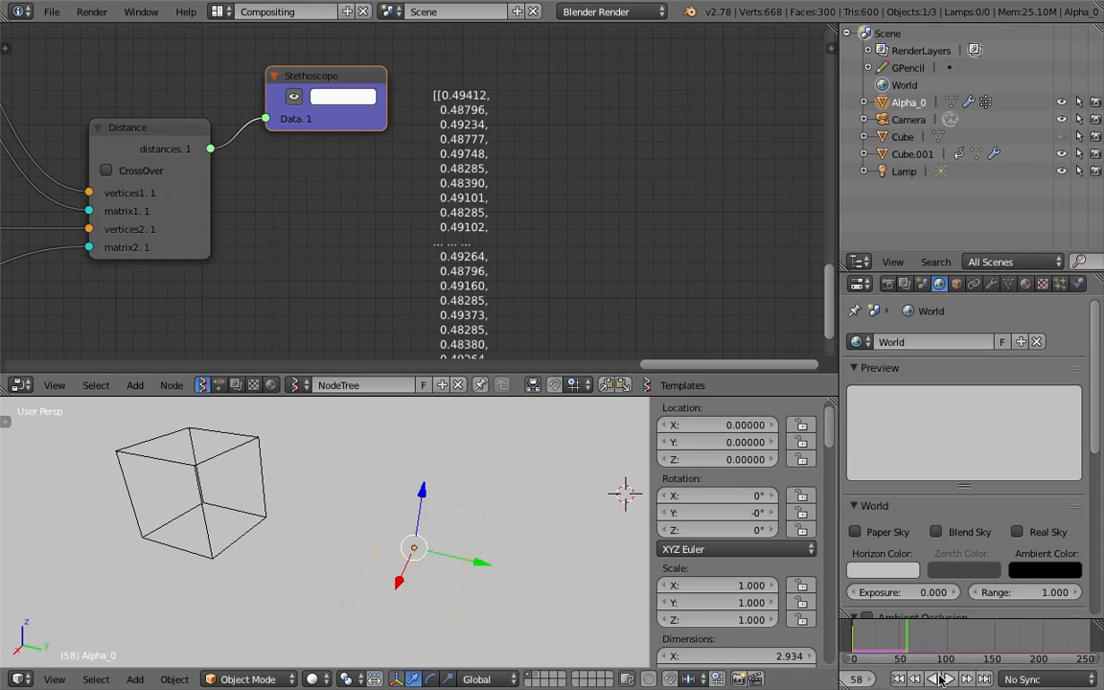
Step: Replay the animation from the first frame while watching the distance values, and save over the file
{"action": "left_click", "coordinate": [899, 679]}
{"action": "left_click", "coordinate": [950, 678]}
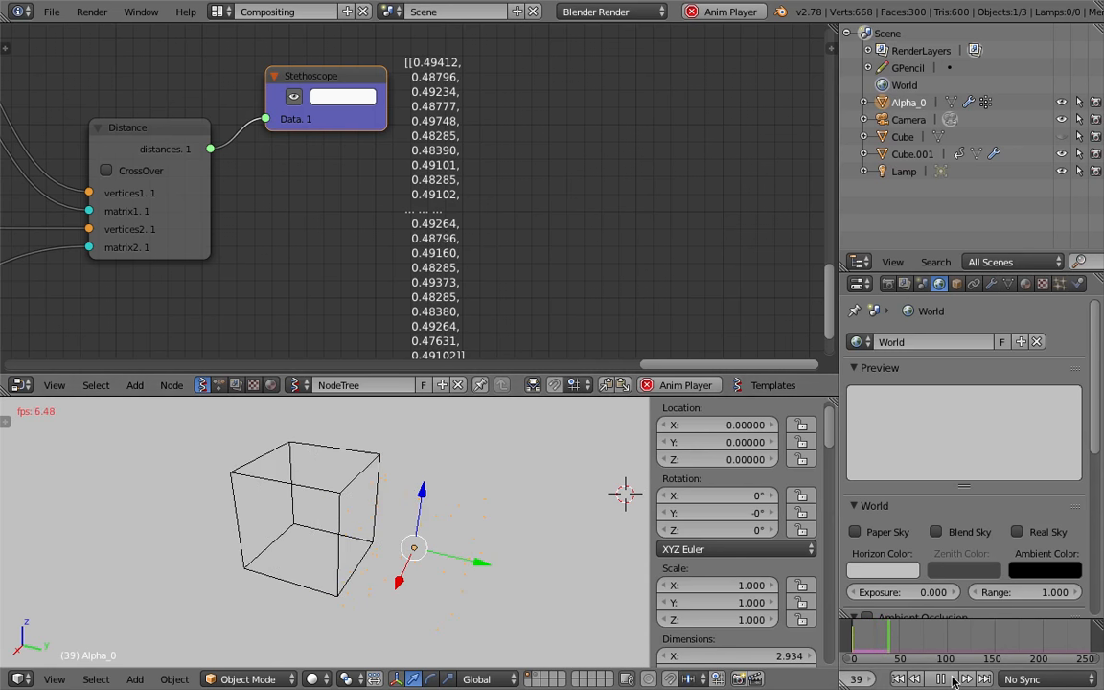
{"action": "key", "text": "alt+a"}
{"action": "scroll", "coordinate": [444, 201], "scroll_direction": "down", "scroll_amount": 2}
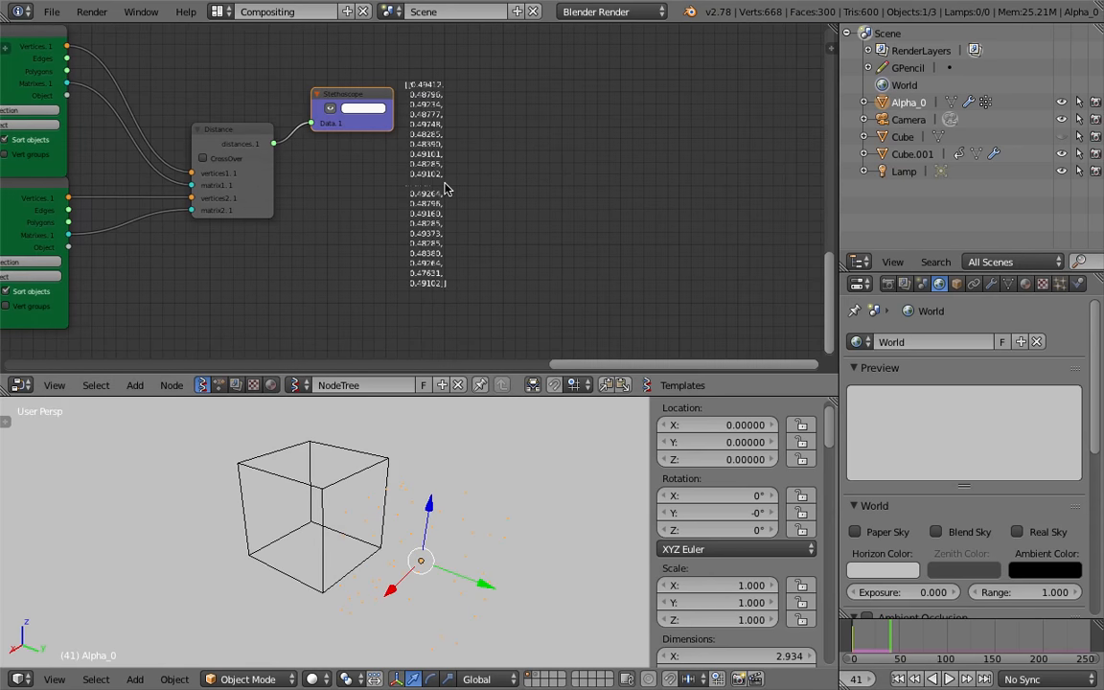
{"action": "key", "text": "ctrl+s"}
{"action": "left_click", "coordinate": [436, 180]}
Step: Scale the brush cube Cube.001 up uniformly to about 2.095
{"action": "right_click", "coordinate": [391, 460]}
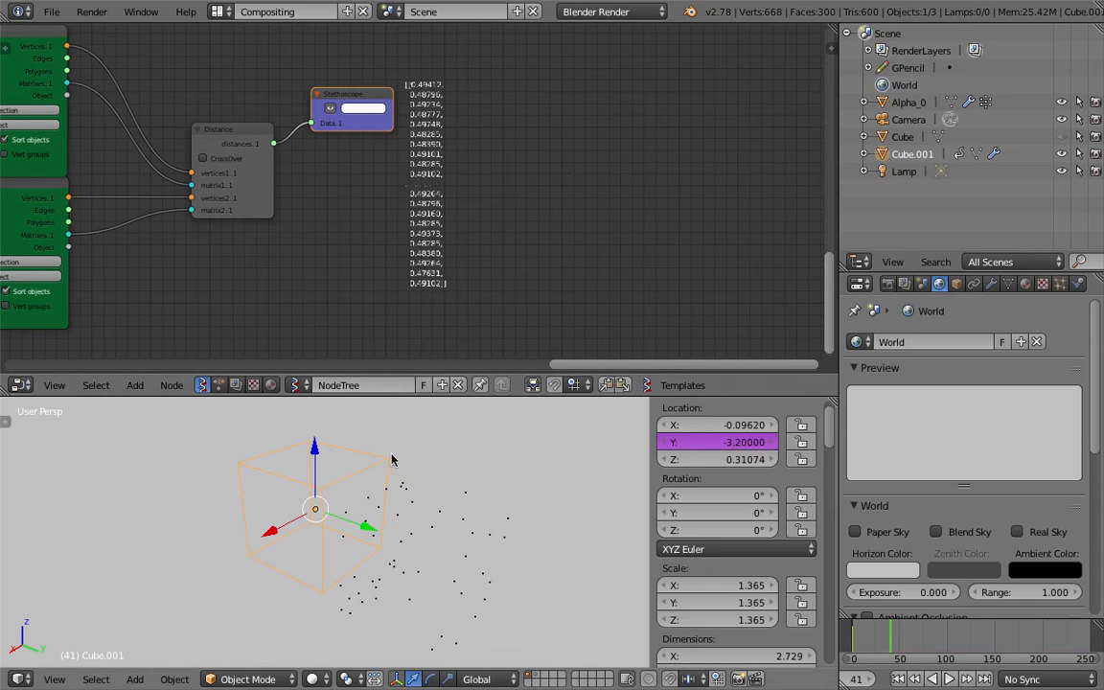
{"action": "key", "text": "s"}
{"action": "left_click", "coordinate": [513, 497]}
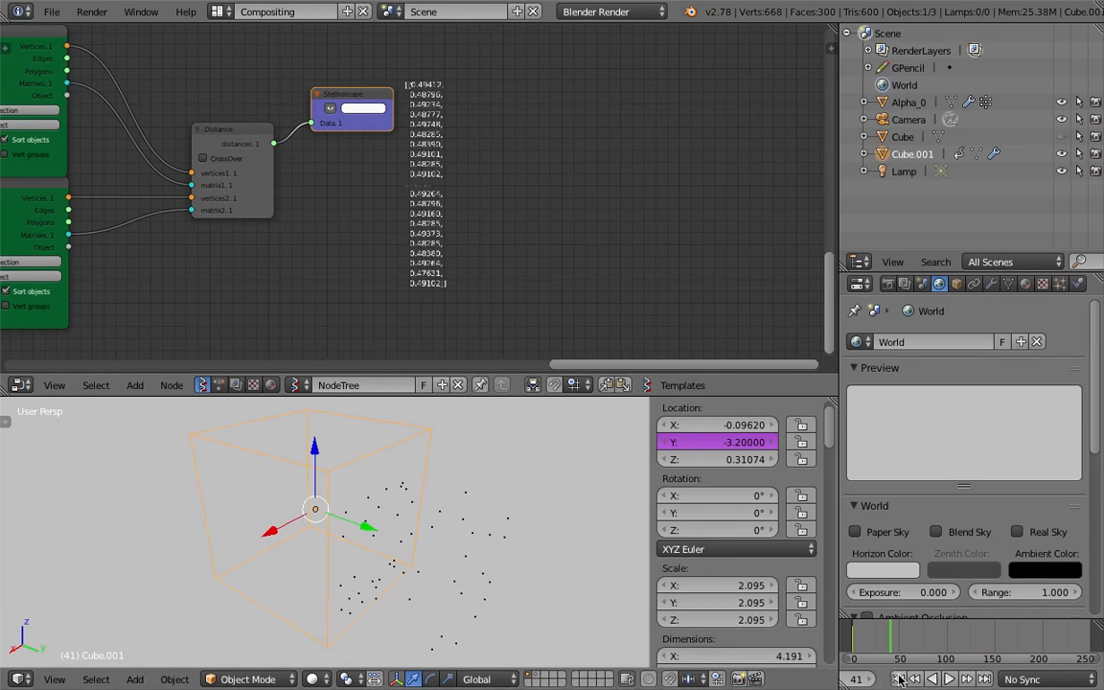
Step: Replay the animation from the first frame to check the distances with the larger brush, and save over the file
{"action": "left_click", "coordinate": [898, 678]}
{"action": "left_click", "coordinate": [949, 678]}
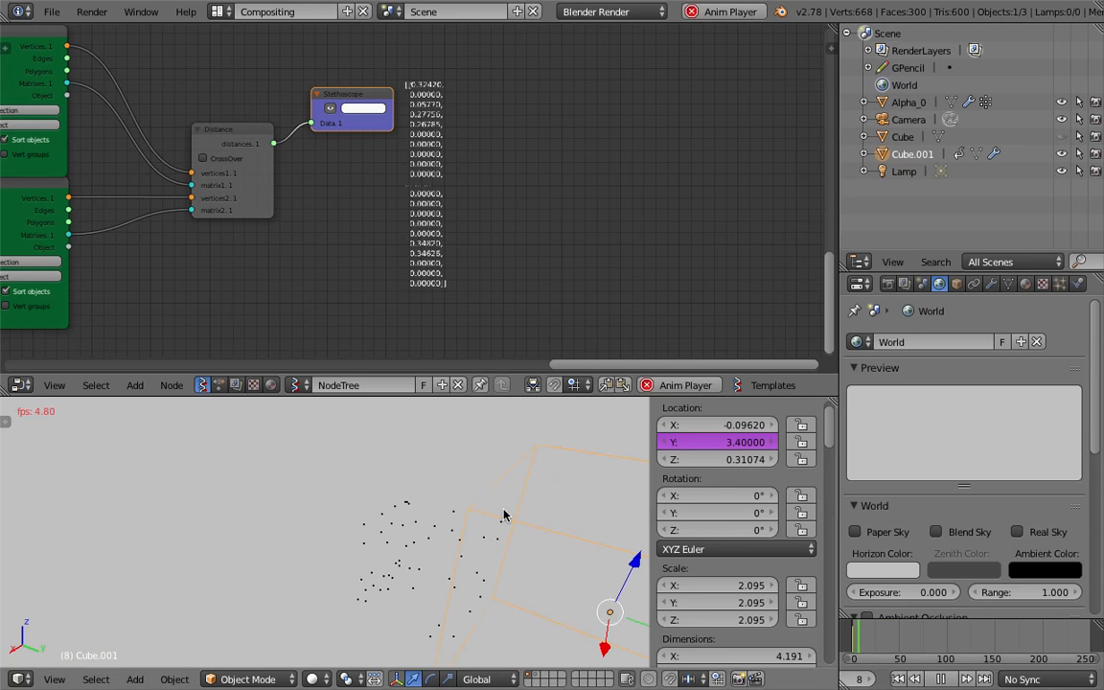
{"action": "scroll", "coordinate": [438, 123], "scroll_direction": "up", "scroll_amount": 1}
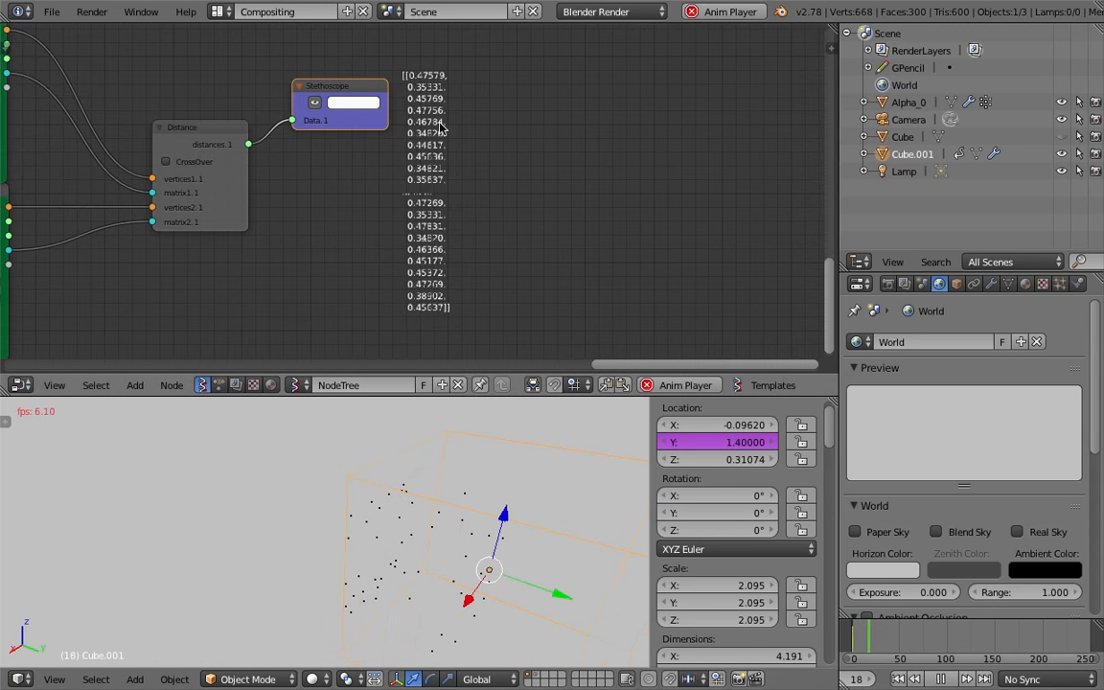
{"action": "scroll", "coordinate": [440, 89], "scroll_direction": "up", "scroll_amount": 1}
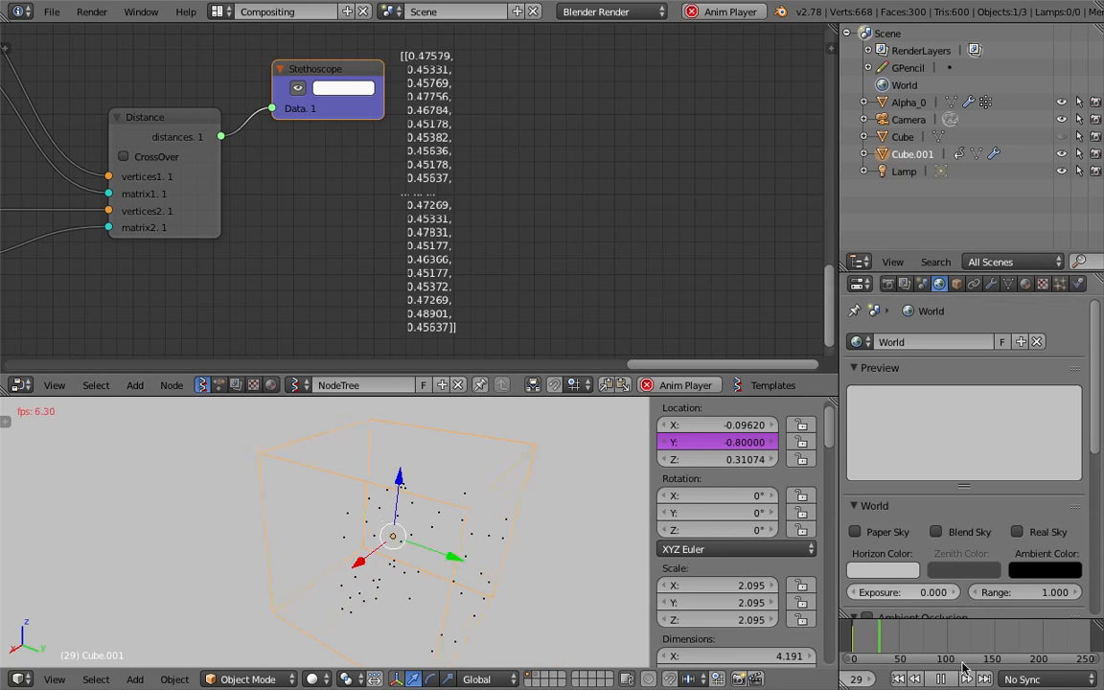
{"action": "key", "text": "alt+a"}
{"action": "key", "text": "ctrl+s"}
{"action": "left_click", "coordinate": [392, 566]}
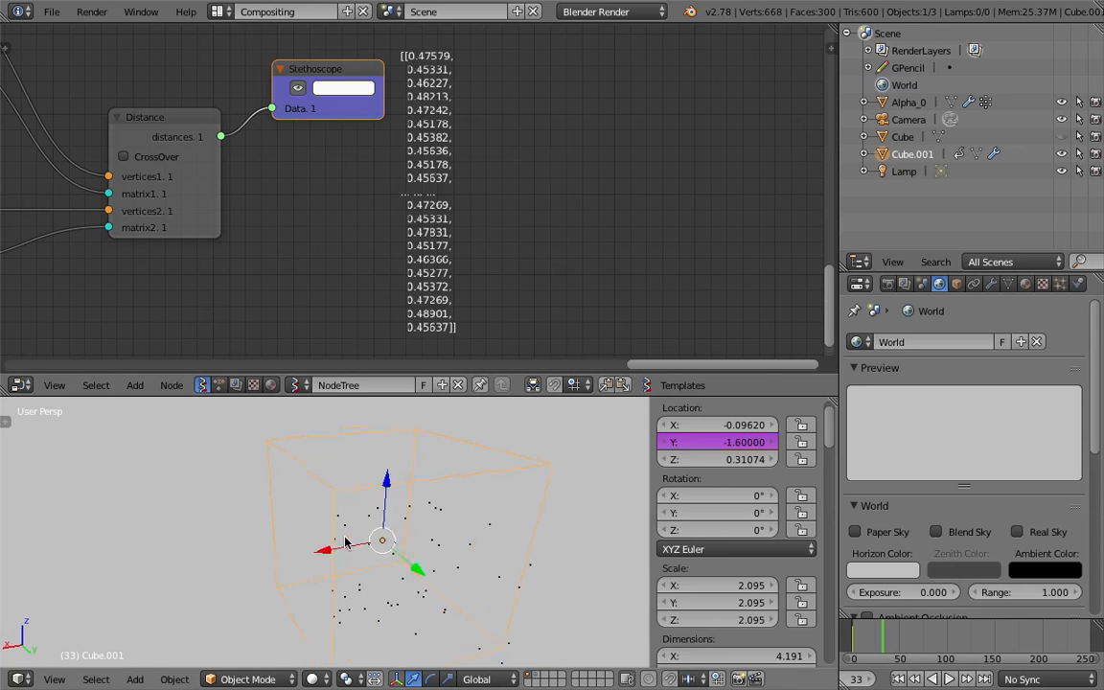
Step: Select the Alpha_0 points object and save over the file
{"action": "right_click", "coordinate": [415, 545]}
{"action": "scroll", "coordinate": [421, 271], "scroll_direction": "down", "scroll_amount": 1}
{"action": "middle_click_drag", "start_coordinate": [469, 277], "coordinate": [503, 297]}
{"action": "key", "text": "ctrl+s"}
{"action": "left_click", "coordinate": [503, 298]}
Step: Move the Distance node closer to the Viewer Draw node and widen the node editor and 3D view
{"action": "scroll", "coordinate": [318, 170], "scroll_direction": "down", "scroll_amount": 2}
{"action": "middle_click_drag", "start_coordinate": [318, 169], "coordinate": [424, 278]}
{"action": "key", "text": "g"}
{"action": "left_click", "coordinate": [388, 111]}
{"action": "middle_click_drag", "start_coordinate": [387, 110], "coordinate": [426, 260]}
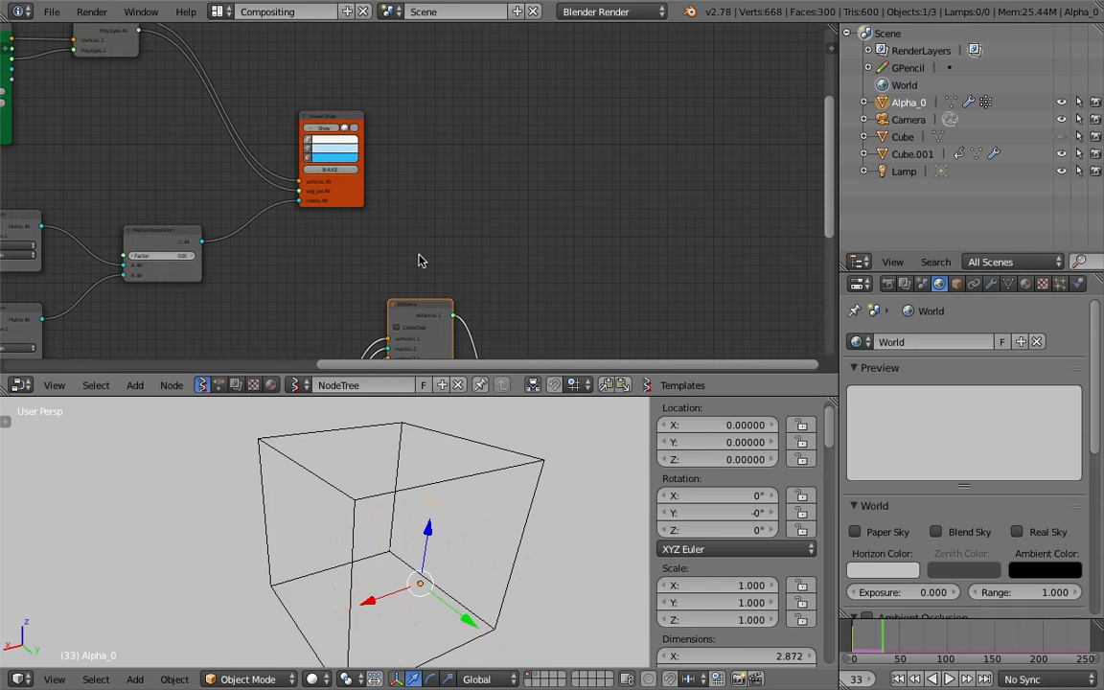
{"action": "middle_click_drag", "start_coordinate": [342, 217], "coordinate": [547, 198]}
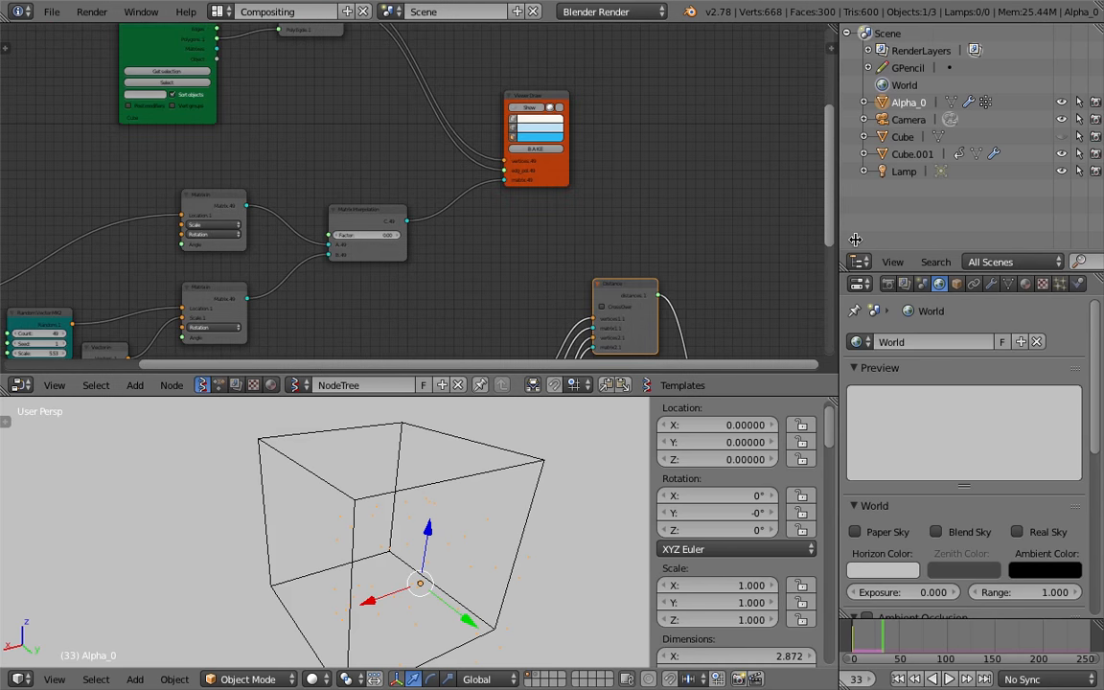
{"action": "left_click_drag", "start_coordinate": [835, 240], "coordinate": [976, 245]}
Step: Space the Matrix Interpolation and Viewer Draw nodes farther away from the two Matrix in nodes
{"action": "scroll", "coordinate": [709, 191], "scroll_direction": "up", "scroll_amount": 2}
{"action": "middle_click_drag", "start_coordinate": [696, 197], "coordinate": [703, 190]}
{"action": "left_click_drag", "start_coordinate": [788, 281], "coordinate": [641, 221]}
{"action": "left_click_drag", "start_coordinate": [464, 173], "coordinate": [497, 149]}
{"action": "left_click_drag", "start_coordinate": [615, 142], "coordinate": [662, 132]}
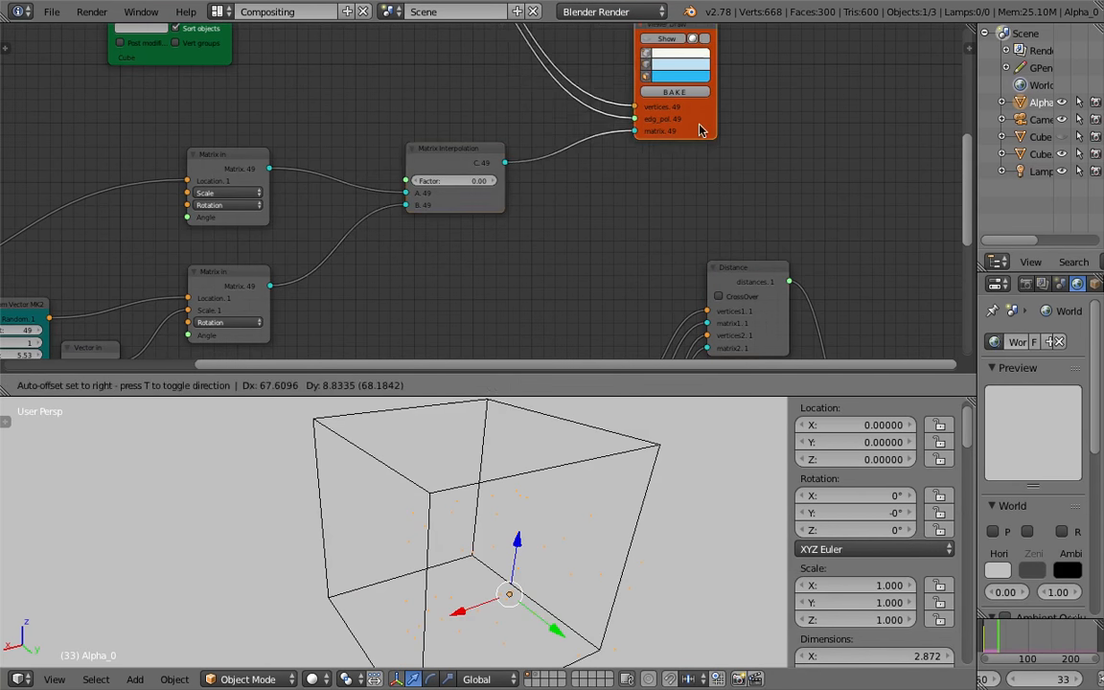
Step: Save the project on the Desktop as sv_dissolve_004.blend
{"action": "middle_click_drag", "start_coordinate": [95, 88], "coordinate": [141, 163]}
{"action": "left_click", "coordinate": [51, 11]}
{"action": "left_click", "coordinate": [91, 163]}
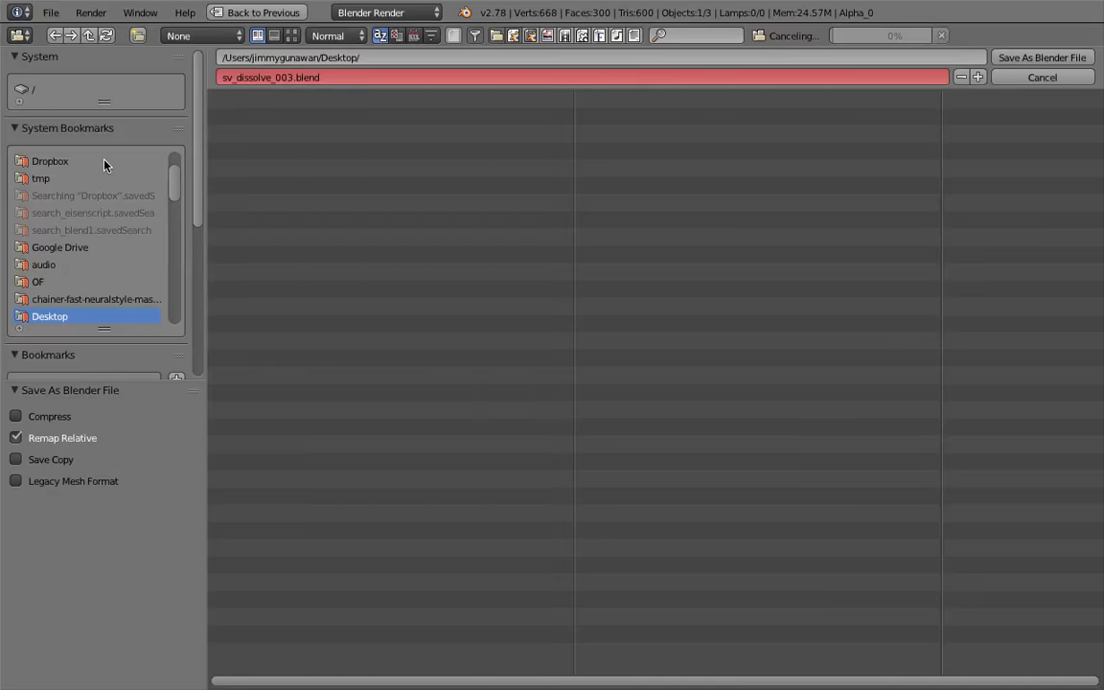
{"action": "left_click", "coordinate": [1046, 54]}
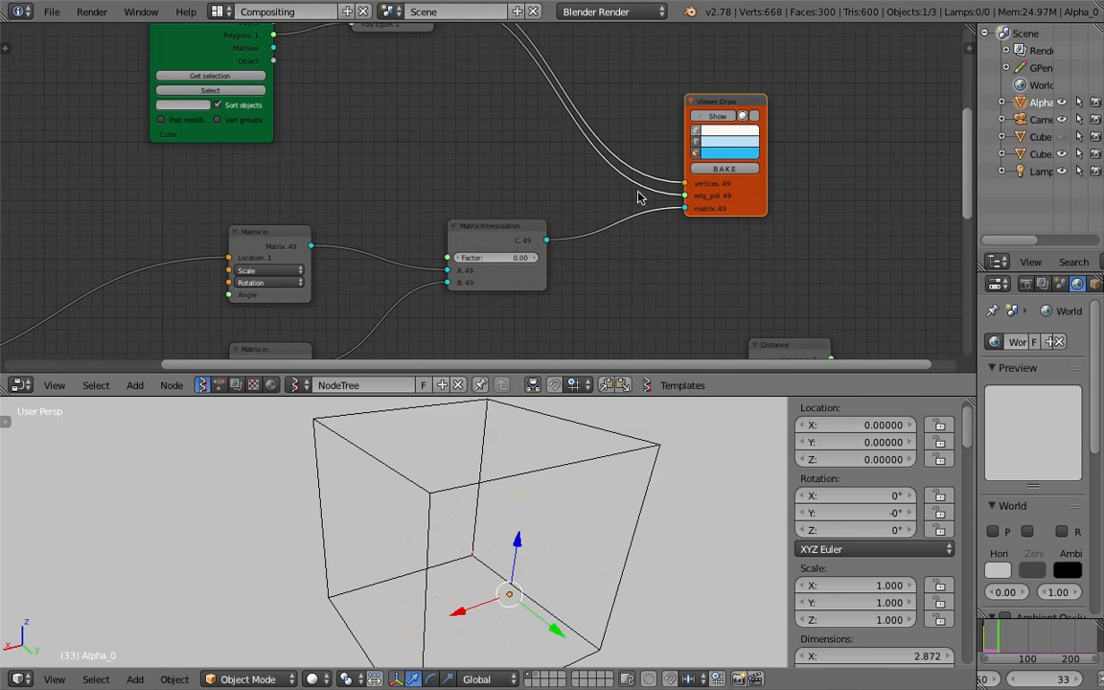
Step: Raise the Viewer Draw node slightly, turn on its display of the cube parts, and save over the file
{"action": "scroll", "coordinate": [625, 165], "scroll_direction": "down", "scroll_amount": 2}
{"action": "middle_click_drag", "start_coordinate": [618, 218], "coordinate": [663, 270]}
{"action": "left_click_drag", "start_coordinate": [773, 164], "coordinate": [781, 108]}
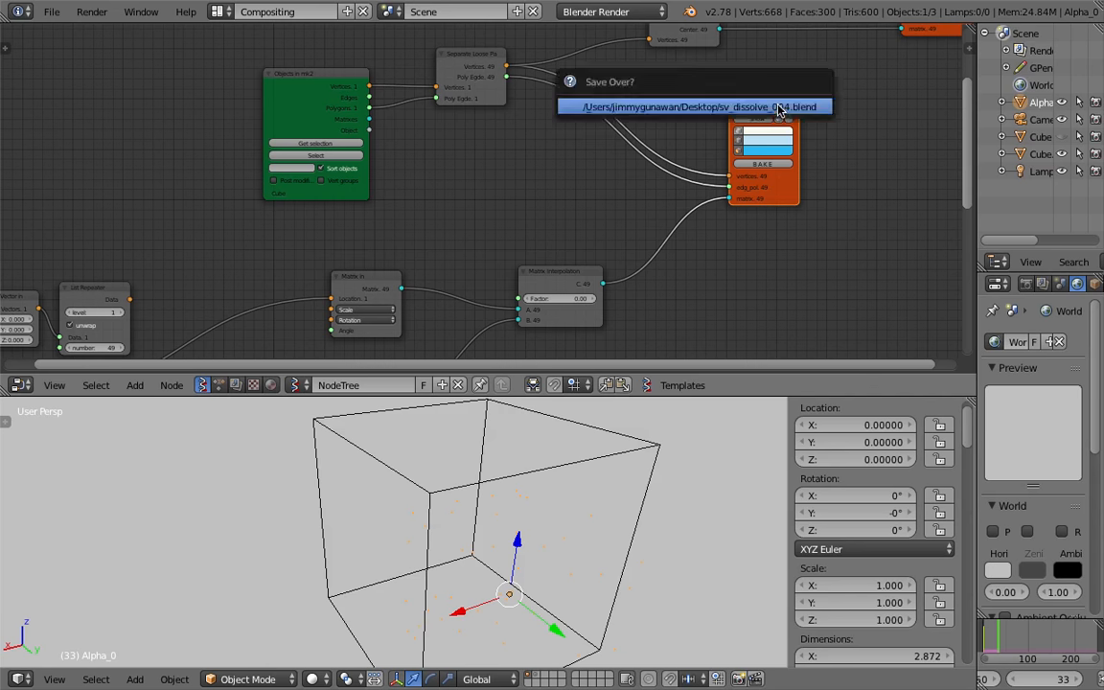
{"action": "left_click", "coordinate": [760, 119]}
{"action": "middle_click_drag", "start_coordinate": [853, 260], "coordinate": [838, 197]}
{"action": "key", "text": "ctrl+s"}
{"action": "left_click", "coordinate": [838, 195]}
Step: Try connecting the Distance node's distances output to the Matrix Interpolation node's Factor input
{"action": "scroll", "coordinate": [814, 249], "scroll_direction": "down", "scroll_amount": 1}
{"action": "middle_click_drag", "start_coordinate": [807, 262], "coordinate": [769, 171]}
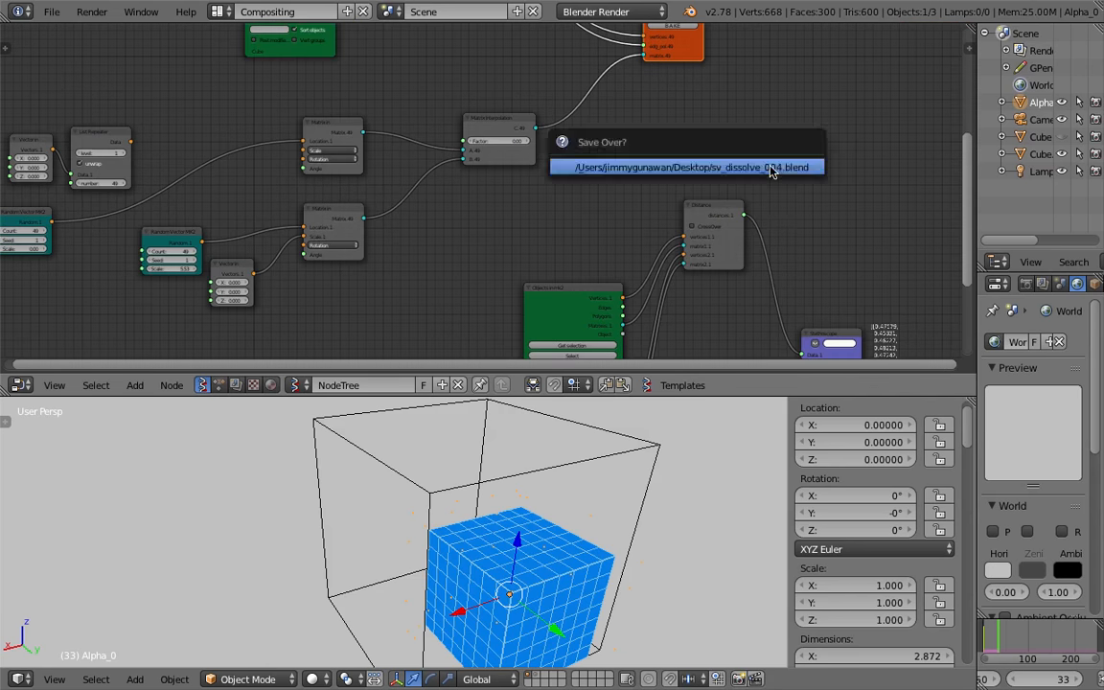
{"action": "left_click_drag", "start_coordinate": [744, 214], "coordinate": [776, 179]}
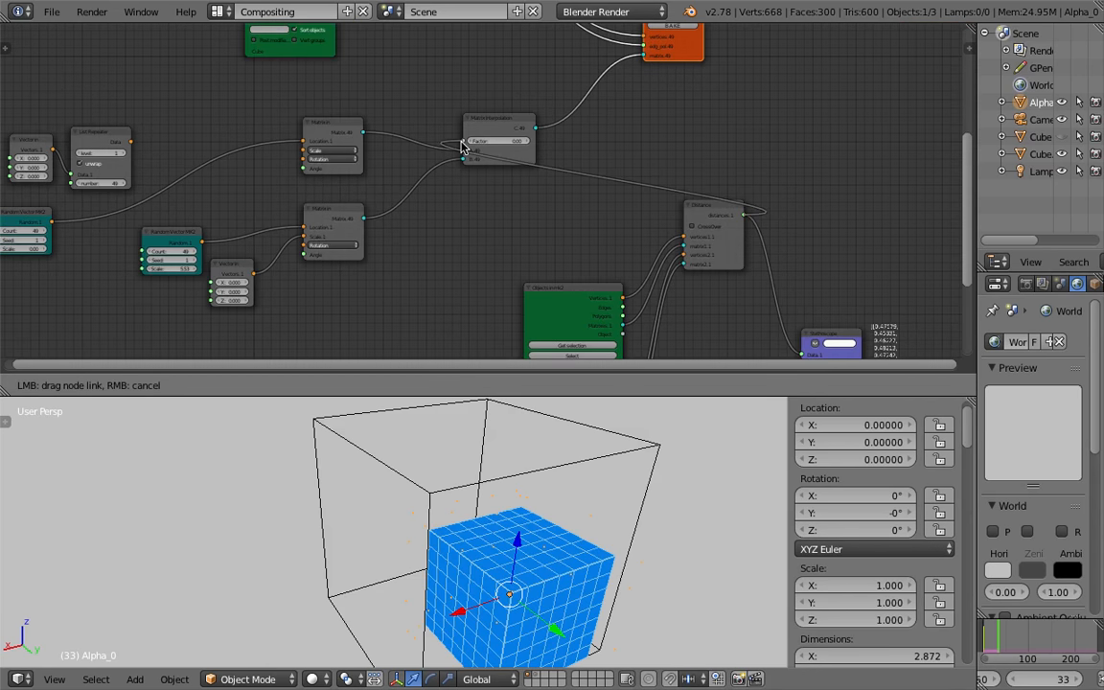
{"action": "left_click_drag", "start_coordinate": [532, 128], "coordinate": [537, 135]}
{"action": "scroll", "coordinate": [564, 172], "scroll_direction": "up", "scroll_amount": 4}
{"action": "middle_click_drag", "start_coordinate": [565, 172], "coordinate": [547, 296]}
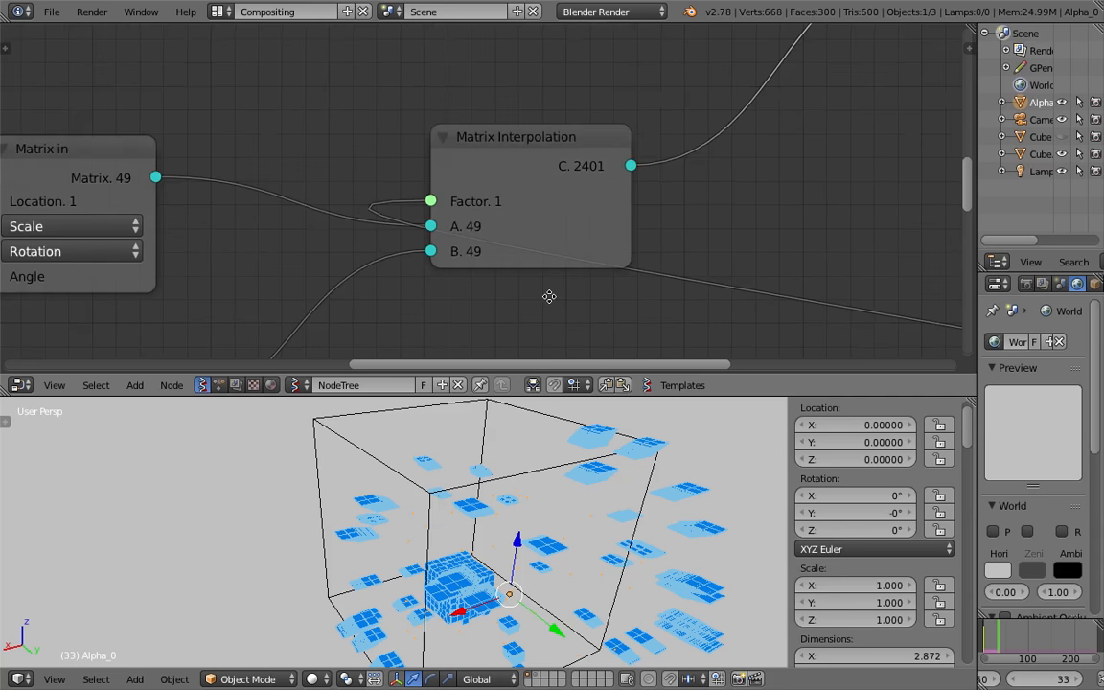
{"action": "scroll", "coordinate": [574, 291], "scroll_direction": "up", "scroll_amount": 2}
{"action": "scroll", "coordinate": [637, 173], "scroll_direction": "up", "scroll_amount": 1}
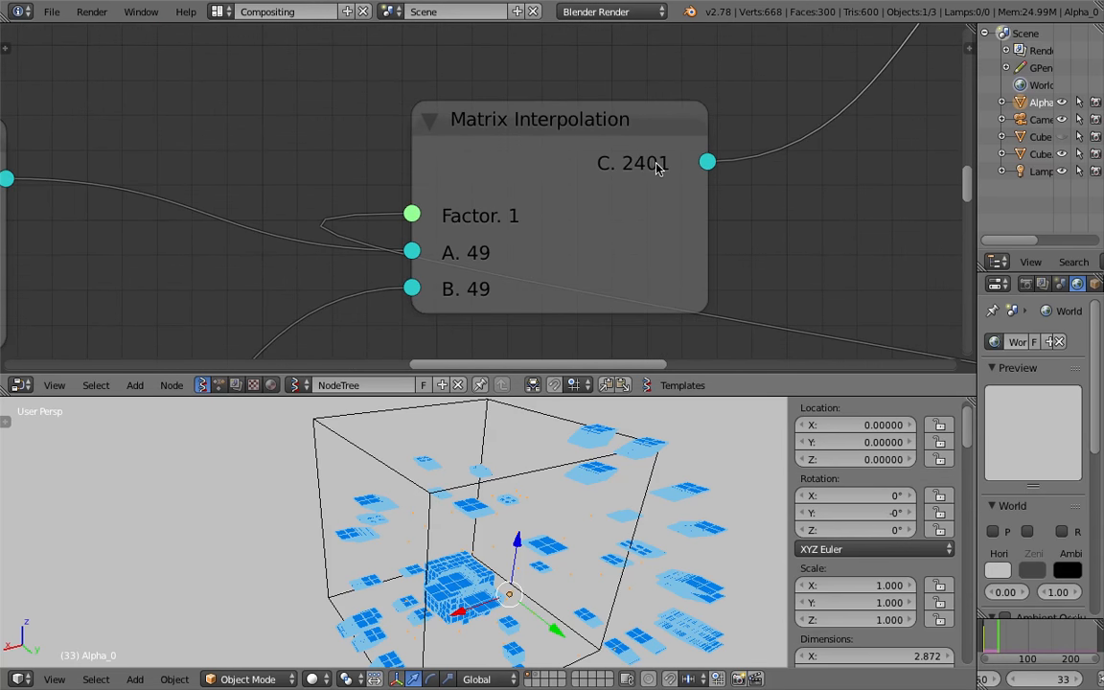
Step: Mark the Matrix Interpolation node's output with a grease pencil X beside it and save over the file
{"action": "scroll", "coordinate": [658, 175], "scroll_direction": "down", "scroll_amount": 3}
{"action": "middle_click_drag", "start_coordinate": [715, 233], "coordinate": [716, 156]}
{"action": "scroll", "coordinate": [716, 203], "scroll_direction": "down", "scroll_amount": 3}
{"action": "middle_click_drag", "start_coordinate": [479, 593], "coordinate": [455, 546]}
{"action": "scroll", "coordinate": [527, 551], "scroll_direction": "down", "scroll_amount": 4}
{"action": "scroll", "coordinate": [542, 249], "scroll_direction": "down", "scroll_amount": 3}
{"action": "middle_click_drag", "start_coordinate": [545, 247], "coordinate": [506, 249]}
{"action": "scroll", "coordinate": [503, 249], "scroll_direction": "down", "scroll_amount": 3}
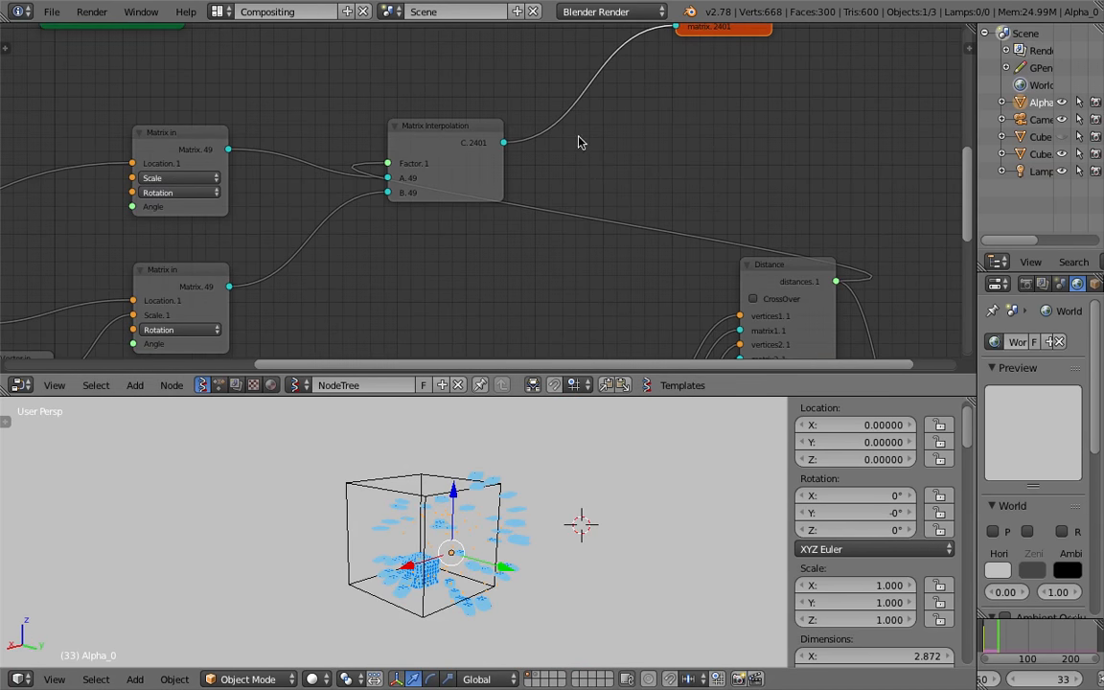
{"action": "scroll", "coordinate": [651, 192], "scroll_direction": "up", "scroll_amount": 2}
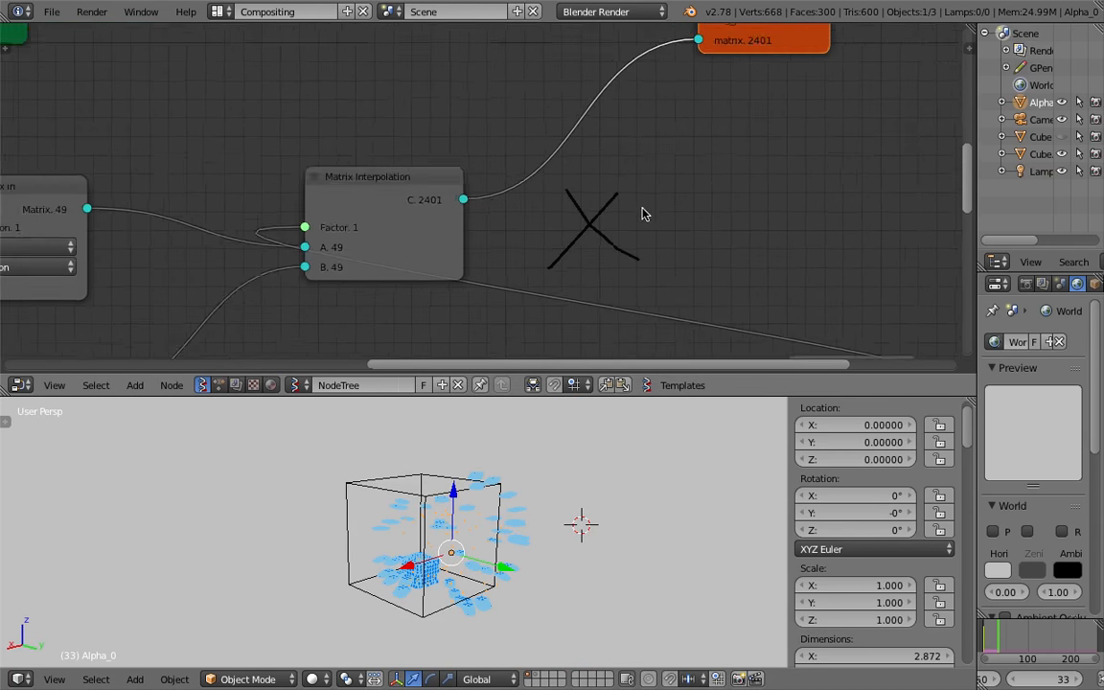
{"action": "key", "text": "ctrl+s"}
{"action": "left_click", "coordinate": [581, 179]}
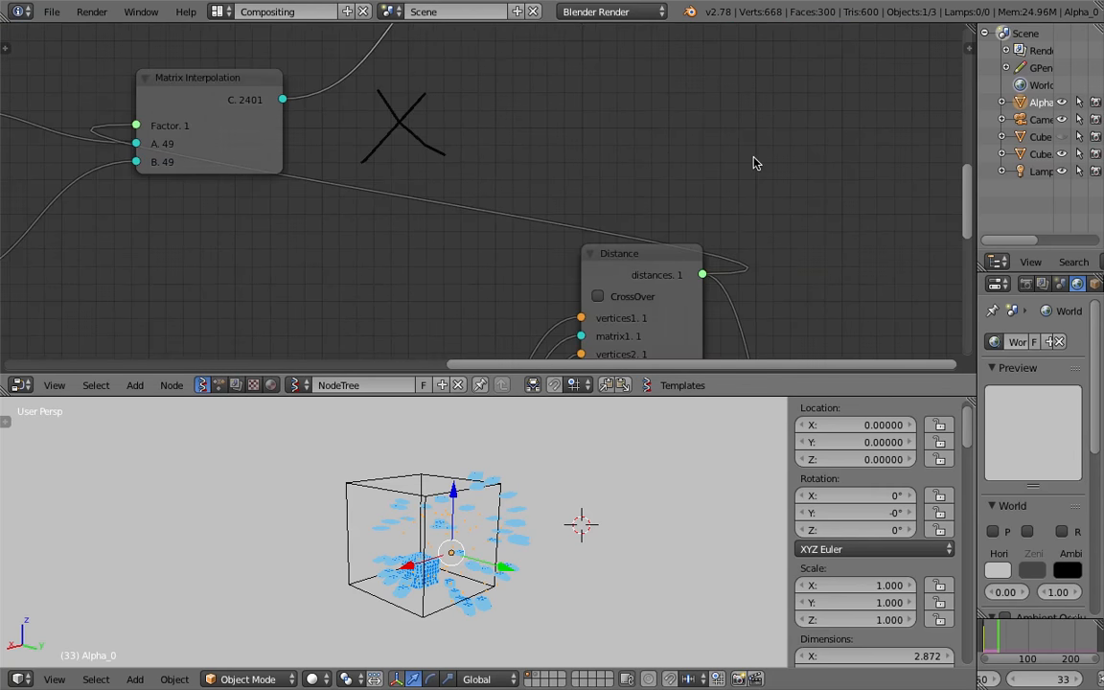
Step: Add a List Join node and place it above the Distance node
{"action": "key", "text": "shift+a"}
{"action": "left_click", "coordinate": [751, 155]}
{"action": "type", "text": "list"}
{"action": "type", "text": "list join"}
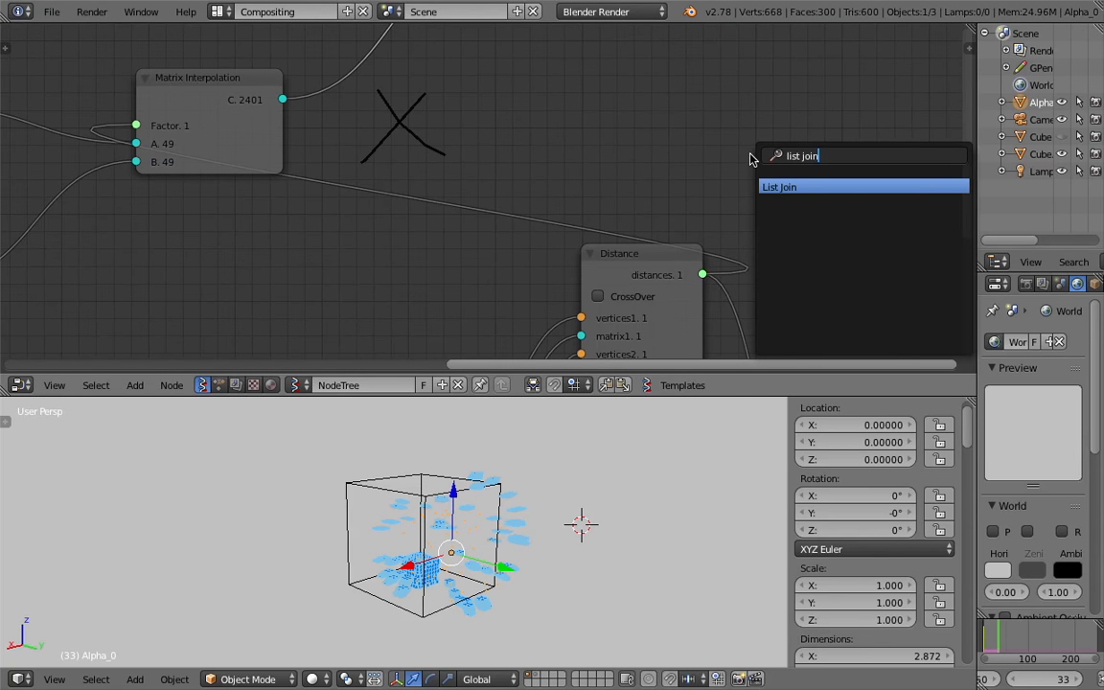
{"action": "key", "text": "Return"}
{"action": "left_click", "coordinate": [749, 123]}
Step: Cut the link into the Matrix Interpolation node's Factor input, then sweep the factor up and return it to 0.00
{"action": "scroll", "coordinate": [703, 168], "scroll_direction": "down", "scroll_amount": 1}
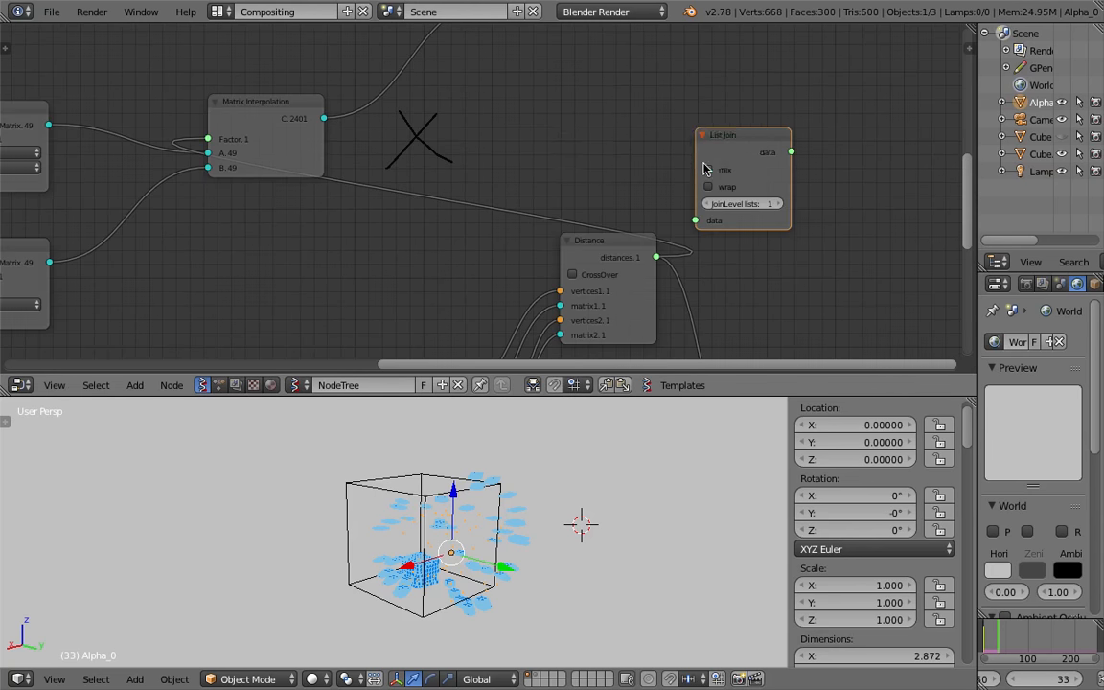
{"action": "scroll", "coordinate": [553, 148], "scroll_direction": "down", "scroll_amount": 1}
{"action": "middle_click_drag", "start_coordinate": [558, 147], "coordinate": [705, 192]}
{"action": "scroll", "coordinate": [536, 163], "scroll_direction": "down", "scroll_amount": 2}
{"action": "middle_click_drag", "start_coordinate": [417, 126], "coordinate": [553, 152]}
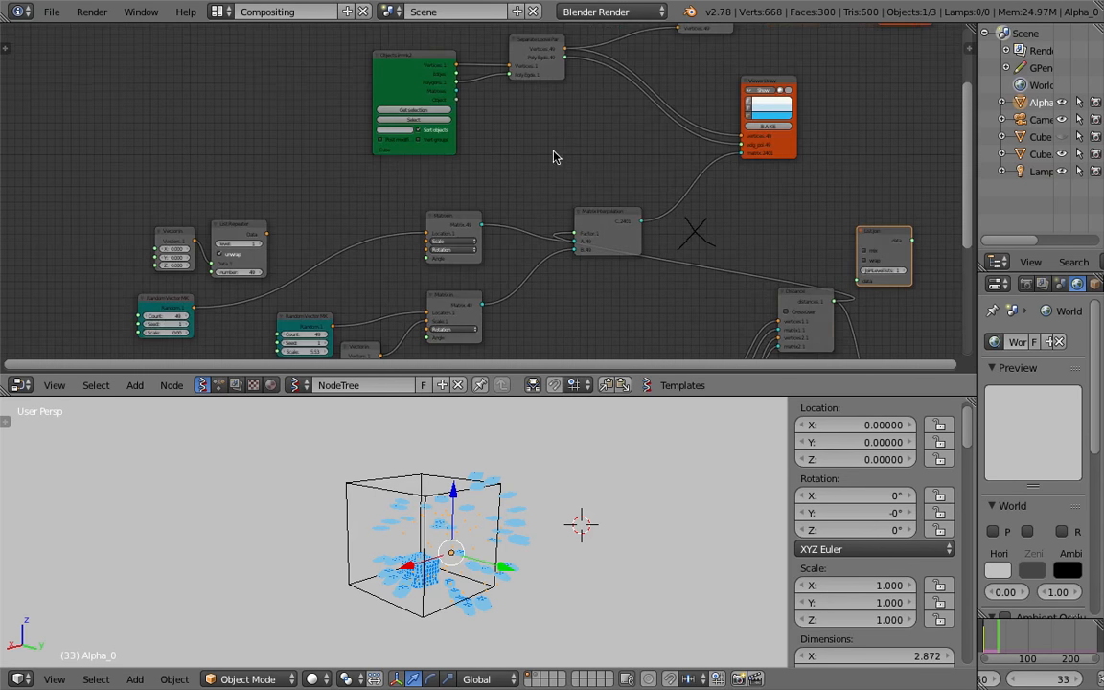
{"action": "scroll", "coordinate": [556, 202], "scroll_direction": "up", "scroll_amount": 3}
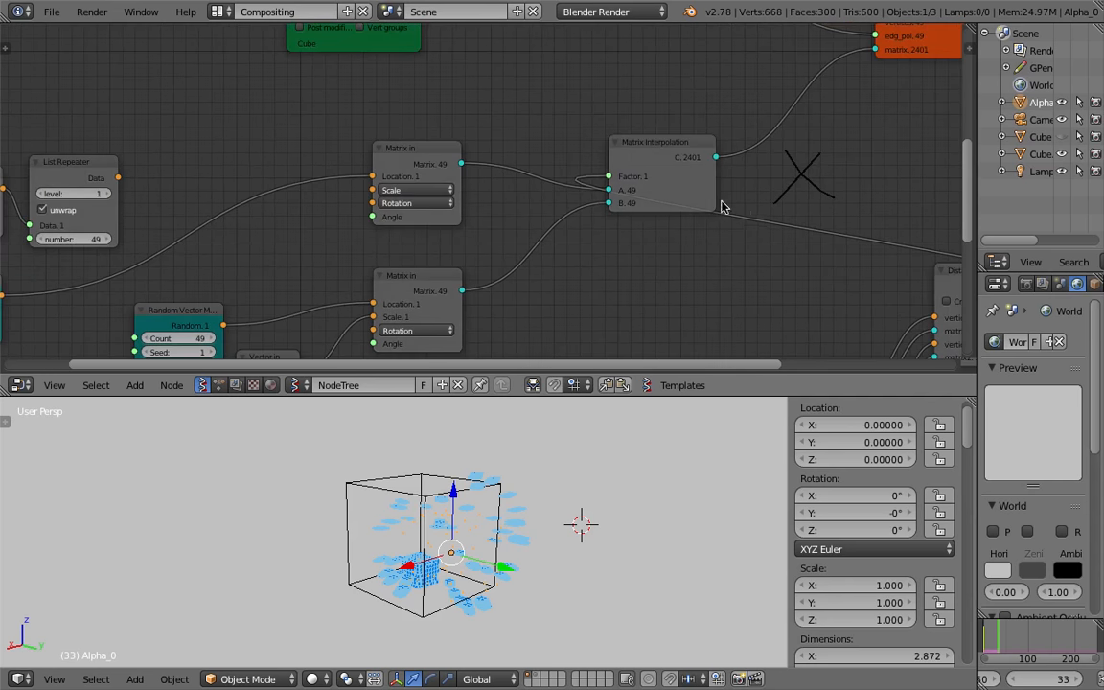
{"action": "right_click_drag", "start_coordinate": [714, 249], "coordinate": [717, 247], "text": "ctrl"}
{"action": "scroll", "coordinate": [717, 247], "scroll_direction": "up", "scroll_amount": 2}
{"action": "left_click_drag", "start_coordinate": [631, 177], "coordinate": [692, 177]}
{"action": "left_click_drag", "start_coordinate": [814, 168], "coordinate": [723, 167]}
{"action": "middle_click_drag", "start_coordinate": [590, 463], "coordinate": [499, 471]}
Step: Save the project as the next incremented version after sv_dissolve_004.blend
{"action": "left_click", "coordinate": [50, 13]}
{"action": "left_click", "coordinate": [105, 160]}
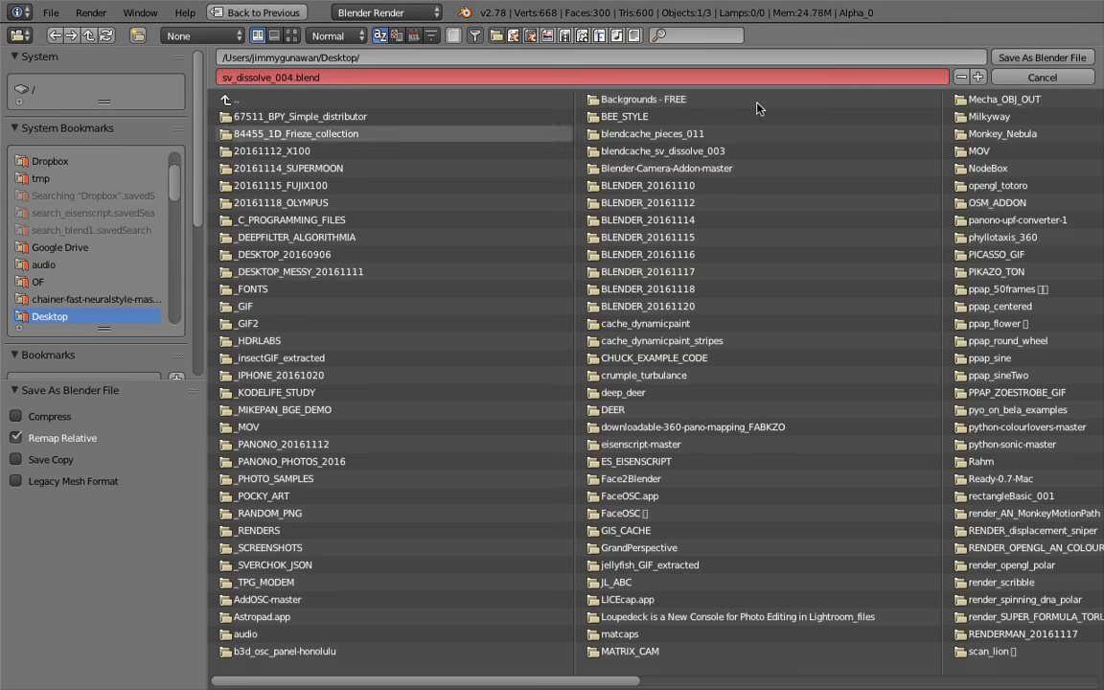
{"action": "left_click", "coordinate": [980, 77]}
{"action": "left_click", "coordinate": [1027, 58]}
Step: Enlarge the 3D view, then add a torus mesh in the empty space beside the cubes and scale it up
{"action": "left_click_drag", "start_coordinate": [702, 395], "coordinate": [677, 236]}
{"action": "left_click", "coordinate": [601, 341]}
{"action": "middle_click_drag", "start_coordinate": [601, 344], "coordinate": [583, 350]}
{"action": "key", "text": "shift+a"}
{"action": "mouse_move", "coordinate": [580, 356]}
{"action": "mouse_move", "coordinate": [668, 309]}
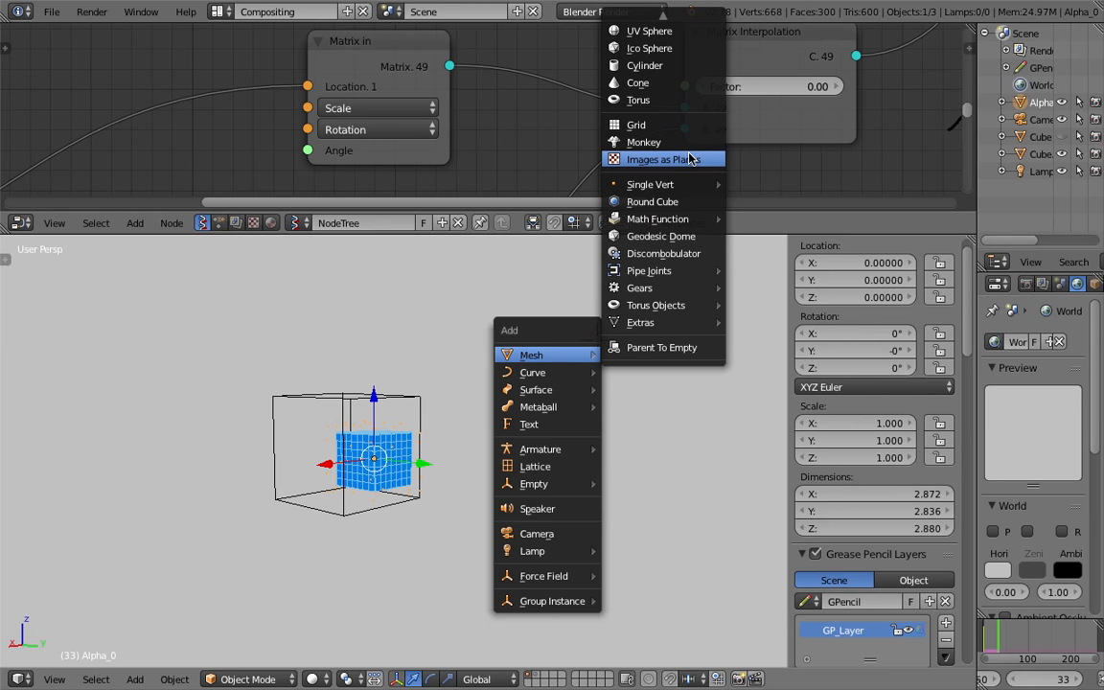
{"action": "left_click", "coordinate": [684, 102]}
{"action": "key", "text": "s"}
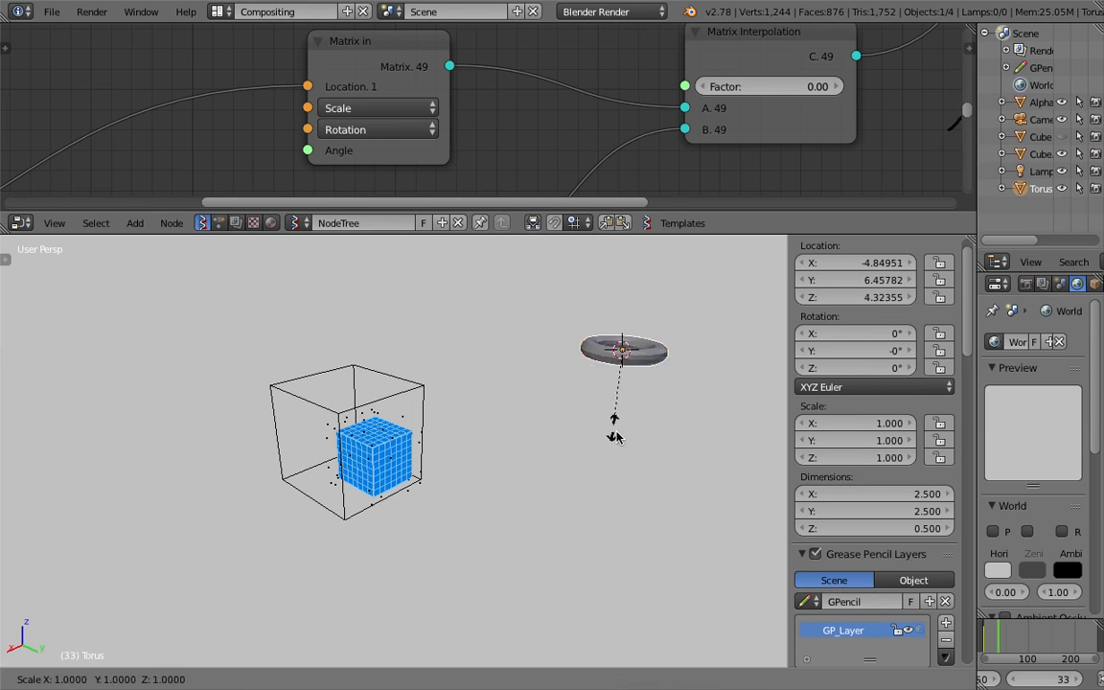
{"action": "left_click", "coordinate": [706, 547]}
Step: Widen the outliner and properties area and save over the file
{"action": "middle_click_drag", "start_coordinate": [706, 546], "coordinate": [740, 383]}
{"action": "key", "text": "ctrl+s"}
{"action": "left_click", "coordinate": [547, 437]}
{"action": "left_click_drag", "start_coordinate": [786, 368], "coordinate": [653, 328]}
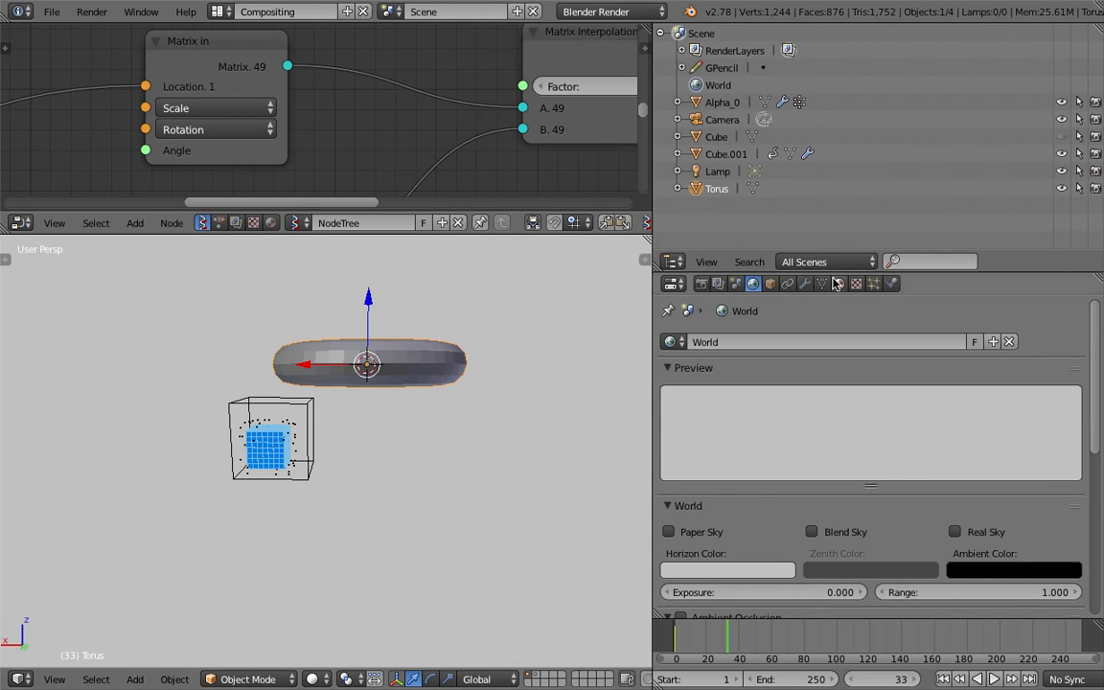
{"action": "key", "text": "ctrl+s"}
{"action": "left_click", "coordinate": [525, 394]}
Step: Add an emitter particle system to the torus with emission end frame 1 and a particle number of 40
{"action": "left_click", "coordinate": [874, 283]}
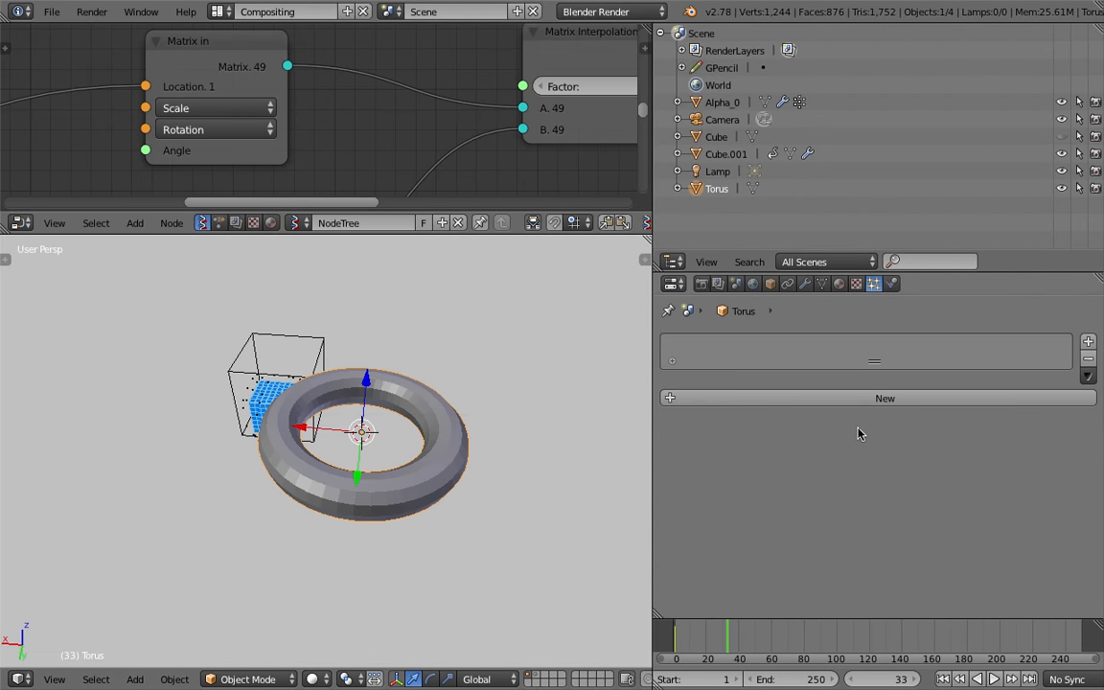
{"action": "left_click", "coordinate": [855, 398]}
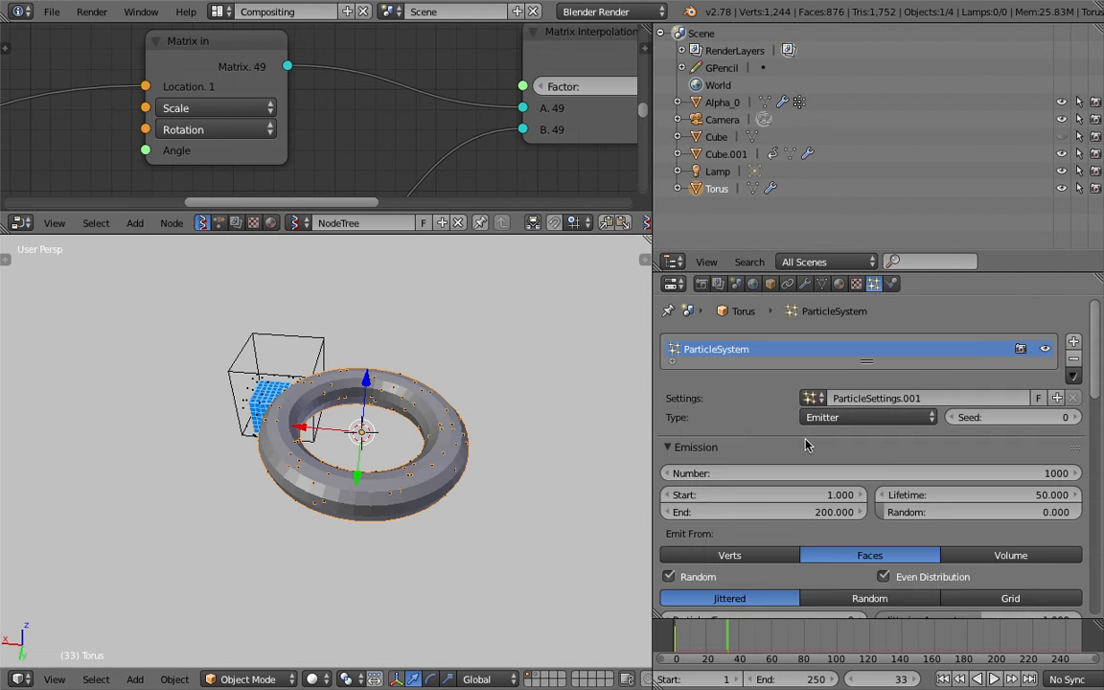
{"action": "left_click", "coordinate": [803, 512]}
{"action": "type", "text": "1"}
{"action": "key", "text": "Return"}
{"action": "left_click", "coordinate": [842, 473]}
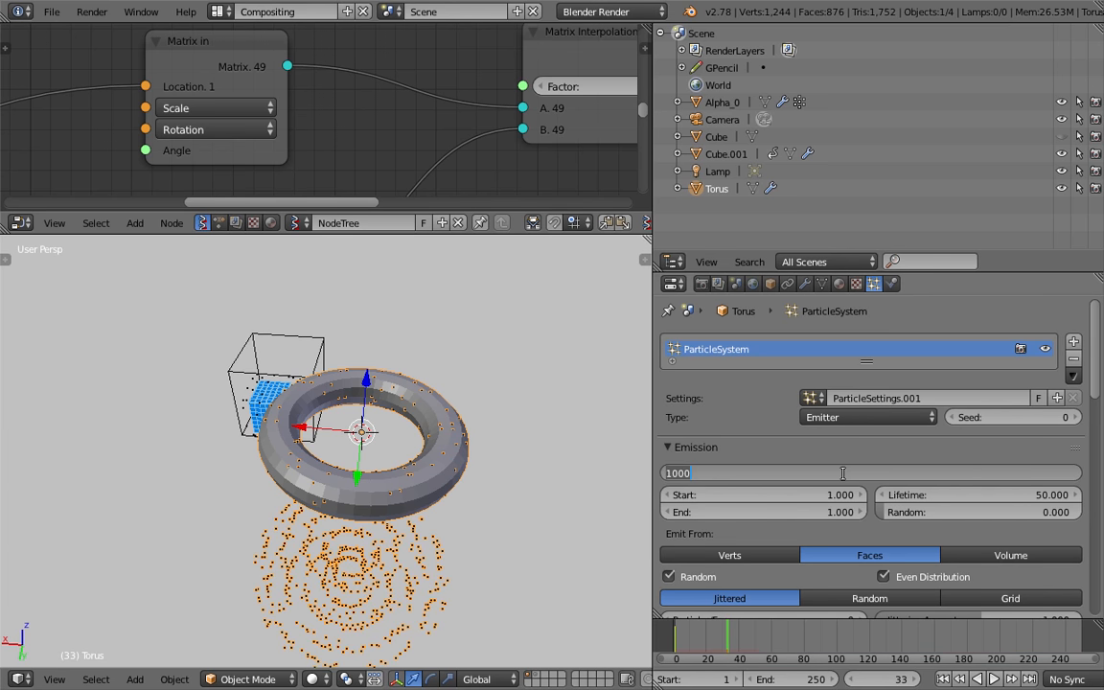
{"action": "type", "text": "40"}
{"action": "key", "text": "Return"}
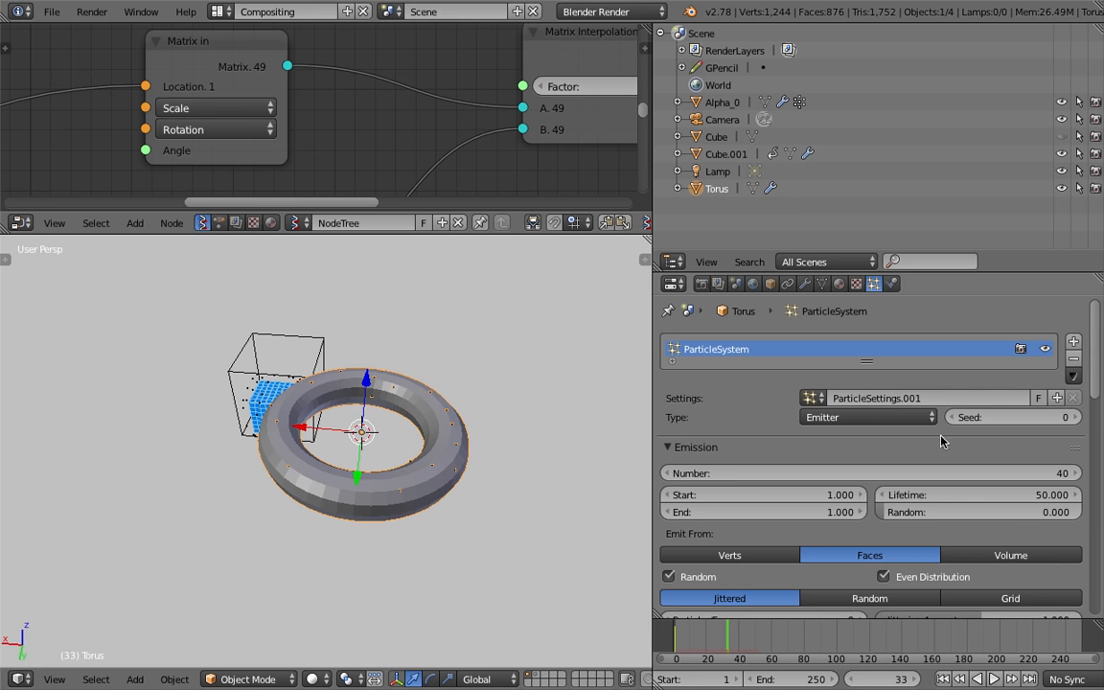
Step: Set the physics type of the torus's particle system to No
{"action": "left_click", "coordinate": [504, 385]}
{"action": "middle_click_drag", "start_coordinate": [507, 404], "coordinate": [535, 370]}
{"action": "key", "text": "z"}
{"action": "key", "text": "z"}
{"action": "scroll", "coordinate": [848, 525], "scroll_direction": "down", "scroll_amount": 8}
{"action": "scroll", "coordinate": [830, 524], "scroll_direction": "down", "scroll_amount": 3}
{"action": "left_click", "coordinate": [720, 475]}
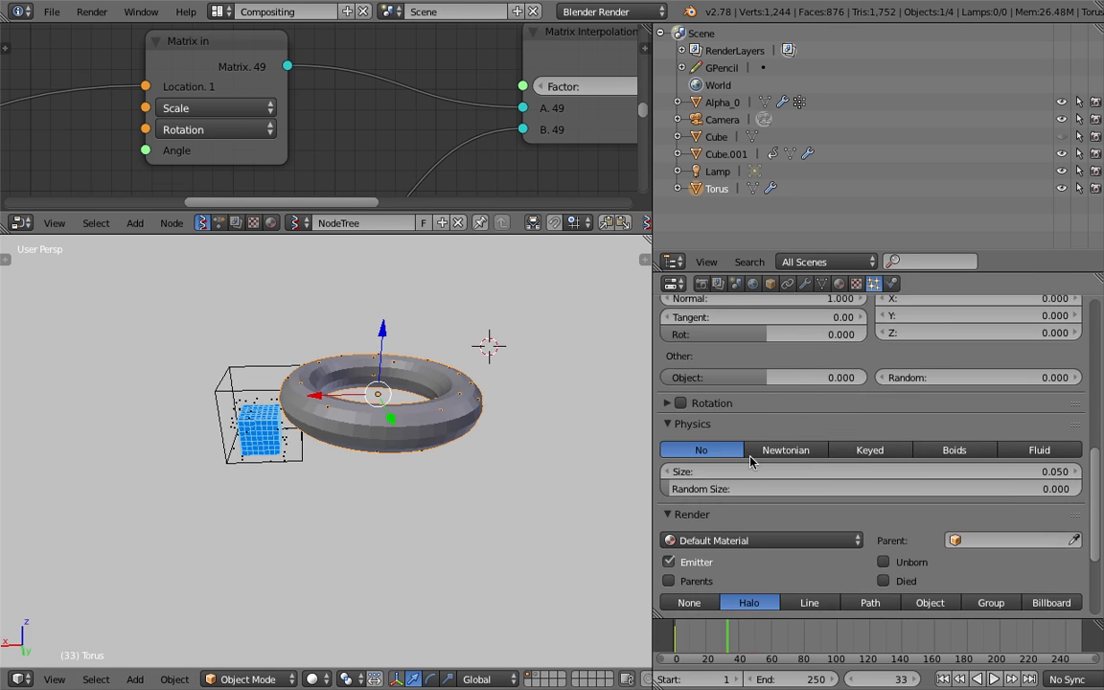
Step: Add an Explode modifier to the torus and enable its Cut Edges option
{"action": "scroll", "coordinate": [847, 330], "scroll_direction": "up", "scroll_amount": 8}
{"action": "left_click", "coordinate": [805, 284]}
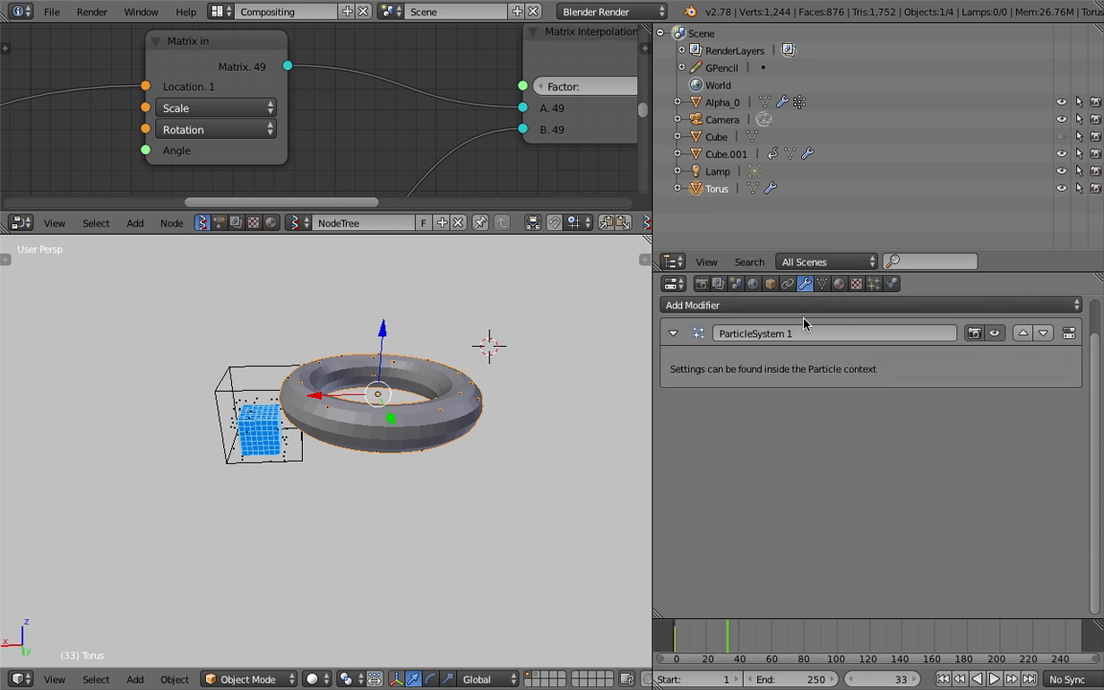
{"action": "left_click", "coordinate": [805, 323]}
{"action": "left_click", "coordinate": [919, 361]}
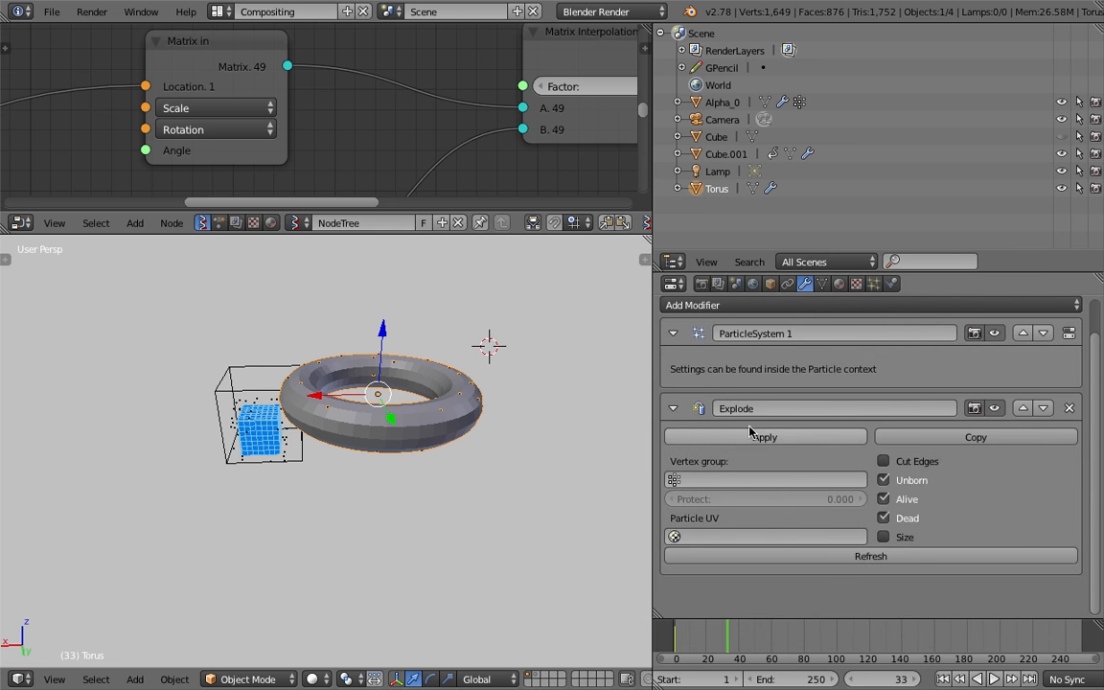
{"action": "left_click", "coordinate": [906, 462]}
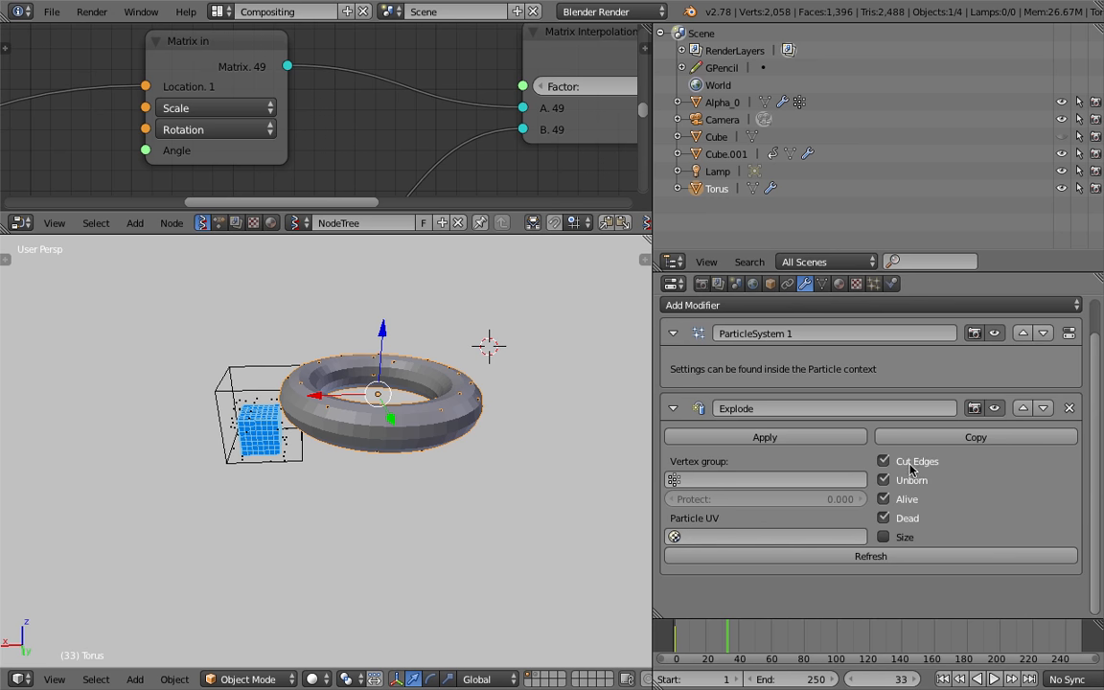
Step: Add a Smooth modifier to the torus after the Explode modifier and inspect the cracks between the pieces
{"action": "middle_click_drag", "start_coordinate": [378, 395], "coordinate": [404, 406]}
{"action": "middle_click_drag", "start_coordinate": [476, 417], "coordinate": [484, 414]}
{"action": "left_click", "coordinate": [752, 305]}
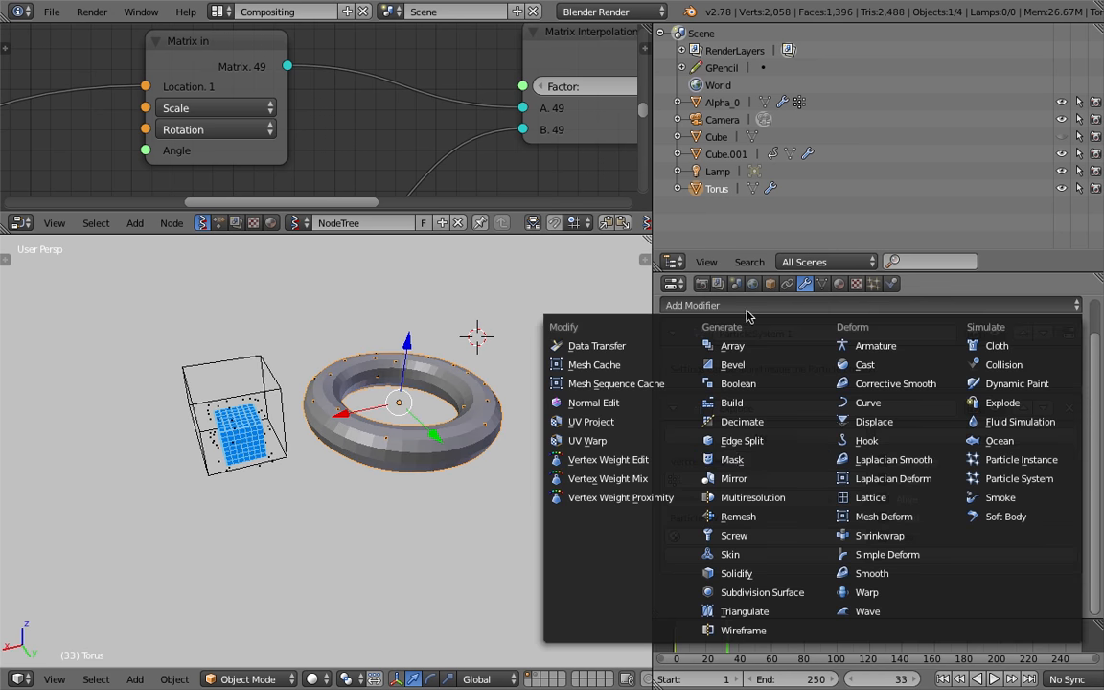
{"action": "left_click", "coordinate": [853, 575]}
{"action": "mouse_move", "coordinate": [503, 427]}
{"action": "middle_mouse_down"}
{"action": "mouse_move", "coordinate": [493, 394]}
{"action": "mouse_move", "coordinate": [456, 386]}
{"action": "mouse_move", "coordinate": [490, 416]}
{"action": "middle_mouse_up"}
{"action": "scroll", "coordinate": [494, 393], "scroll_direction": "up", "scroll_amount": 4}
{"action": "scroll", "coordinate": [497, 395], "scroll_direction": "down", "scroll_amount": 3}
{"action": "scroll", "coordinate": [456, 386], "scroll_direction": "up", "scroll_amount": 2}
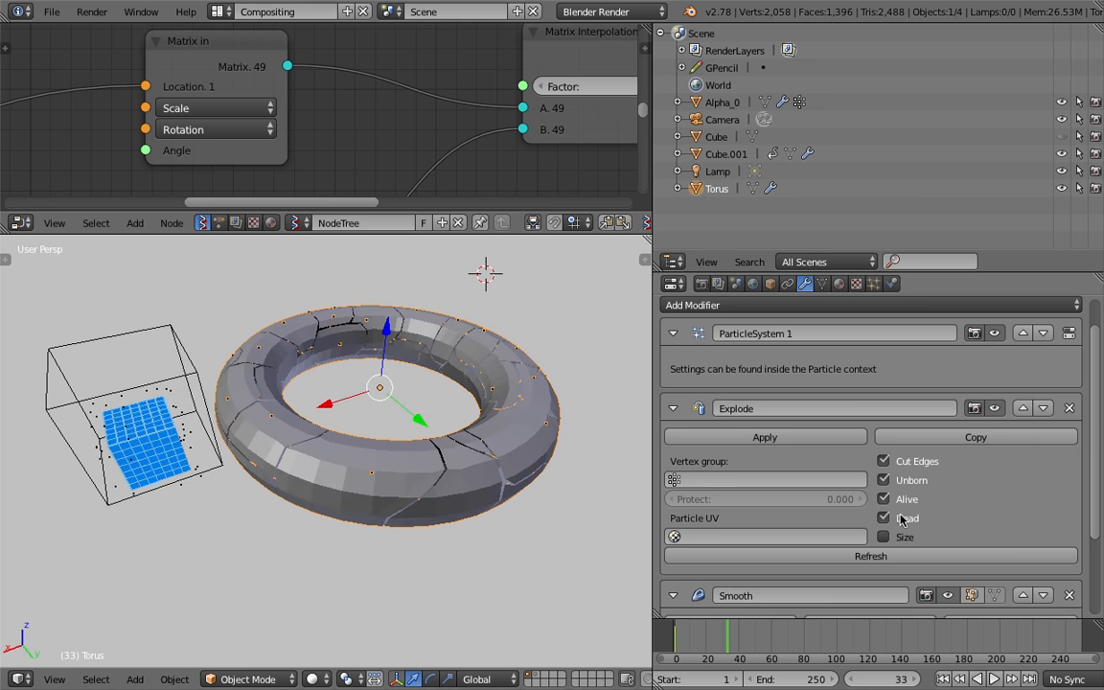
Step: Toggle the Explode modifier's Cut Edges option off and on to compare the torus with and without it
{"action": "left_click", "coordinate": [908, 464]}
{"action": "left_click", "coordinate": [908, 464]}
{"action": "left_click", "coordinate": [908, 464]}
{"action": "left_click", "coordinate": [907, 464]}
{"action": "mouse_move", "coordinate": [432, 454]}
{"action": "middle_mouse_down"}
{"action": "mouse_move", "coordinate": [433, 515]}
{"action": "mouse_move", "coordinate": [420, 476]}
{"action": "mouse_move", "coordinate": [442, 452]}
{"action": "middle_mouse_up"}
Step: Raise the Smooth modifier's factor to 1.04
{"action": "scroll", "coordinate": [784, 525], "scroll_direction": "down", "scroll_amount": 3}
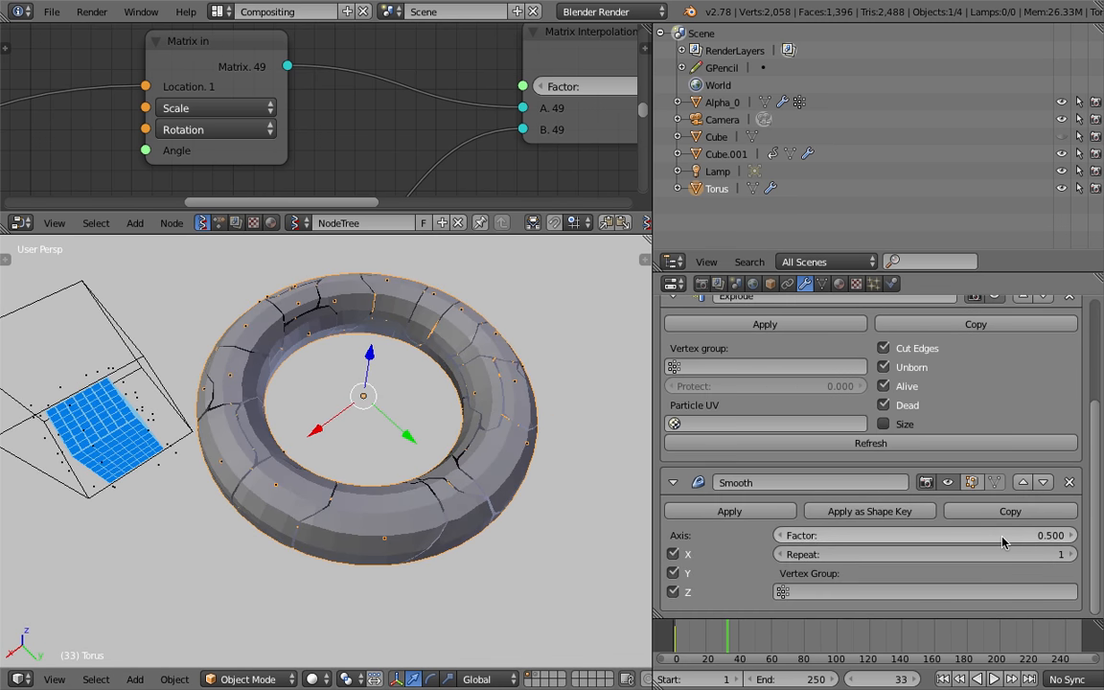
{"action": "left_click_drag", "start_coordinate": [1054, 539], "coordinate": [1097, 538]}
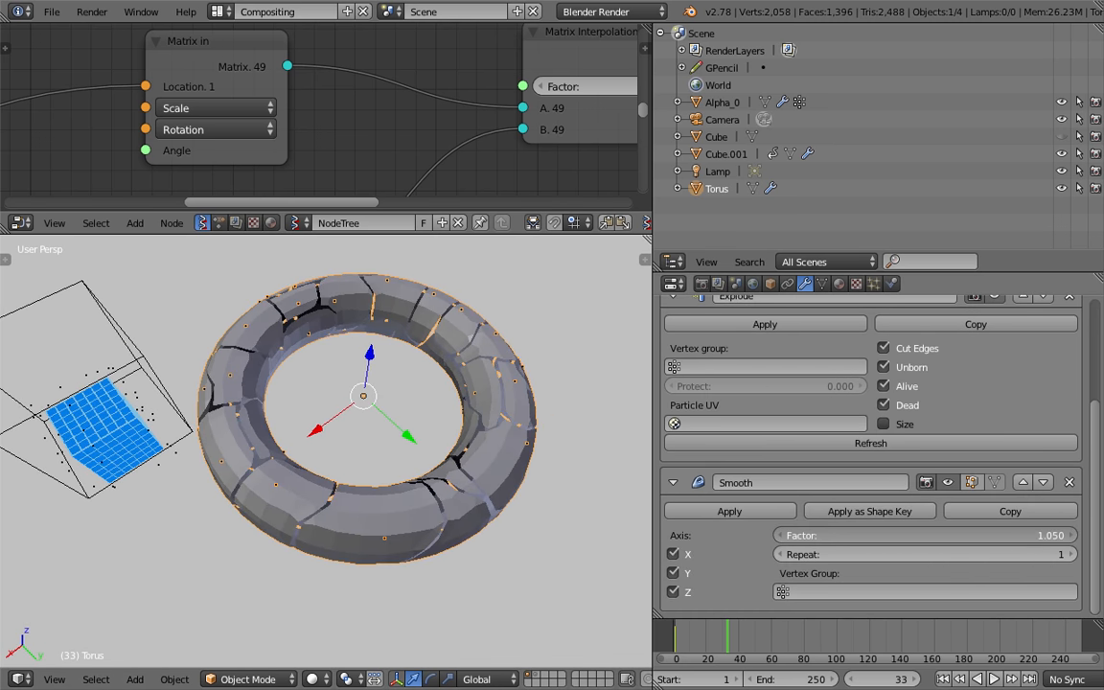
{"action": "left_click", "coordinate": [890, 284]}
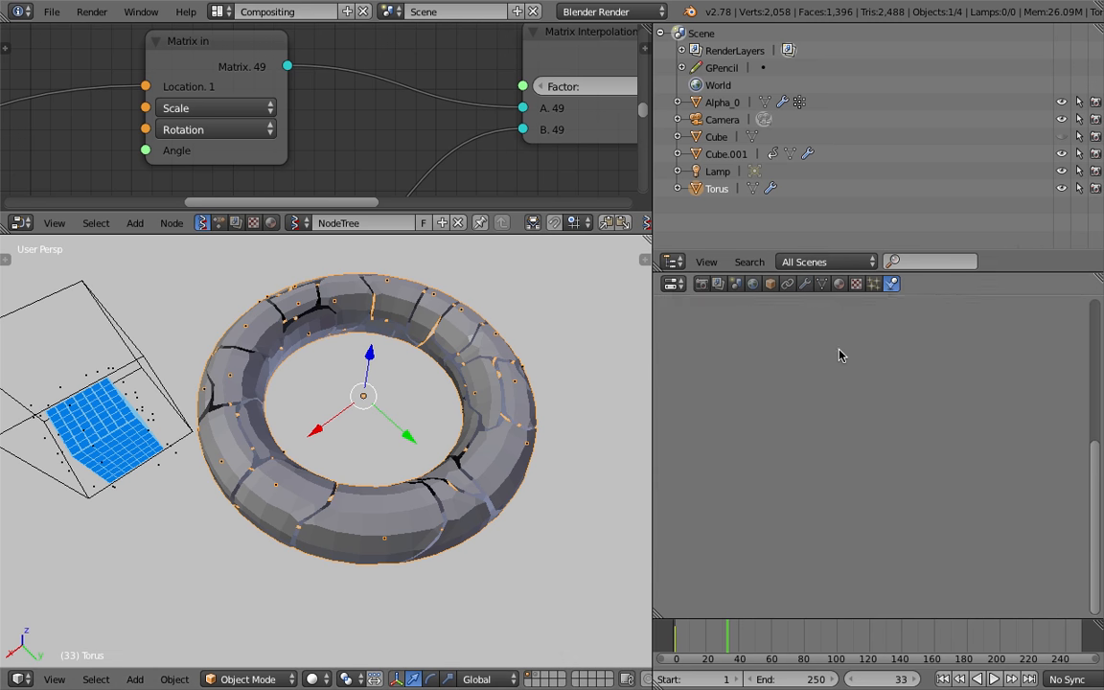
Step: Set the torus particle number to 70, then increase it to 171 so the mesh breaks into more pieces
{"action": "left_click", "coordinate": [874, 284]}
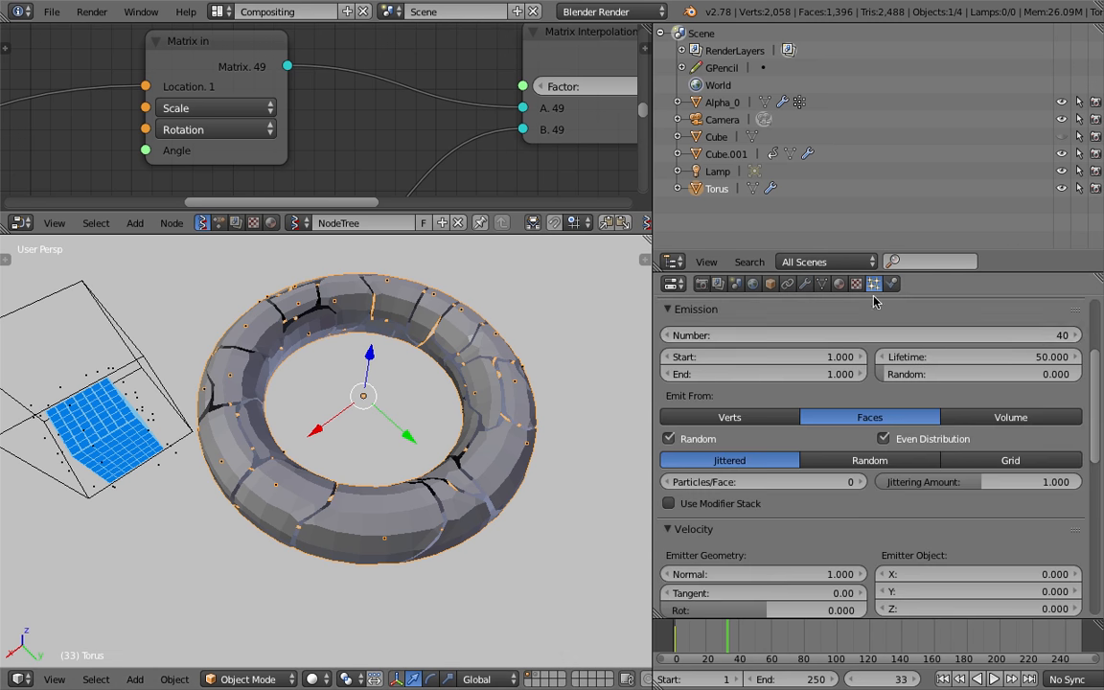
{"action": "left_click", "coordinate": [1022, 336]}
{"action": "type", "text": "70"}
{"action": "key", "text": "Return"}
{"action": "left_click_drag", "start_coordinate": [1011, 340], "coordinate": [1039, 341]}
{"action": "middle_click_drag", "start_coordinate": [383, 416], "coordinate": [474, 436]}
{"action": "left_click_drag", "start_coordinate": [911, 340], "coordinate": [966, 340]}
{"action": "middle_click_drag", "start_coordinate": [316, 407], "coordinate": [323, 374]}
{"action": "scroll", "coordinate": [310, 371], "scroll_direction": "down", "scroll_amount": 5}
{"action": "scroll", "coordinate": [310, 372], "scroll_direction": "up", "scroll_amount": 6}
{"action": "scroll", "coordinate": [429, 398], "scroll_direction": "down", "scroll_amount": 1}
{"action": "middle_click_drag", "start_coordinate": [429, 397], "coordinate": [456, 401]}
{"action": "scroll", "coordinate": [448, 390], "scroll_direction": "down", "scroll_amount": 2}
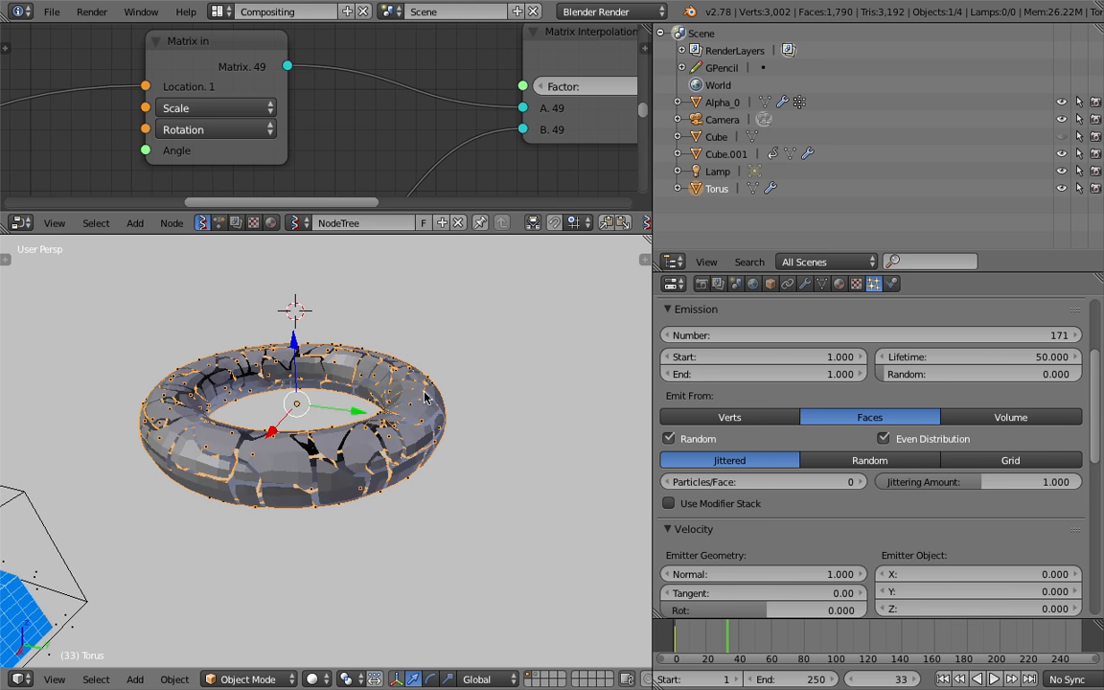
Step: Save over the file with the cracked torus in it
{"action": "middle_click_drag", "start_coordinate": [194, 352], "coordinate": [388, 362]}
{"action": "key", "text": "ctrl+s"}
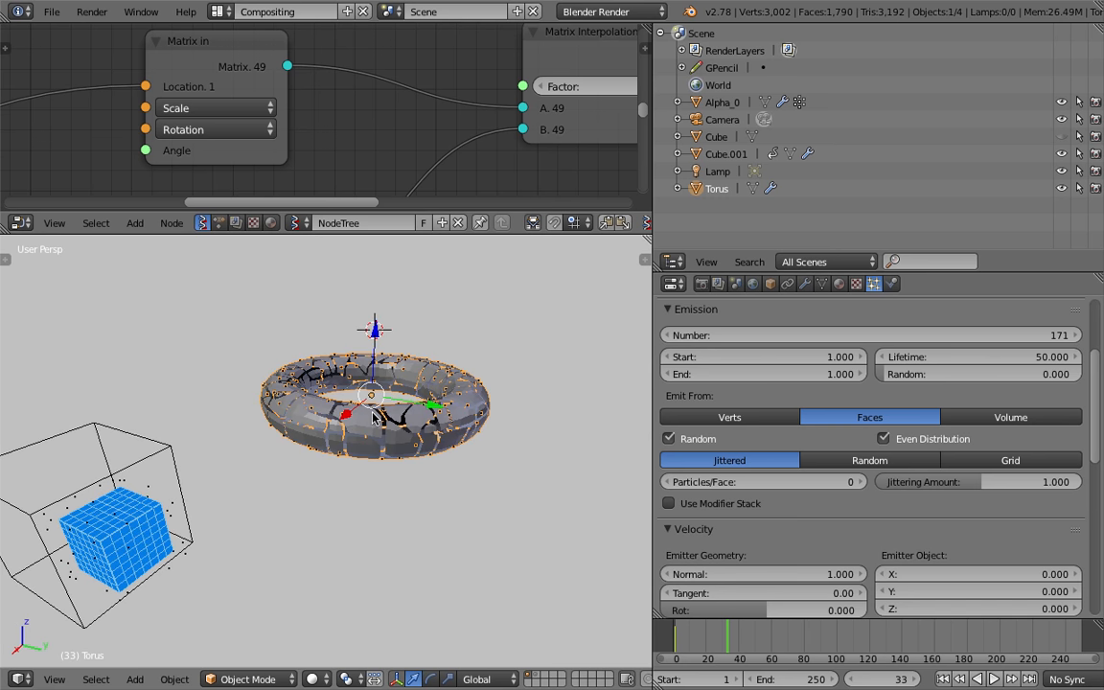
{"action": "key", "text": "ctrl+s"}
{"action": "middle_click_drag", "start_coordinate": [357, 423], "coordinate": [428, 409]}
{"action": "scroll", "coordinate": [396, 162], "scroll_direction": "down", "scroll_amount": 2}
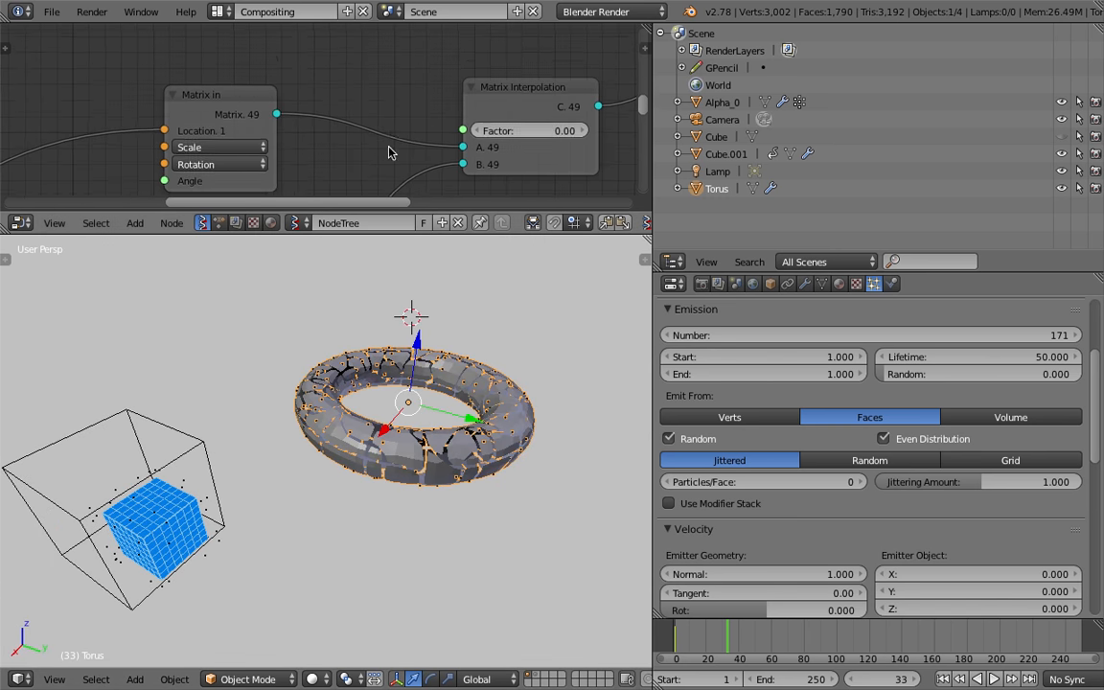
{"action": "middle_click_drag", "start_coordinate": [463, 374], "coordinate": [393, 407]}
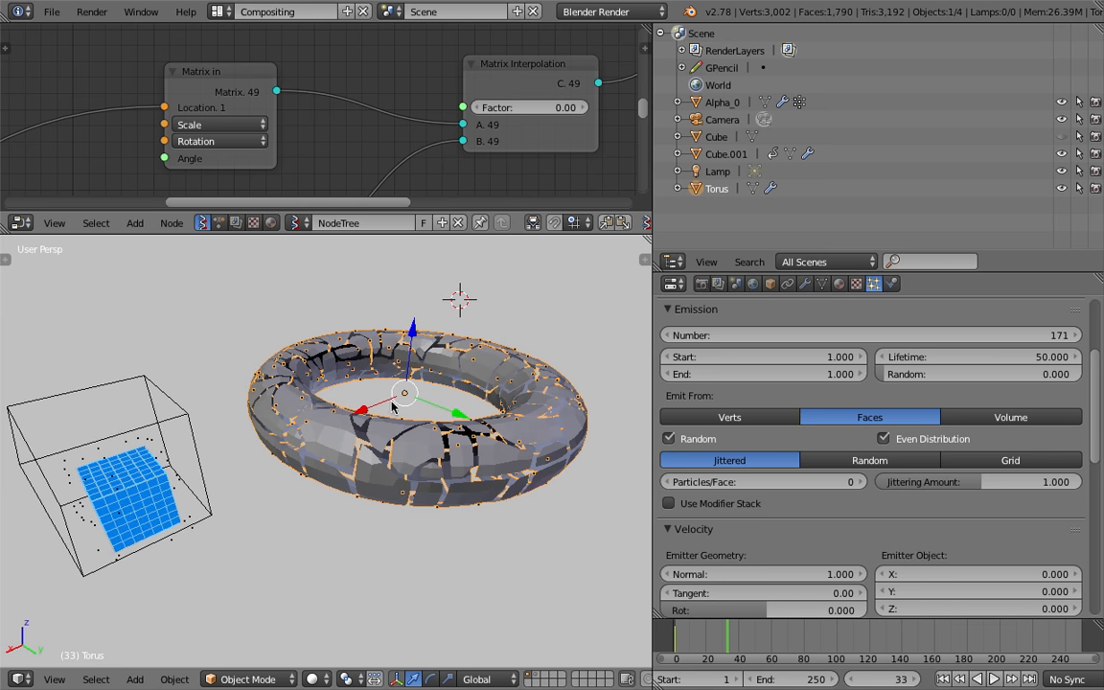
{"action": "left_click", "coordinate": [893, 284]}
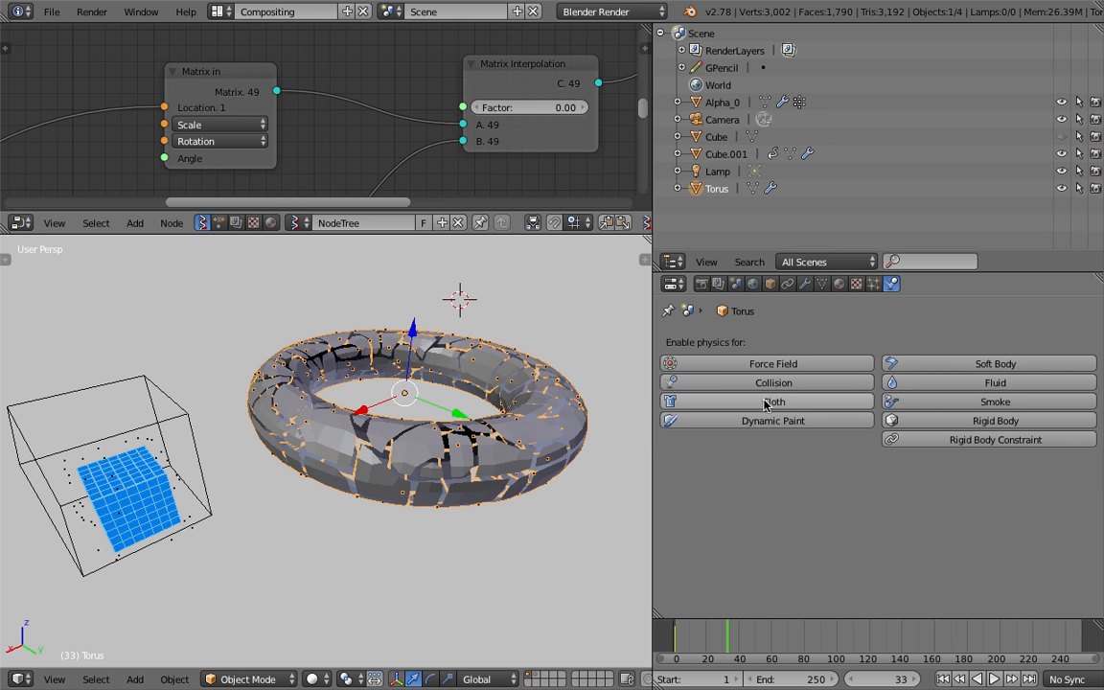
{"action": "scroll", "coordinate": [379, 387], "scroll_direction": "down", "scroll_amount": 3}
{"action": "scroll", "coordinate": [381, 387], "scroll_direction": "up", "scroll_amount": 4}
{"action": "scroll", "coordinate": [406, 391], "scroll_direction": "down", "scroll_amount": 2}
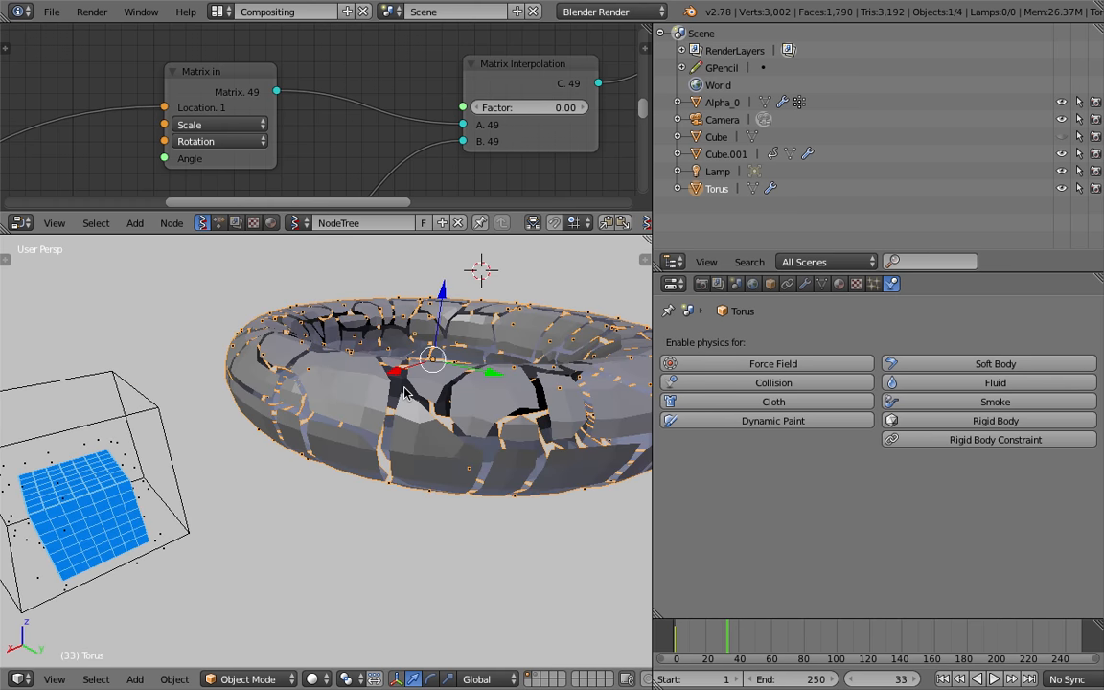
{"action": "middle_click_drag", "start_coordinate": [406, 391], "coordinate": [376, 372]}
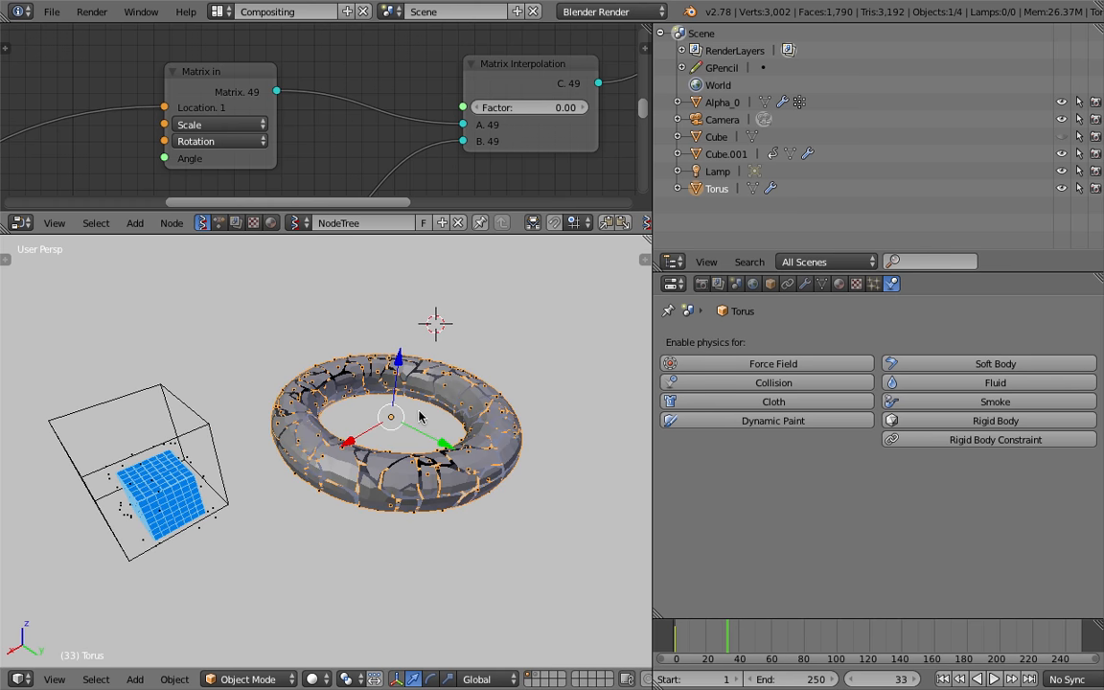
Step: Remove the Smooth modifier from the torus and apply the Explode modifier
{"action": "left_click", "coordinate": [806, 285]}
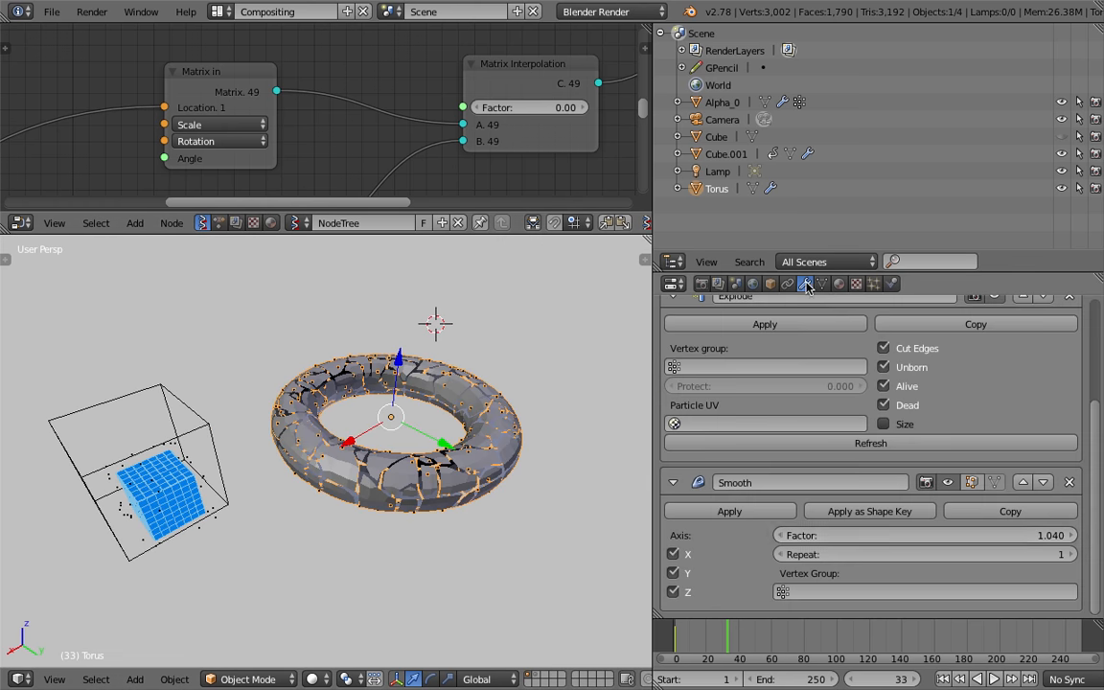
{"action": "left_click", "coordinate": [1072, 483]}
{"action": "left_click", "coordinate": [765, 477]}
Step: Delete the torus's particle system and save over the file
{"action": "left_click", "coordinate": [873, 283]}
{"action": "scroll", "coordinate": [1061, 364], "scroll_direction": "up", "scroll_amount": 4}
{"action": "left_click", "coordinate": [1072, 358]}
{"action": "key", "text": "ctrl+s"}
{"action": "left_click", "coordinate": [475, 394]}
{"action": "key", "text": "ctrl+s"}
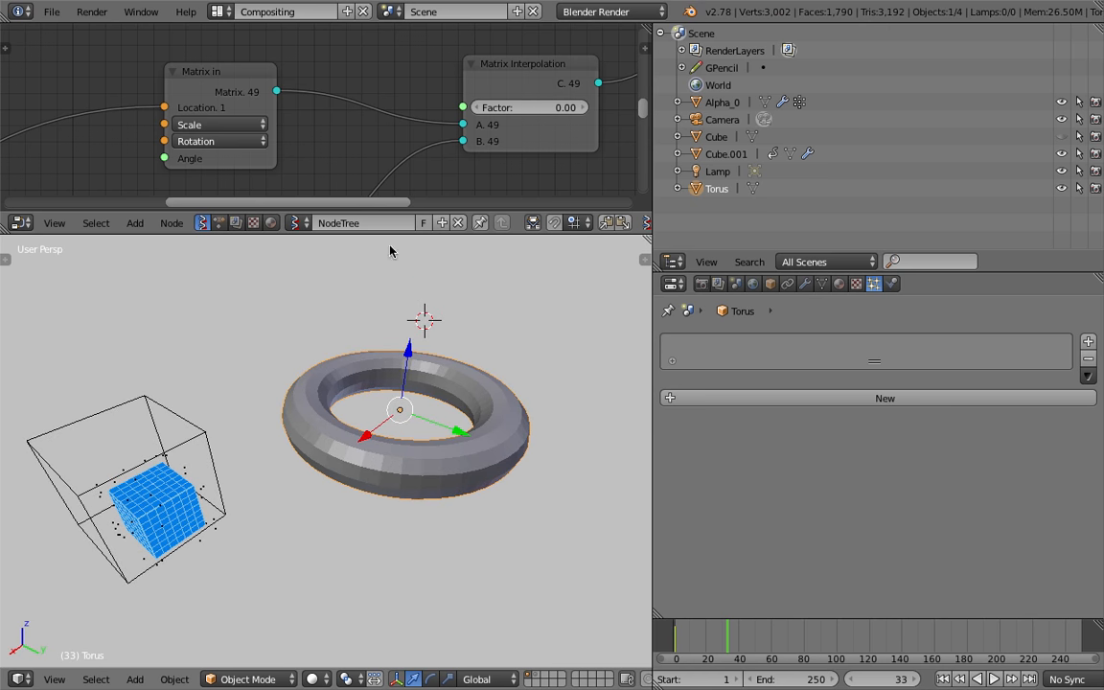
Step: Enlarge the node editor by moving its border down into the 3D view
{"action": "scroll", "coordinate": [357, 333], "scroll_direction": "down", "scroll_amount": 3}
{"action": "scroll", "coordinate": [253, 103], "scroll_direction": "left", "scroll_amount": 10, "text": "ctrl"}
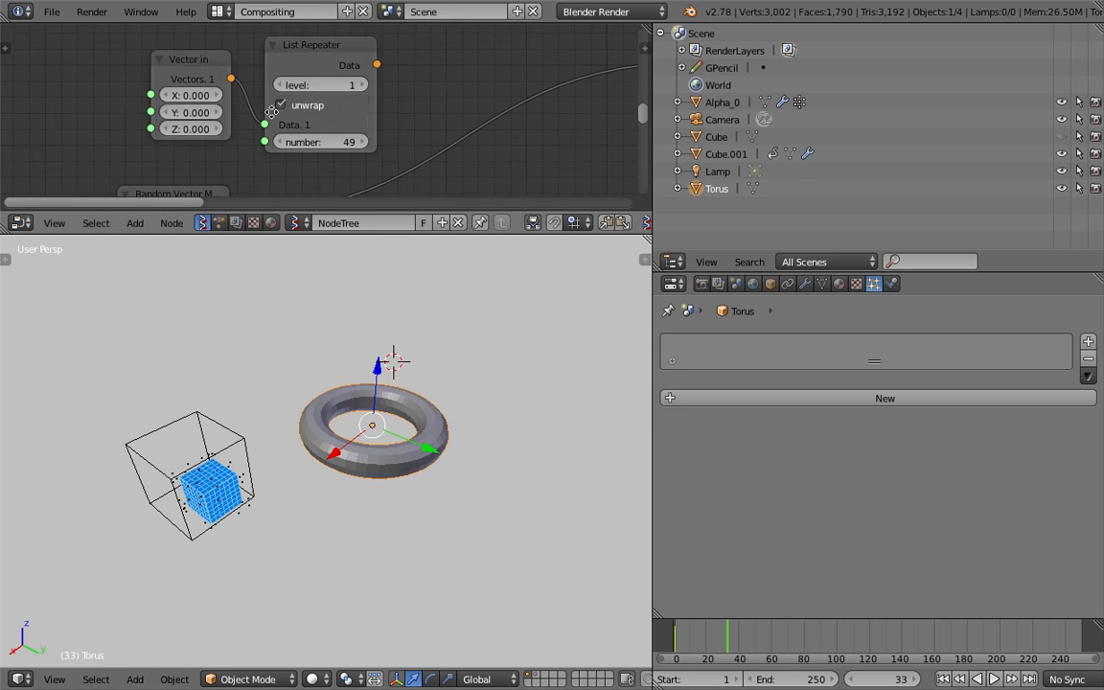
{"action": "middle_click_drag", "start_coordinate": [271, 112], "coordinate": [437, 110]}
{"action": "scroll", "coordinate": [437, 110], "scroll_direction": "down", "scroll_amount": 4}
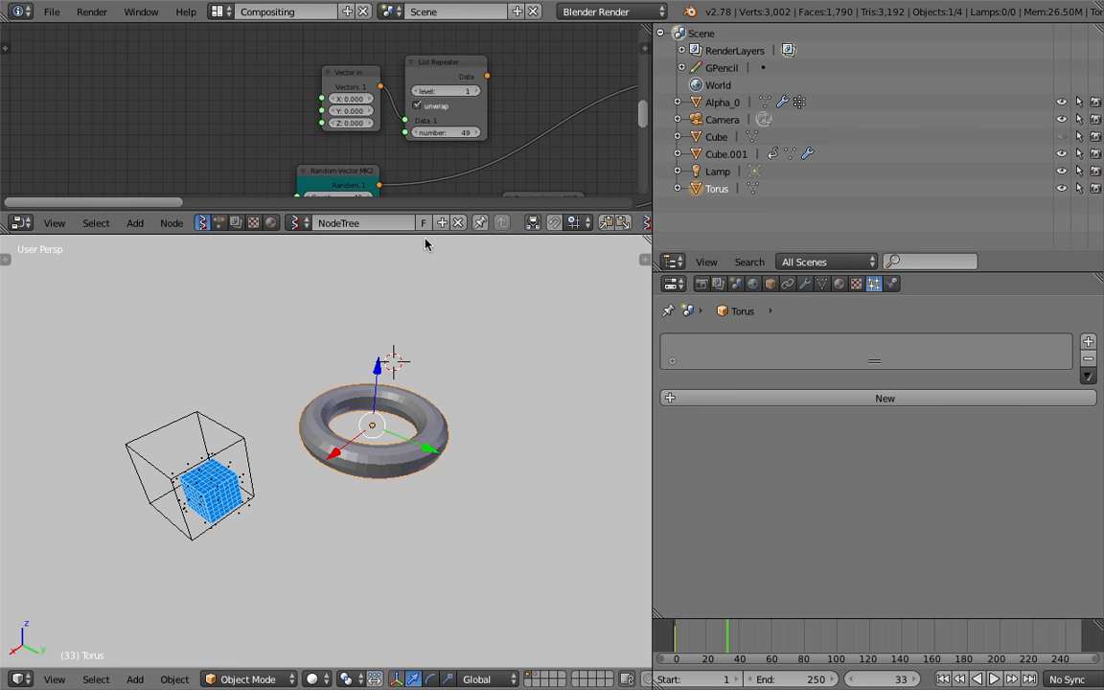
{"action": "left_click_drag", "start_coordinate": [428, 235], "coordinate": [434, 349]}
Step: Load the selected torus into the Objects in node that feeds Separate Loose Parts, replacing the cube
{"action": "middle_click_drag", "start_coordinate": [372, 240], "coordinate": [304, 159]}
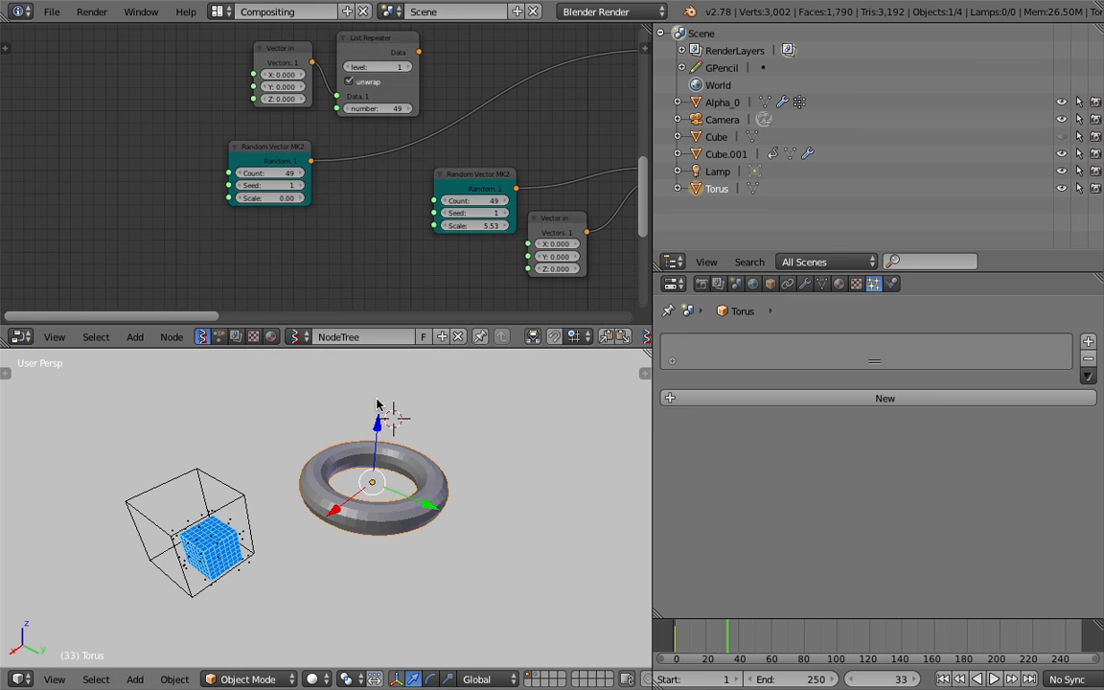
{"action": "middle_click_drag", "start_coordinate": [377, 405], "coordinate": [375, 391]}
{"action": "middle_click_drag", "start_coordinate": [370, 209], "coordinate": [344, 174]}
{"action": "middle_click_drag", "start_coordinate": [399, 468], "coordinate": [422, 455]}
{"action": "middle_click_drag", "start_coordinate": [296, 180], "coordinate": [187, 232]}
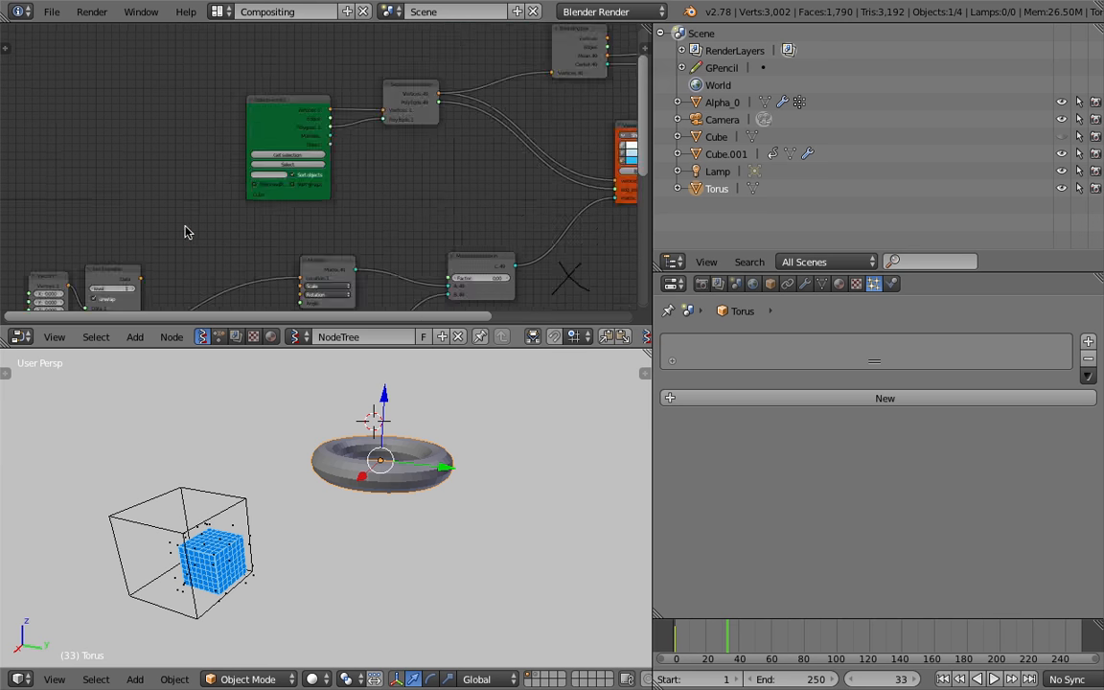
{"action": "scroll", "coordinate": [187, 232], "scroll_direction": "up", "scroll_amount": 3}
{"action": "left_click", "coordinate": [259, 149]}
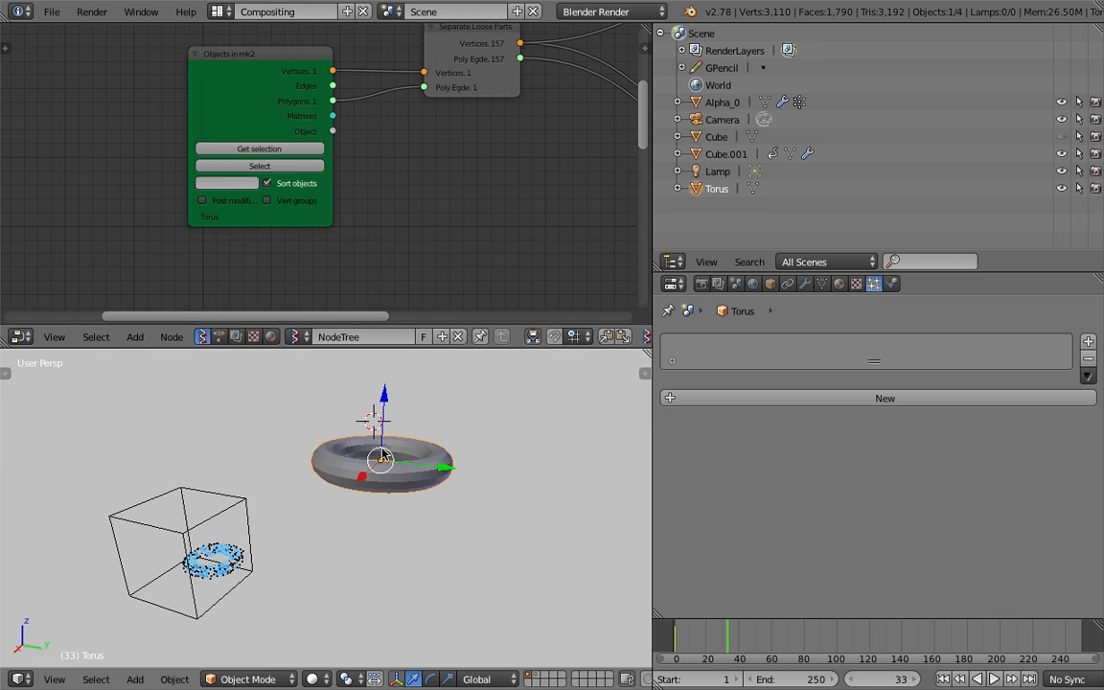
Step: Vary the Matrix Interpolation factor to preview the torus pieces scaling, then set it back to 0
{"action": "middle_click_drag", "start_coordinate": [371, 199], "coordinate": [238, 44]}
{"action": "middle_click_drag", "start_coordinate": [322, 128], "coordinate": [288, 113]}
{"action": "scroll", "coordinate": [290, 114], "scroll_direction": "up", "scroll_amount": 2}
{"action": "left_click", "coordinate": [458, 154]}
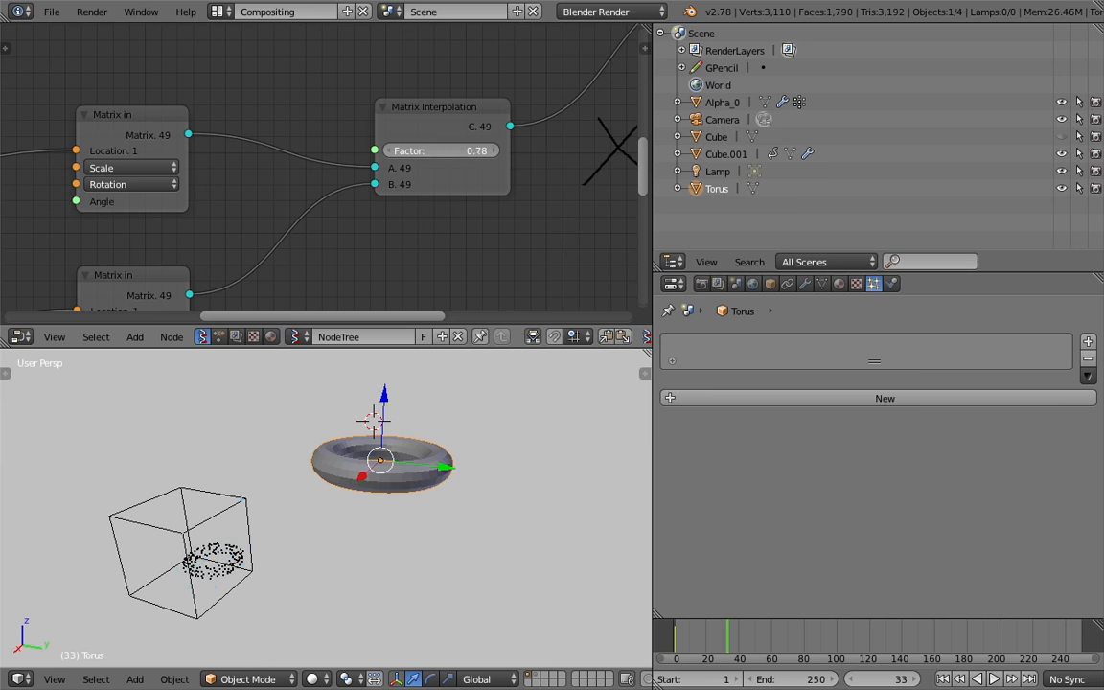
{"action": "left_click_drag", "start_coordinate": [458, 153], "coordinate": [383, 153]}
{"action": "scroll", "coordinate": [248, 543], "scroll_direction": "up", "scroll_amount": 4}
{"action": "scroll", "coordinate": [453, 518], "scroll_direction": "up", "scroll_amount": 3}
{"action": "middle_click_drag", "start_coordinate": [247, 543], "coordinate": [431, 444], "text": "shift"}
{"action": "left_click", "coordinate": [468, 156]}
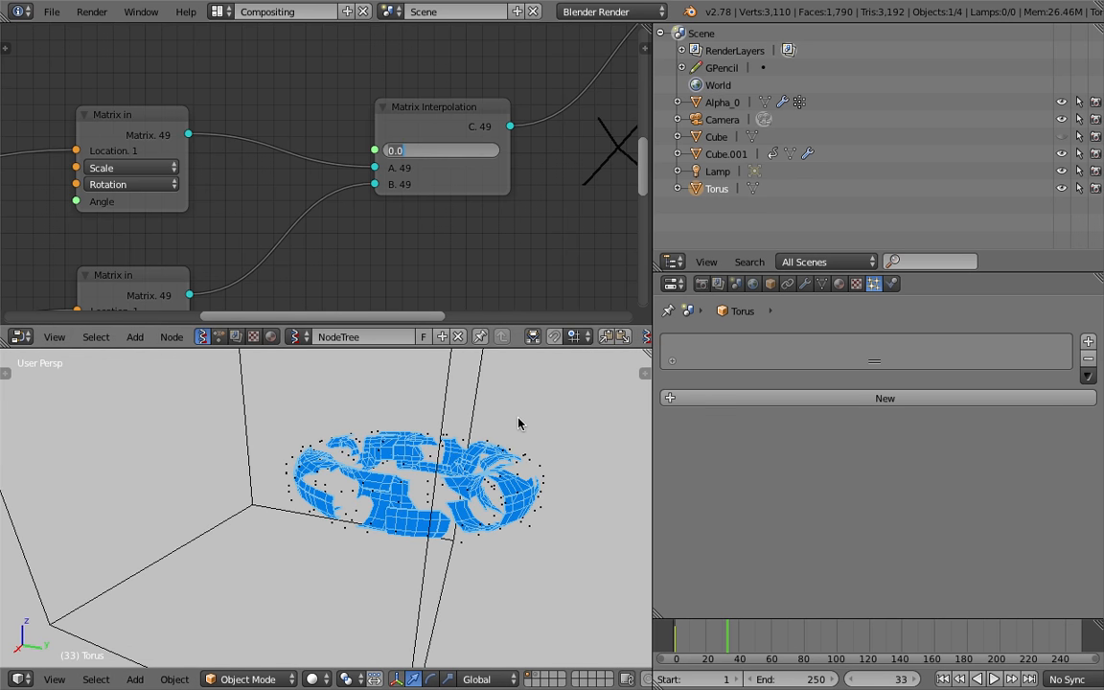
{"action": "key", "text": "Return"}
Step: Switch the 3D view to wireframe and trace the node tree to check the part count at the Bounding box node
{"action": "middle_click_drag", "start_coordinate": [519, 422], "coordinate": [520, 452]}
{"action": "key", "text": "z"}
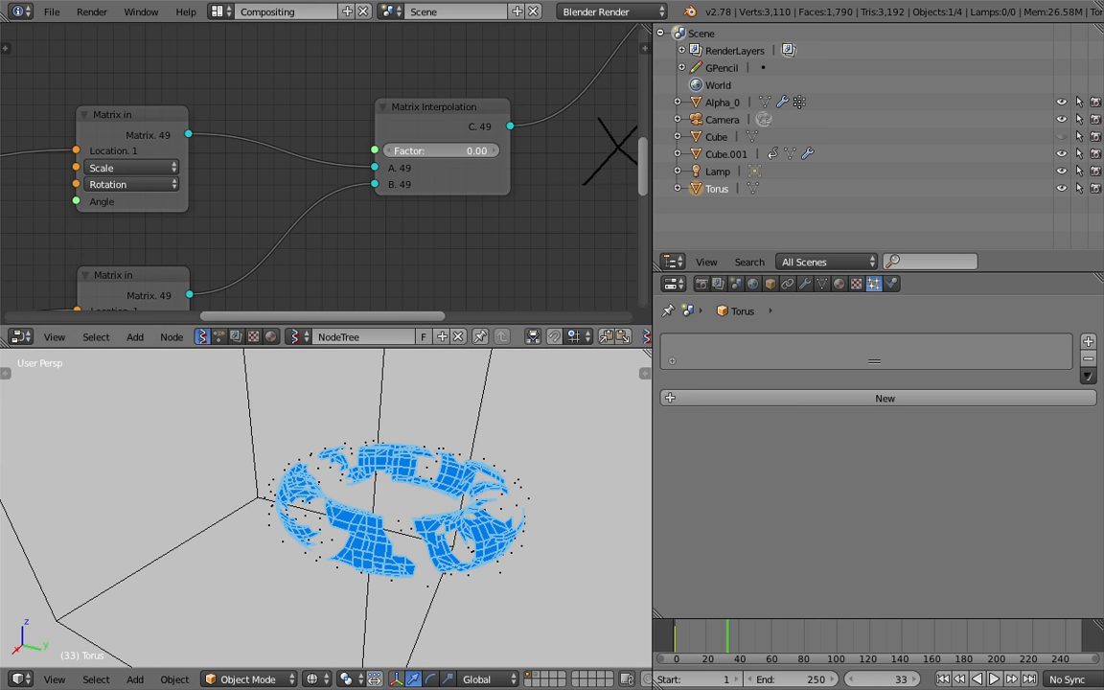
{"action": "middle_click_drag", "start_coordinate": [477, 432], "coordinate": [471, 486]}
{"action": "scroll", "coordinate": [129, 99], "scroll_direction": "down", "scroll_amount": 4}
{"action": "middle_click_drag", "start_coordinate": [129, 99], "coordinate": [374, 116]}
{"action": "middle_click_drag", "start_coordinate": [279, 170], "coordinate": [339, 176]}
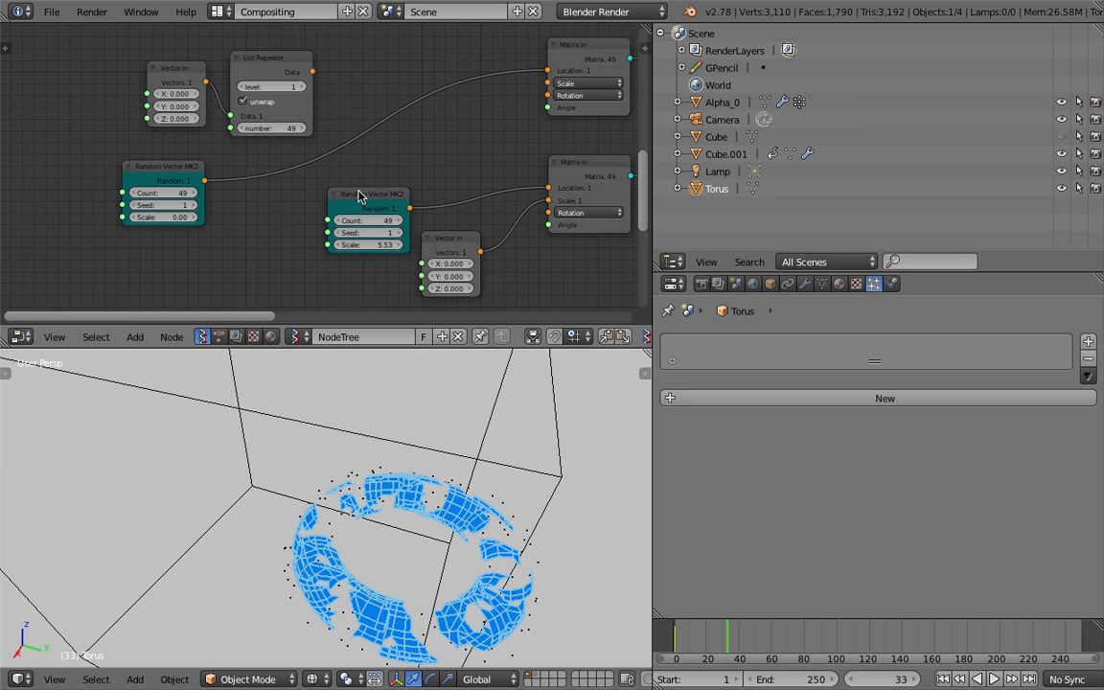
{"action": "scroll", "coordinate": [358, 190], "scroll_direction": "up", "scroll_amount": 1}
{"action": "middle_click_drag", "start_coordinate": [318, 42], "coordinate": [286, 206]}
{"action": "middle_click_drag", "start_coordinate": [446, 171], "coordinate": [94, 265]}
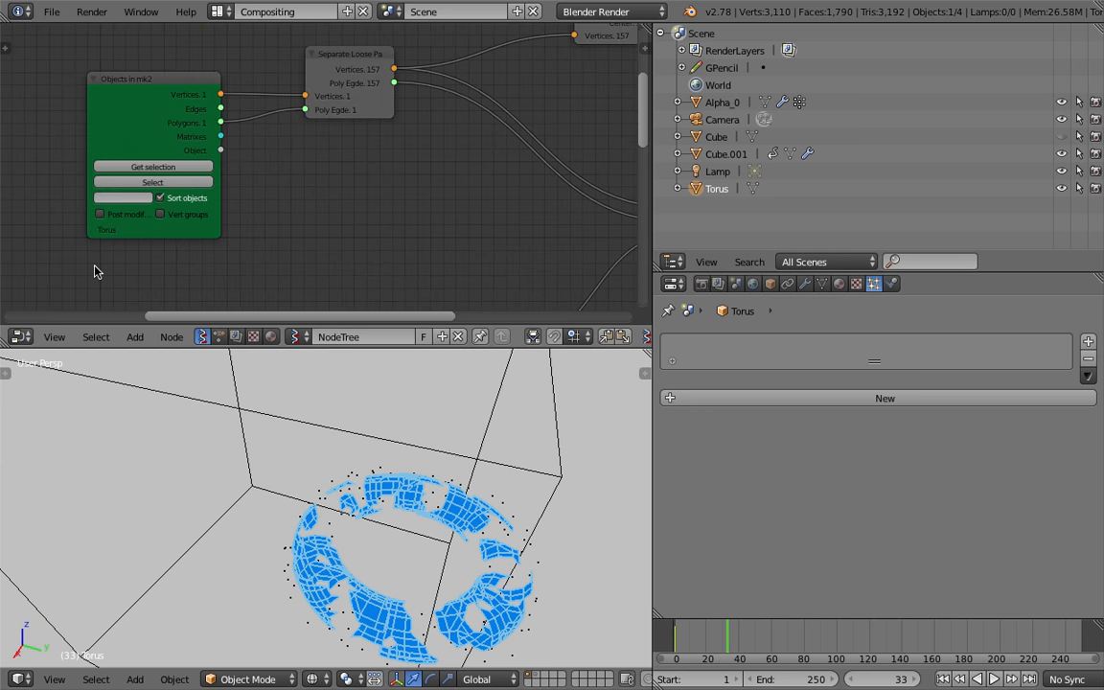
{"action": "middle_click_drag", "start_coordinate": [367, 192], "coordinate": [134, 214]}
{"action": "mouse_move", "coordinate": [365, 170]}
{"action": "middle_mouse_down"}
{"action": "mouse_move", "coordinate": [220, 241]}
{"action": "mouse_move", "coordinate": [215, 255]}
{"action": "middle_mouse_up"}
{"action": "scroll", "coordinate": [264, 138], "scroll_direction": "up", "scroll_amount": 3}
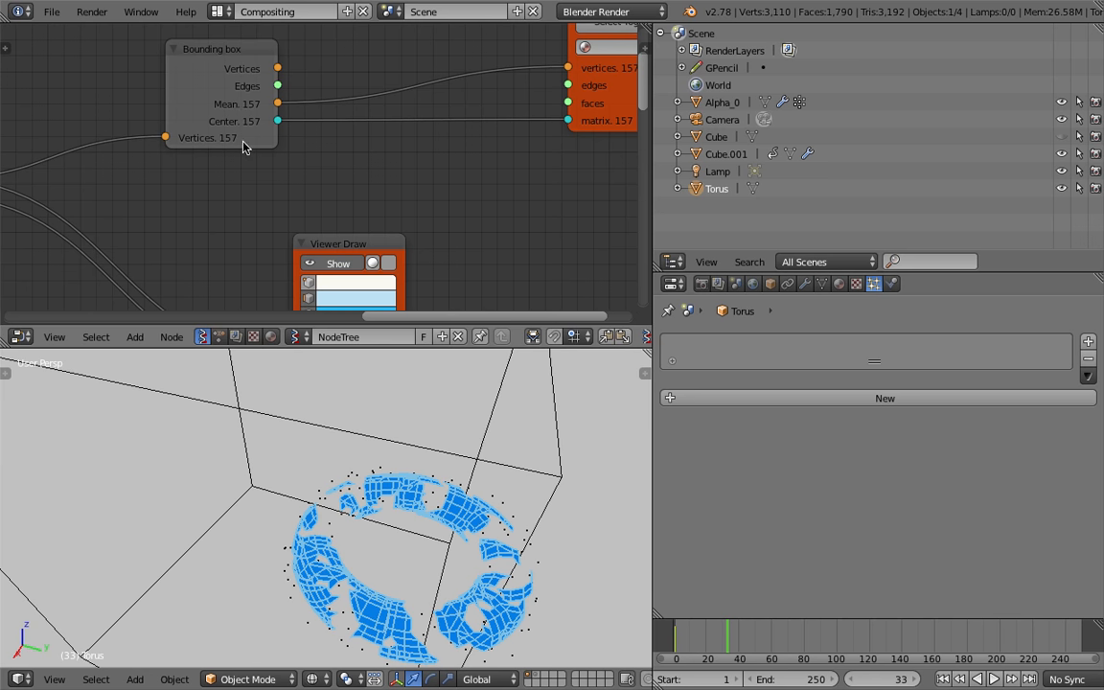
Step: Set the count of both Random Vector nodes to 157 to match the number of torus parts
{"action": "scroll", "coordinate": [199, 251], "scroll_direction": "down", "scroll_amount": 8}
{"action": "middle_click_drag", "start_coordinate": [238, 185], "coordinate": [487, 40]}
{"action": "scroll", "coordinate": [341, 105], "scroll_direction": "up", "scroll_amount": 3}
{"action": "scroll", "coordinate": [230, 165], "scroll_direction": "up", "scroll_amount": 2}
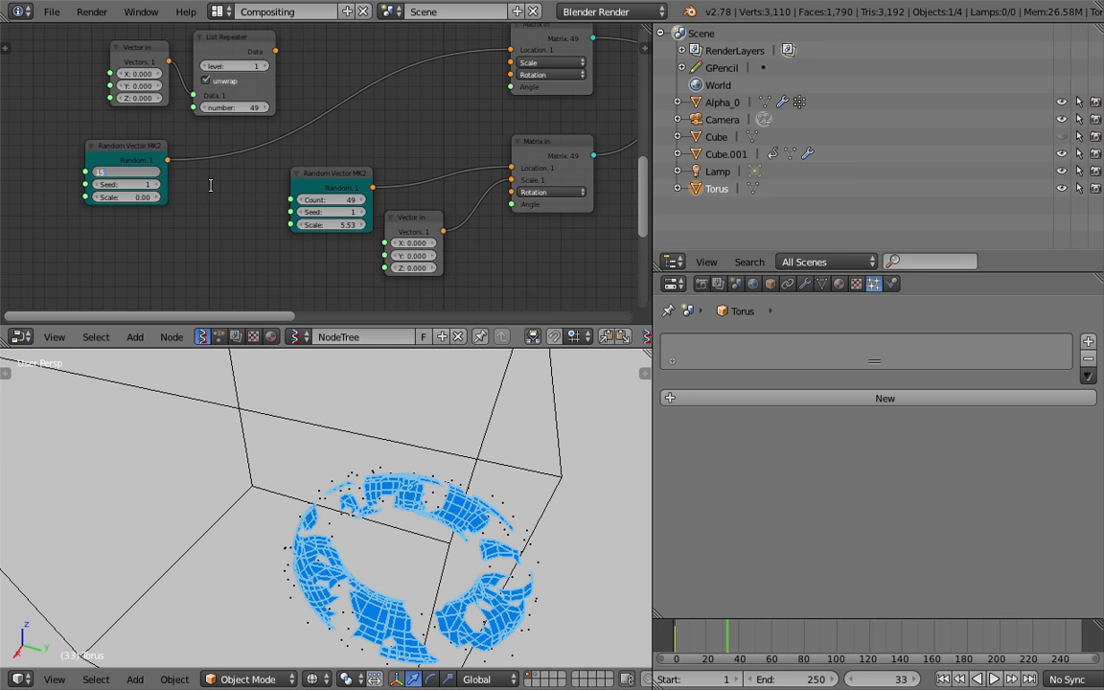
{"action": "type", "text": "7"}
{"action": "key", "text": "Return"}
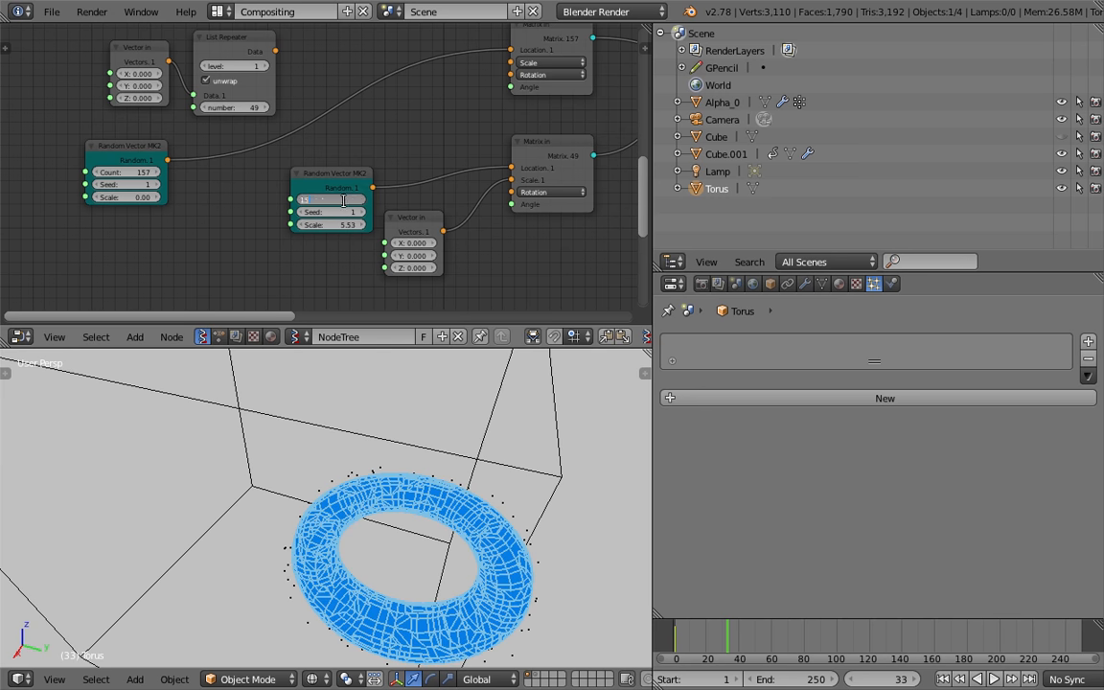
{"action": "key", "text": "Return"}
Step: Return the 3D view to solid display and enable face shading in the Viewer Draw node for the torus parts
{"action": "middle_click_drag", "start_coordinate": [283, 140], "coordinate": [105, 117]}
{"action": "middle_click_drag", "start_coordinate": [542, 188], "coordinate": [232, 184]}
{"action": "middle_click_drag", "start_coordinate": [498, 186], "coordinate": [280, 188]}
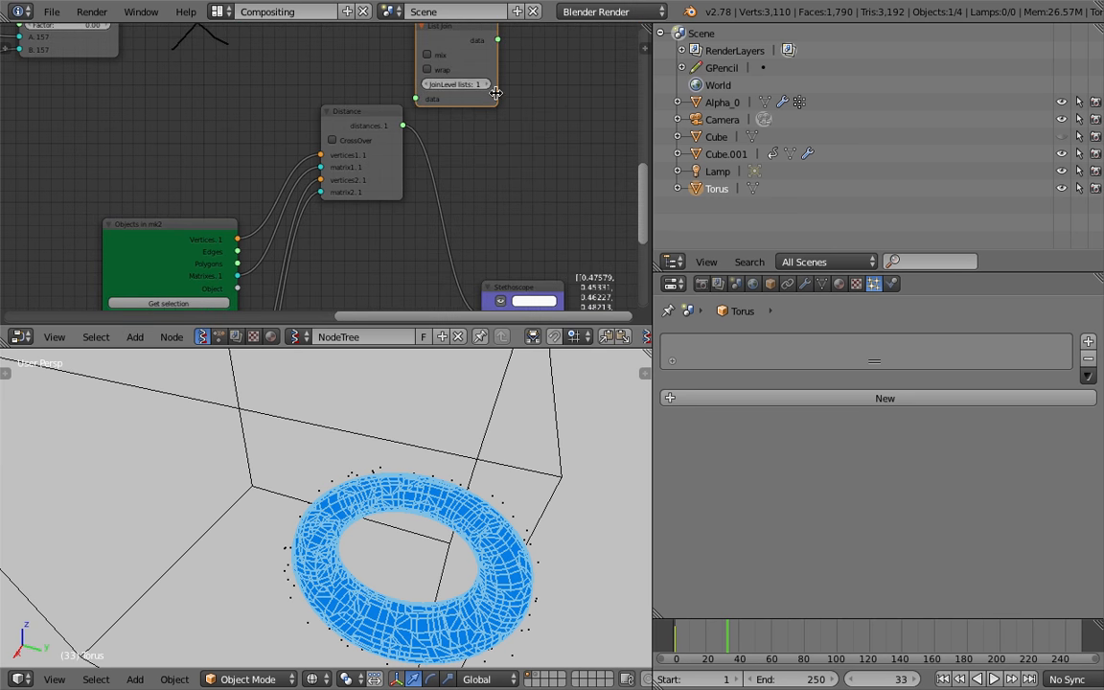
{"action": "middle_click_drag", "start_coordinate": [484, 227], "coordinate": [475, 147]}
{"action": "middle_click_drag", "start_coordinate": [533, 448], "coordinate": [472, 374], "text": "shift"}
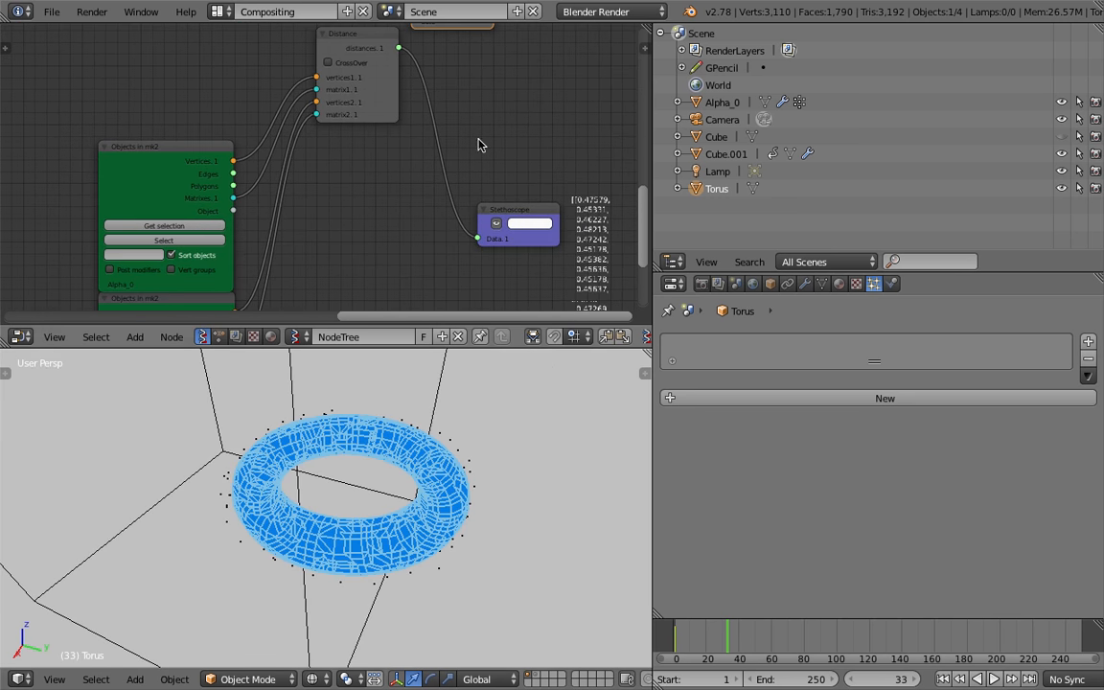
{"action": "scroll", "coordinate": [479, 128], "scroll_direction": "down", "scroll_amount": 3}
{"action": "middle_click_drag", "start_coordinate": [479, 127], "coordinate": [420, 207]}
{"action": "key", "text": "z"}
{"action": "mouse_move", "coordinate": [497, 152]}
{"action": "middle_mouse_down"}
{"action": "mouse_move", "coordinate": [421, 195]}
{"action": "mouse_move", "coordinate": [414, 130]}
{"action": "mouse_move", "coordinate": [476, 196]}
{"action": "mouse_move", "coordinate": [458, 77]}
{"action": "middle_mouse_up"}
{"action": "scroll", "coordinate": [456, 76], "scroll_direction": "up", "scroll_amount": 4}
{"action": "left_click", "coordinate": [374, 46]}
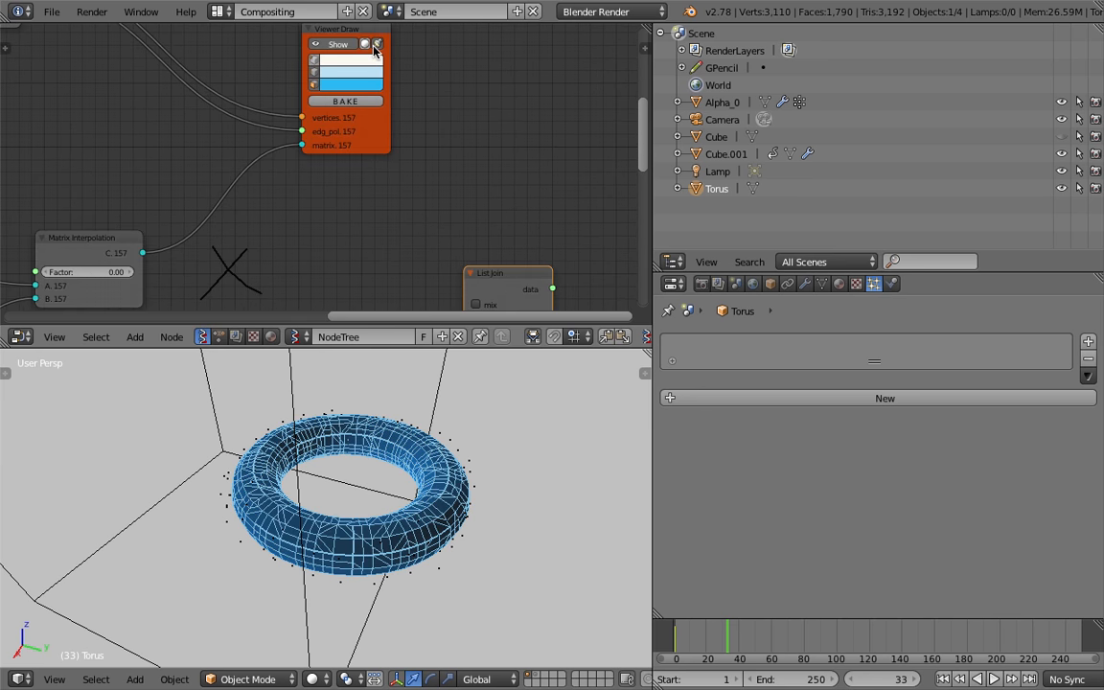
{"action": "middle_click_drag", "start_coordinate": [456, 413], "coordinate": [492, 419]}
{"action": "scroll", "coordinate": [492, 419], "scroll_direction": "up", "scroll_amount": 2}
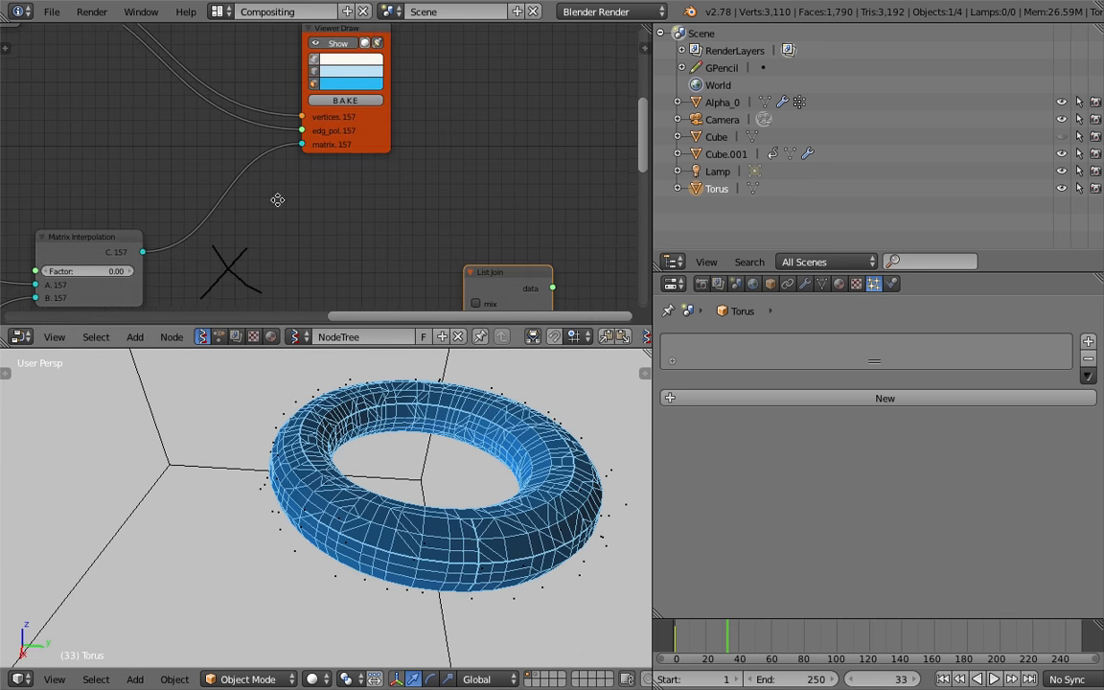
Step: Vary the Matrix Interpolation factor to preview the scaling of the shaded torus pieces from different views, and return it to 0
{"action": "middle_click_drag", "start_coordinate": [278, 199], "coordinate": [486, 89]}
{"action": "scroll", "coordinate": [320, 163], "scroll_direction": "up", "scroll_amount": 1}
{"action": "left_click_drag", "start_coordinate": [320, 160], "coordinate": [235, 160]}
{"action": "scroll", "coordinate": [491, 389], "scroll_direction": "down", "scroll_amount": 4}
{"action": "middle_click_drag", "start_coordinate": [455, 383], "coordinate": [345, 395]}
{"action": "mouse_move", "coordinate": [315, 165]}
{"action": "left_mouse_down"}
{"action": "mouse_move", "coordinate": [403, 165]}
{"action": "mouse_move", "coordinate": [316, 165]}
{"action": "left_mouse_up"}
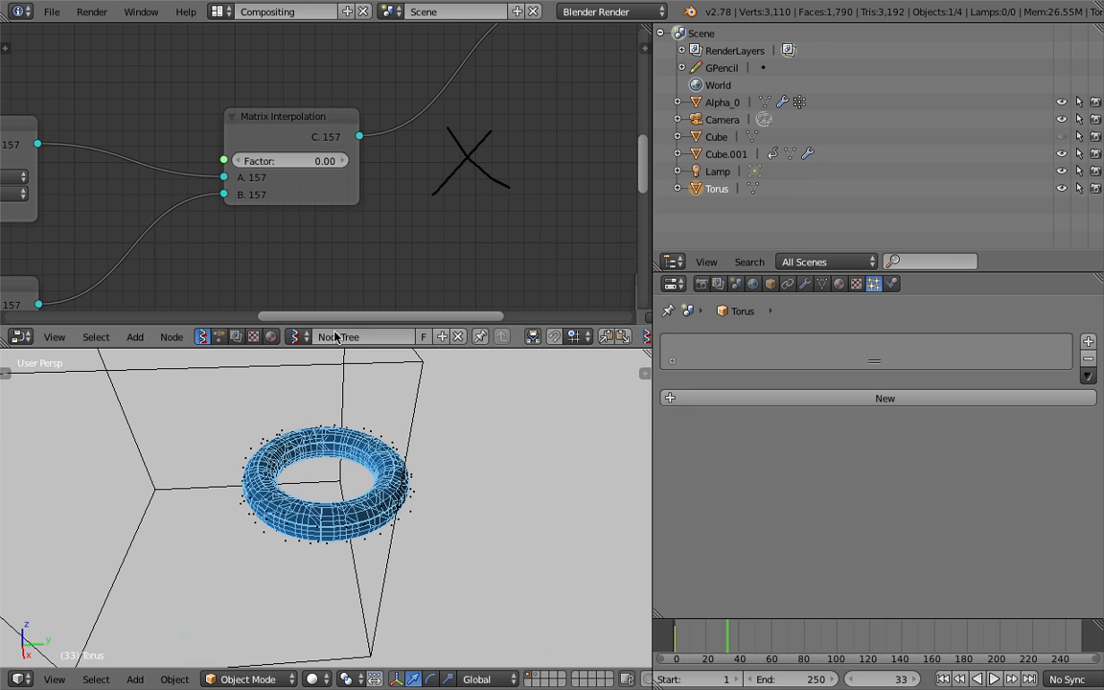
{"action": "scroll", "coordinate": [412, 476], "scroll_direction": "up", "scroll_amount": 2}
{"action": "scroll", "coordinate": [412, 476], "scroll_direction": "down", "scroll_amount": 1}
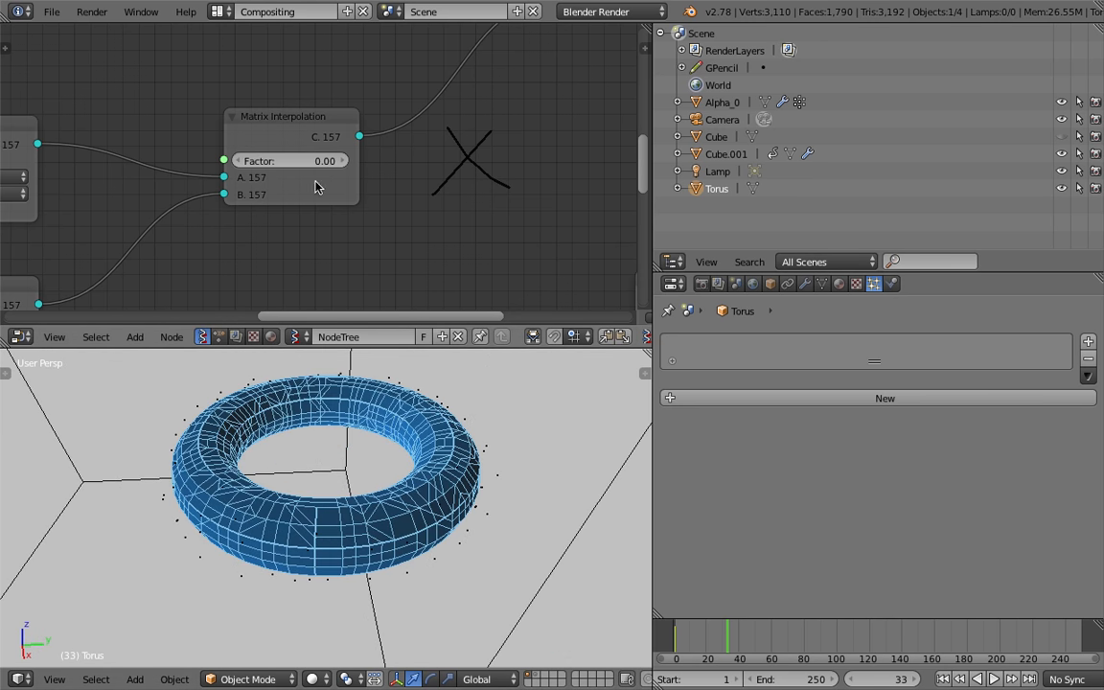
{"action": "mouse_move", "coordinate": [308, 162]}
{"action": "left_mouse_down"}
{"action": "mouse_move", "coordinate": [393, 163]}
{"action": "mouse_move", "coordinate": [308, 163]}
{"action": "left_mouse_up"}
{"action": "middle_click_drag", "start_coordinate": [440, 525], "coordinate": [606, 496]}
{"action": "scroll", "coordinate": [606, 495], "scroll_direction": "down", "scroll_amount": 4}
{"action": "middle_click_drag", "start_coordinate": [565, 452], "coordinate": [380, 436]}
Step: Save the Blender file over the existing version
{"action": "key", "text": "ctrl+s"}
{"action": "left_click", "coordinate": [422, 508]}
{"action": "scroll", "coordinate": [370, 480], "scroll_direction": "up", "scroll_amount": 3}
{"action": "key", "text": "ctrl+s"}
{"action": "left_click", "coordinate": [370, 480]}
Step: Annotate the node tree with an arrow pointing at the Matrix Interpolation node's Factor input and three question marks above it
{"action": "scroll", "coordinate": [404, 307], "scroll_direction": "down", "scroll_amount": 2}
{"action": "scroll", "coordinate": [451, 387], "scroll_direction": "down", "scroll_amount": 3}
{"action": "middle_click_drag", "start_coordinate": [454, 388], "coordinate": [492, 398]}
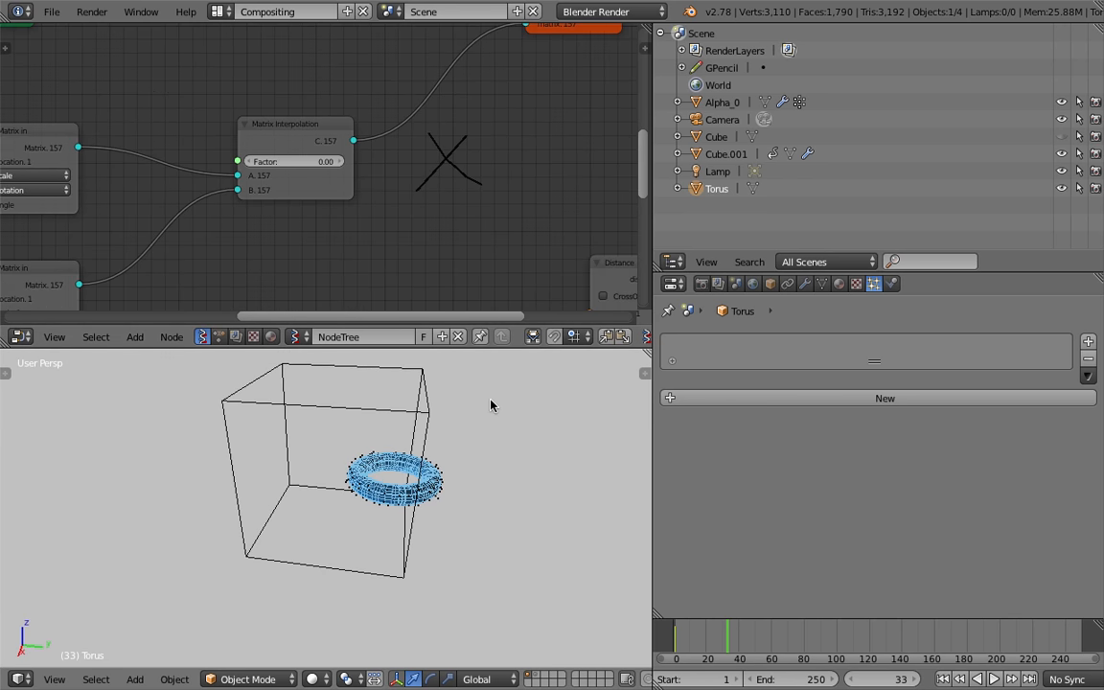
{"action": "scroll", "coordinate": [484, 287], "scroll_direction": "right", "scroll_amount": 1, "text": "ctrl"}
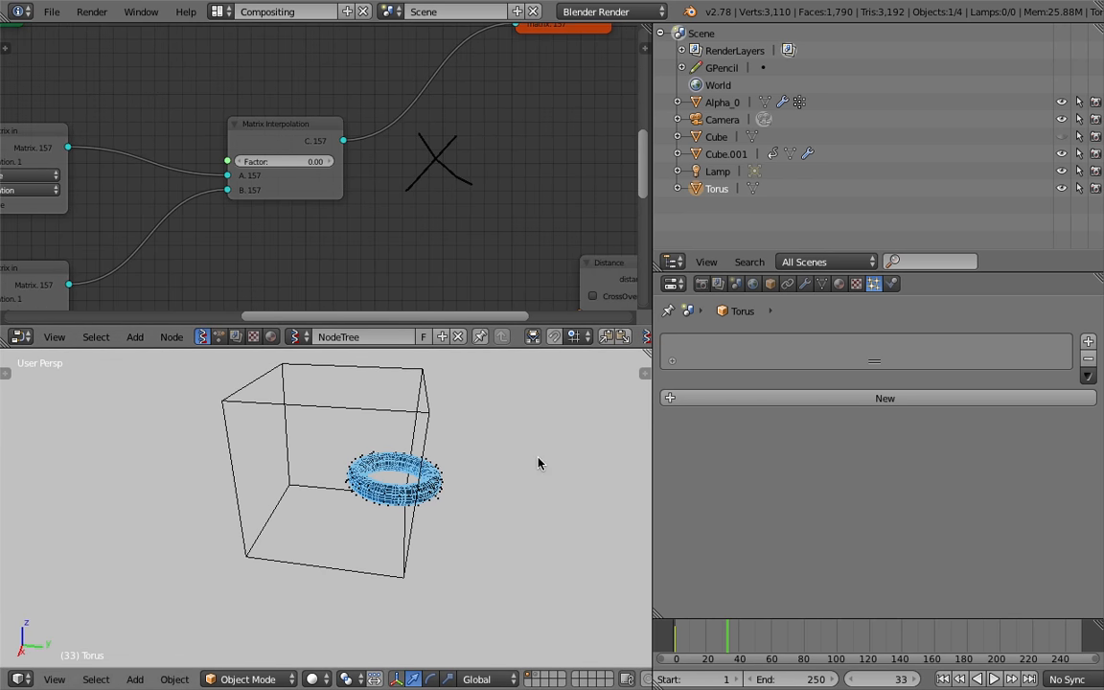
{"action": "middle_click_drag", "start_coordinate": [517, 147], "coordinate": [430, 142]}
{"action": "scroll", "coordinate": [388, 148], "scroll_direction": "up", "scroll_amount": 2}
{"action": "middle_click_drag", "start_coordinate": [275, 129], "coordinate": [395, 164]}
{"action": "scroll", "coordinate": [388, 165], "scroll_direction": "up", "scroll_amount": 3}
{"action": "middle_click_drag", "start_coordinate": [305, 170], "coordinate": [444, 183]}
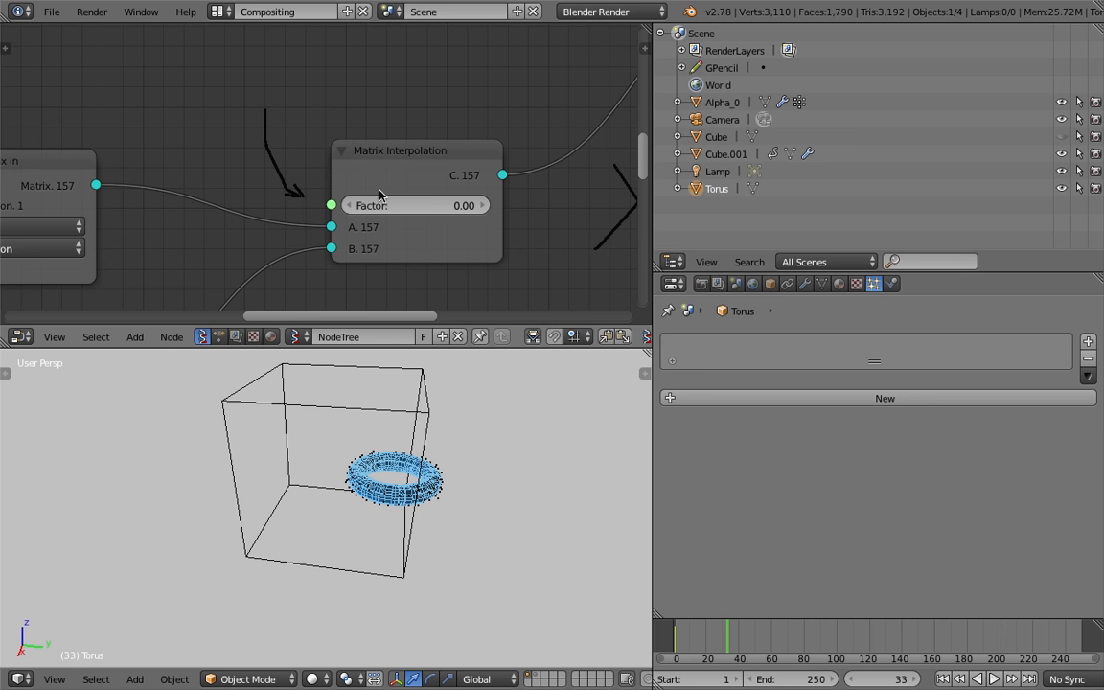
{"action": "left_click", "coordinate": [271, 92]}
{"action": "left_click_drag", "start_coordinate": [284, 57], "coordinate": [302, 44]}
{"action": "middle_click_drag", "start_coordinate": [327, 107], "coordinate": [354, 108]}
Step: Save the file again with the annotated node tree and view the torus beside the cube
{"action": "key", "text": "ctrl+s"}
{"action": "left_click", "coordinate": [342, 119]}
{"action": "scroll", "coordinate": [342, 141], "scroll_direction": "down", "scroll_amount": 8}
{"action": "scroll", "coordinate": [458, 458], "scroll_direction": "up", "scroll_amount": 3}
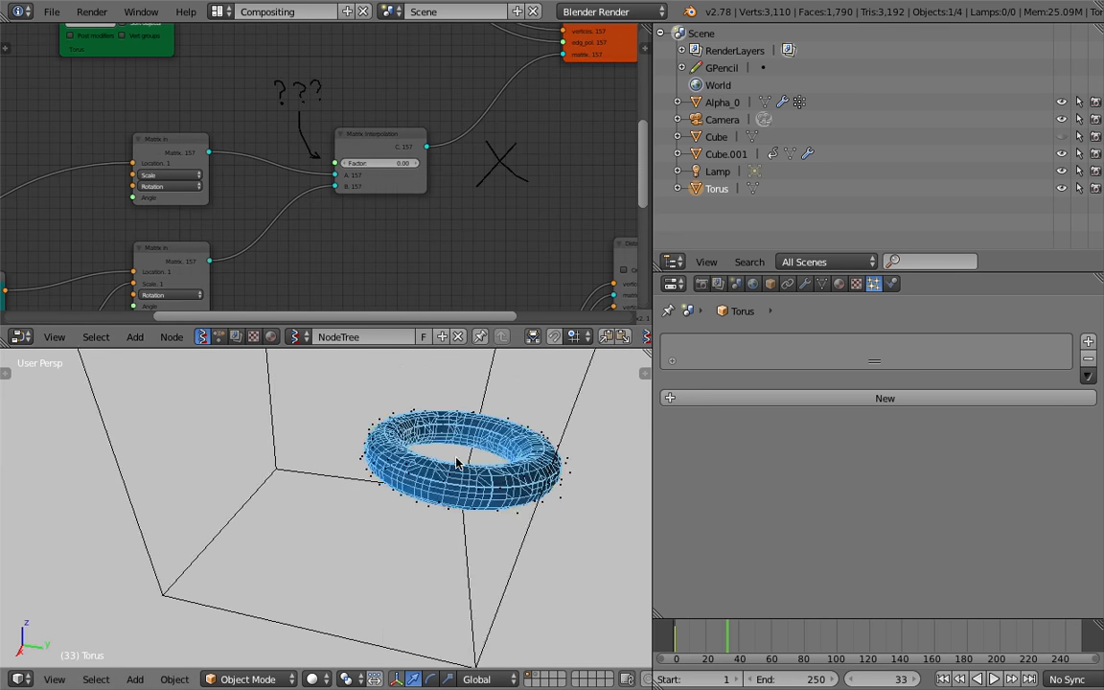
{"action": "scroll", "coordinate": [456, 462], "scroll_direction": "down", "scroll_amount": 2}
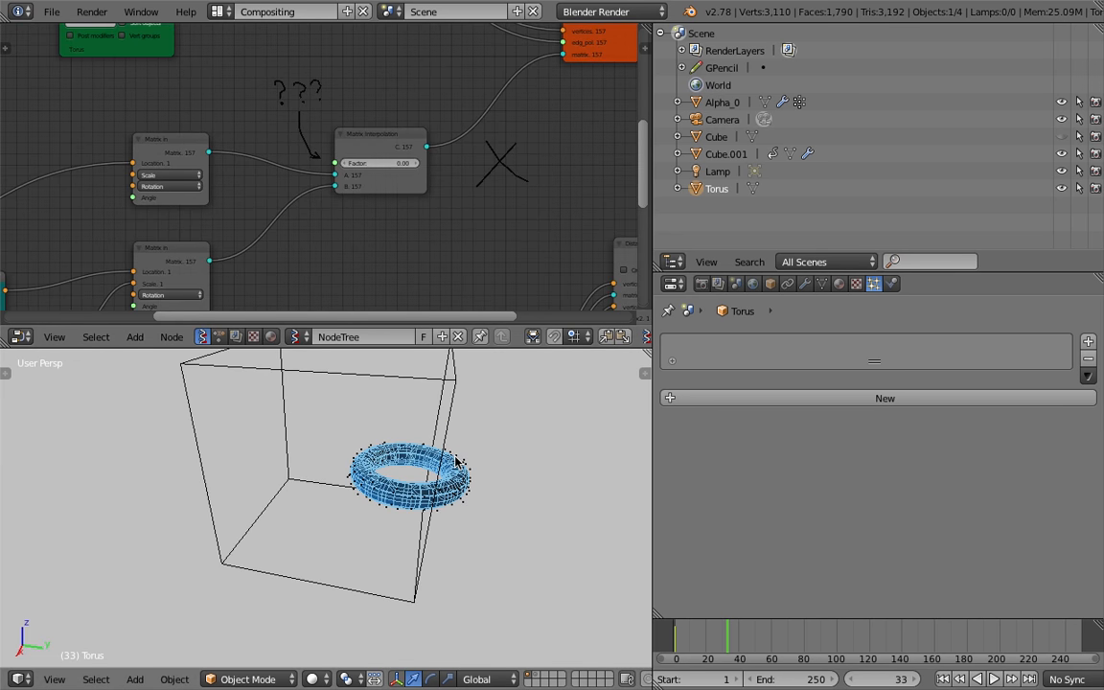